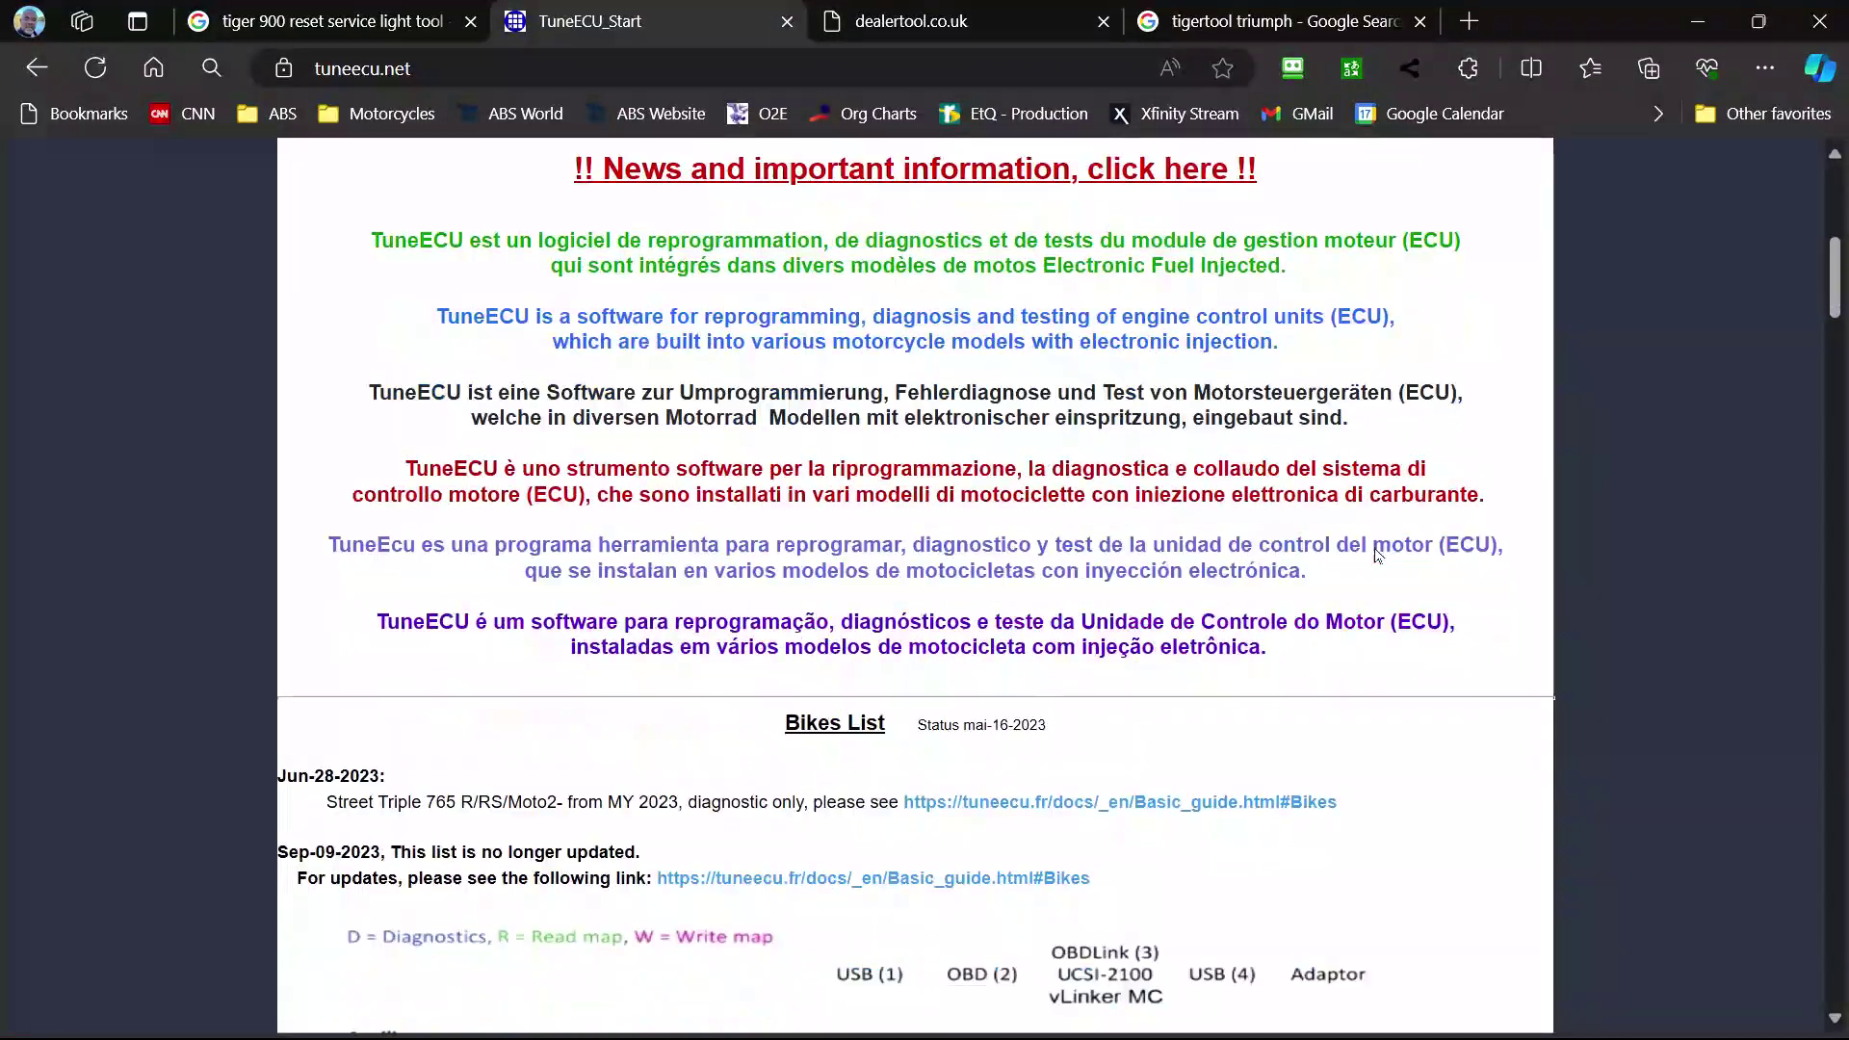
# Review the TuneECU bikes list for the Triumph Tiger models and read the service-reset and adapter notes below it
pyautogui.scroll(-8, 1379, 556)
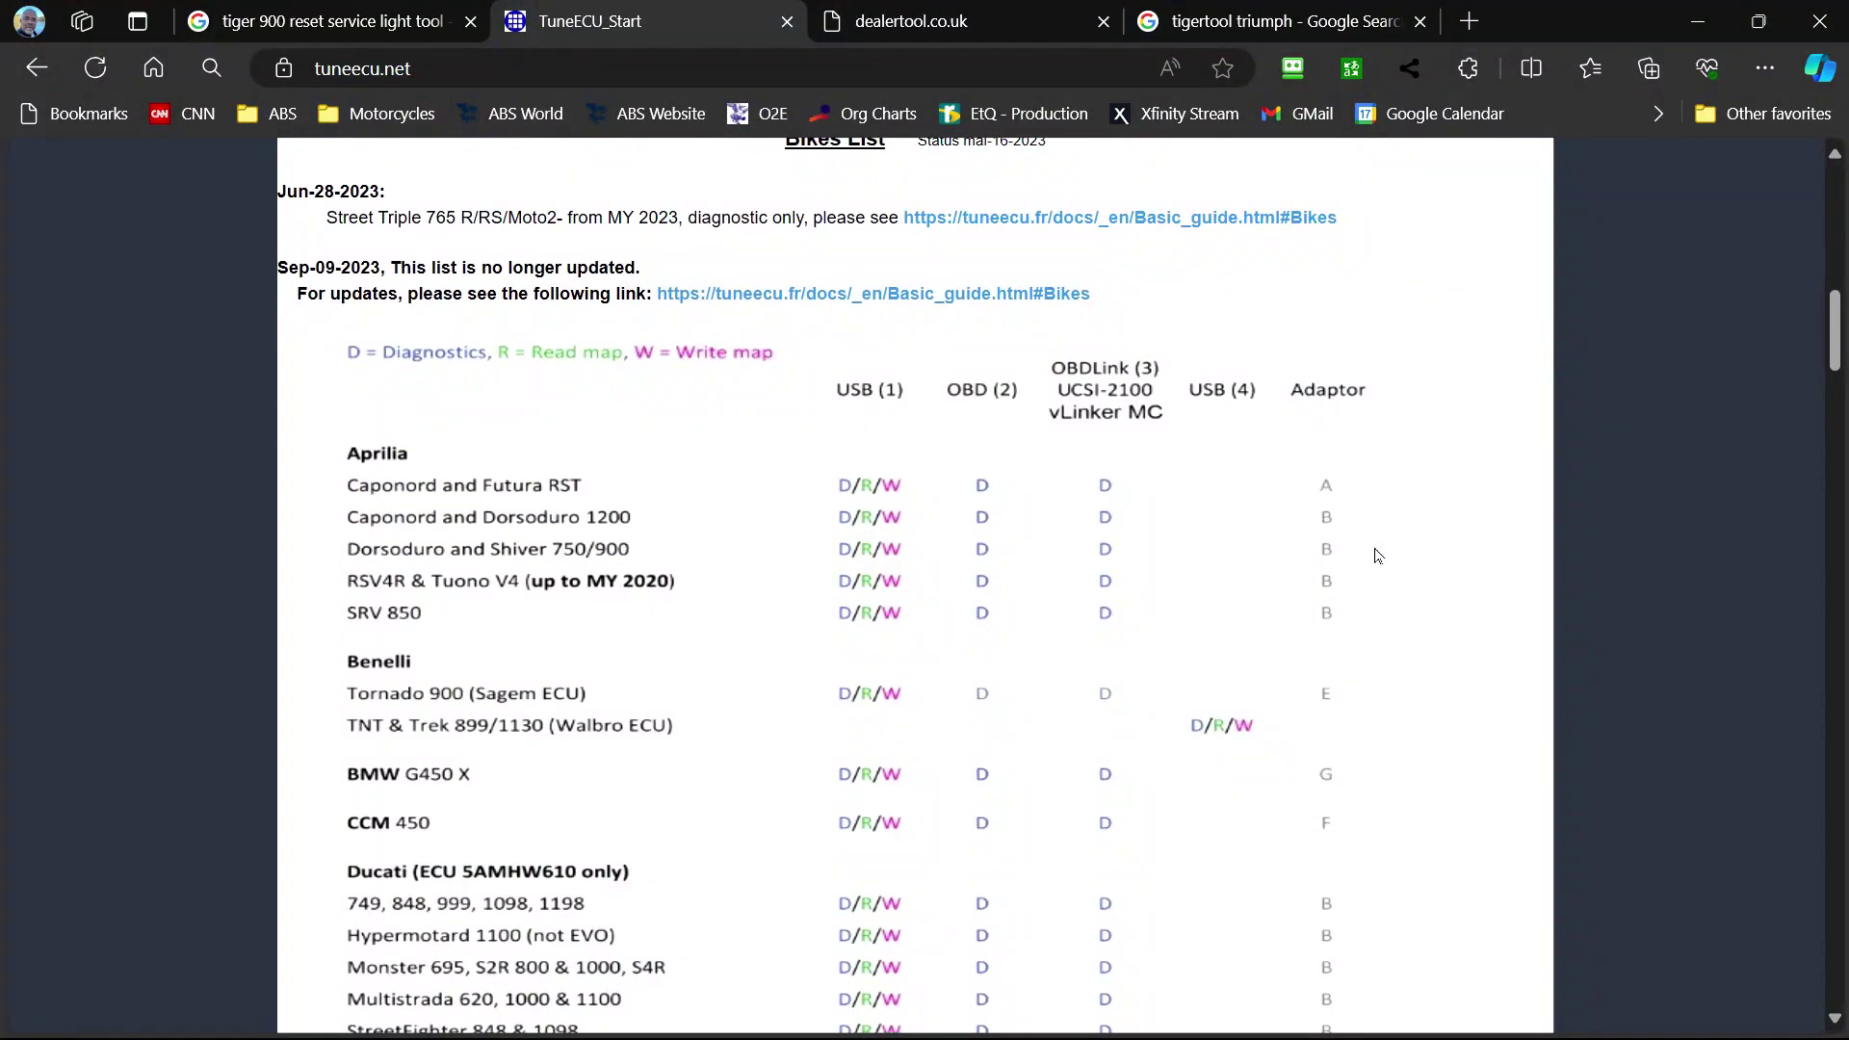
pyautogui.scroll(-12, 1379, 555)
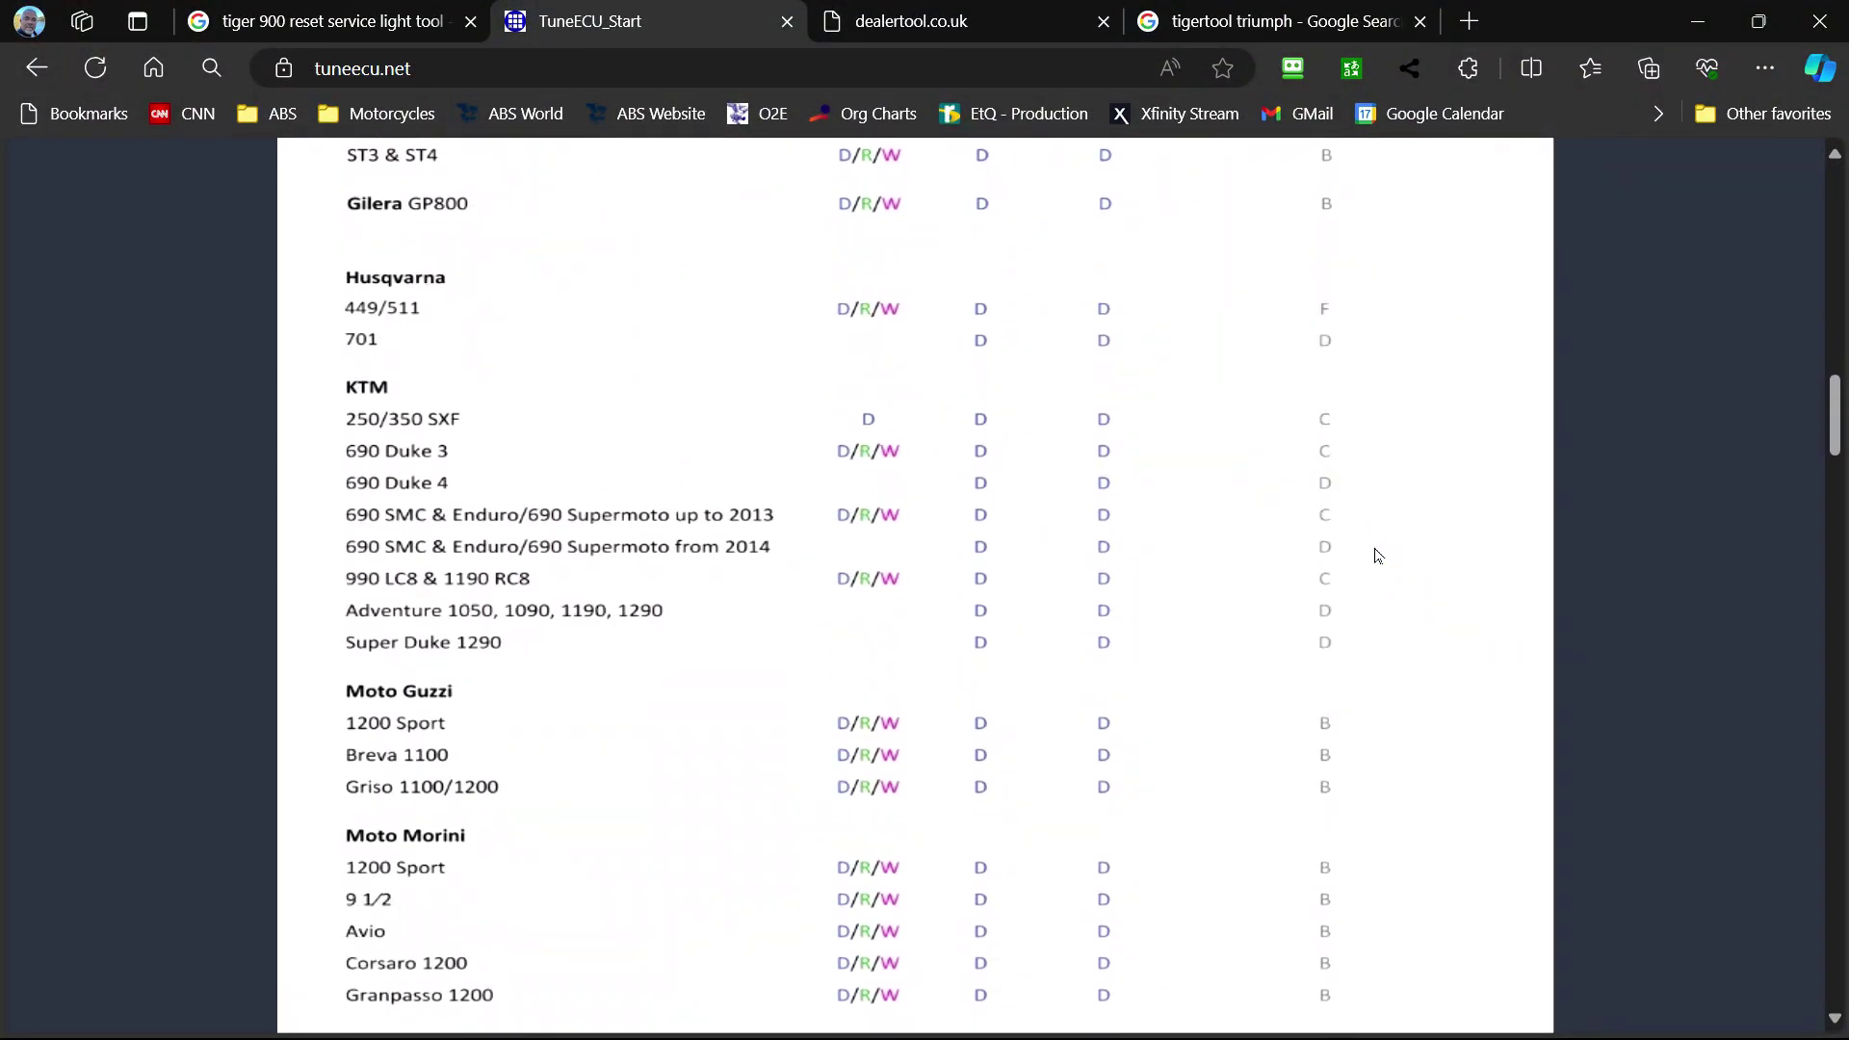
pyautogui.scroll(-15, 1379, 556)
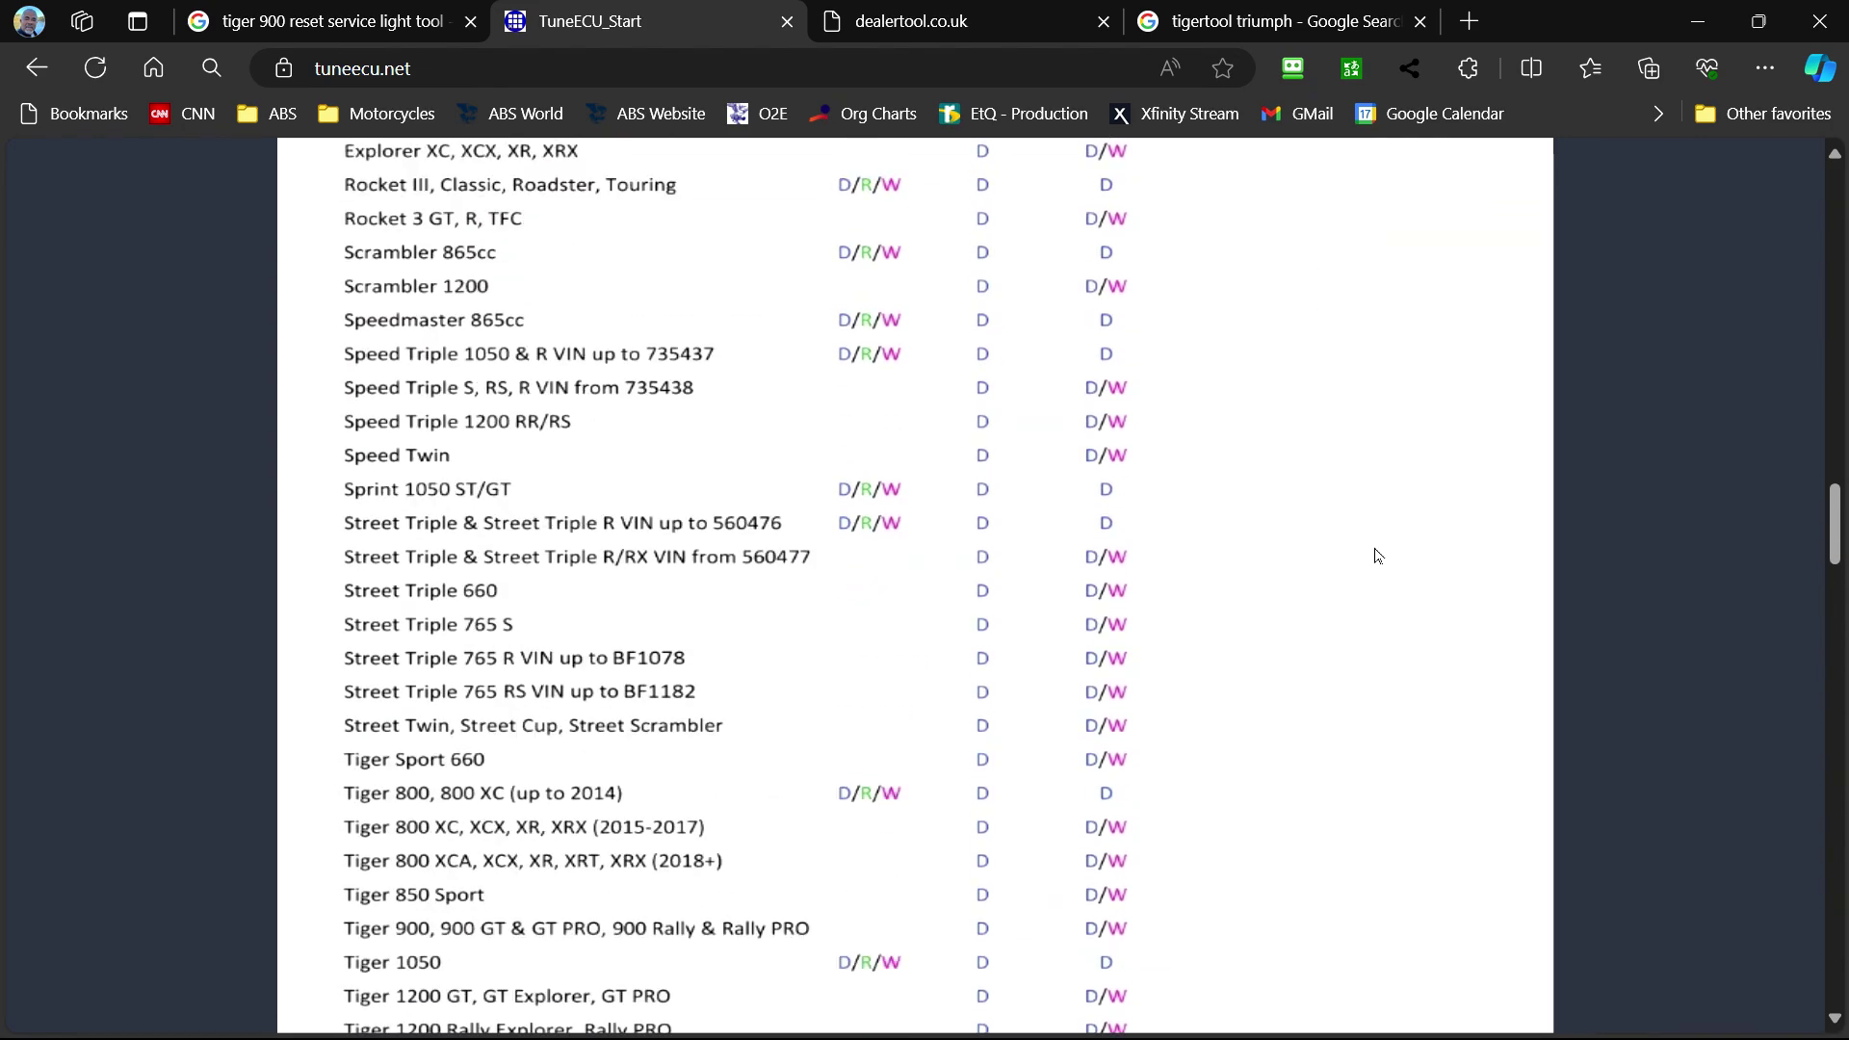
pyautogui.scroll(-5, 1378, 556)
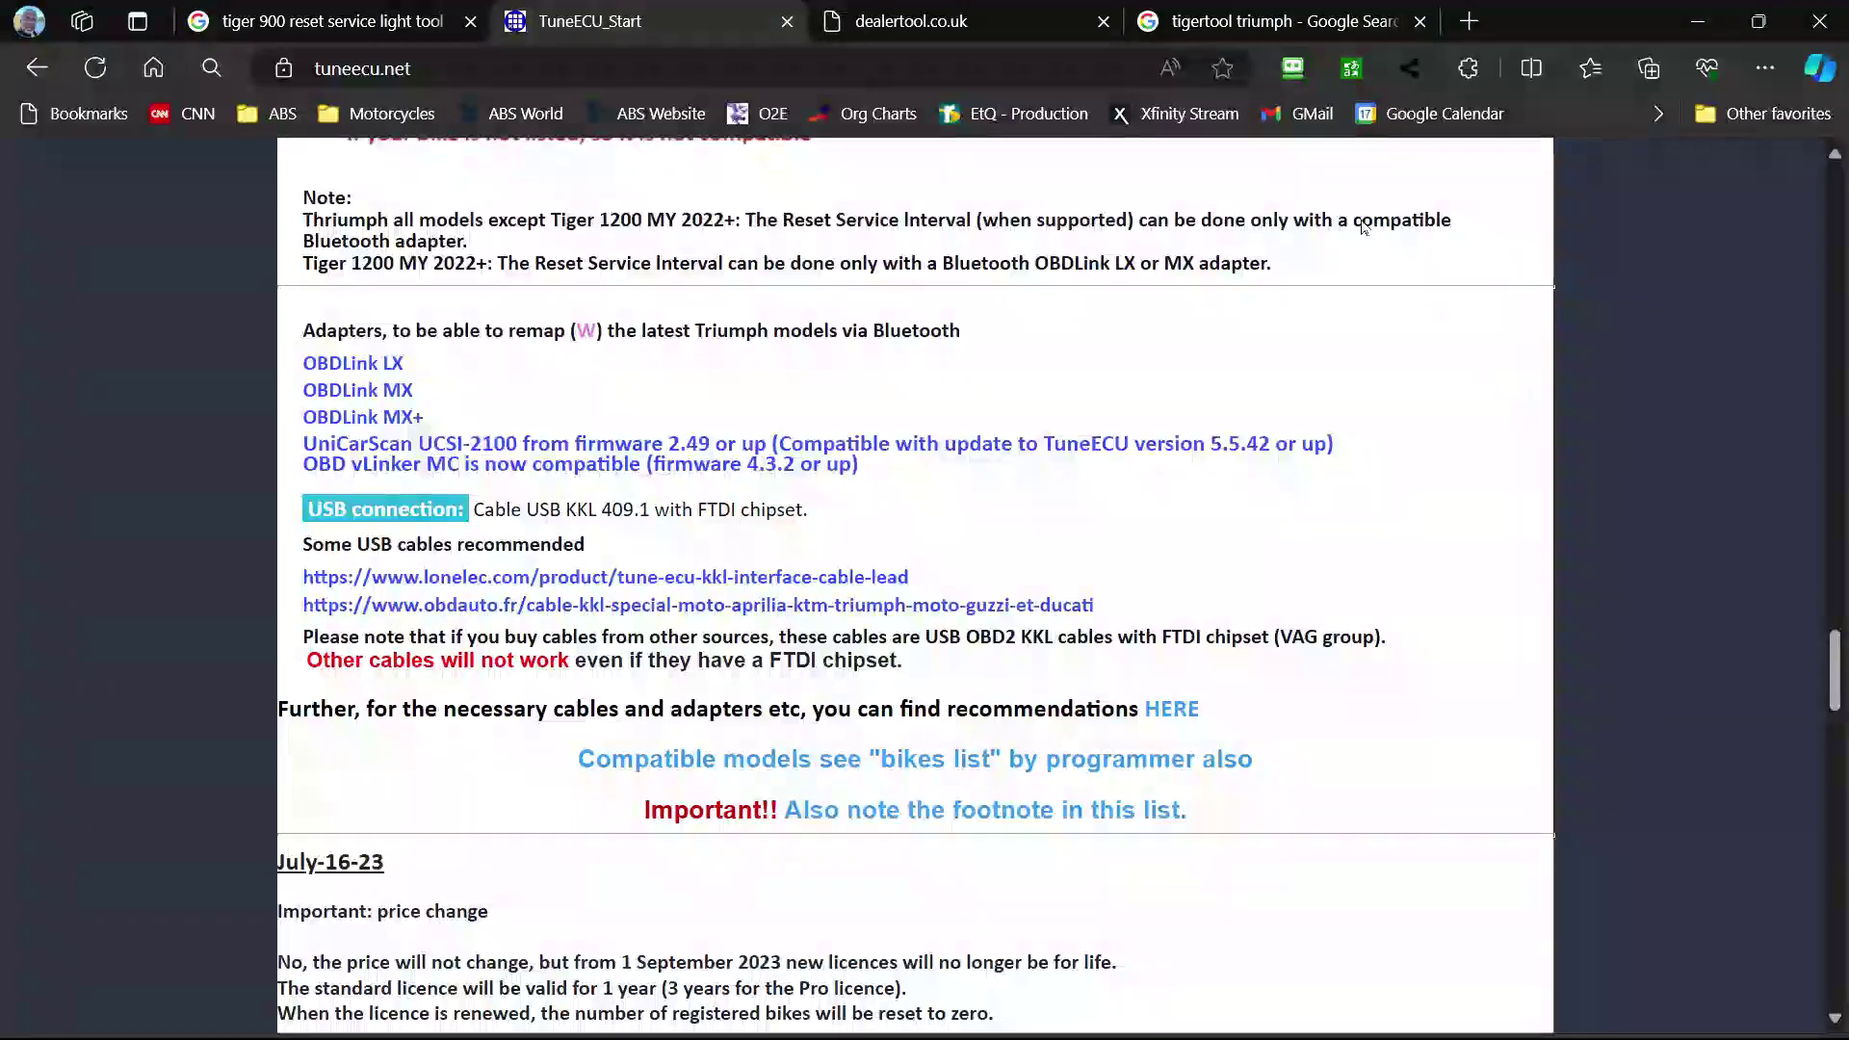
# Review the supported Triumph models and the diagnostic feature list on the dealertool.co.uk home page
pyautogui.click(925, 18)
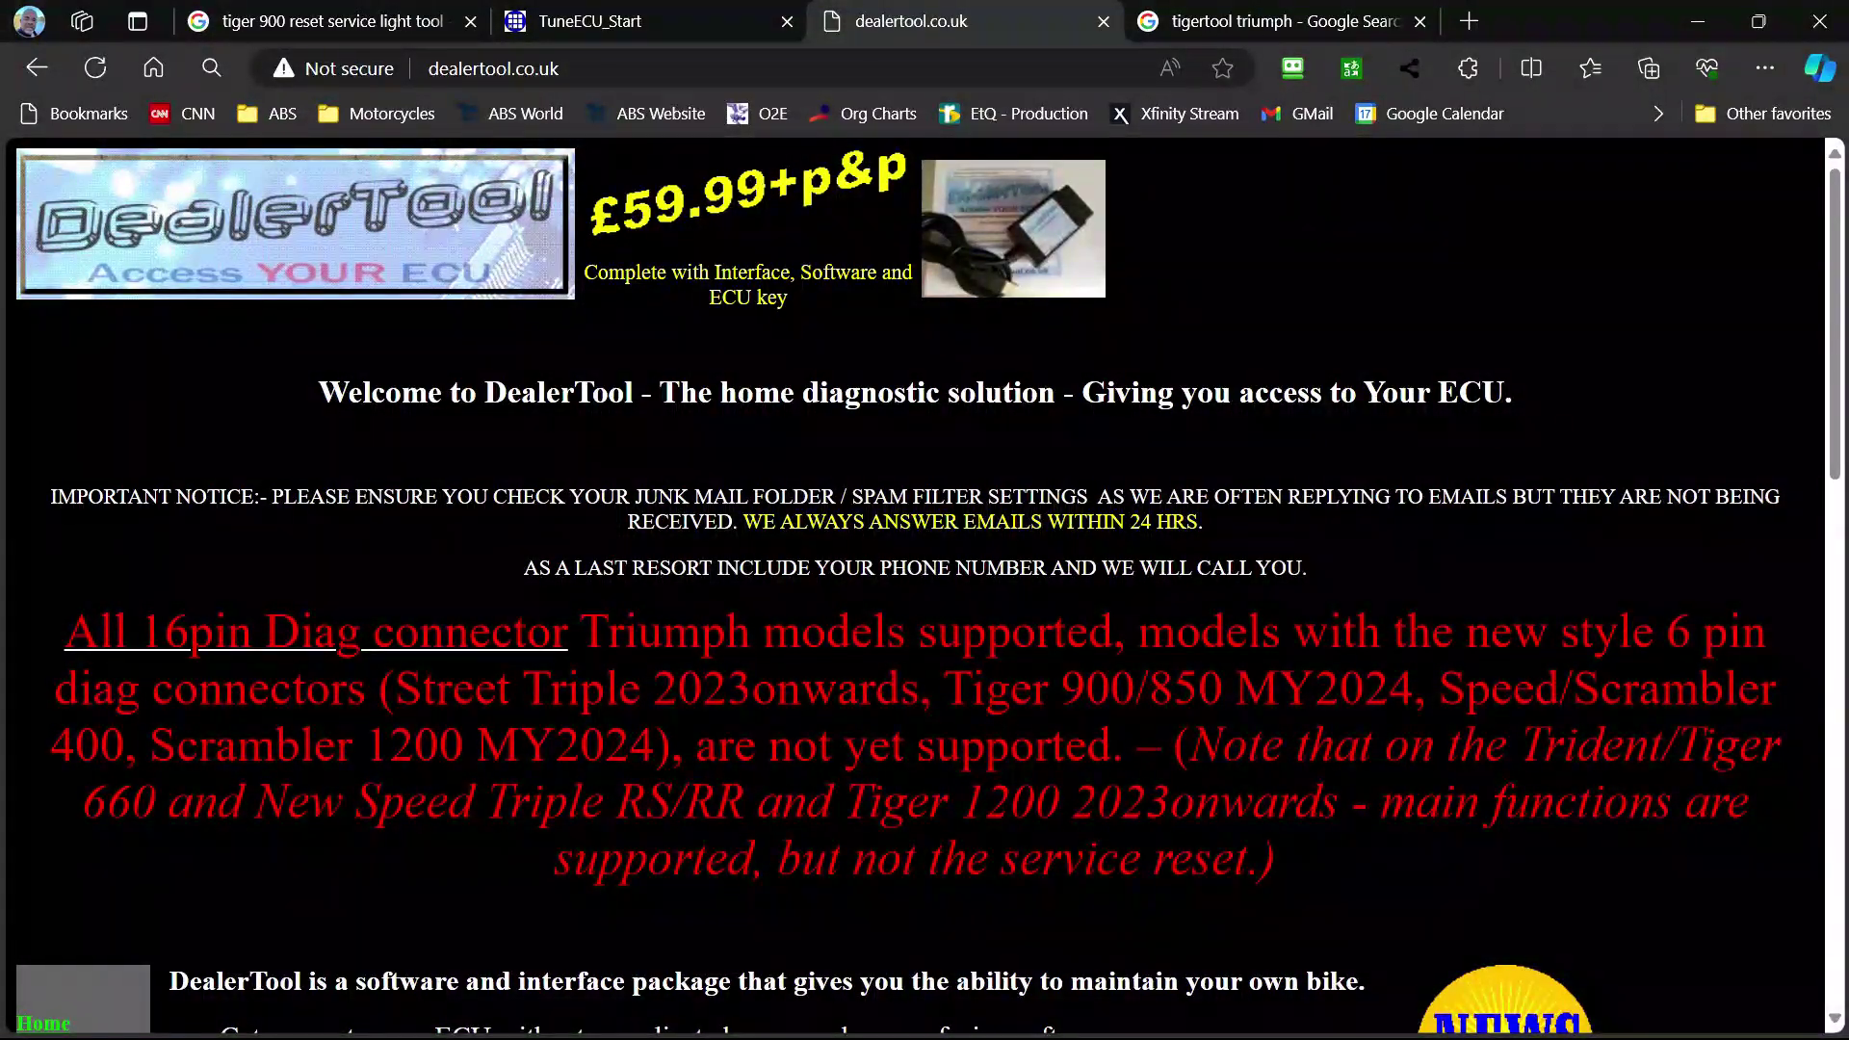
pyautogui.scroll(-7, 1148, 431)
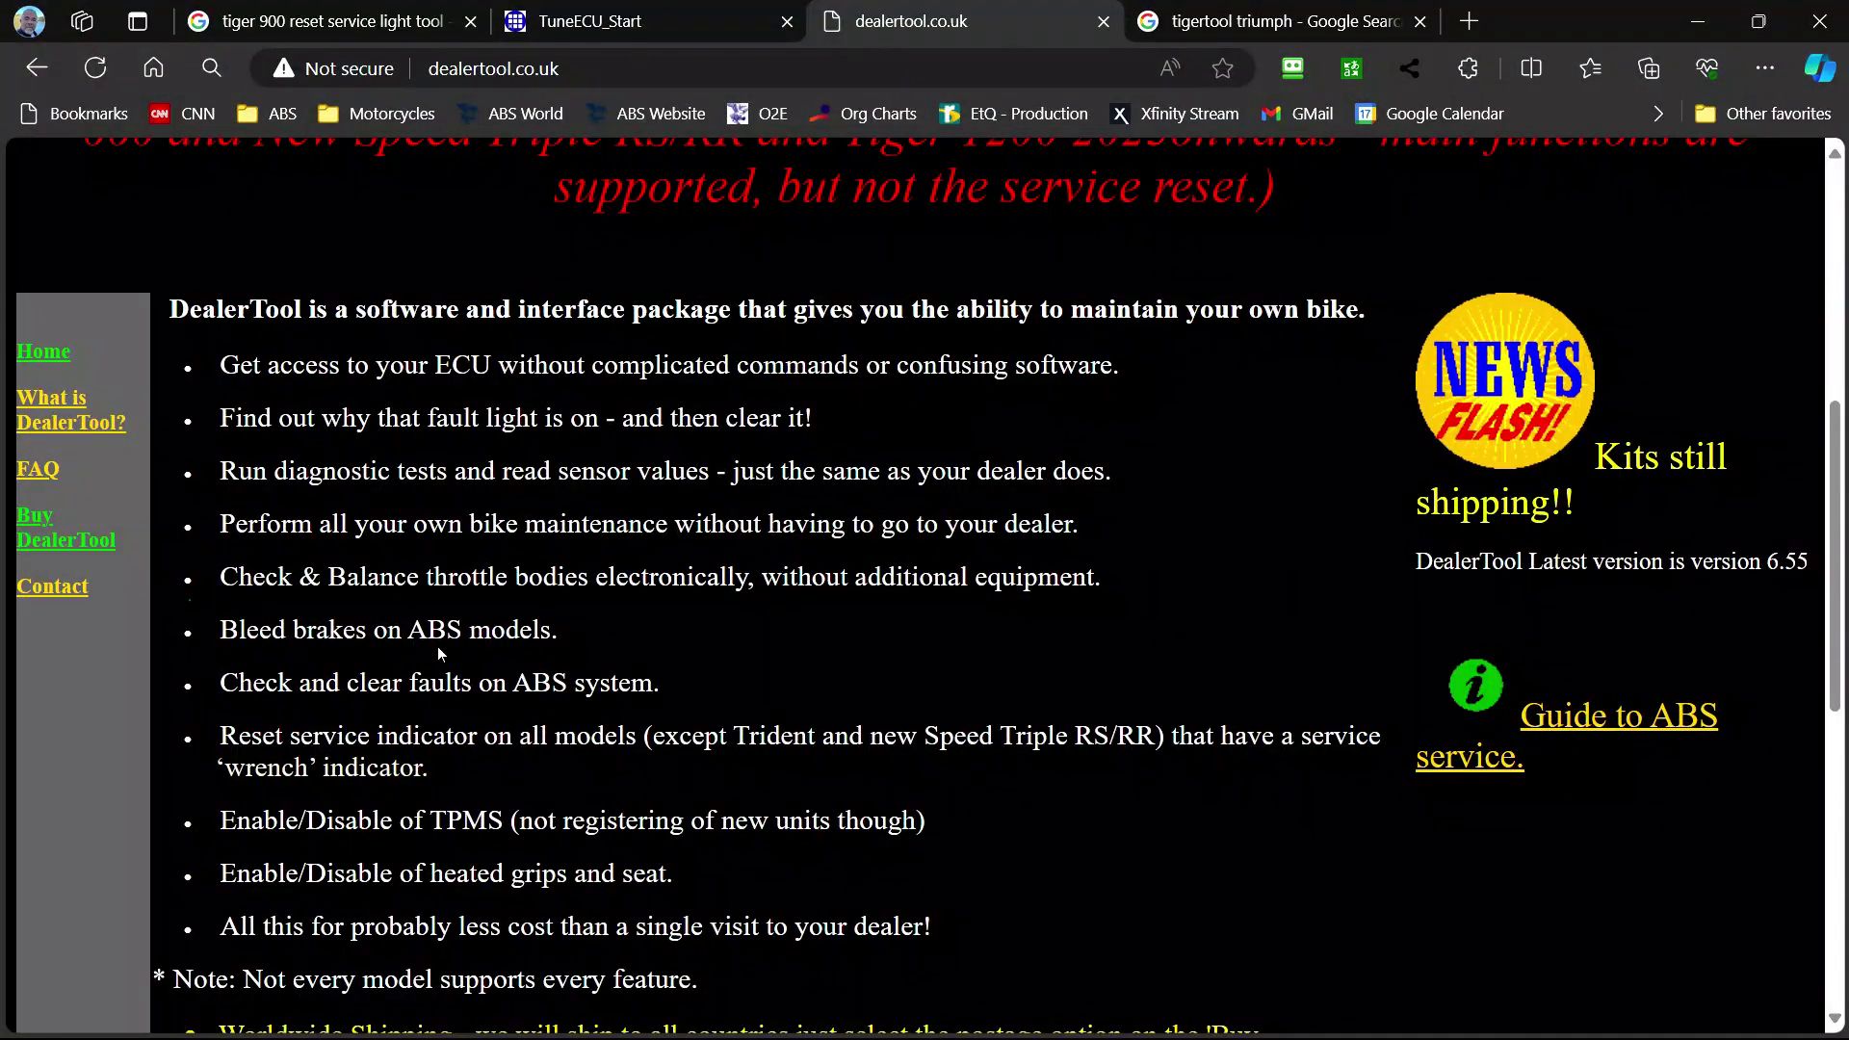
pyautogui.scroll(-4, 437, 652)
pyautogui.scroll(4, 847, 588)
pyautogui.scroll(3, 915, 578)
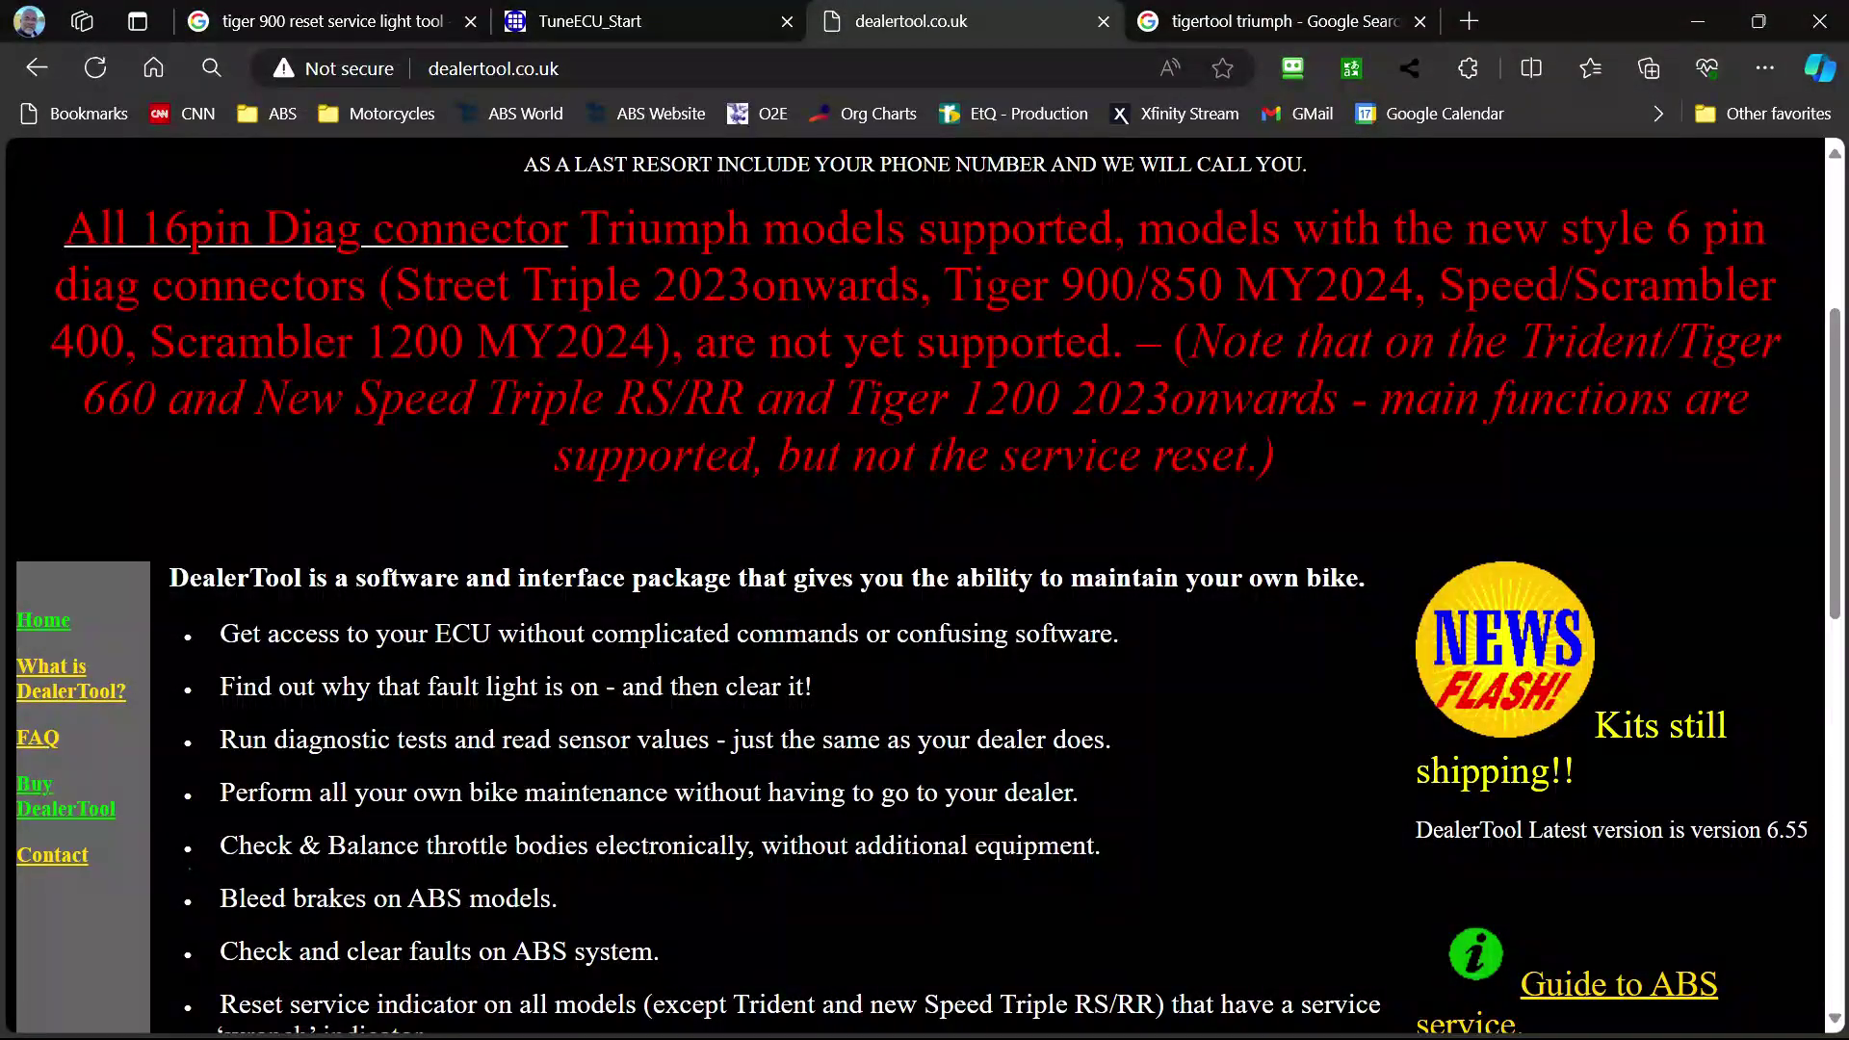
pyautogui.scroll(-3, 915, 578)
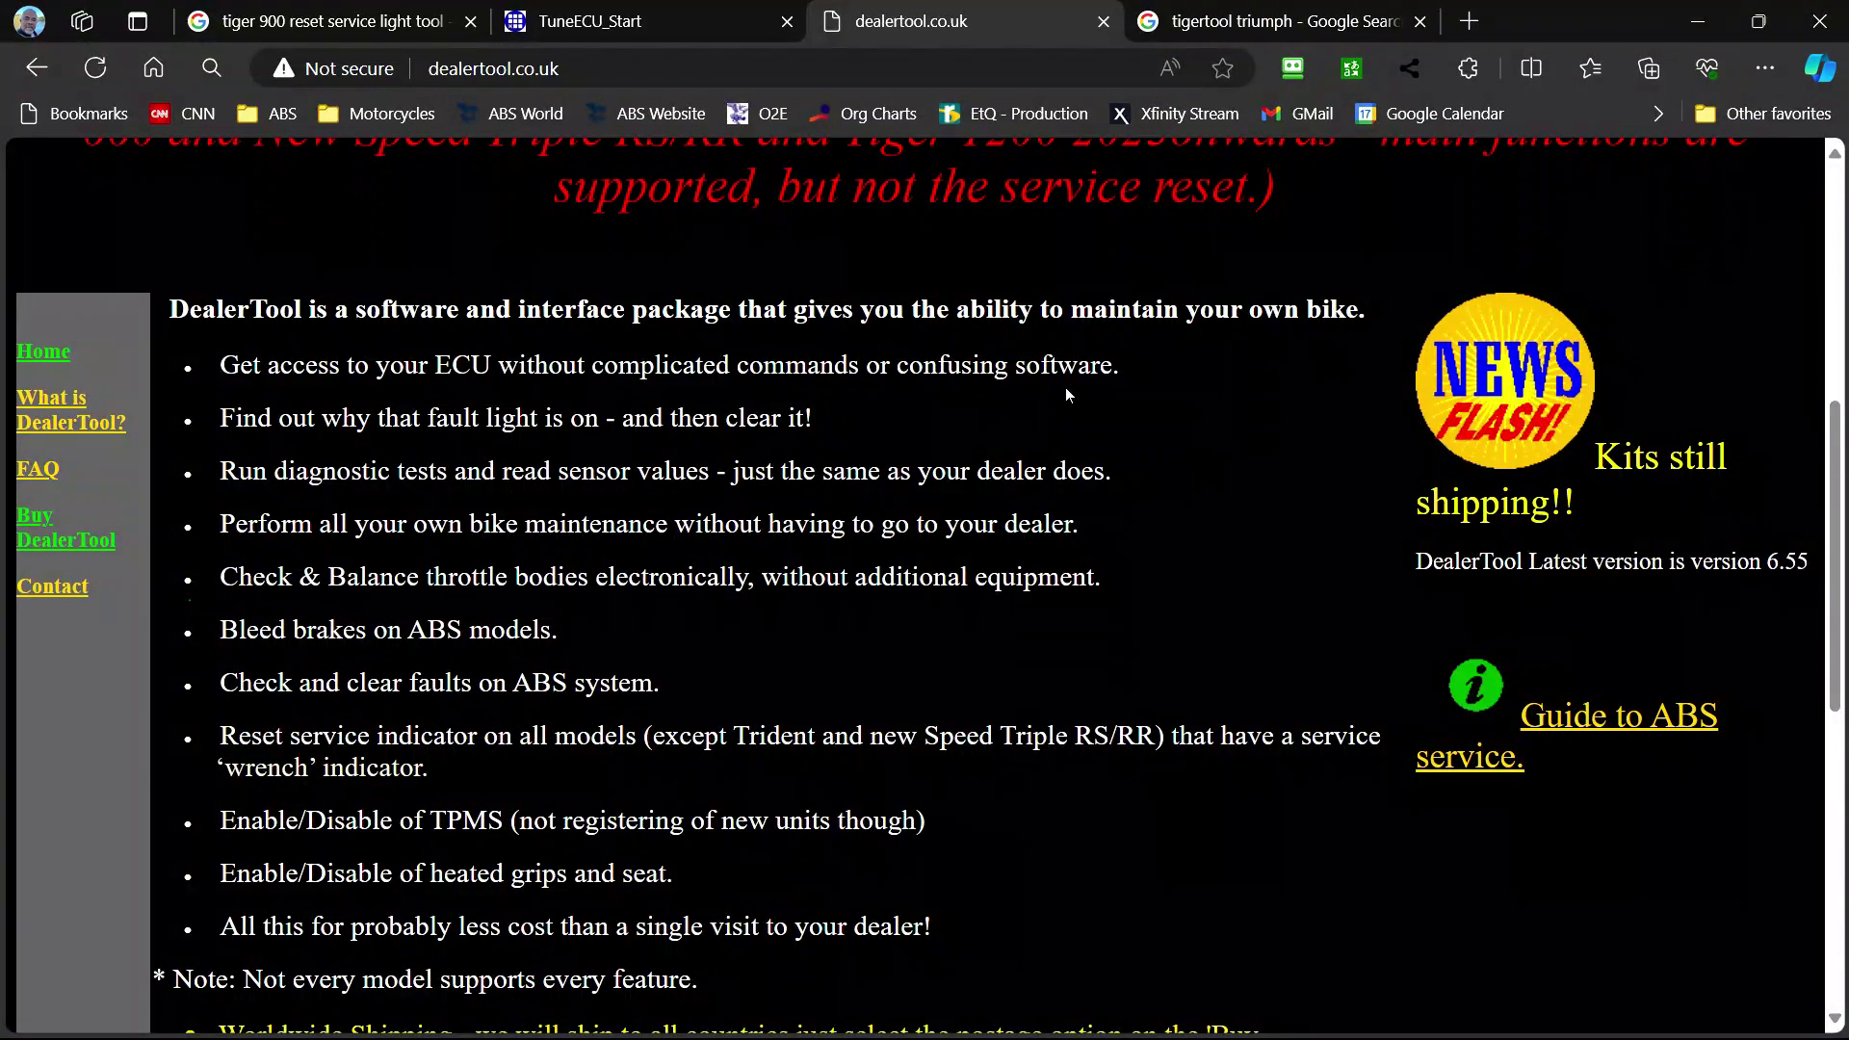
pyautogui.scroll(-1, 1066, 395)
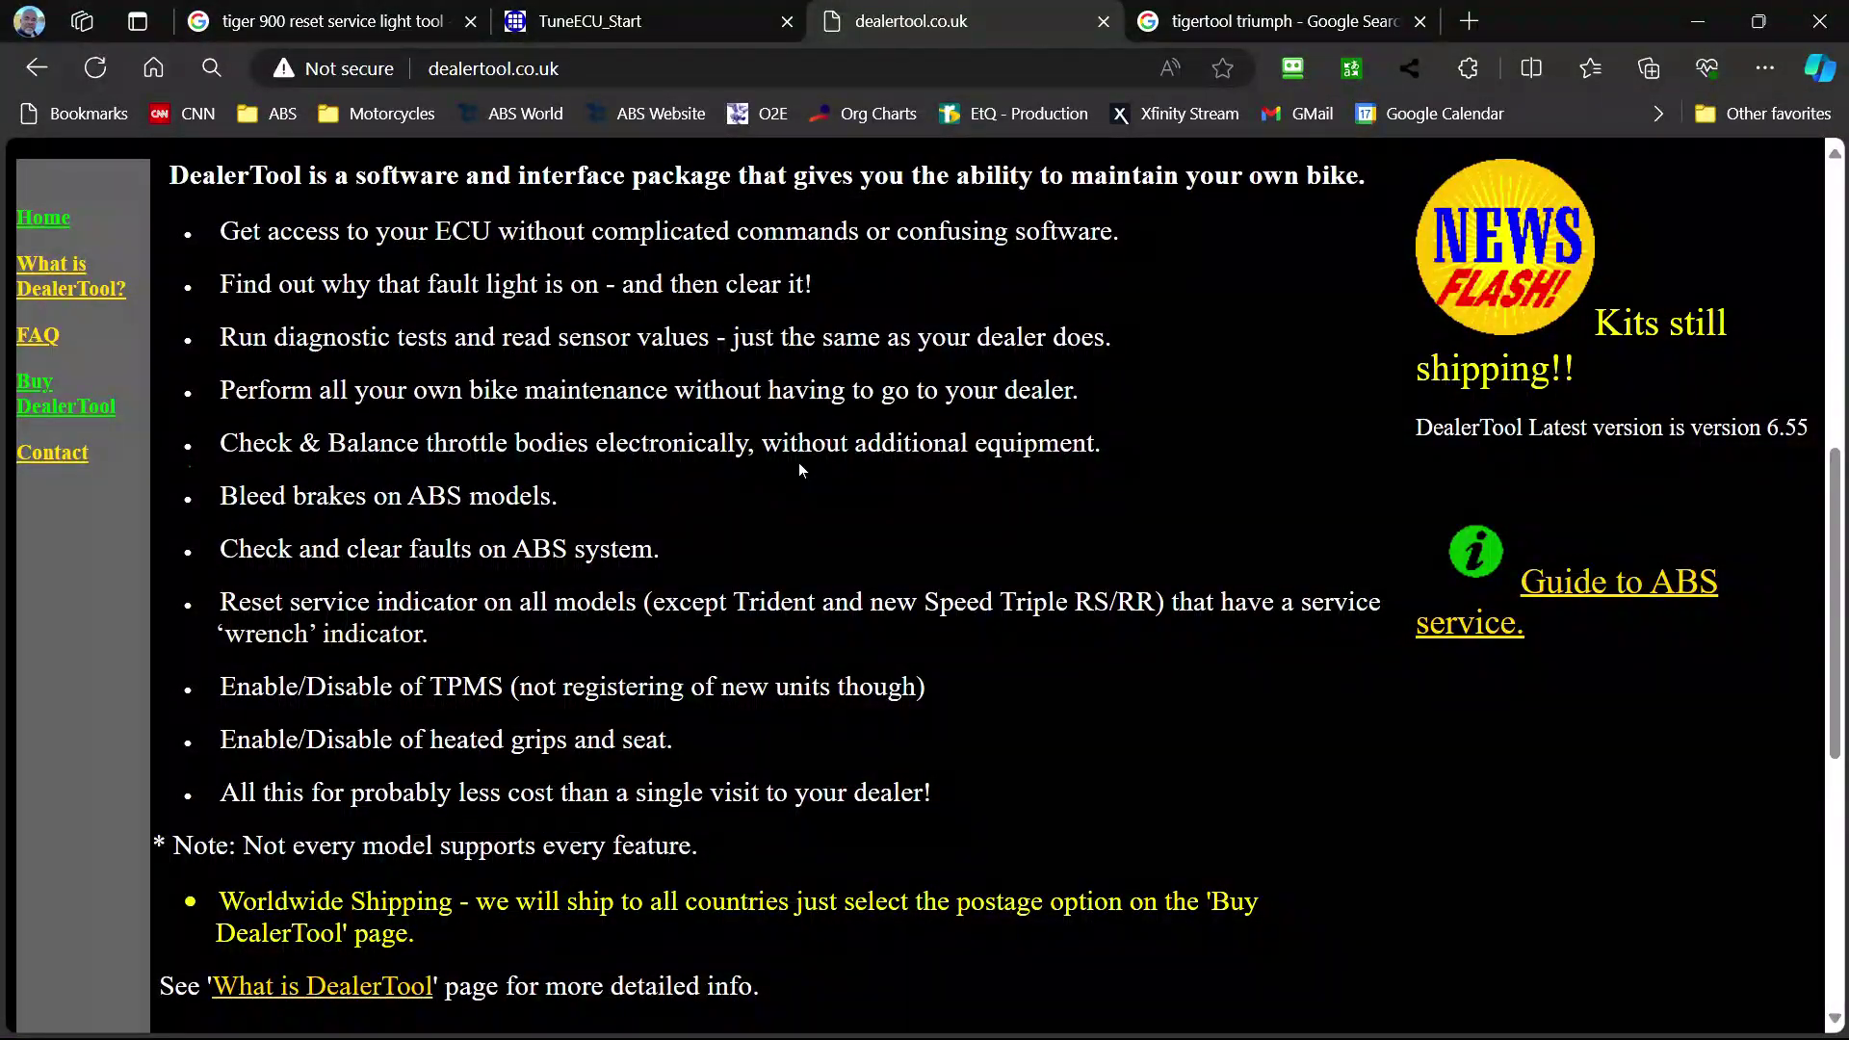
# Examine the kit prices, postage options and refund policy on the Buy DealerTool page, and return to the home page
pyautogui.click(48, 407)
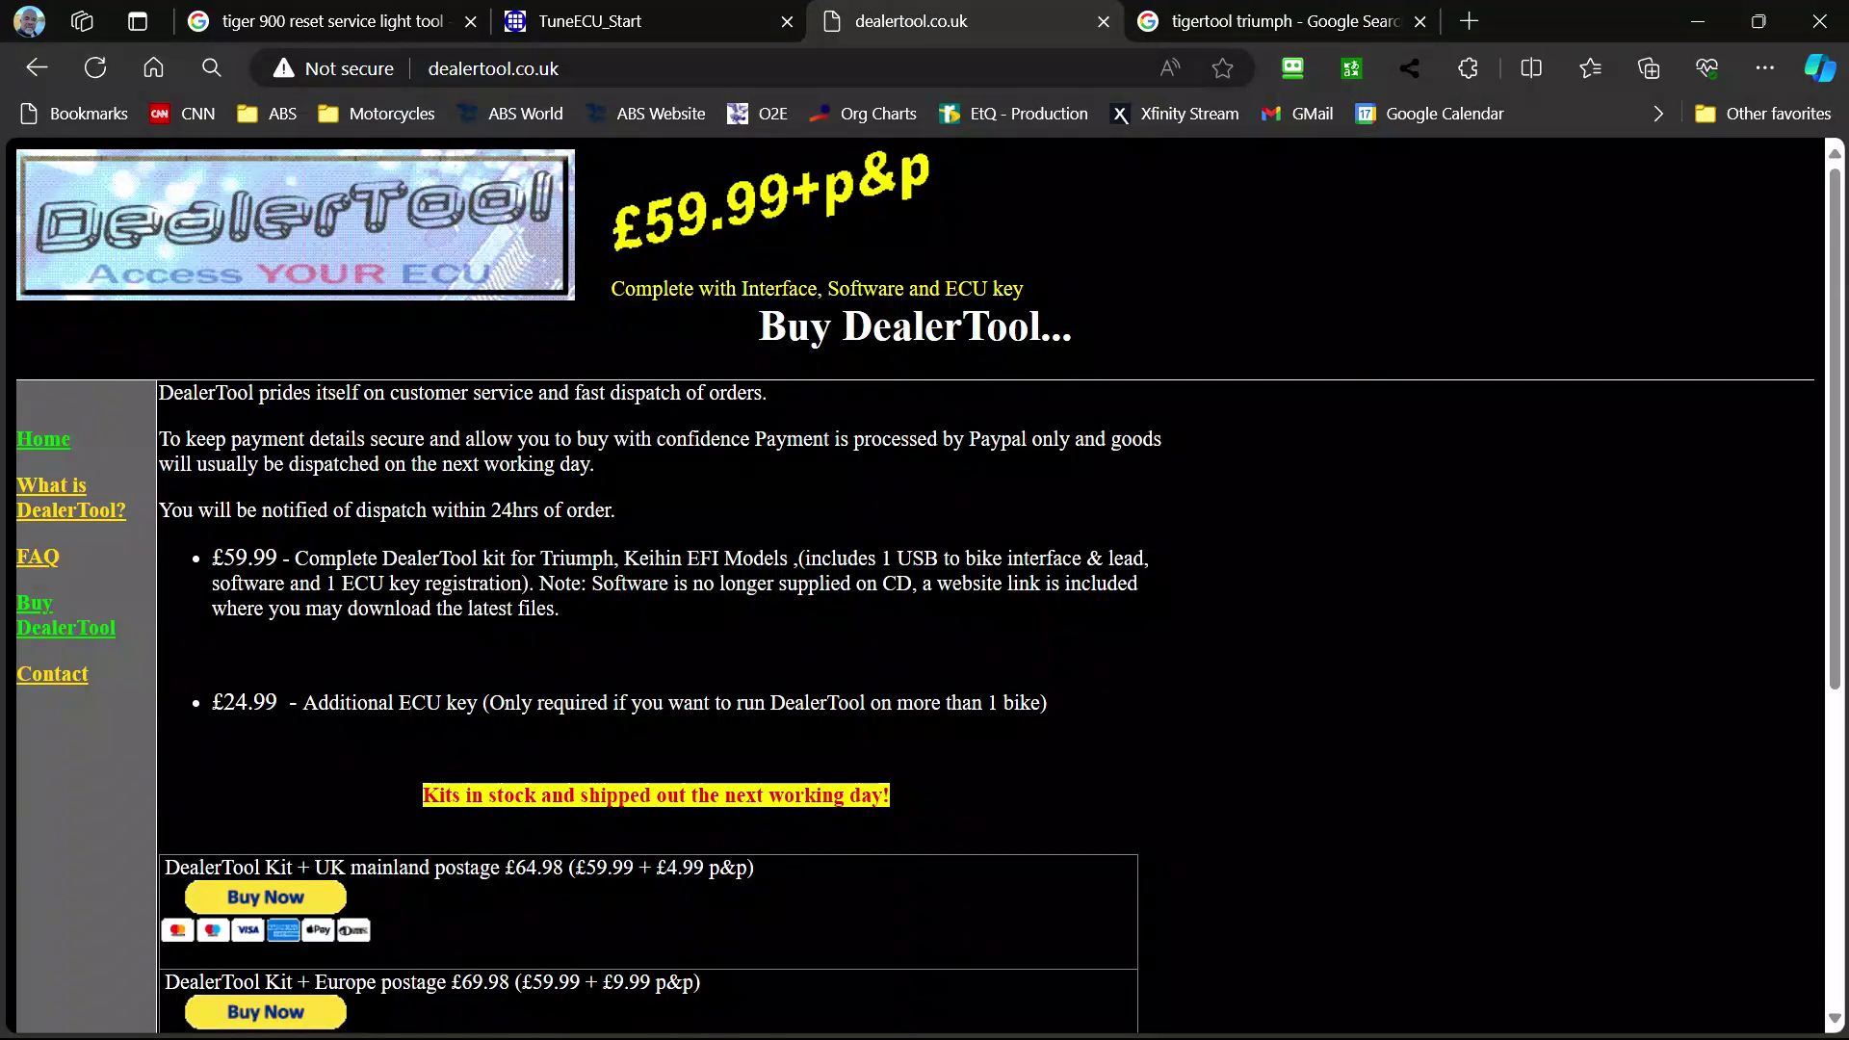
pyautogui.scroll(-1, 176, 719)
pyautogui.scroll(-3, 924, 585)
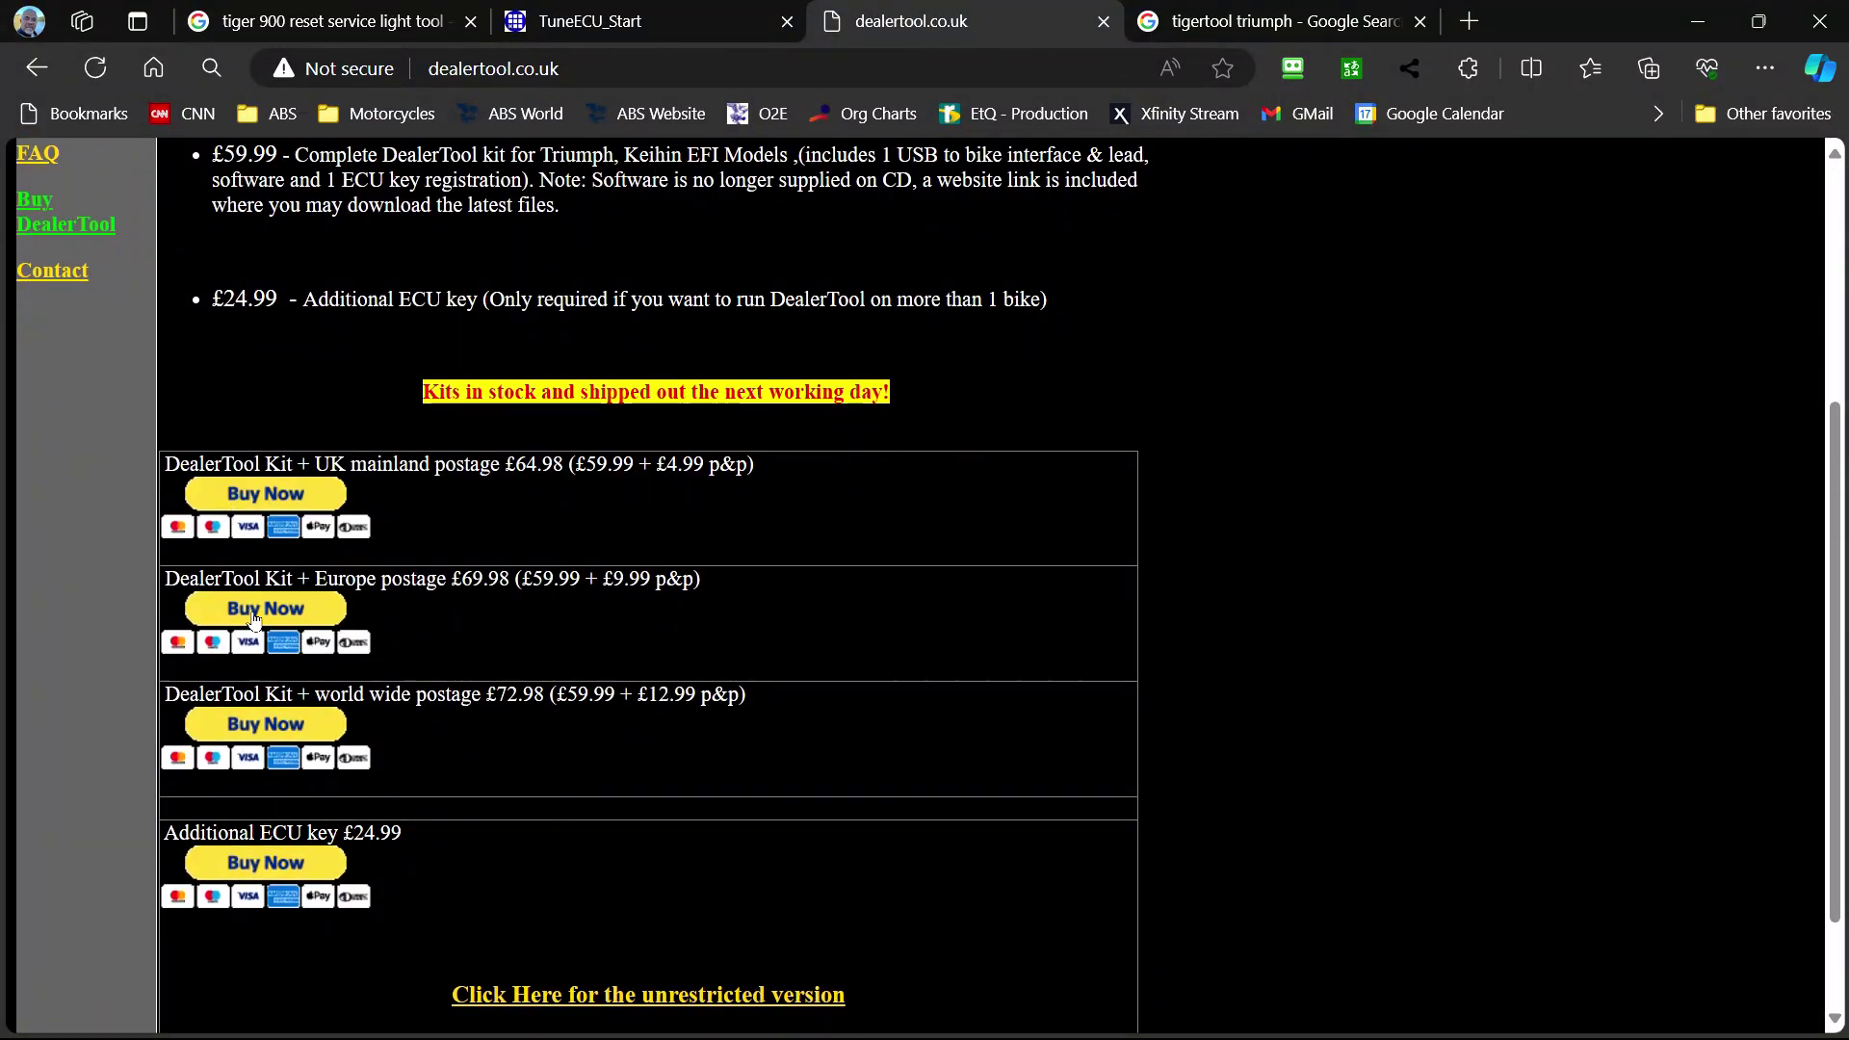
pyautogui.scroll(-1, 1361, 572)
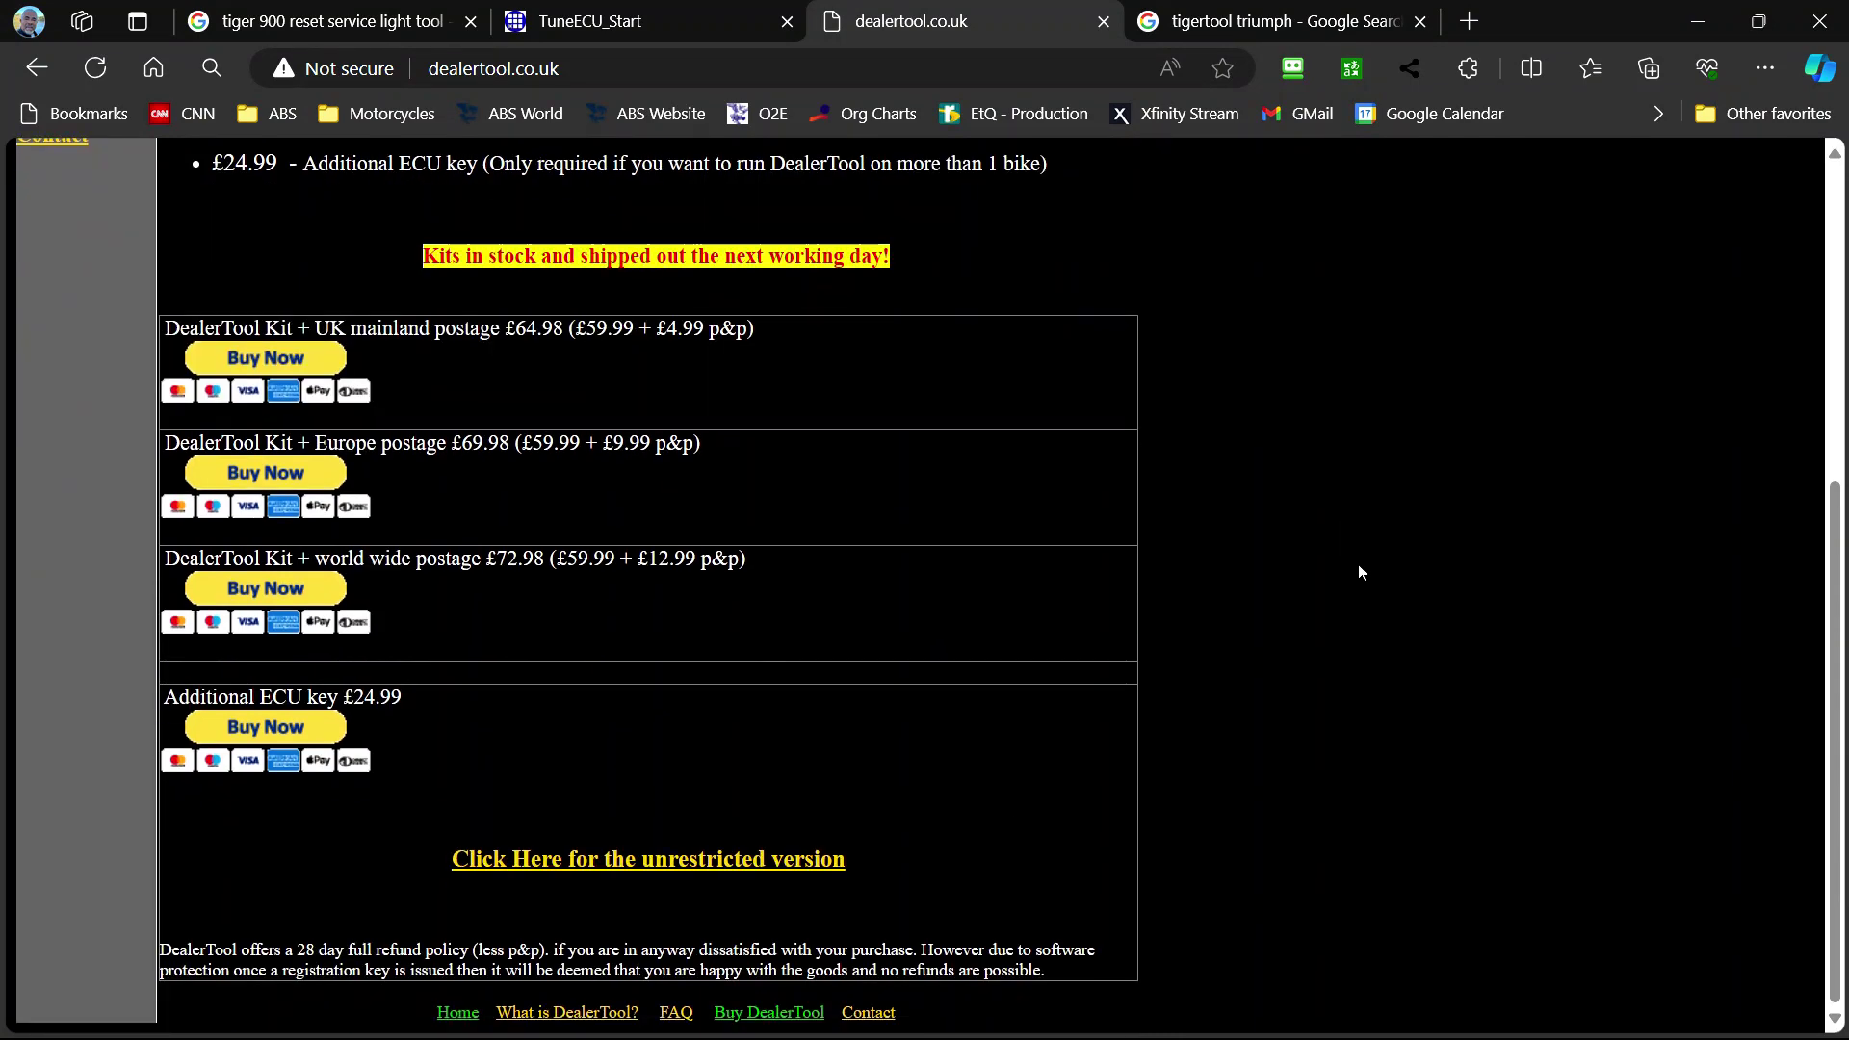
pyautogui.scroll(4, 1362, 573)
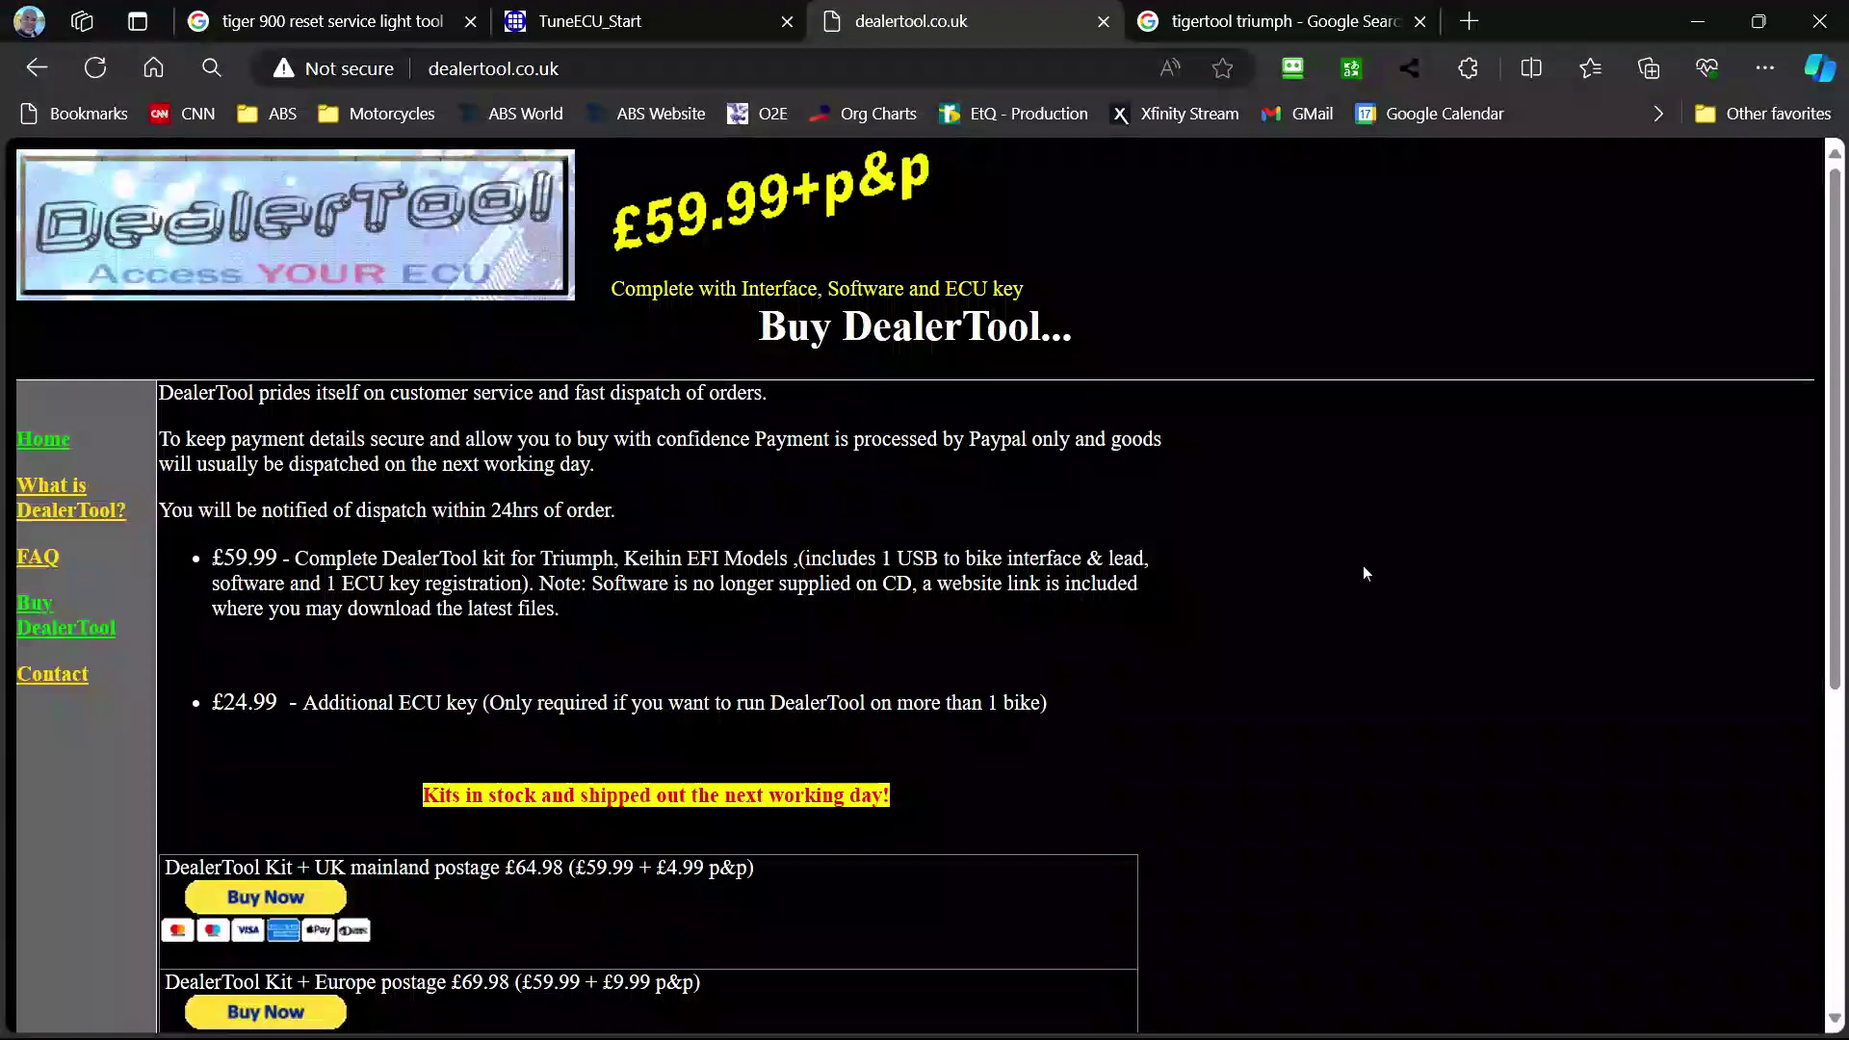
pyautogui.scroll(-1, 1364, 572)
pyautogui.scroll(1, 1378, 592)
pyautogui.click(61, 450)
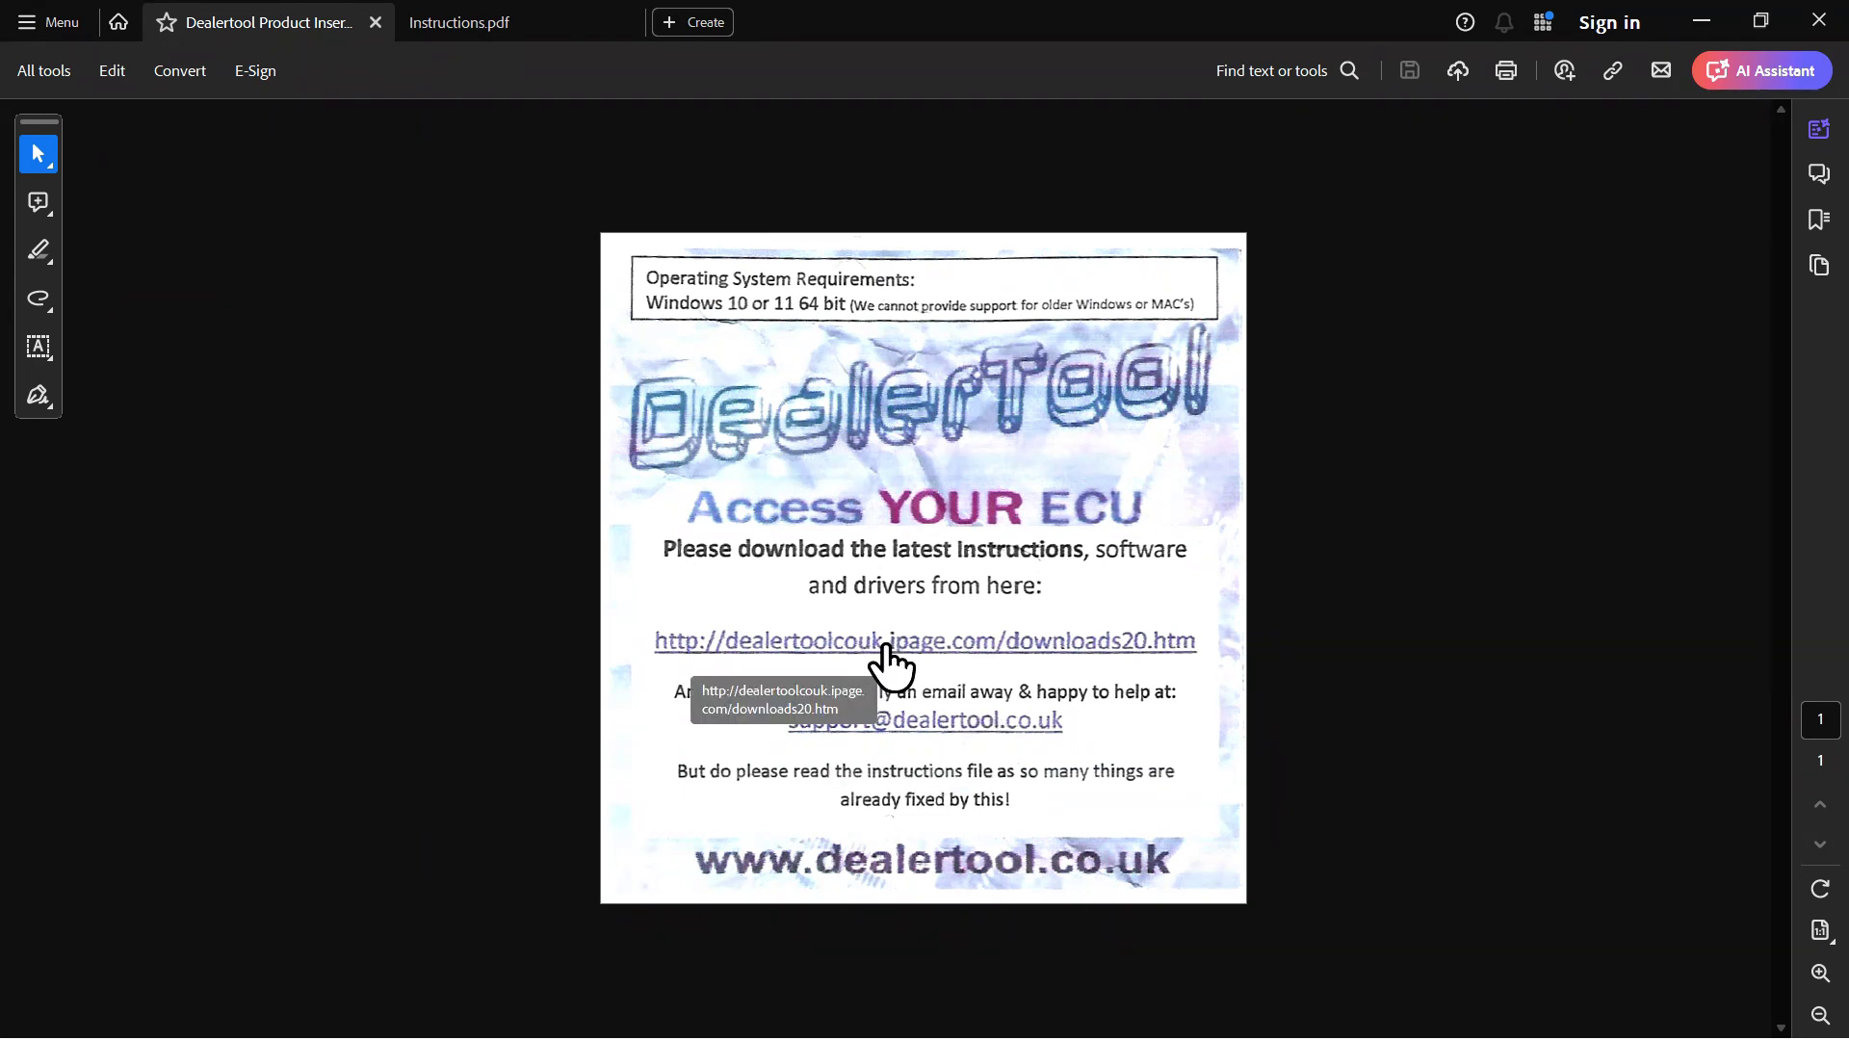
# Switch to the DealerTool downloads page in Edge and look through its instructions, software and driver files
pyautogui.hotkey('alt', 'Tab')
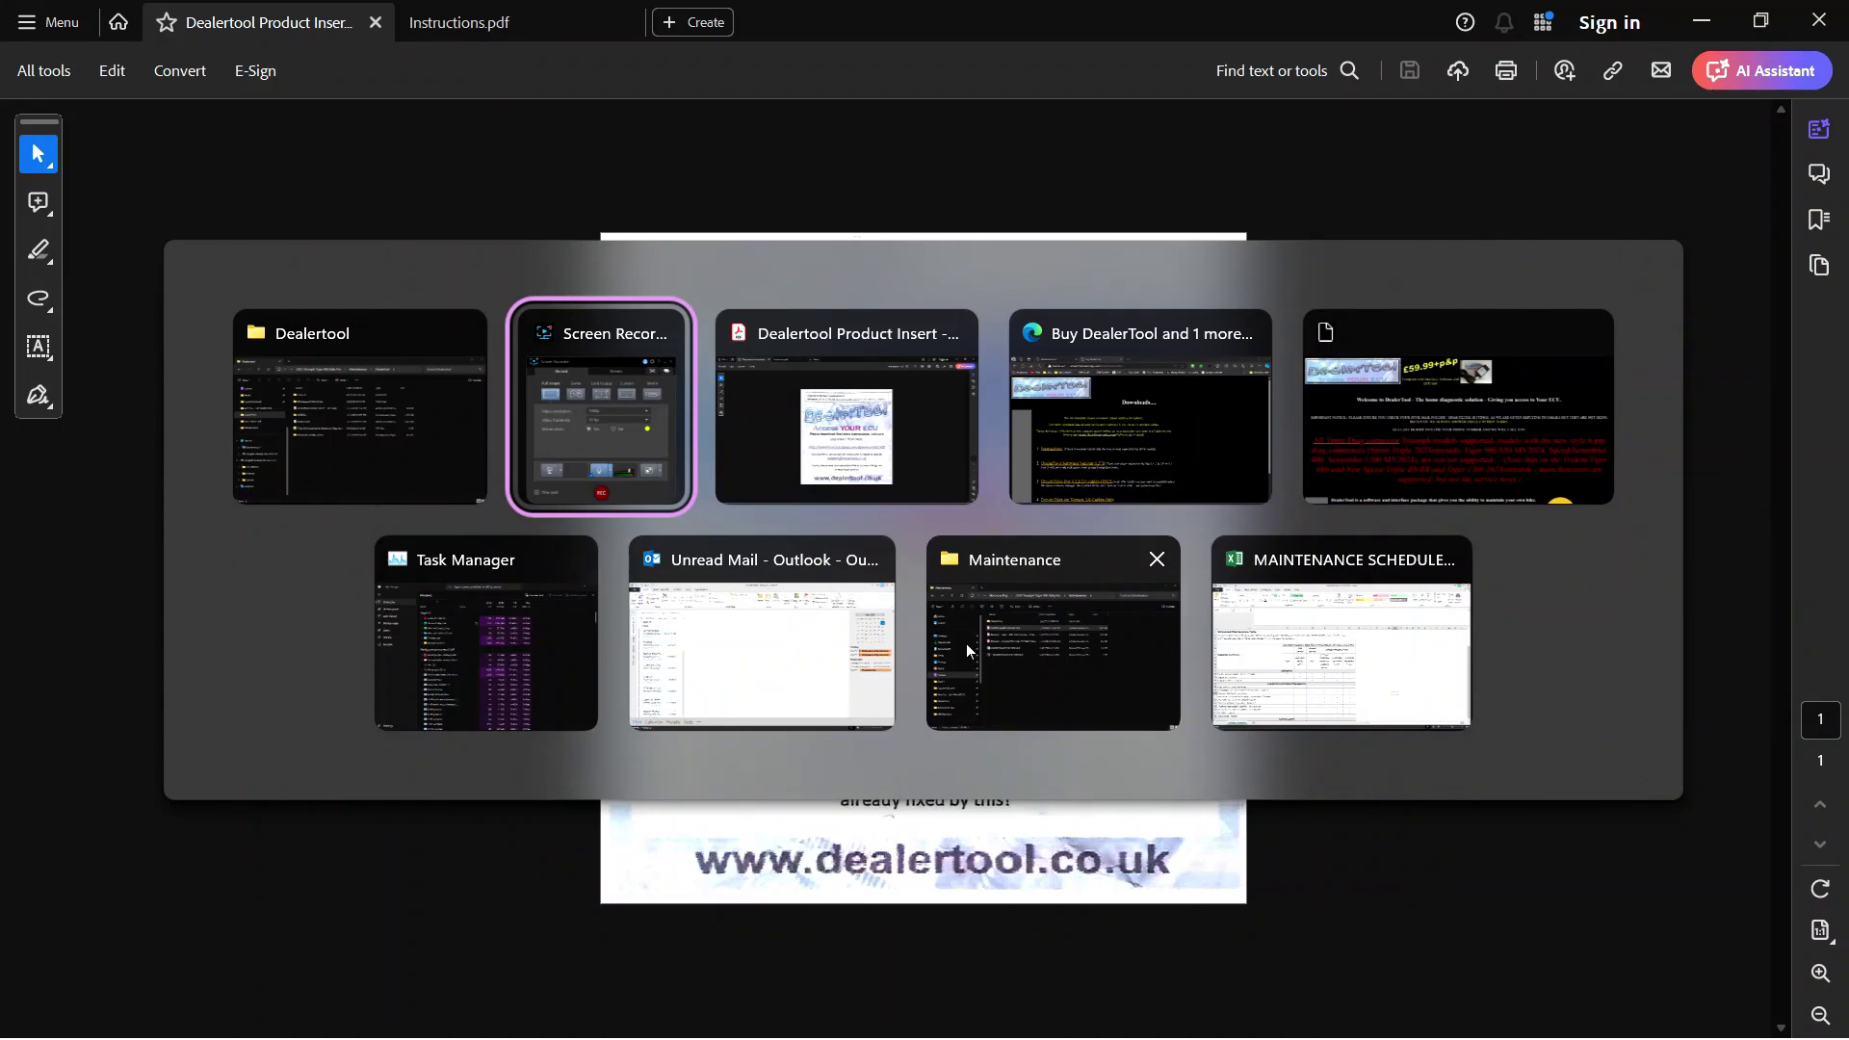
pyautogui.hotkey('alt', 'Tab')
pyautogui.hotkey('alt', 'Tab')
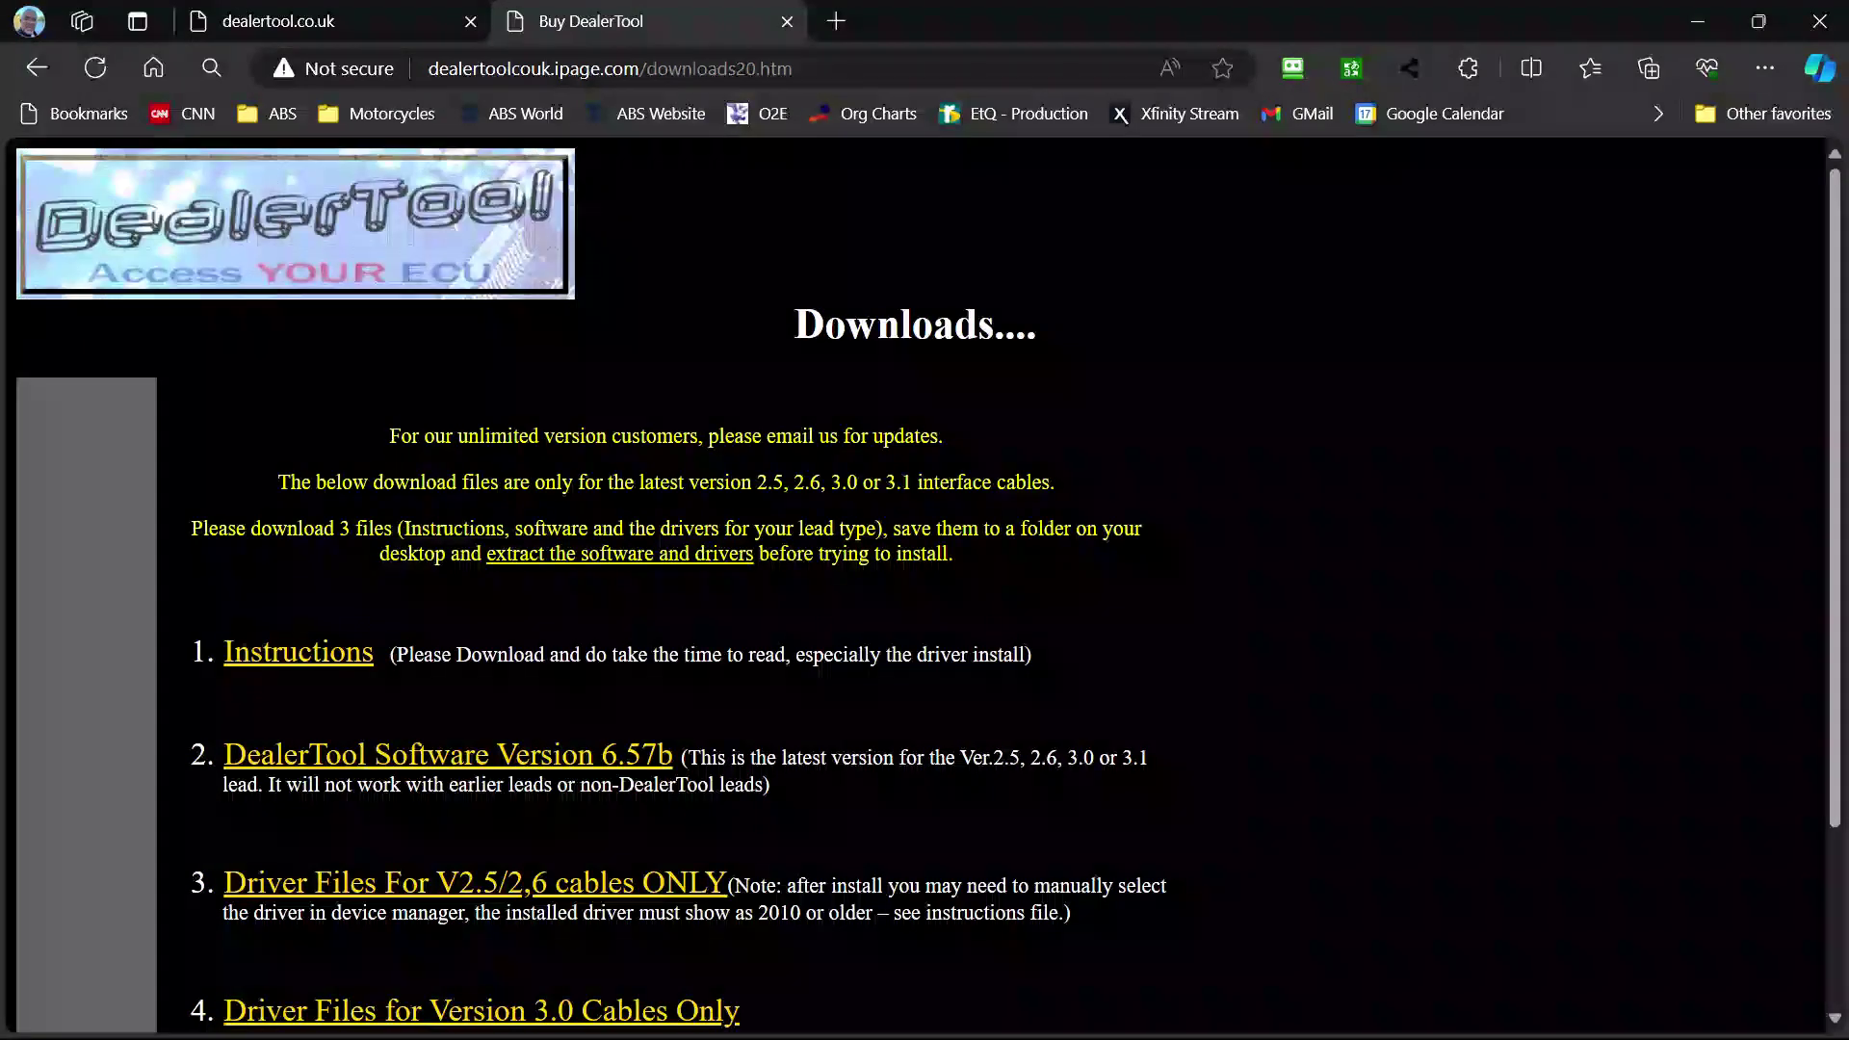
pyautogui.scroll(-2, 1177, 461)
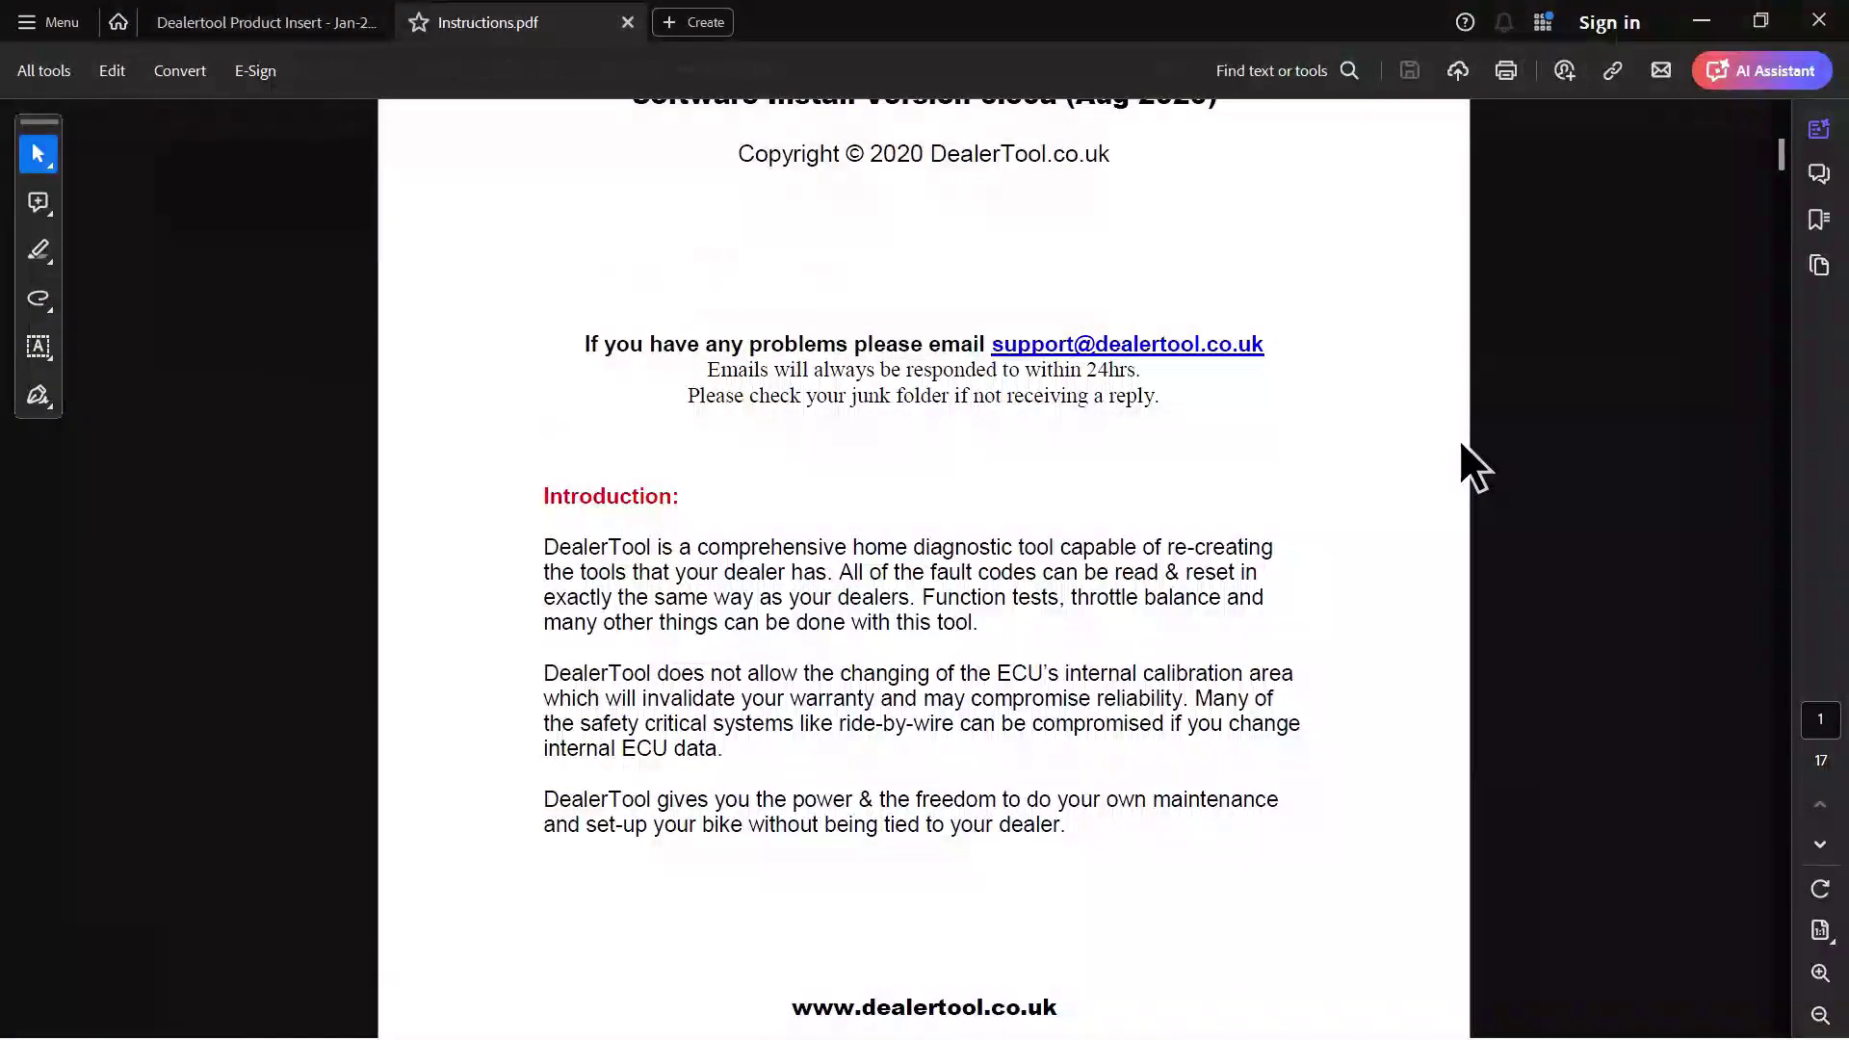
# Read the introduction and supported Windows versions in the DealerTool Instructions.pdf
pyautogui.scroll(-8, 1462, 445)
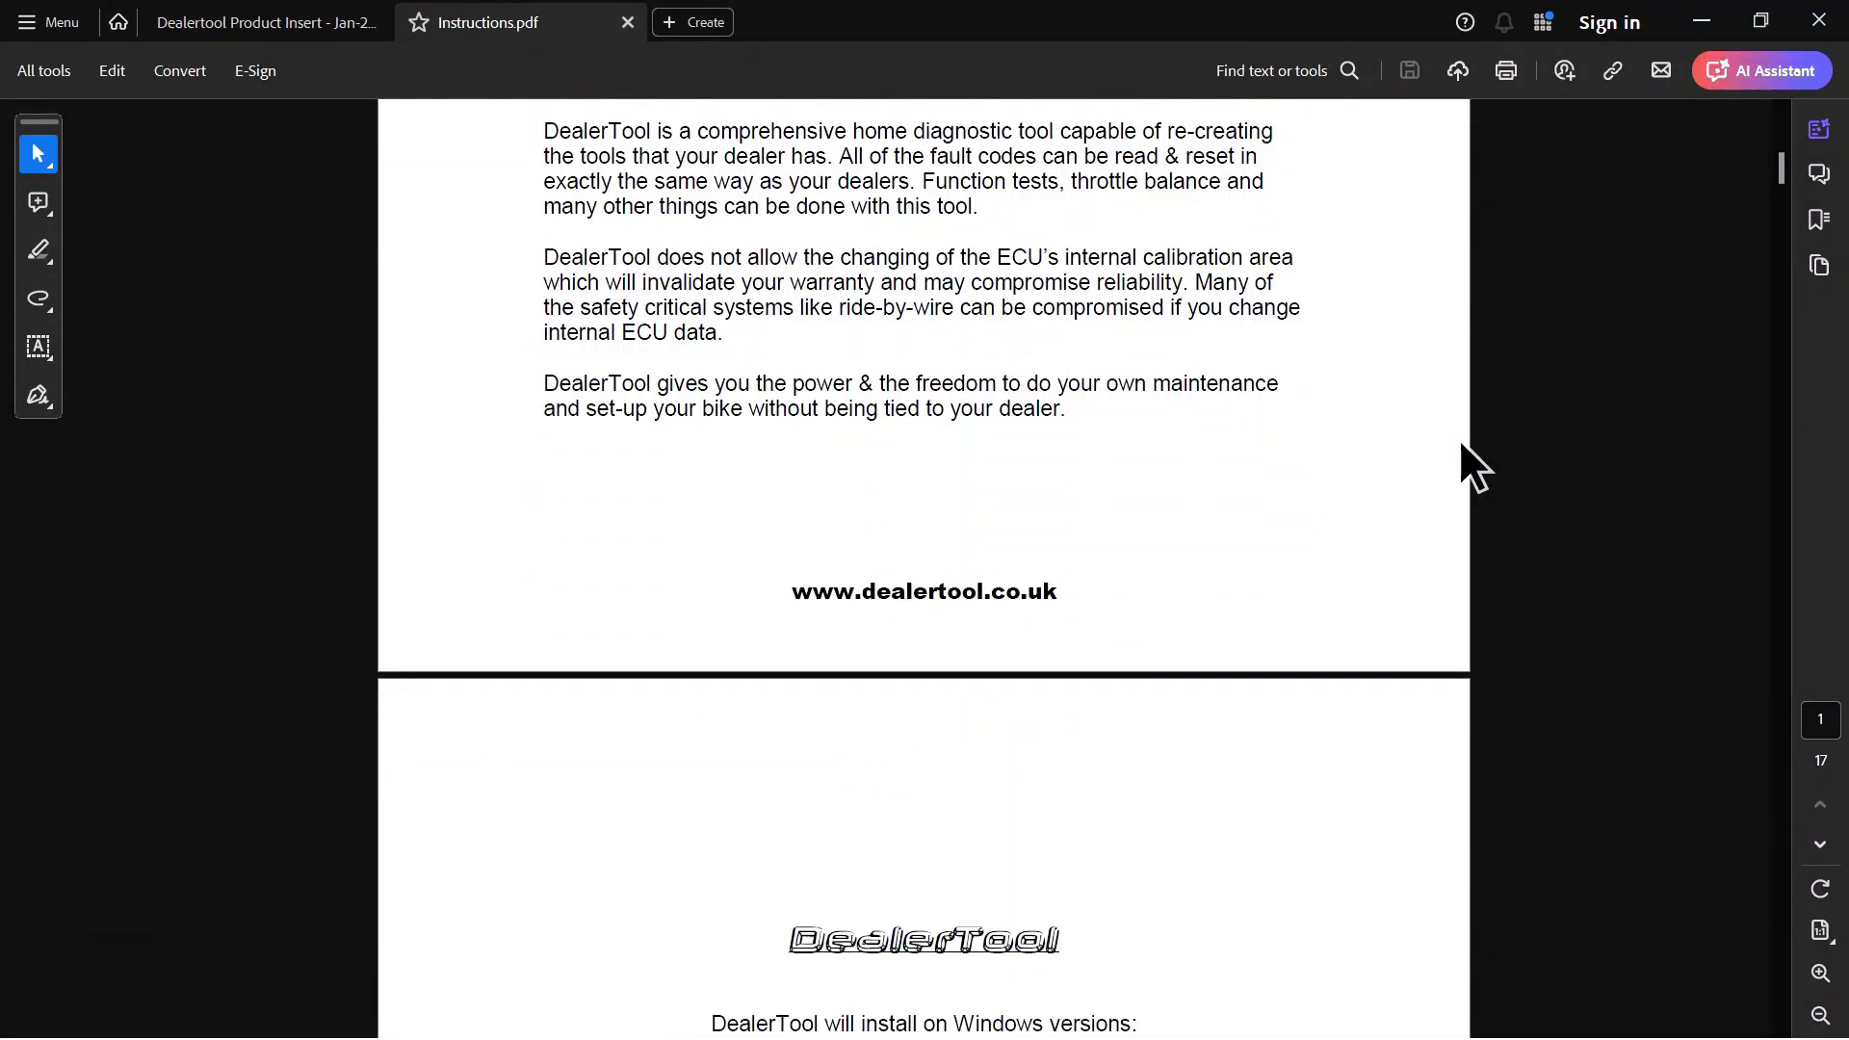
pyautogui.scroll(-1, 1461, 445)
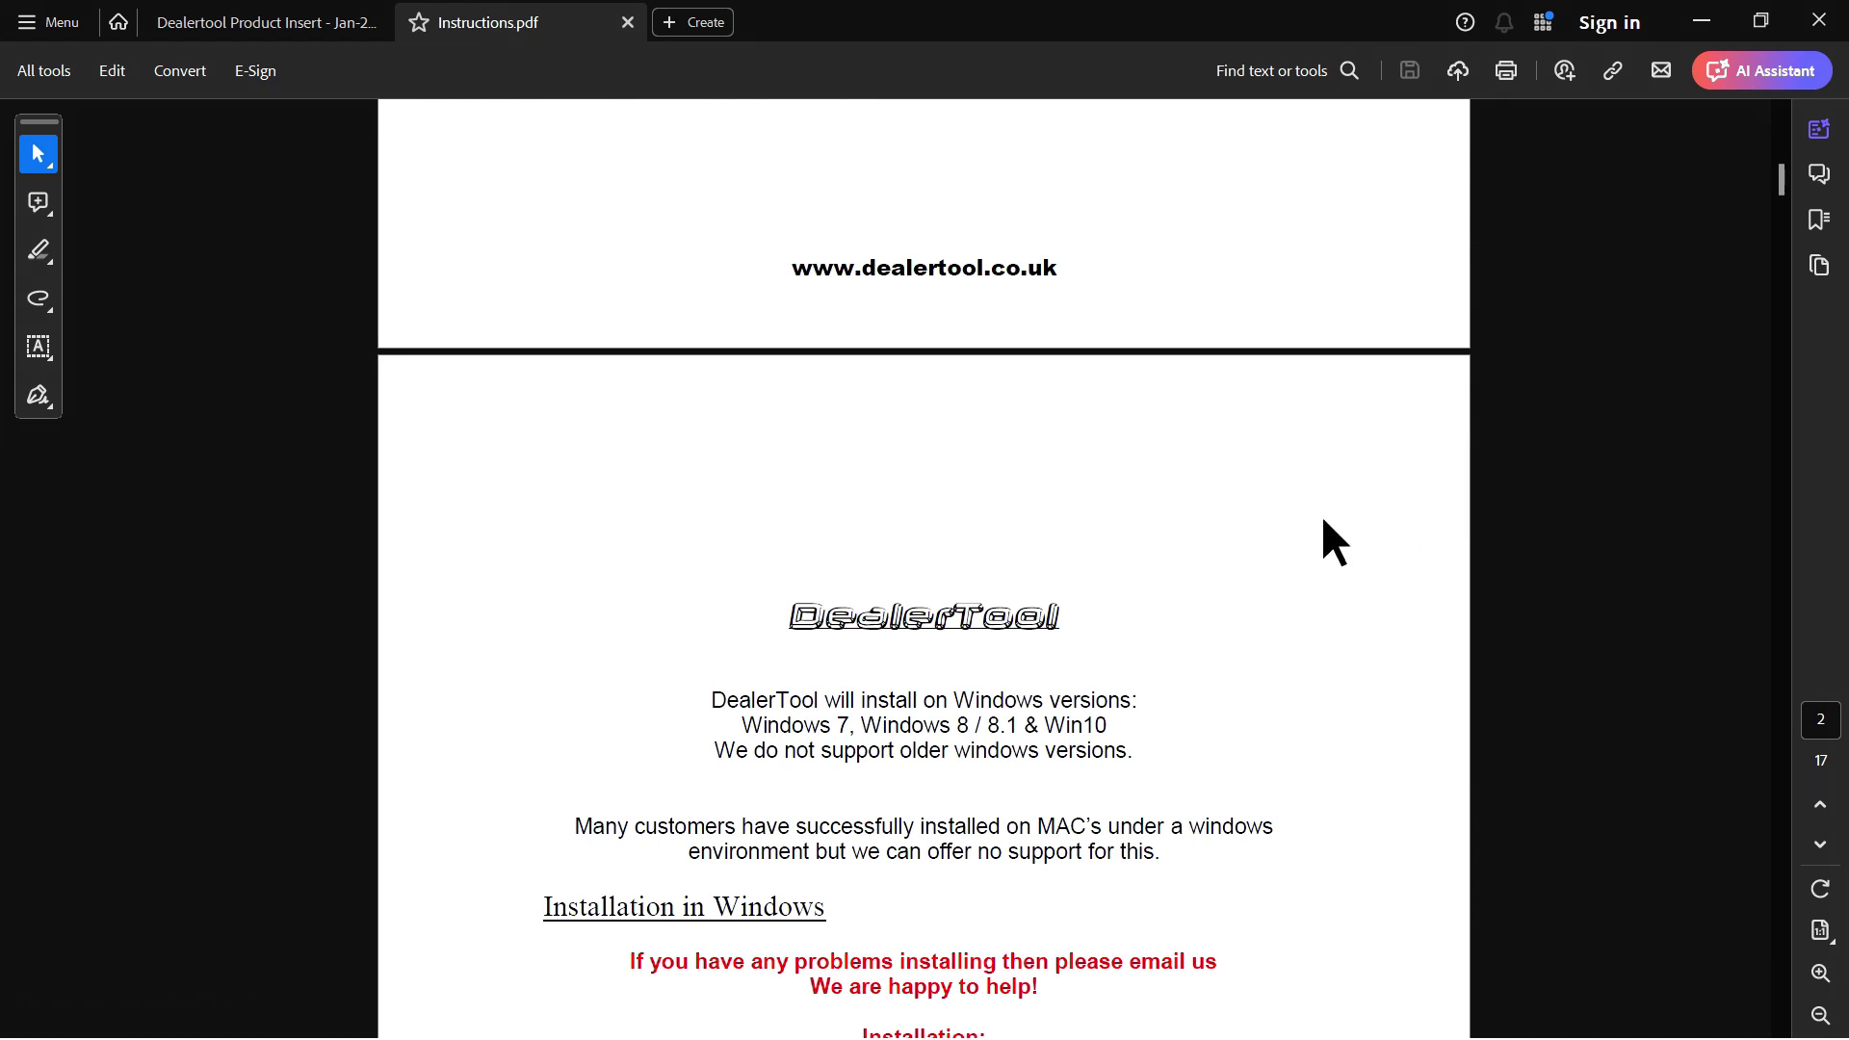
# In File Explorer, inspect the setup files in the nested DT657b folder, return to the Dealertool folder and minimize the window
pyautogui.moveTo(0, 116); pyautogui.dragTo(1019, 131)
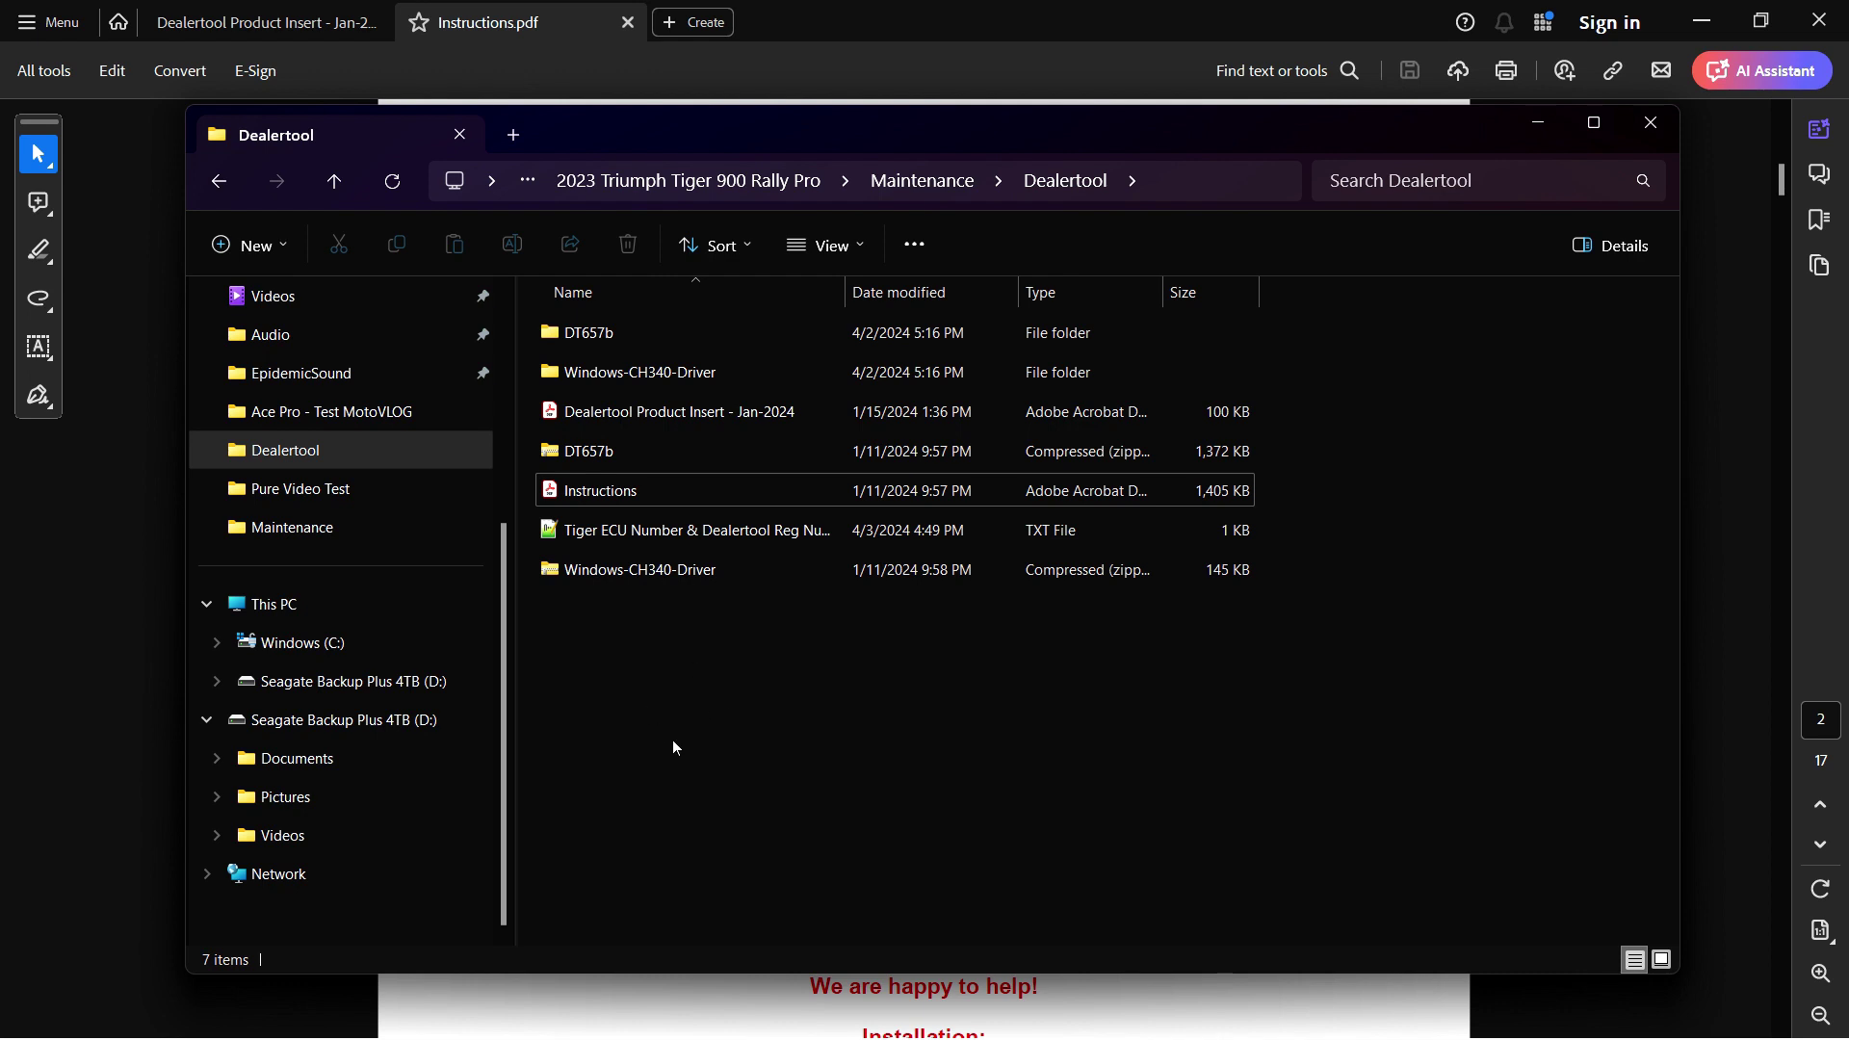
pyautogui.doubleClick(613, 339)
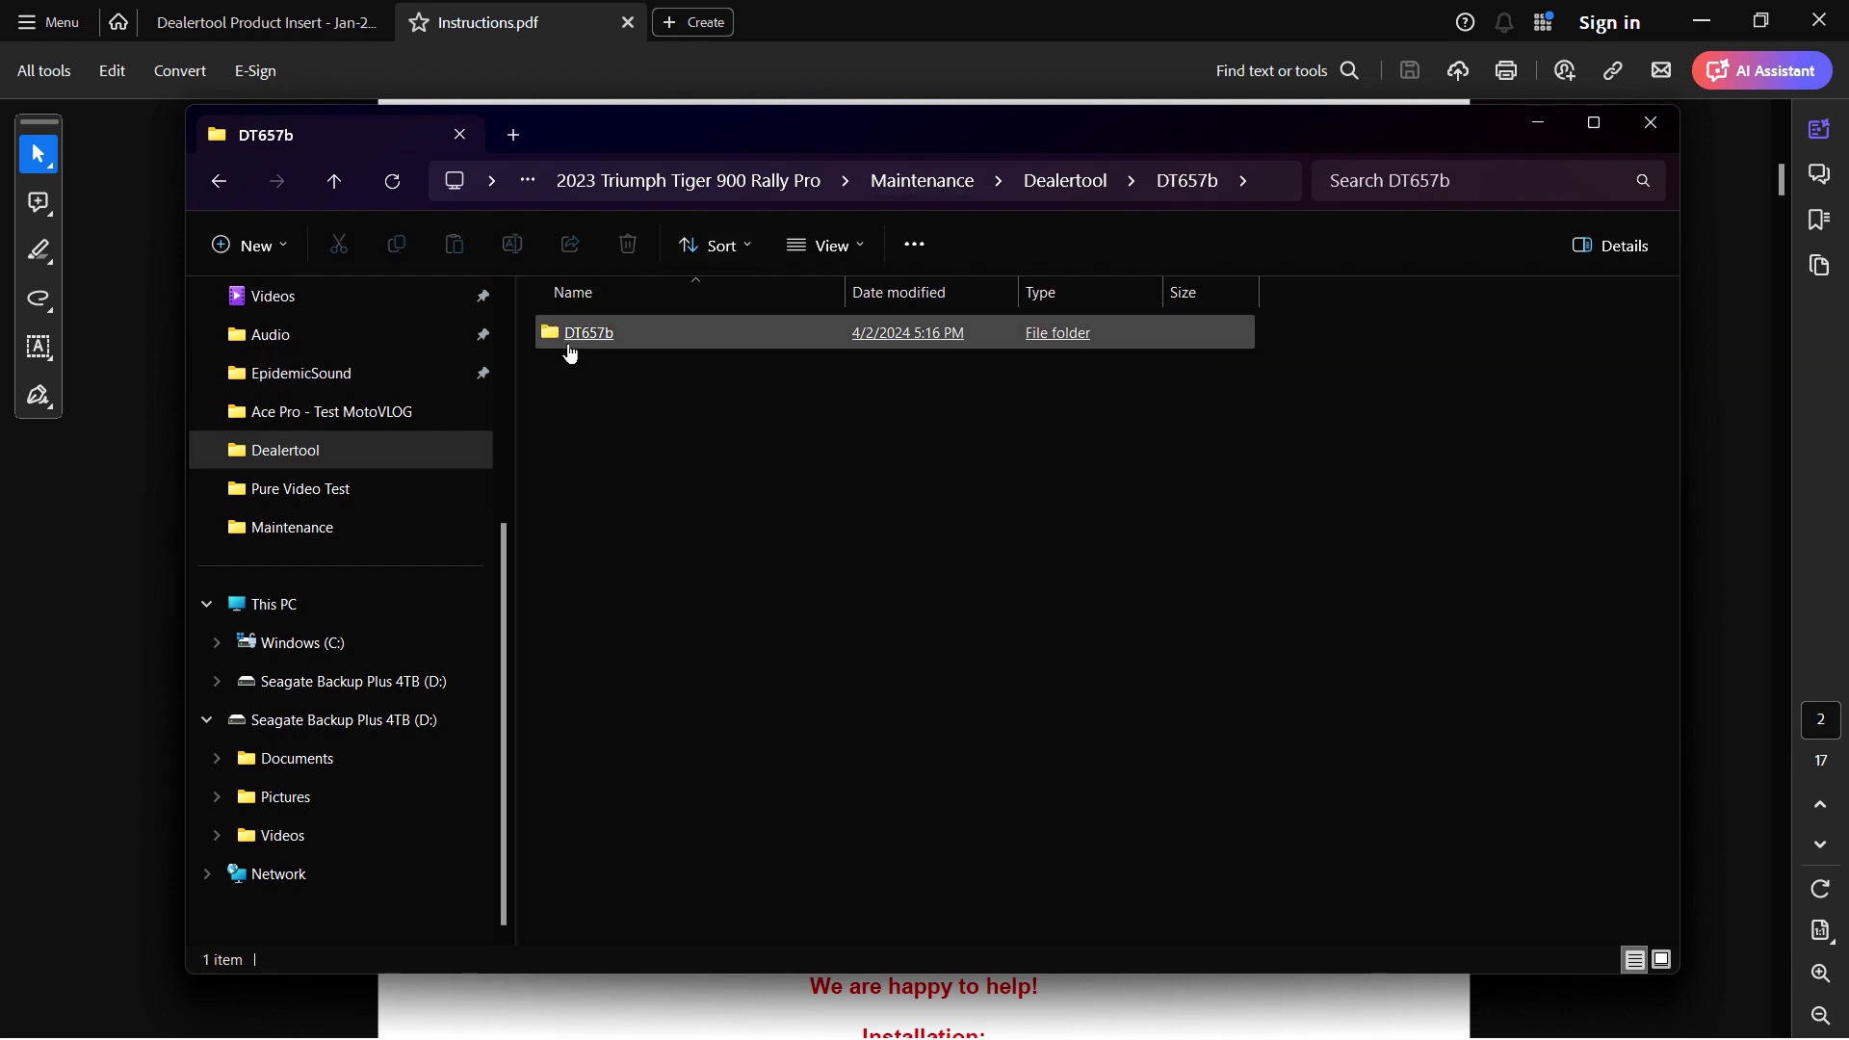
pyautogui.doubleClick(568, 339)
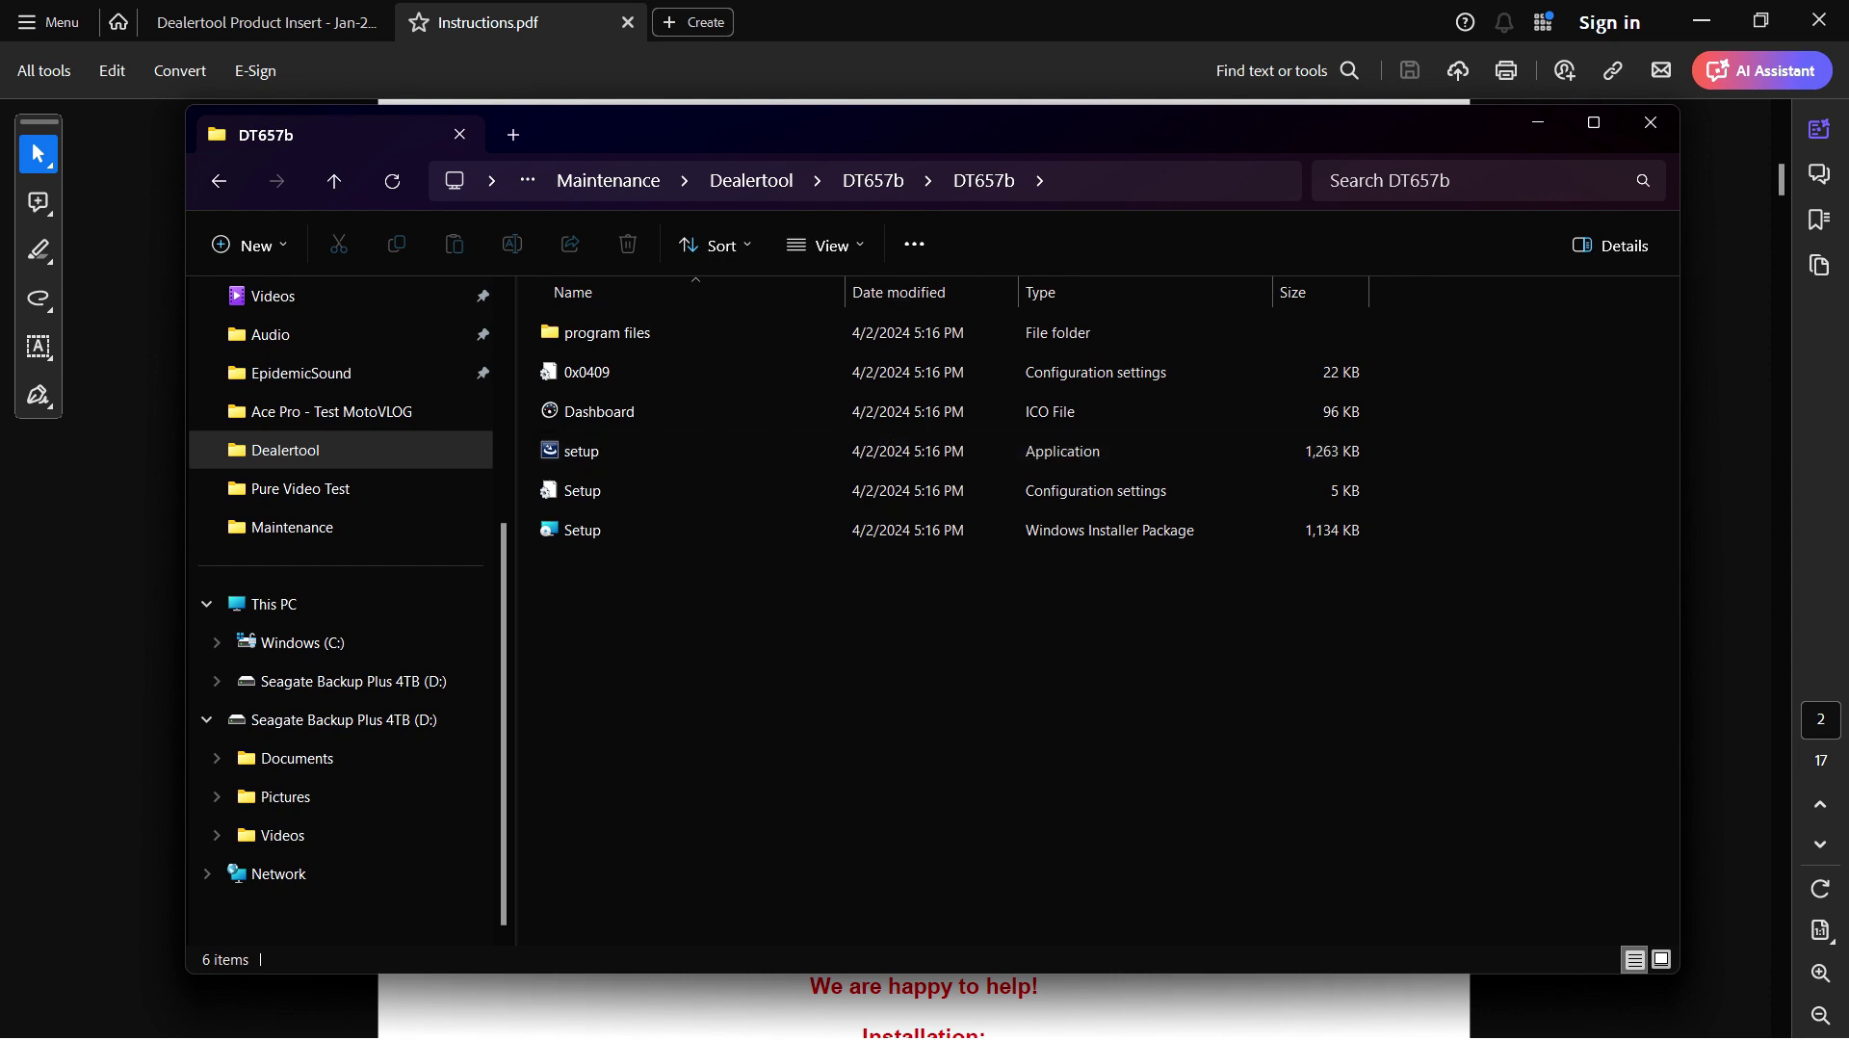
pyautogui.click(751, 180)
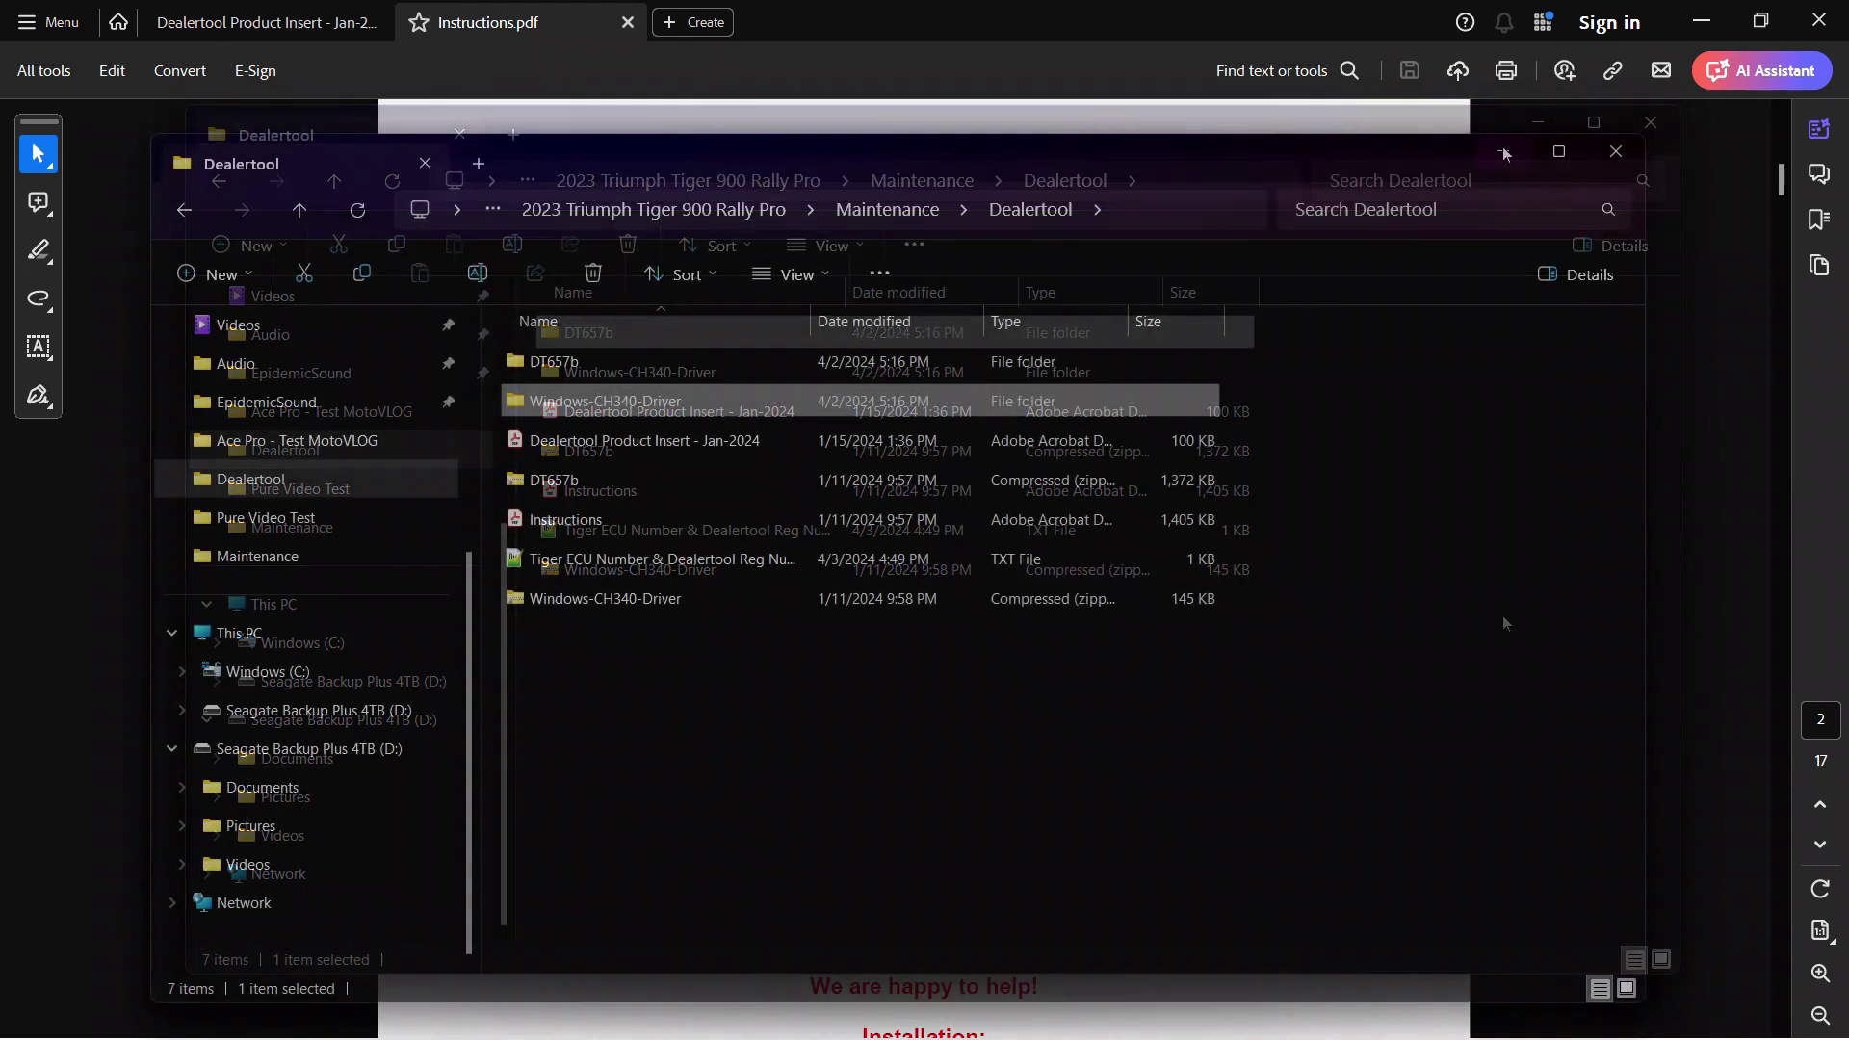
pyautogui.click(1538, 122)
# Read the Windows installation steps and the driver steps for interface cable versions 2.5 and 2.6 in Instructions.pdf
pyautogui.scroll(-10, 1285, 586)
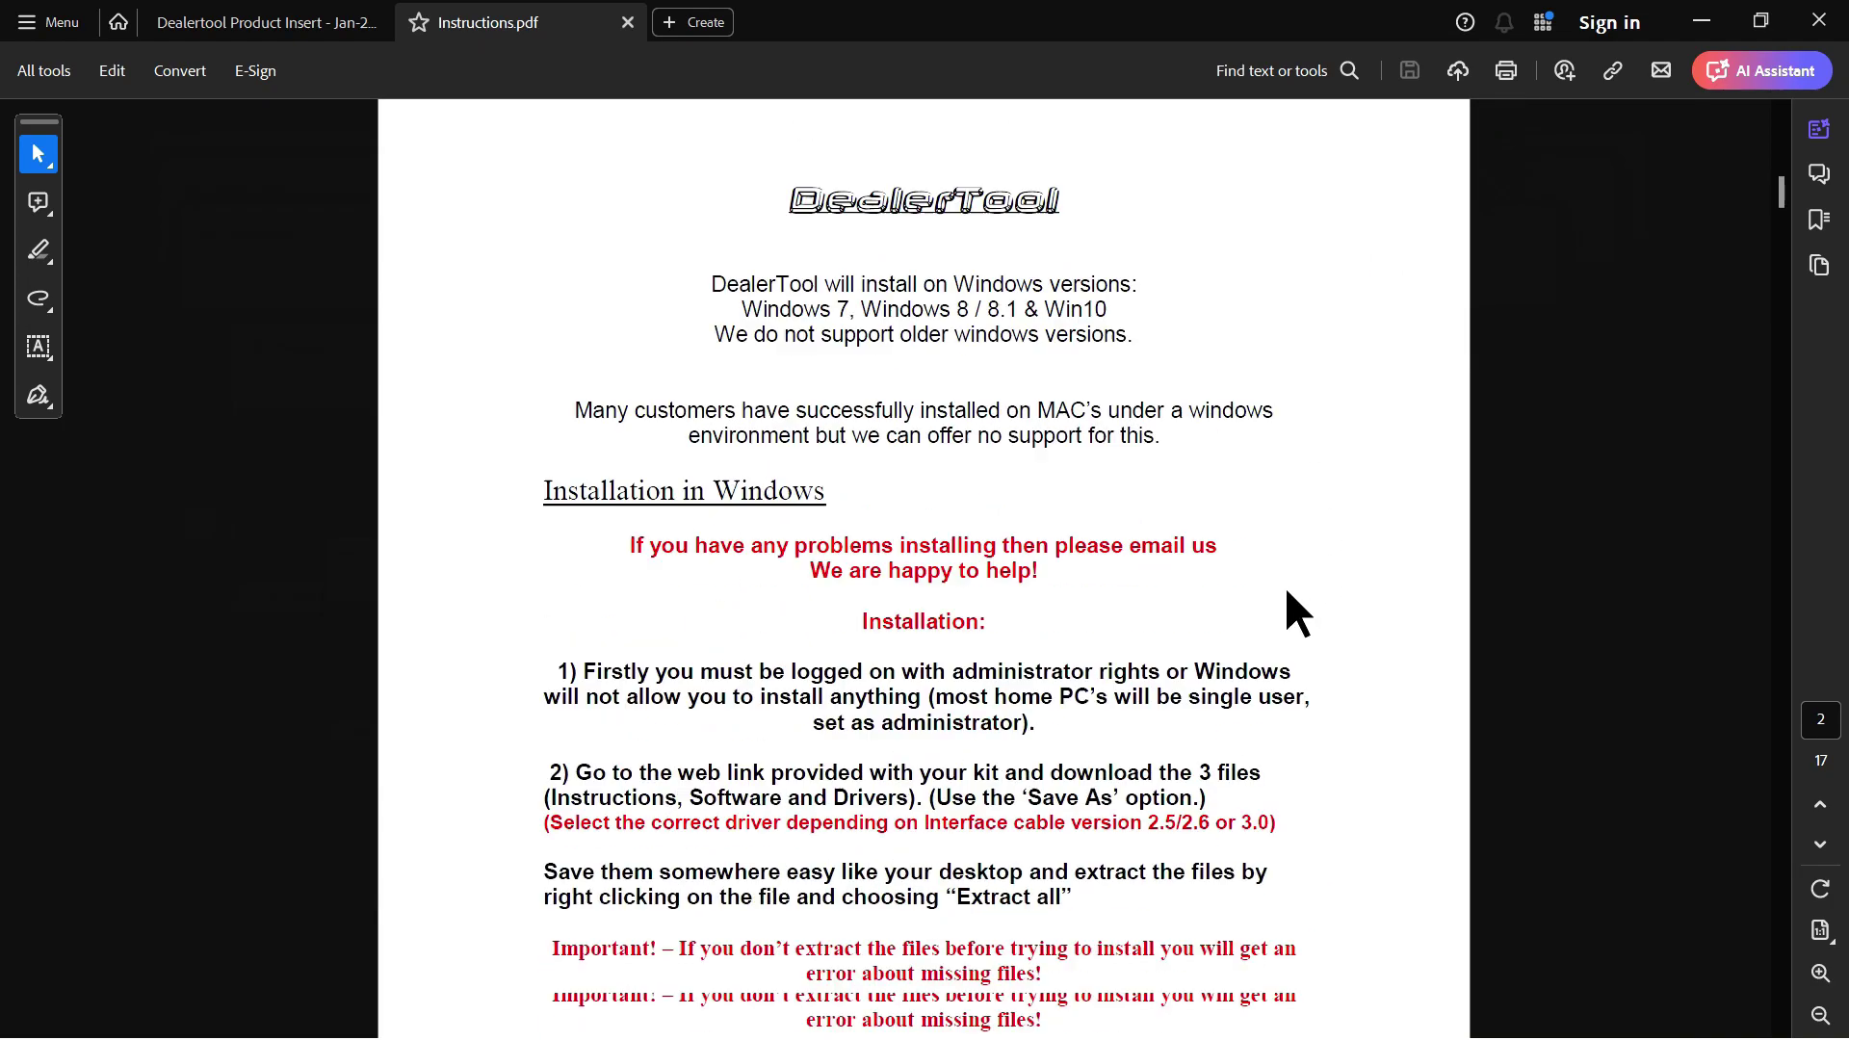
pyautogui.scroll(-12, 1285, 585)
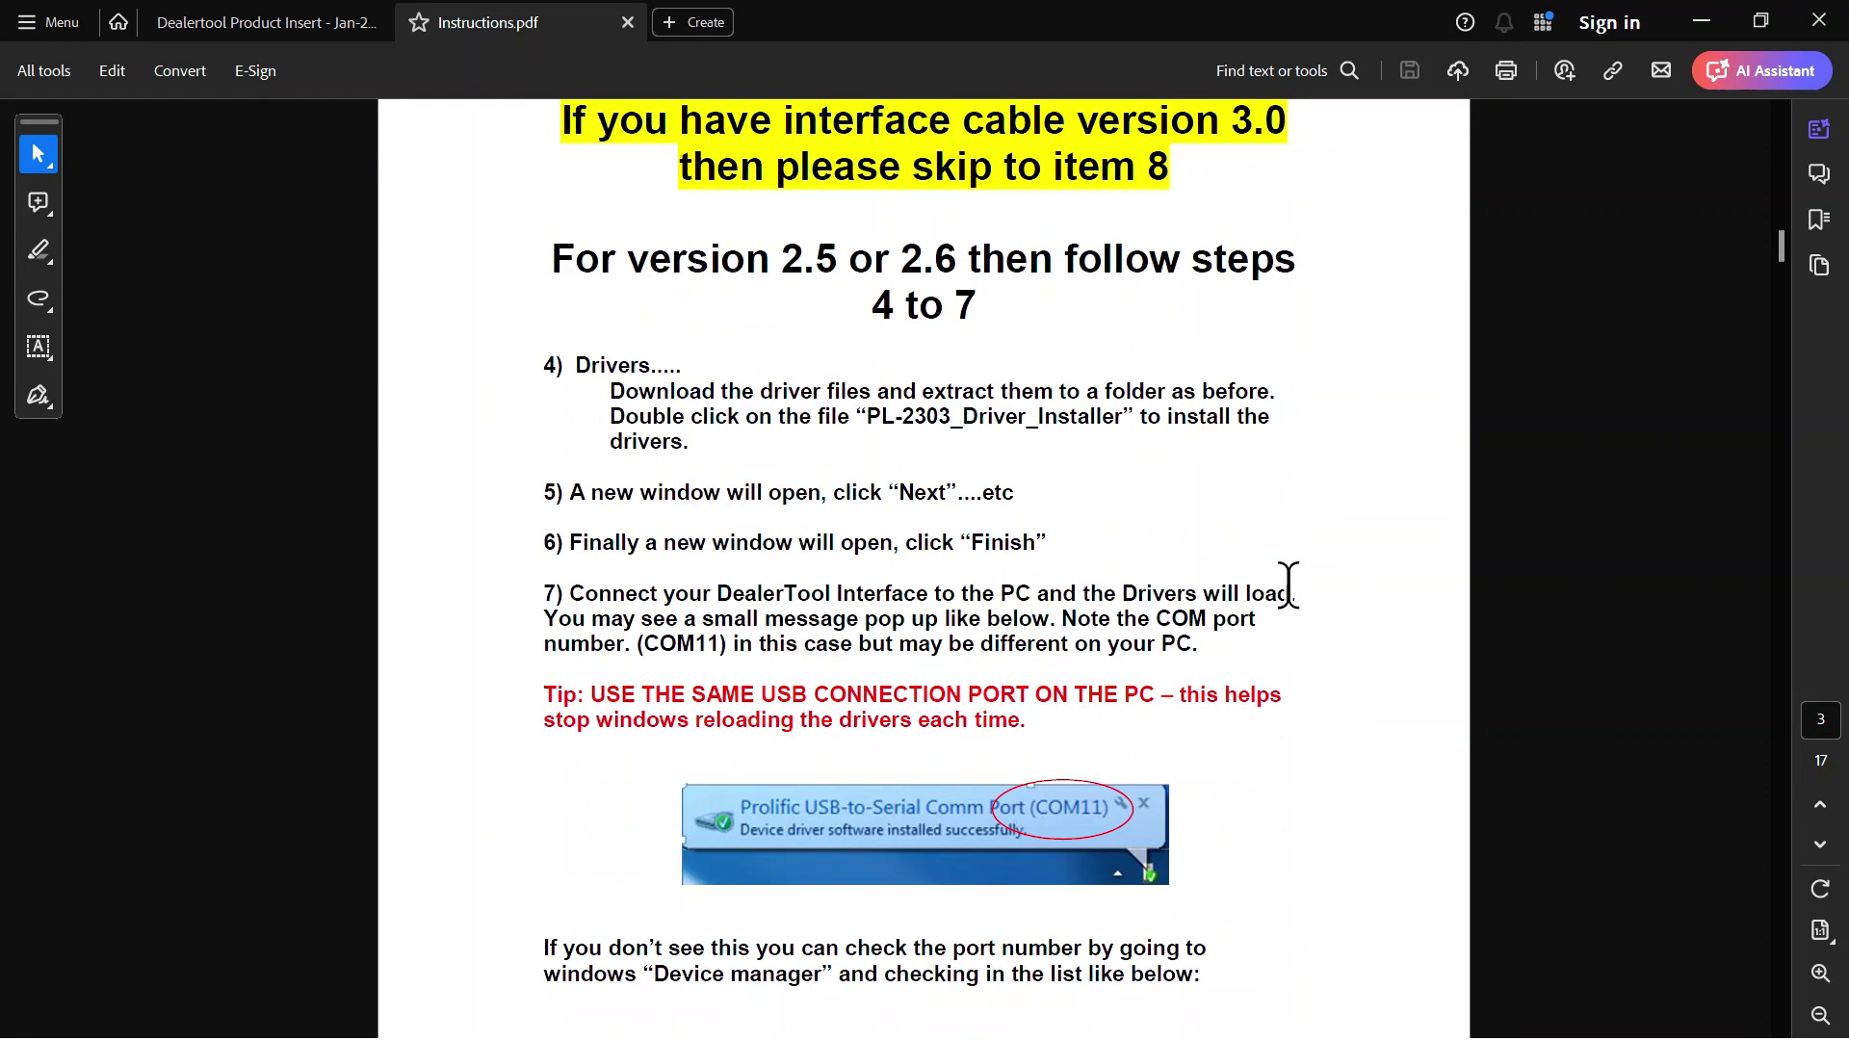
pyautogui.scroll(-8, 1290, 580)
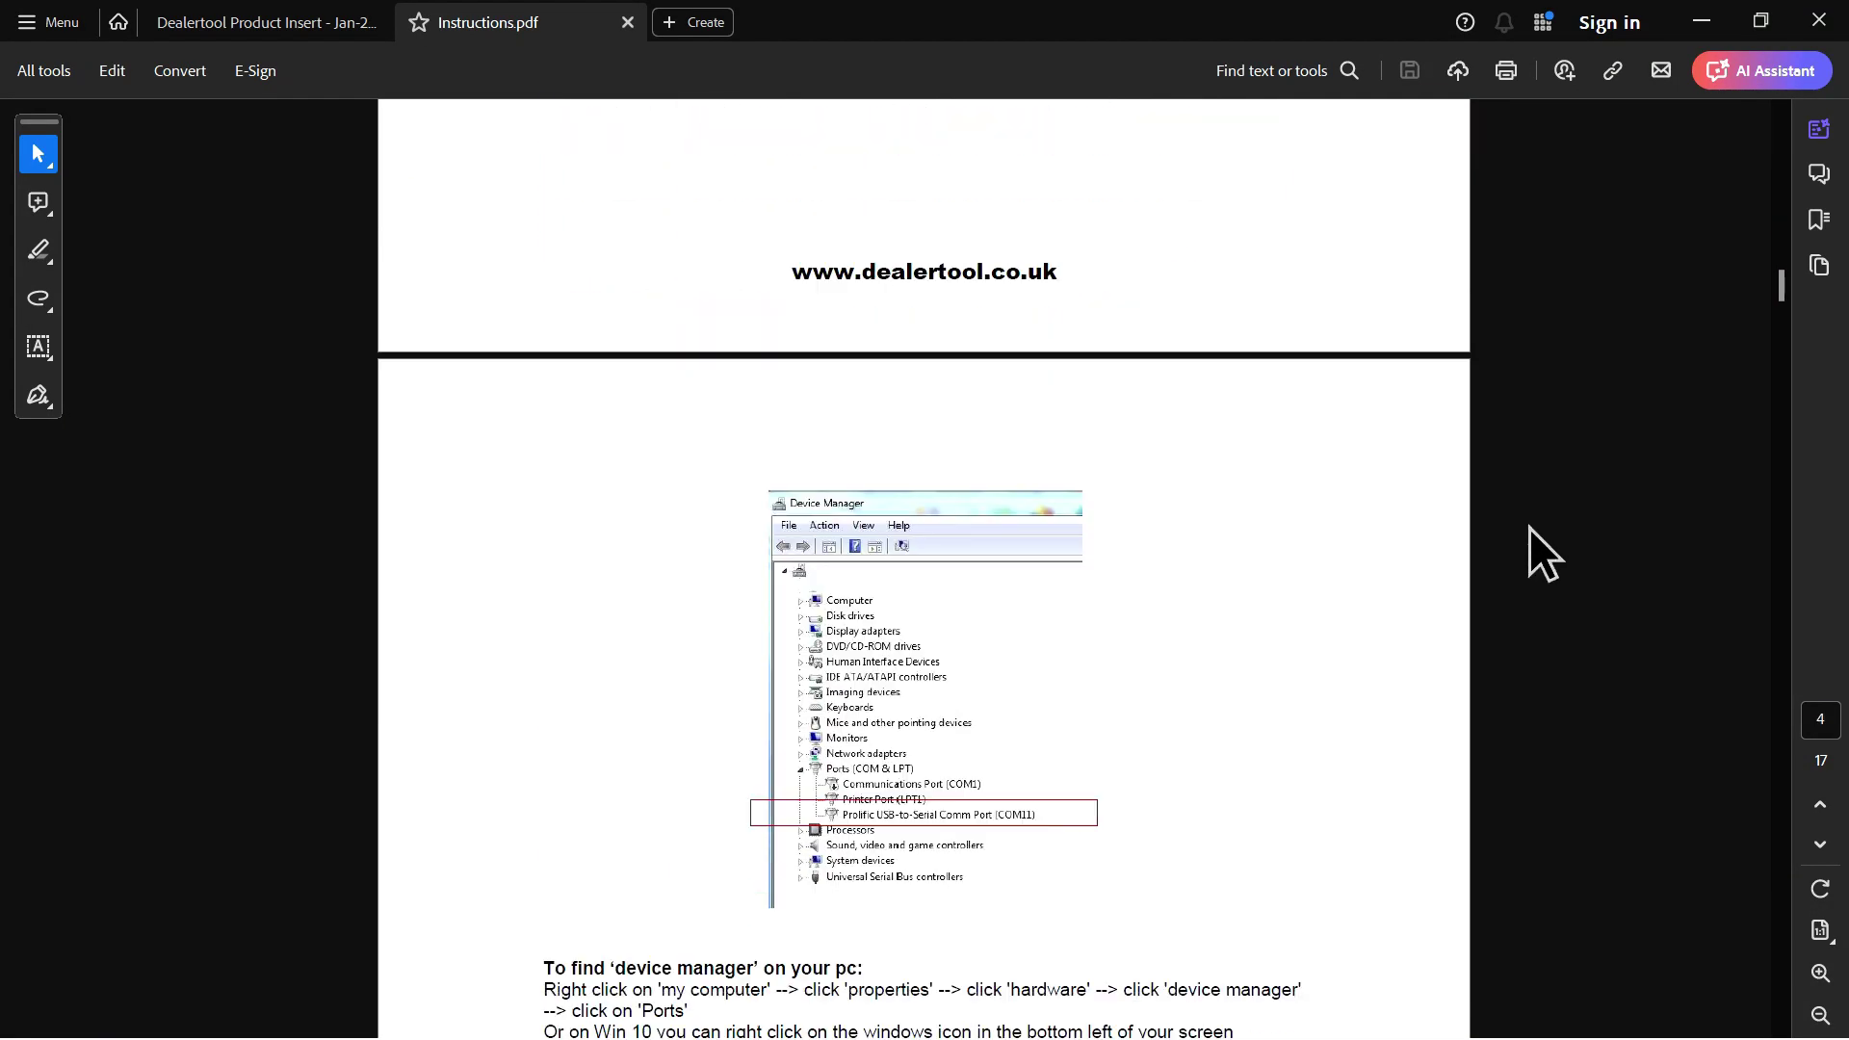
pyautogui.moveTo(1778, 293); pyautogui.dragTo(1811, 486)
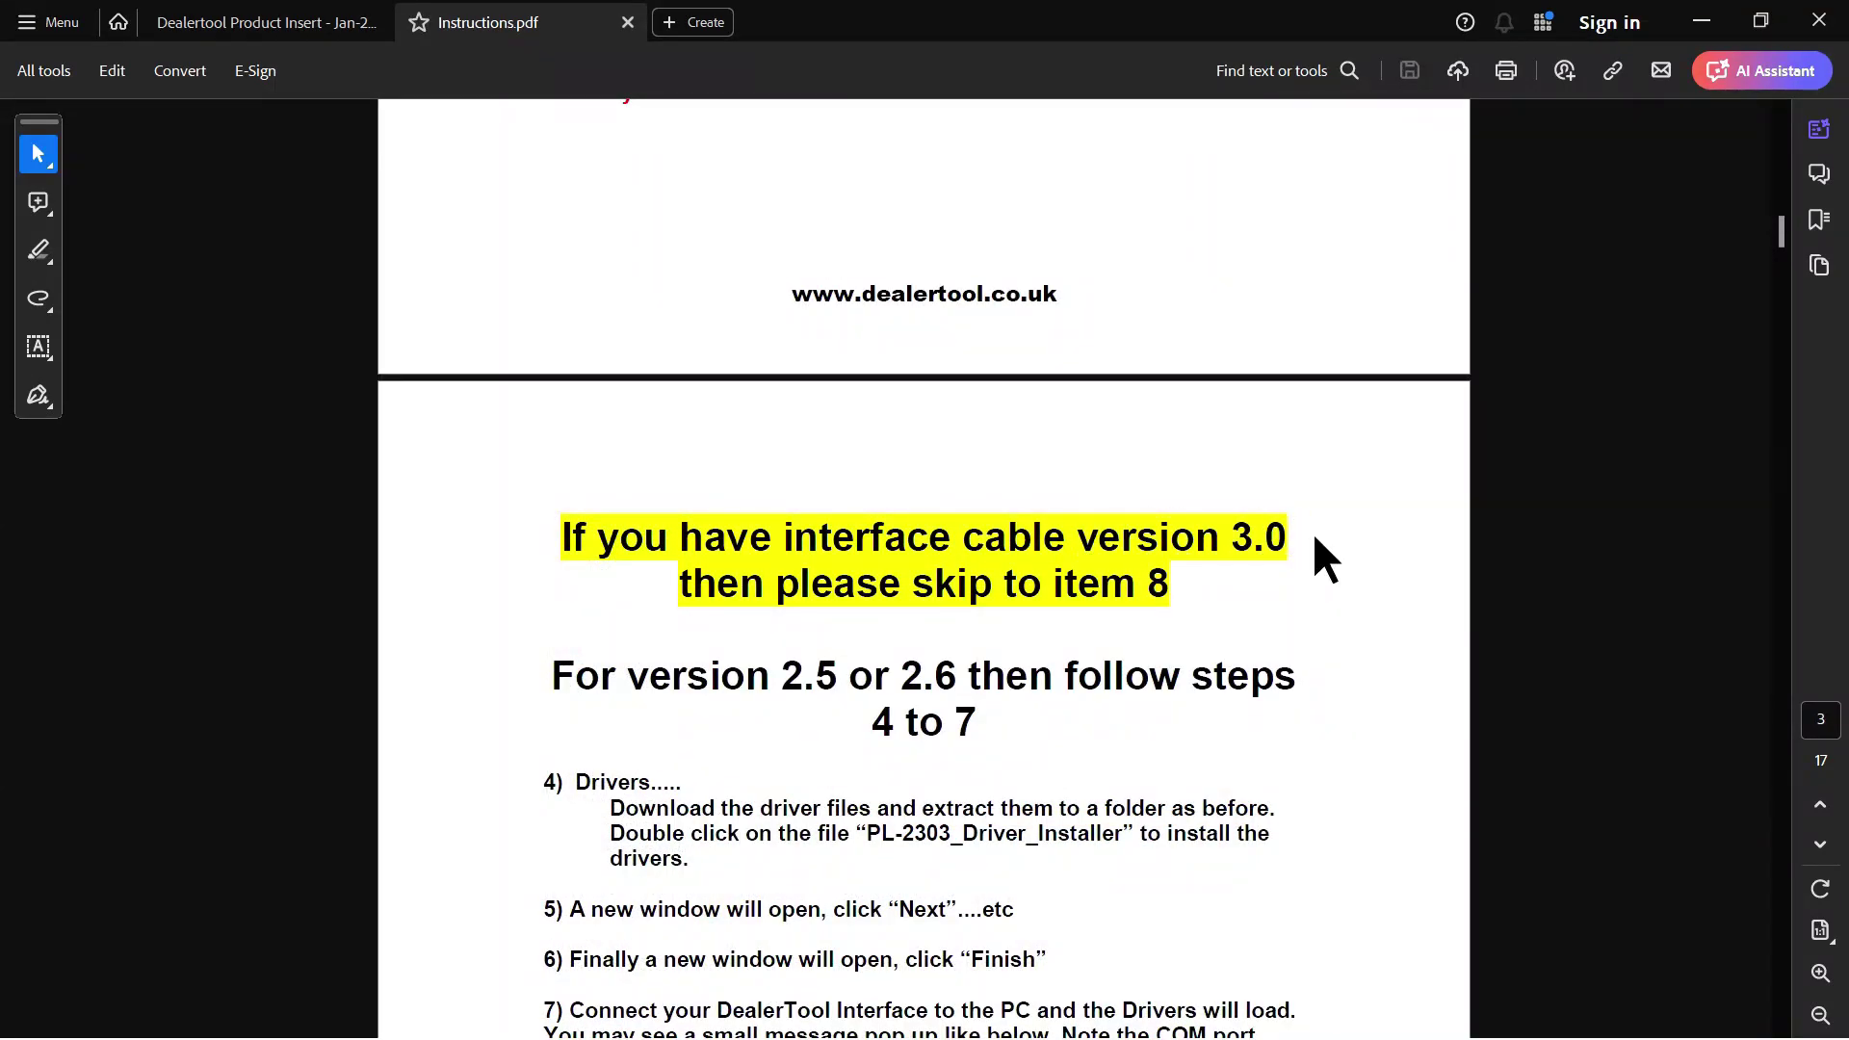
pyautogui.scroll(-2, 1204, 558)
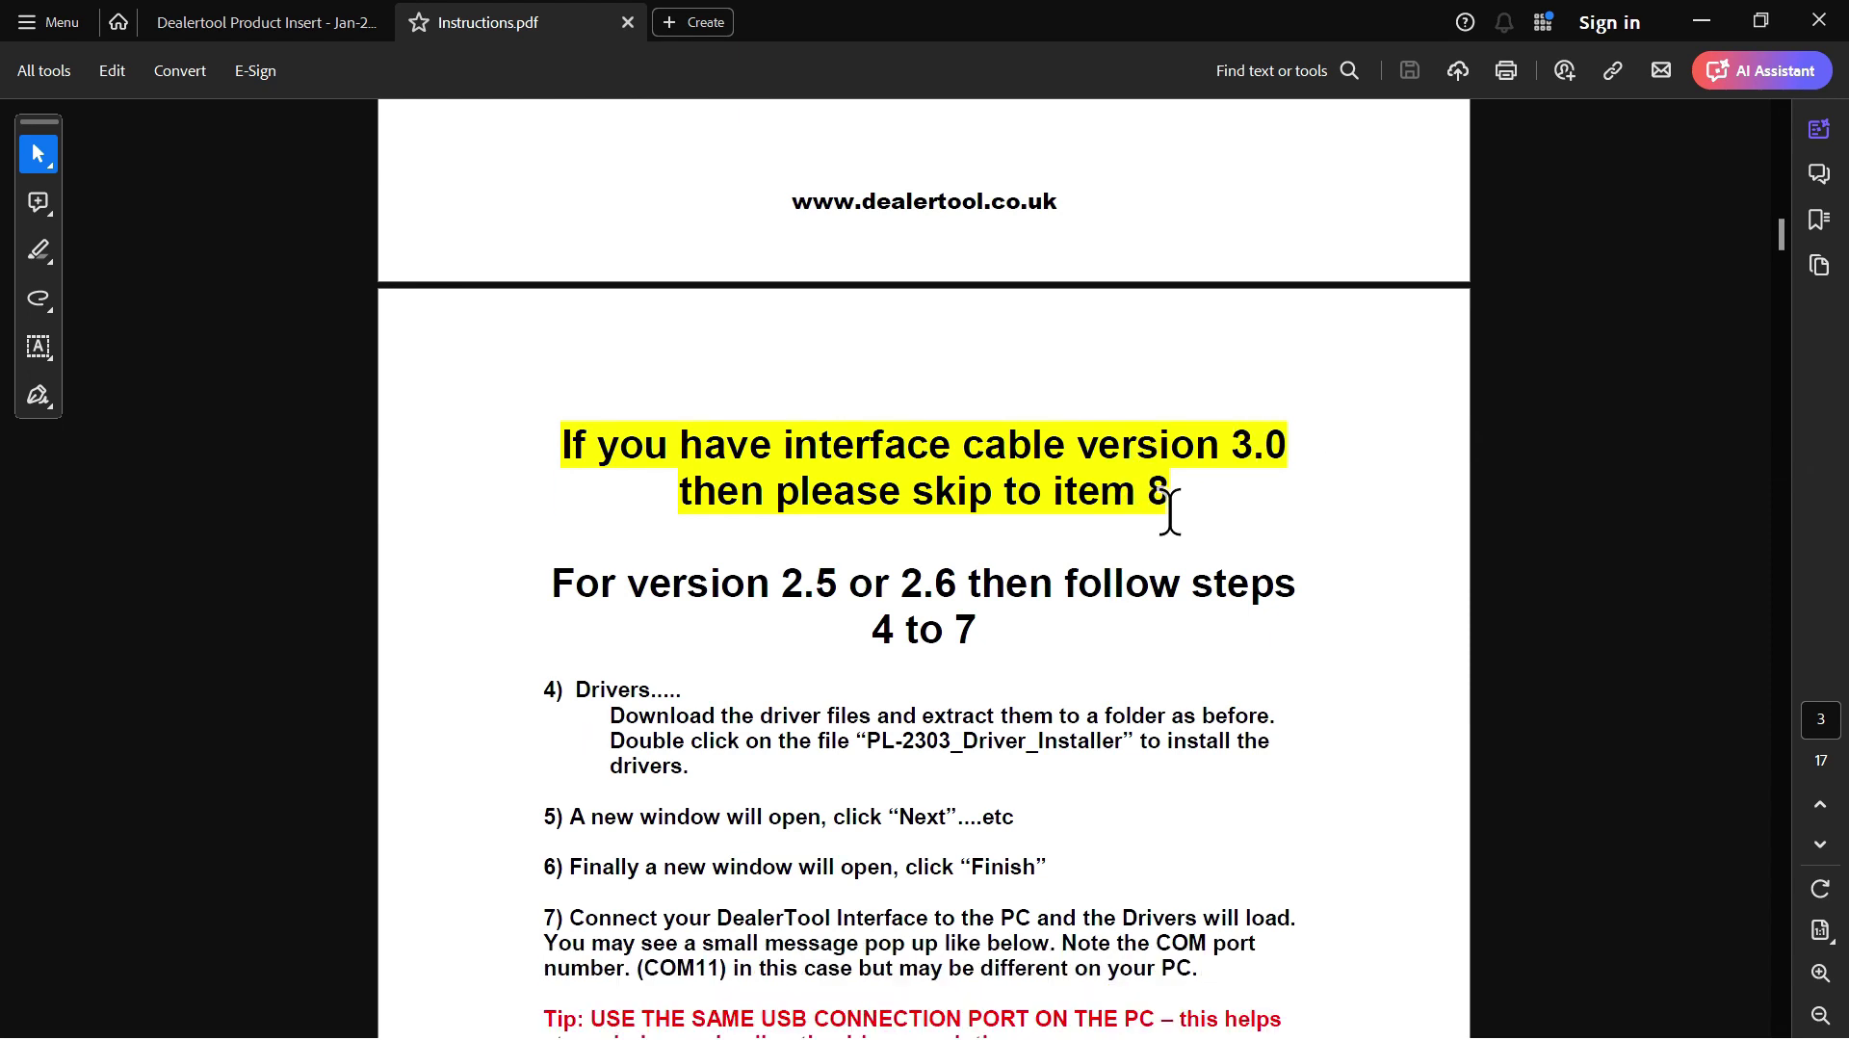
pyautogui.scroll(-3, 1169, 510)
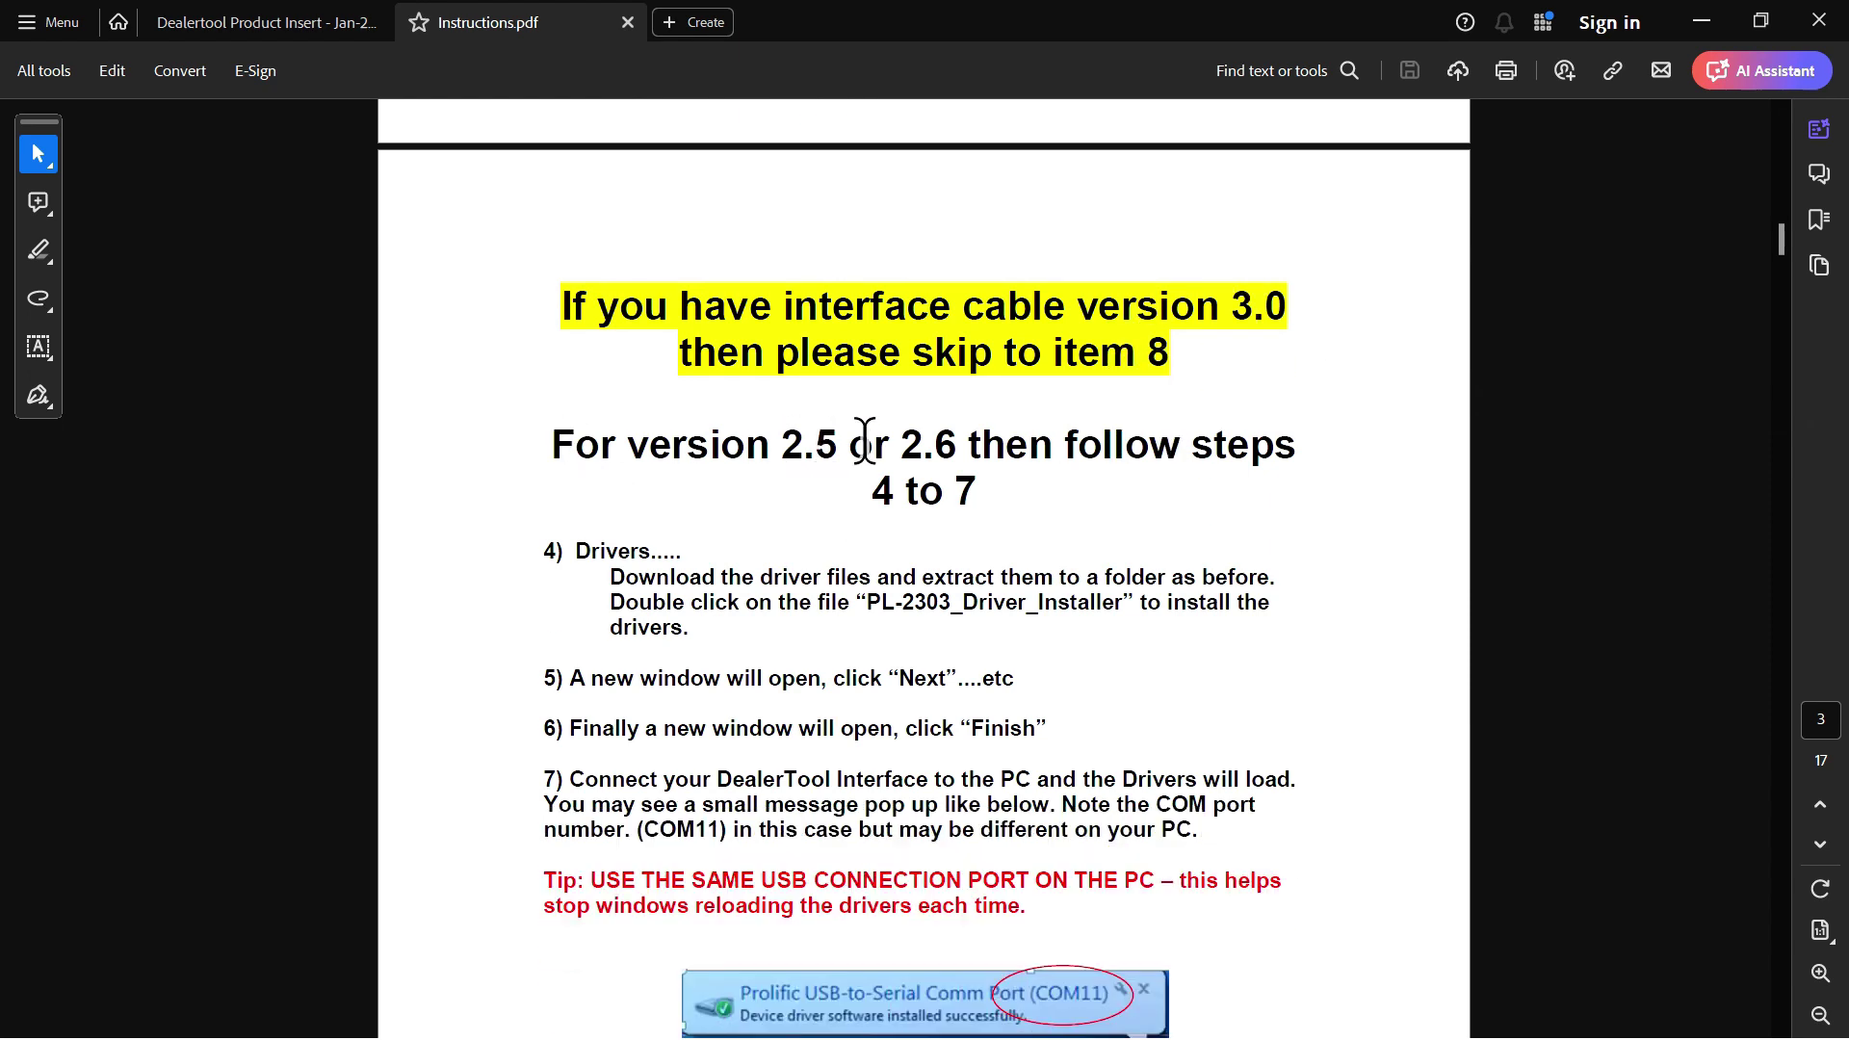
pyautogui.scroll(-2, 663, 592)
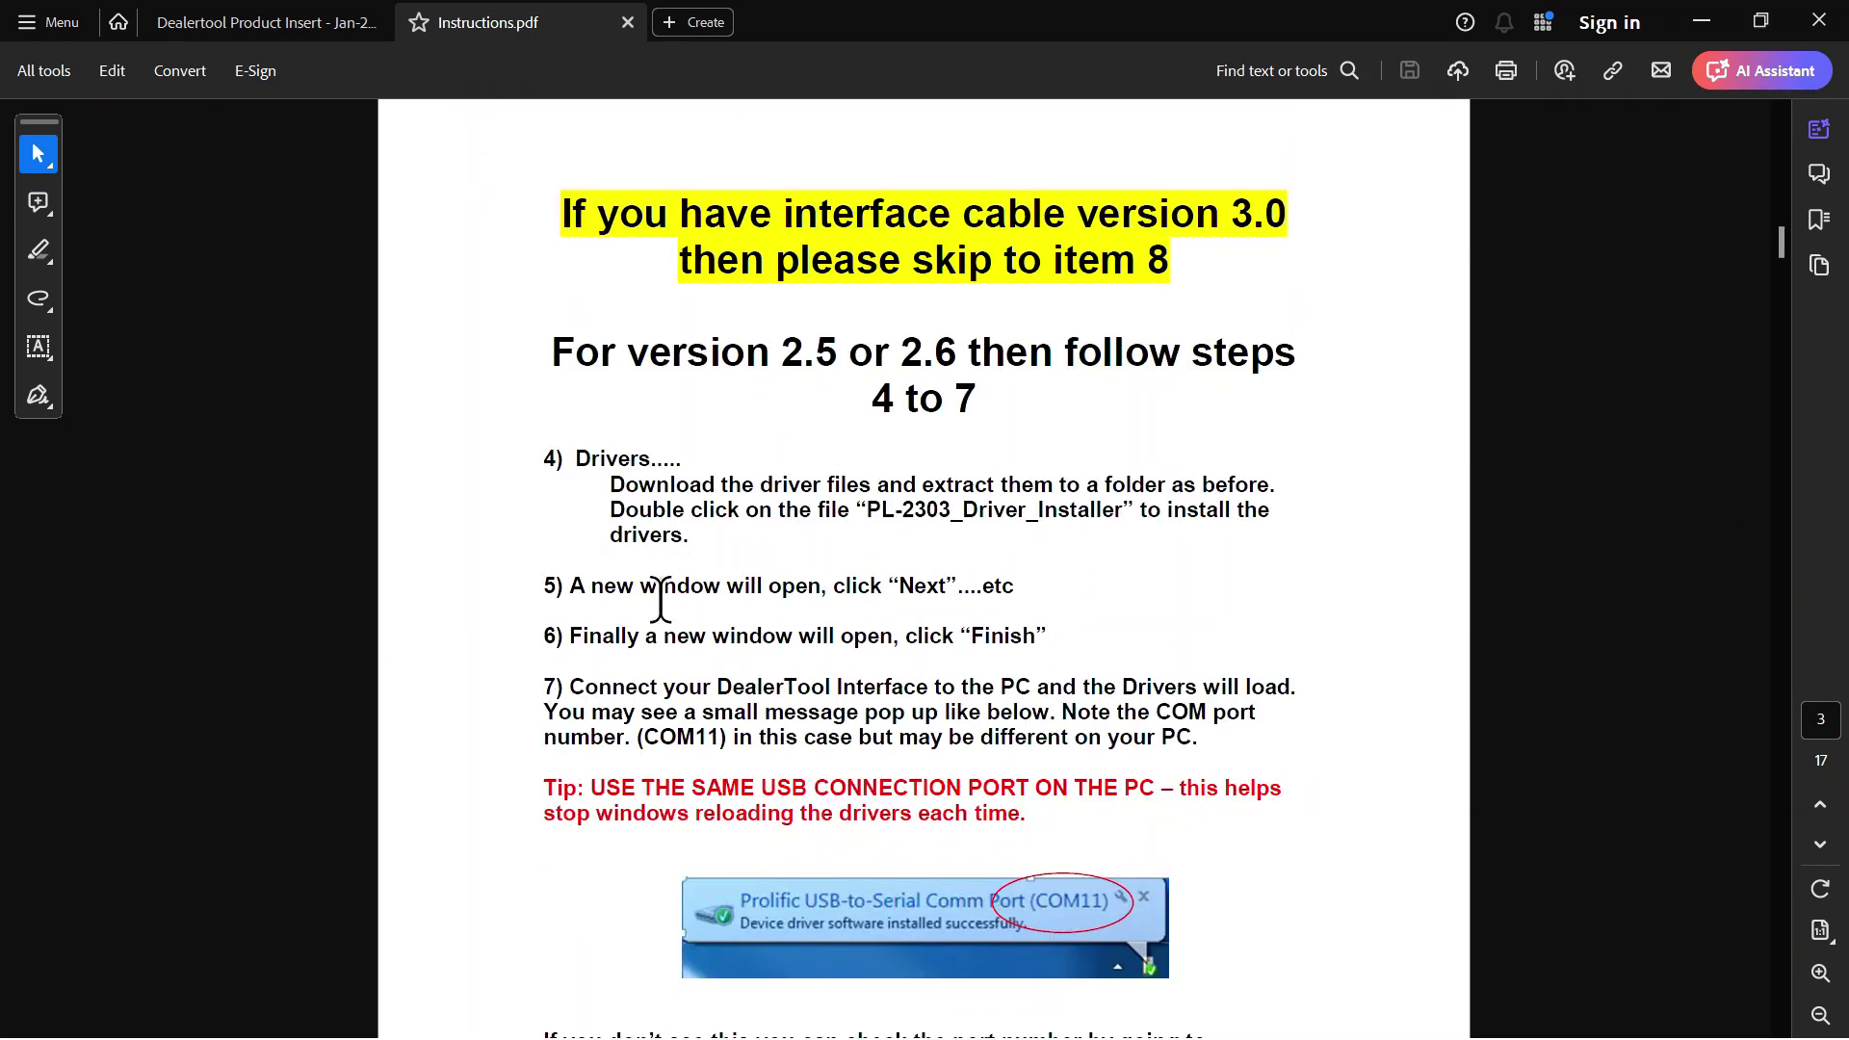
# Go back to the software setup instructions on page 2 and reread them through to the cable version note on page 3
pyautogui.scroll(15, 679, 545)
pyautogui.scroll(8, 708, 435)
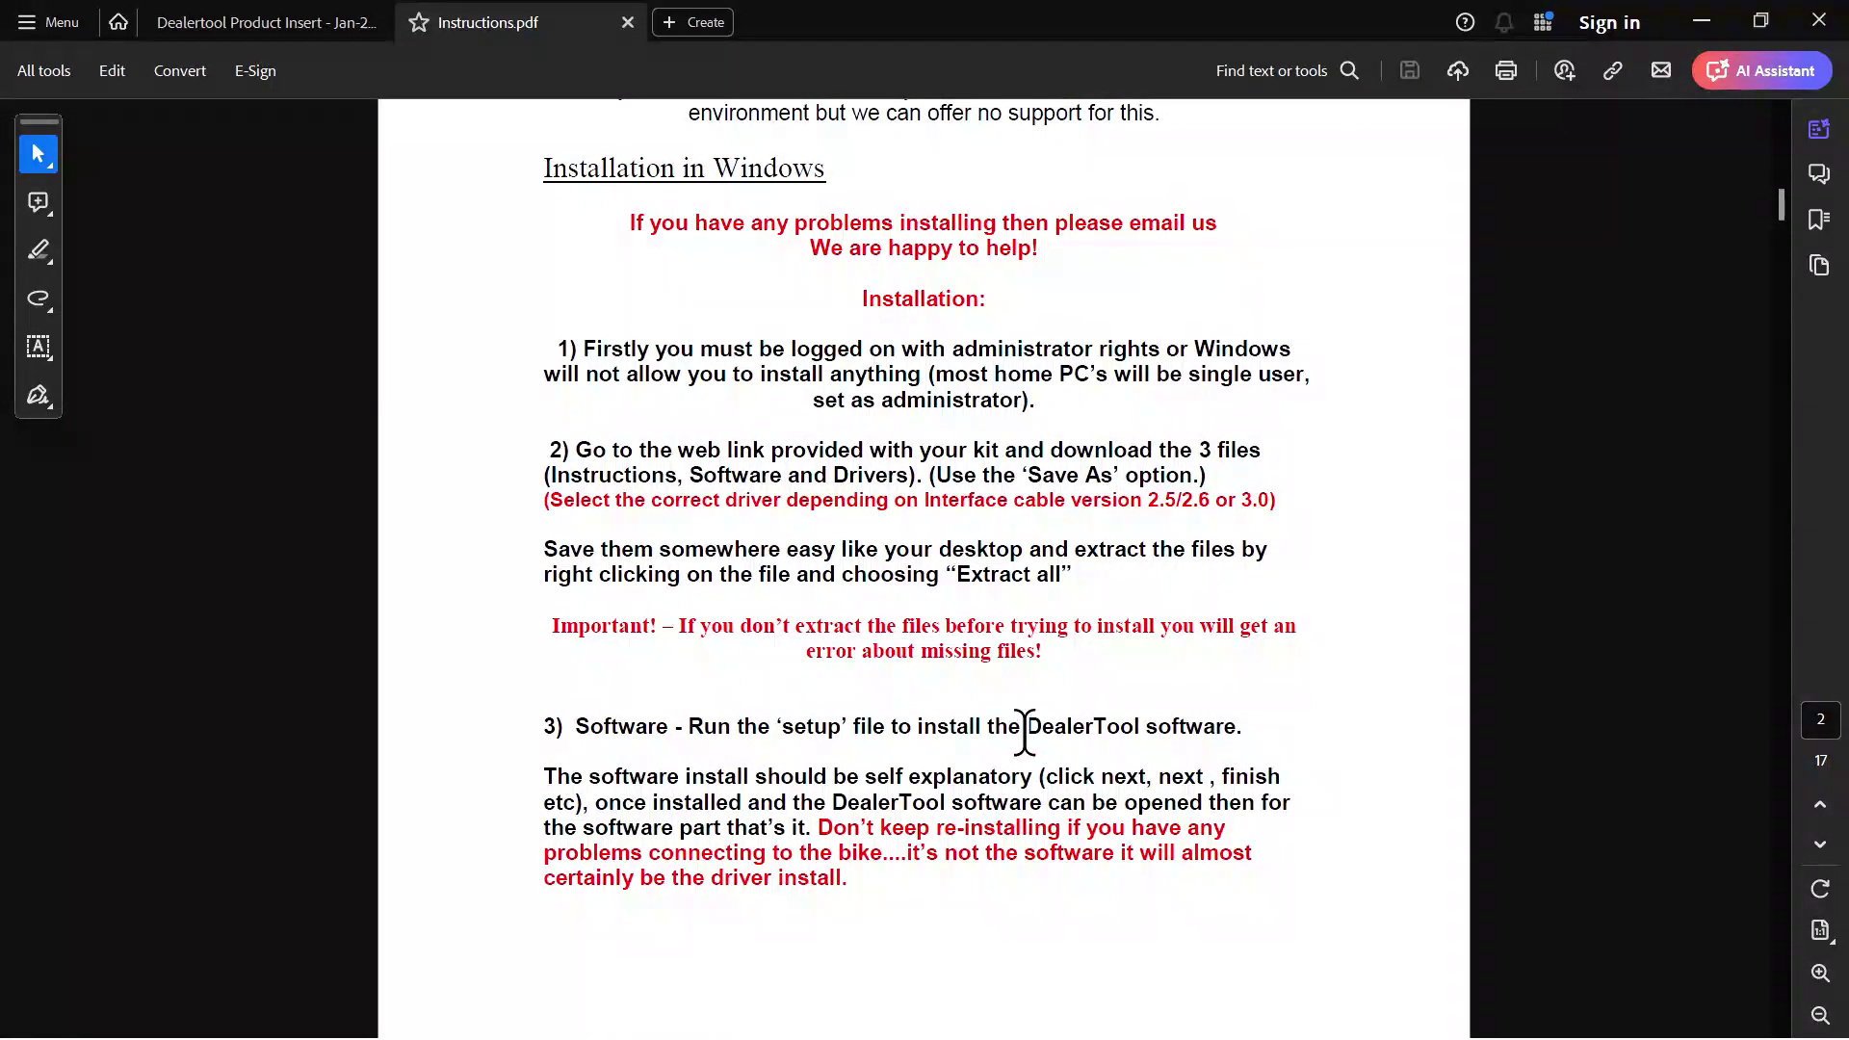
pyautogui.scroll(-3, 1505, 603)
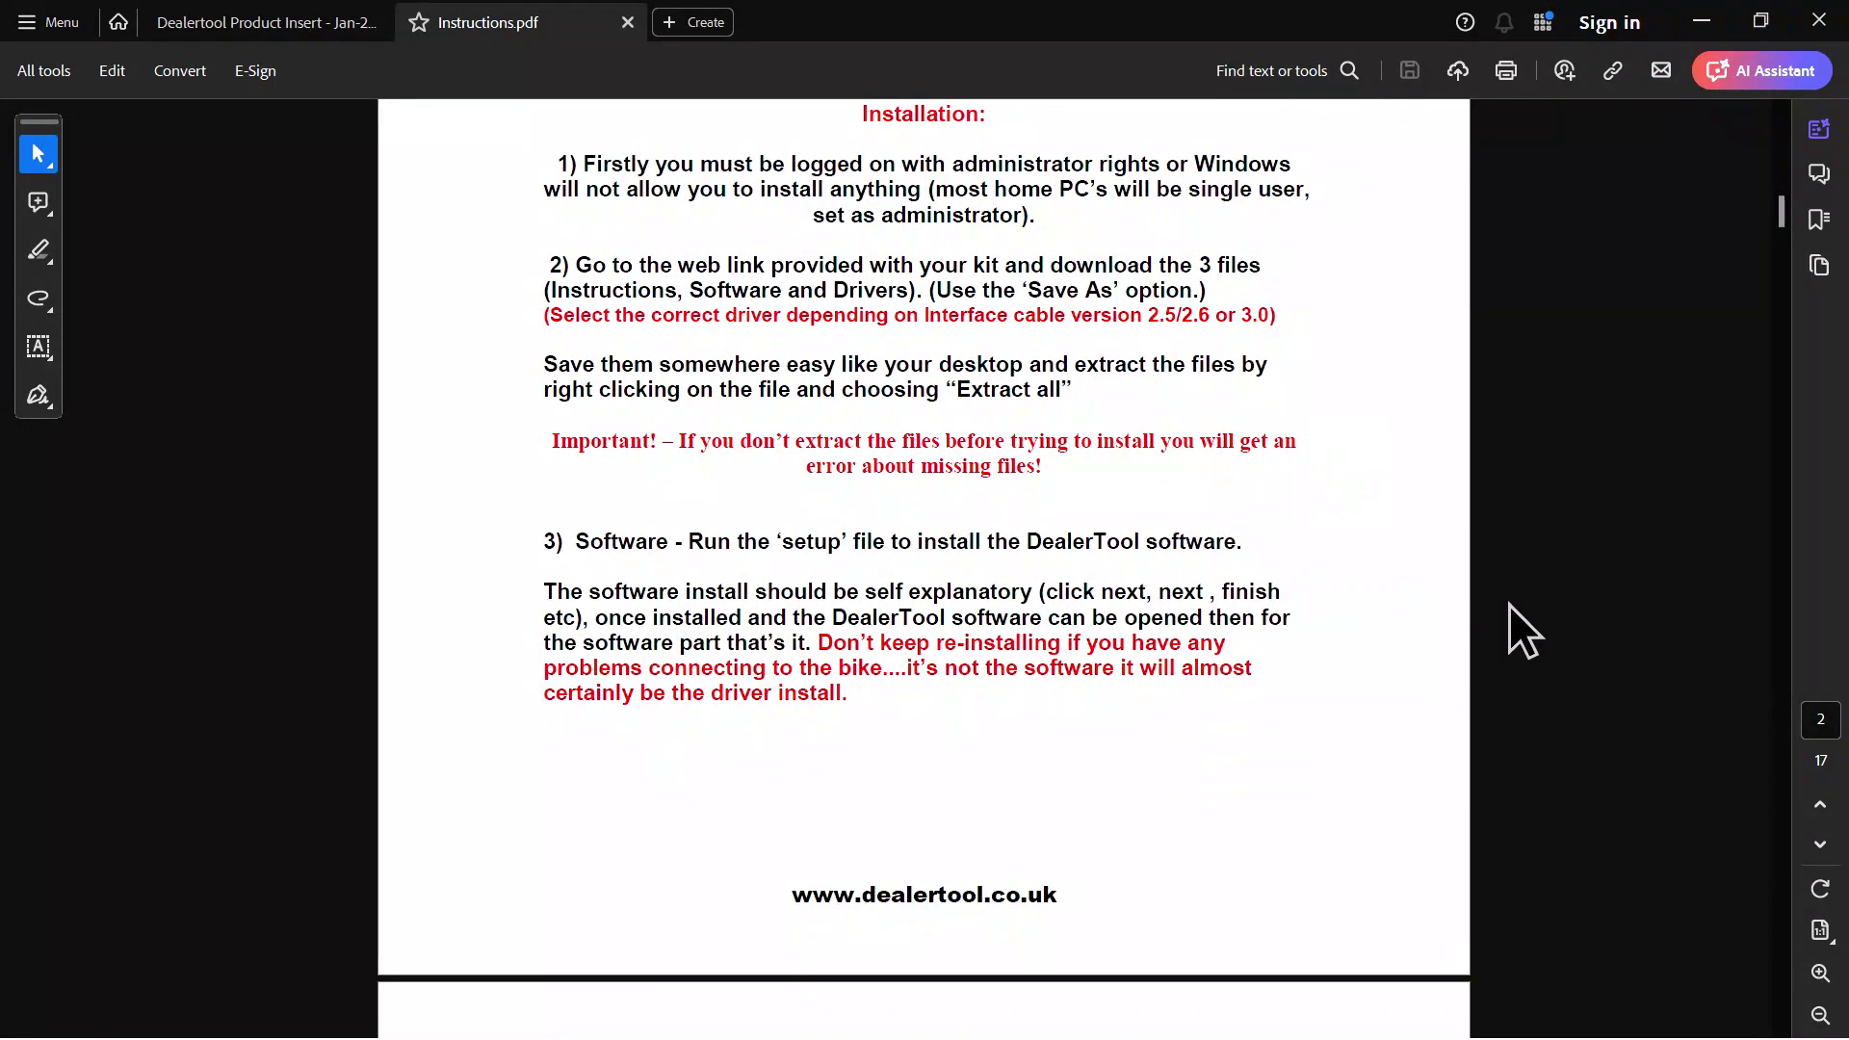
pyautogui.scroll(-3, 825, 655)
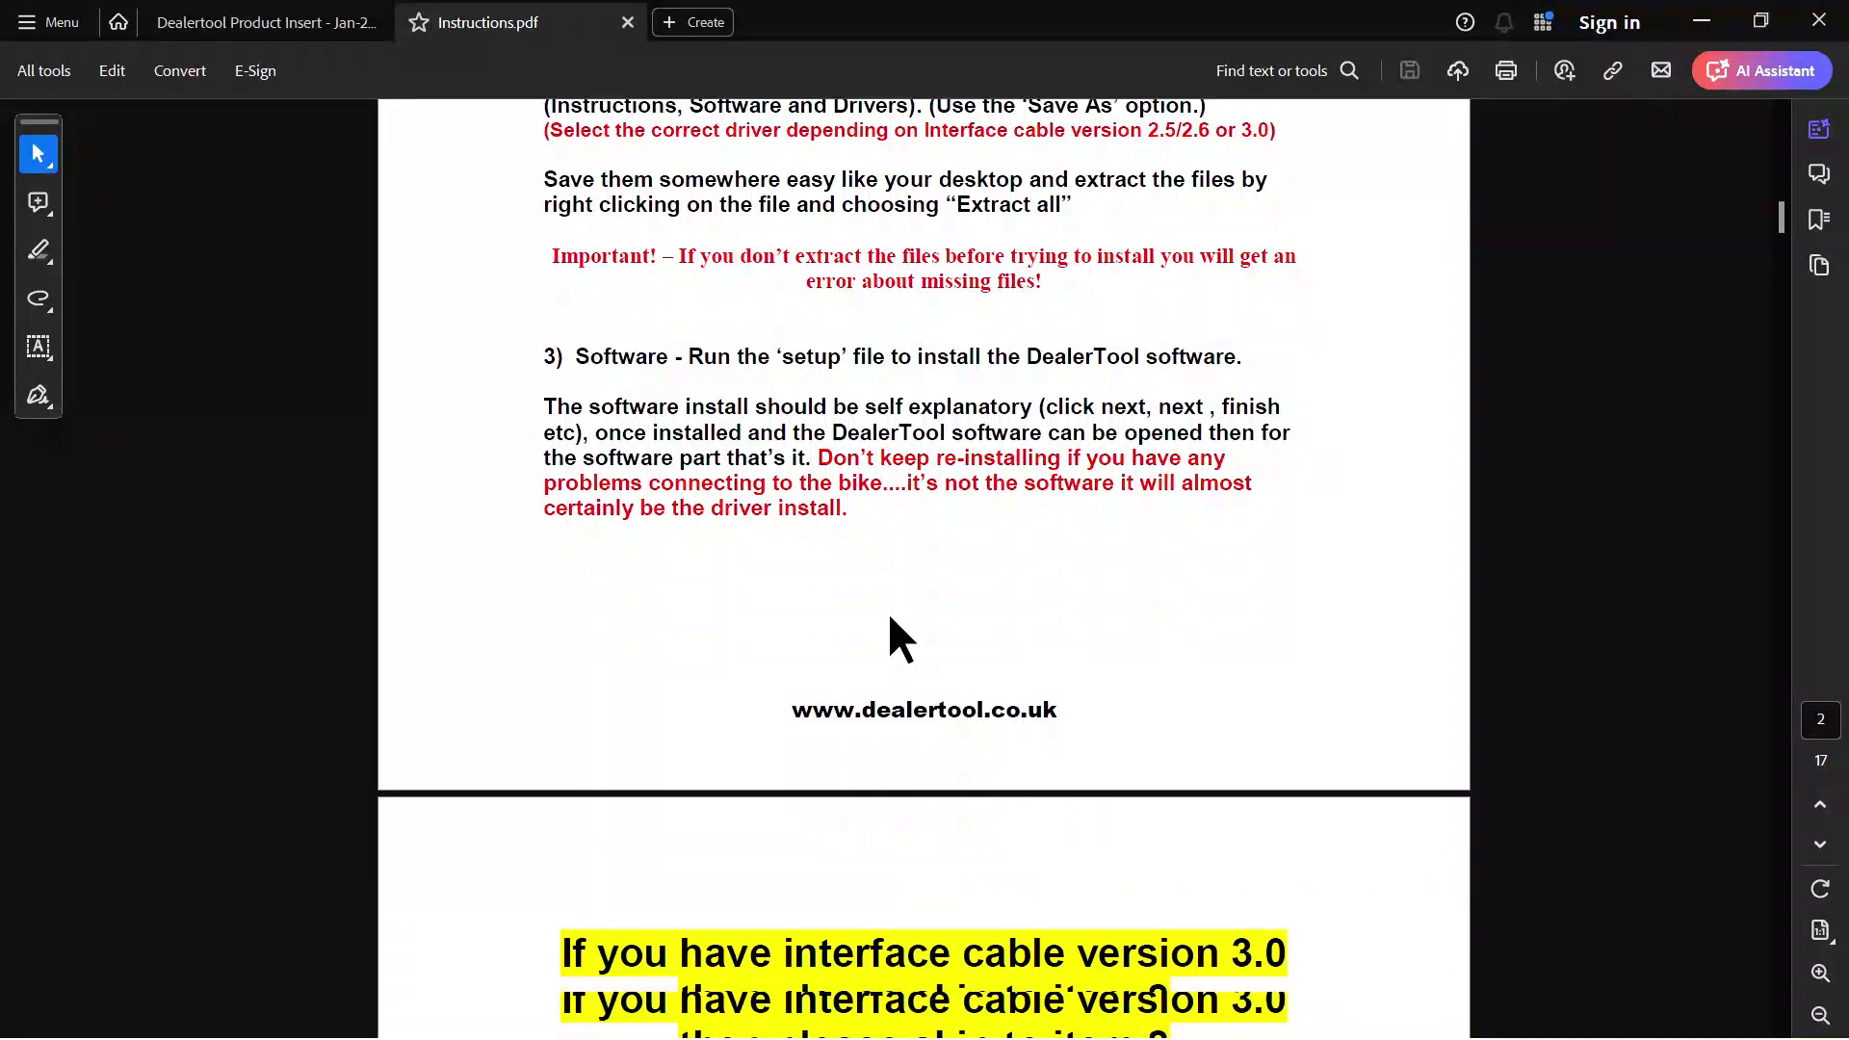
pyautogui.scroll(-2, 1473, 481)
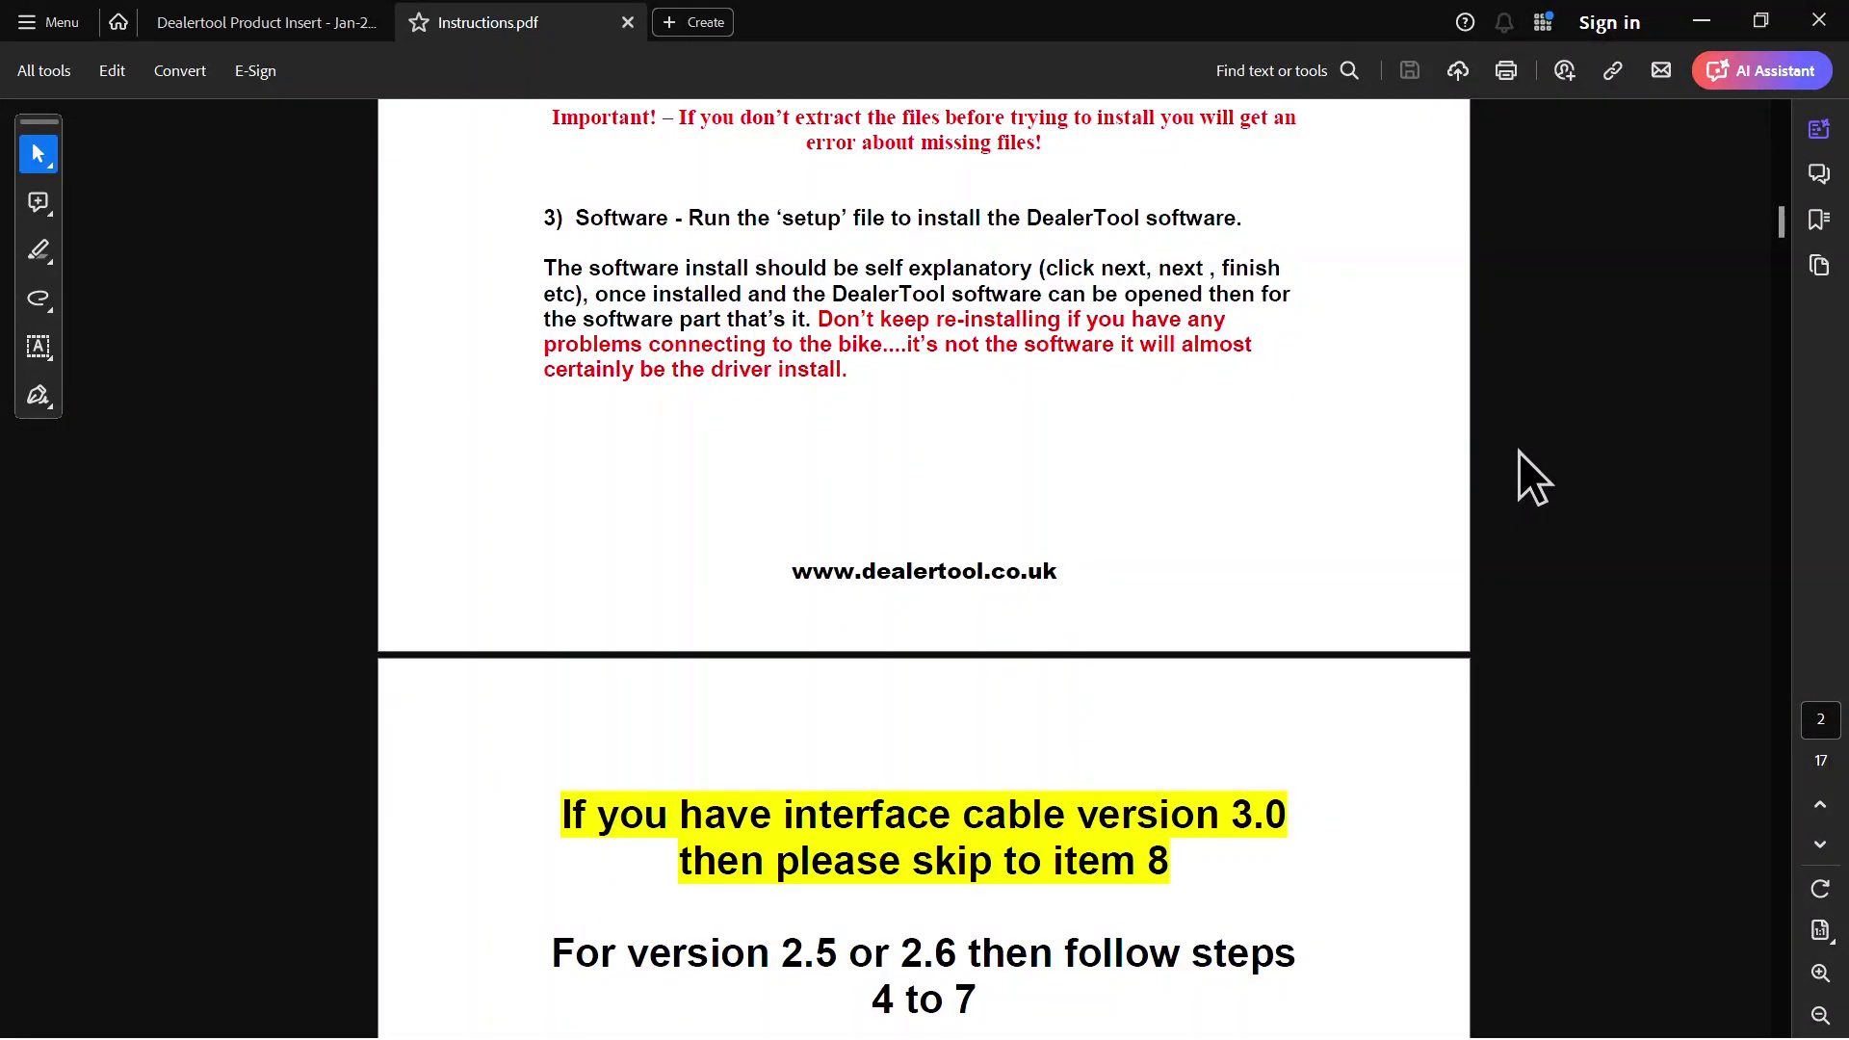
pyautogui.scroll(-2, 1518, 451)
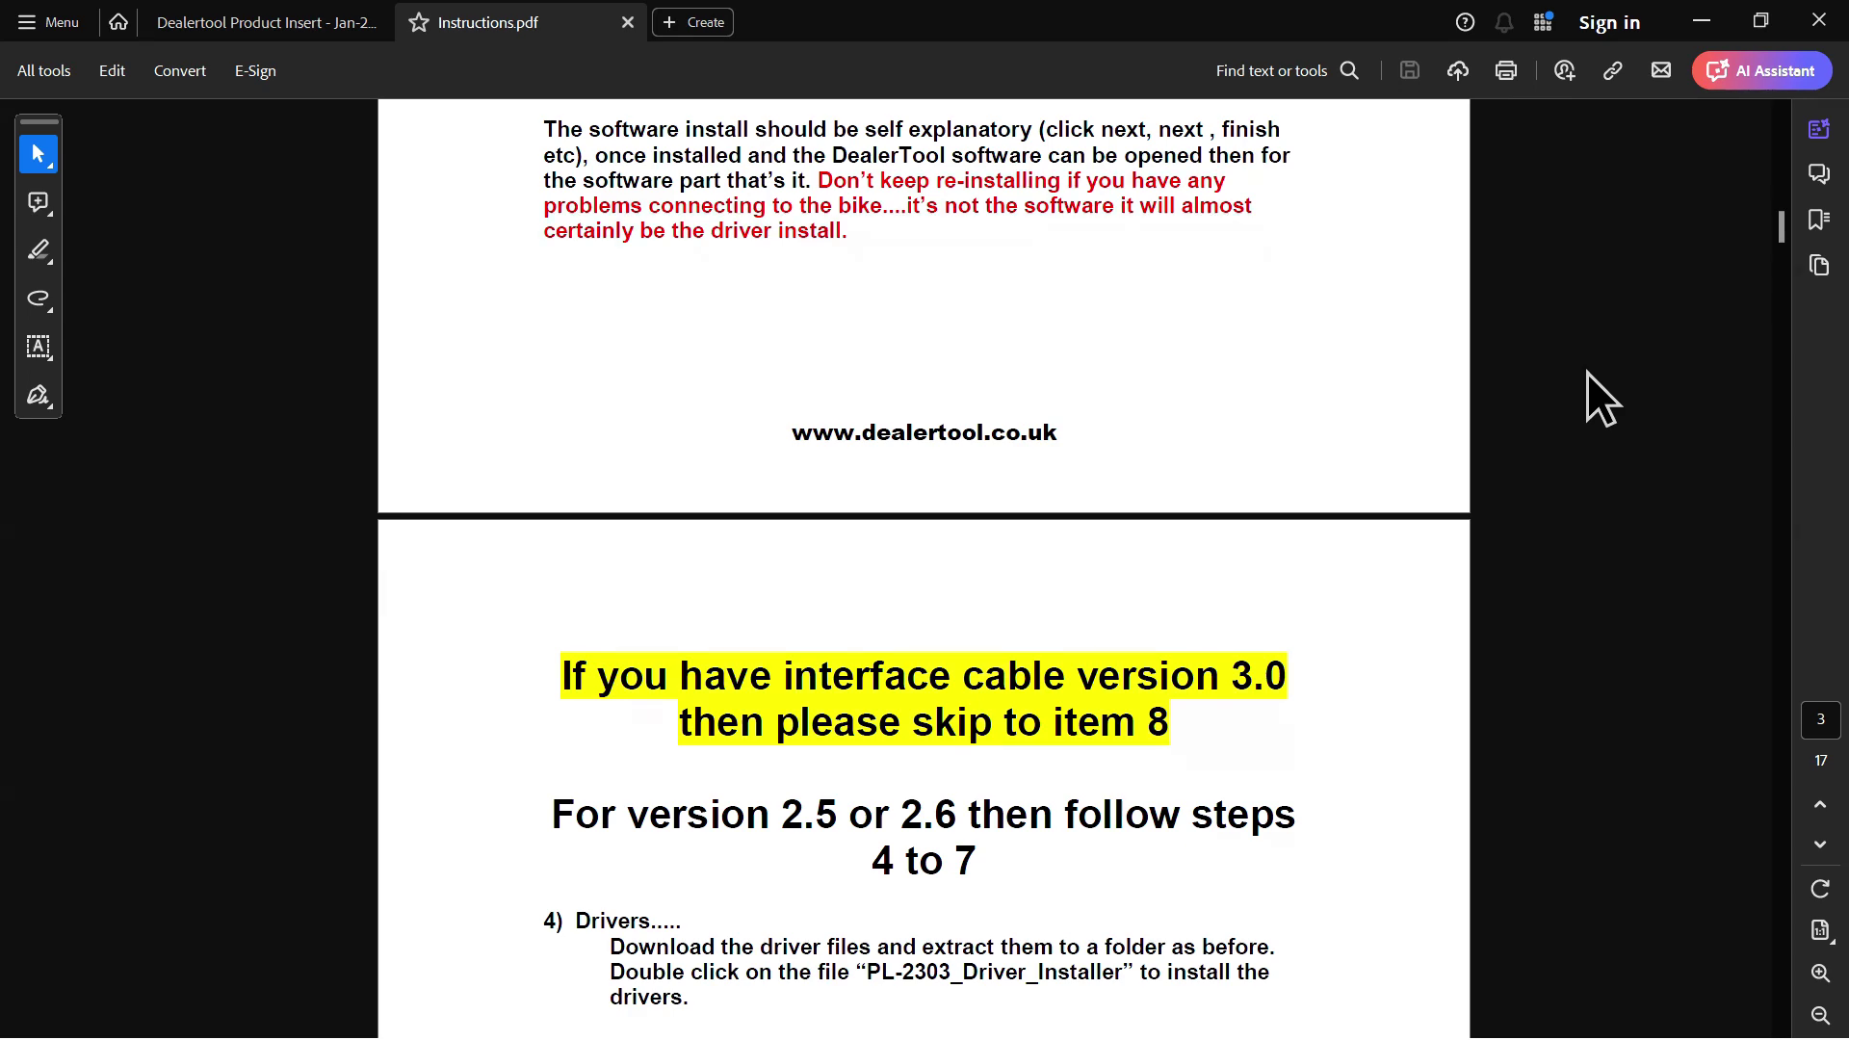
# Find item 8 in Instructions.pdf and read the Auto Install driver steps for version 3.0 interface cables, including the Device Manager COM port check
pyautogui.scroll(-4, 1587, 371)
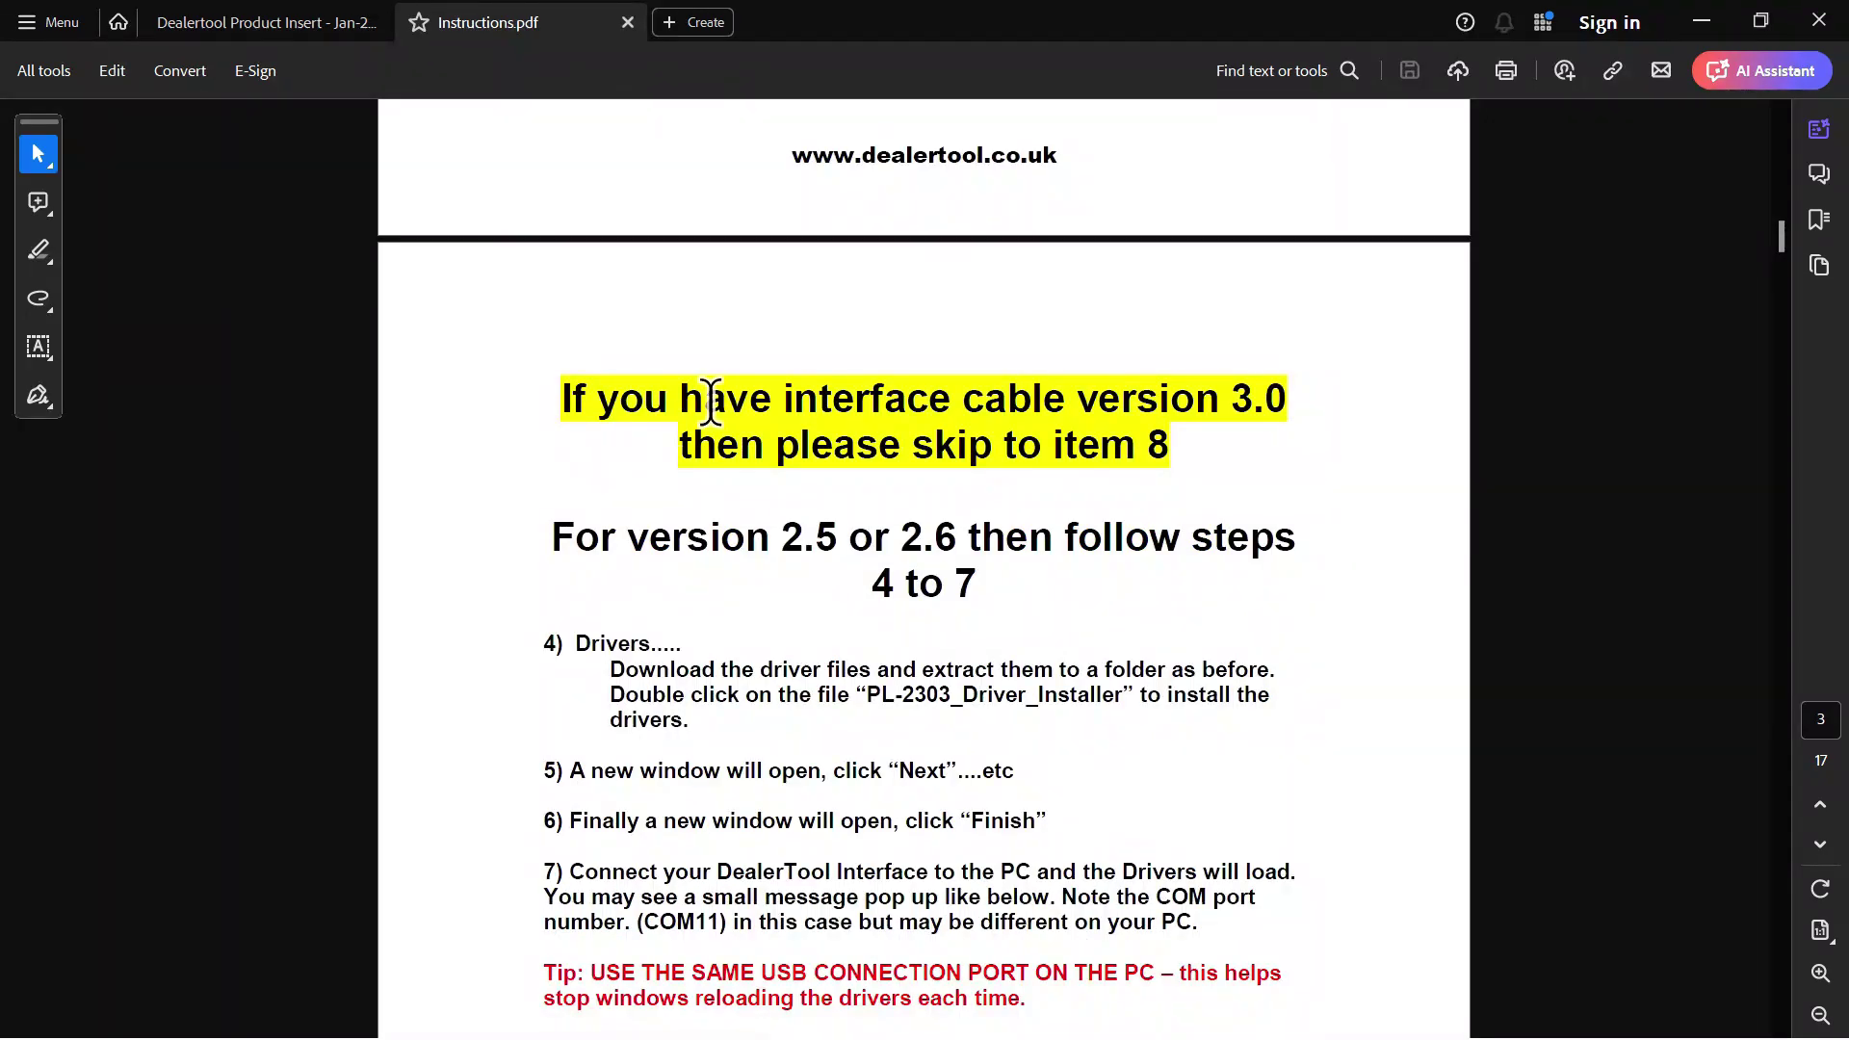
pyautogui.scroll(-13, 1156, 414)
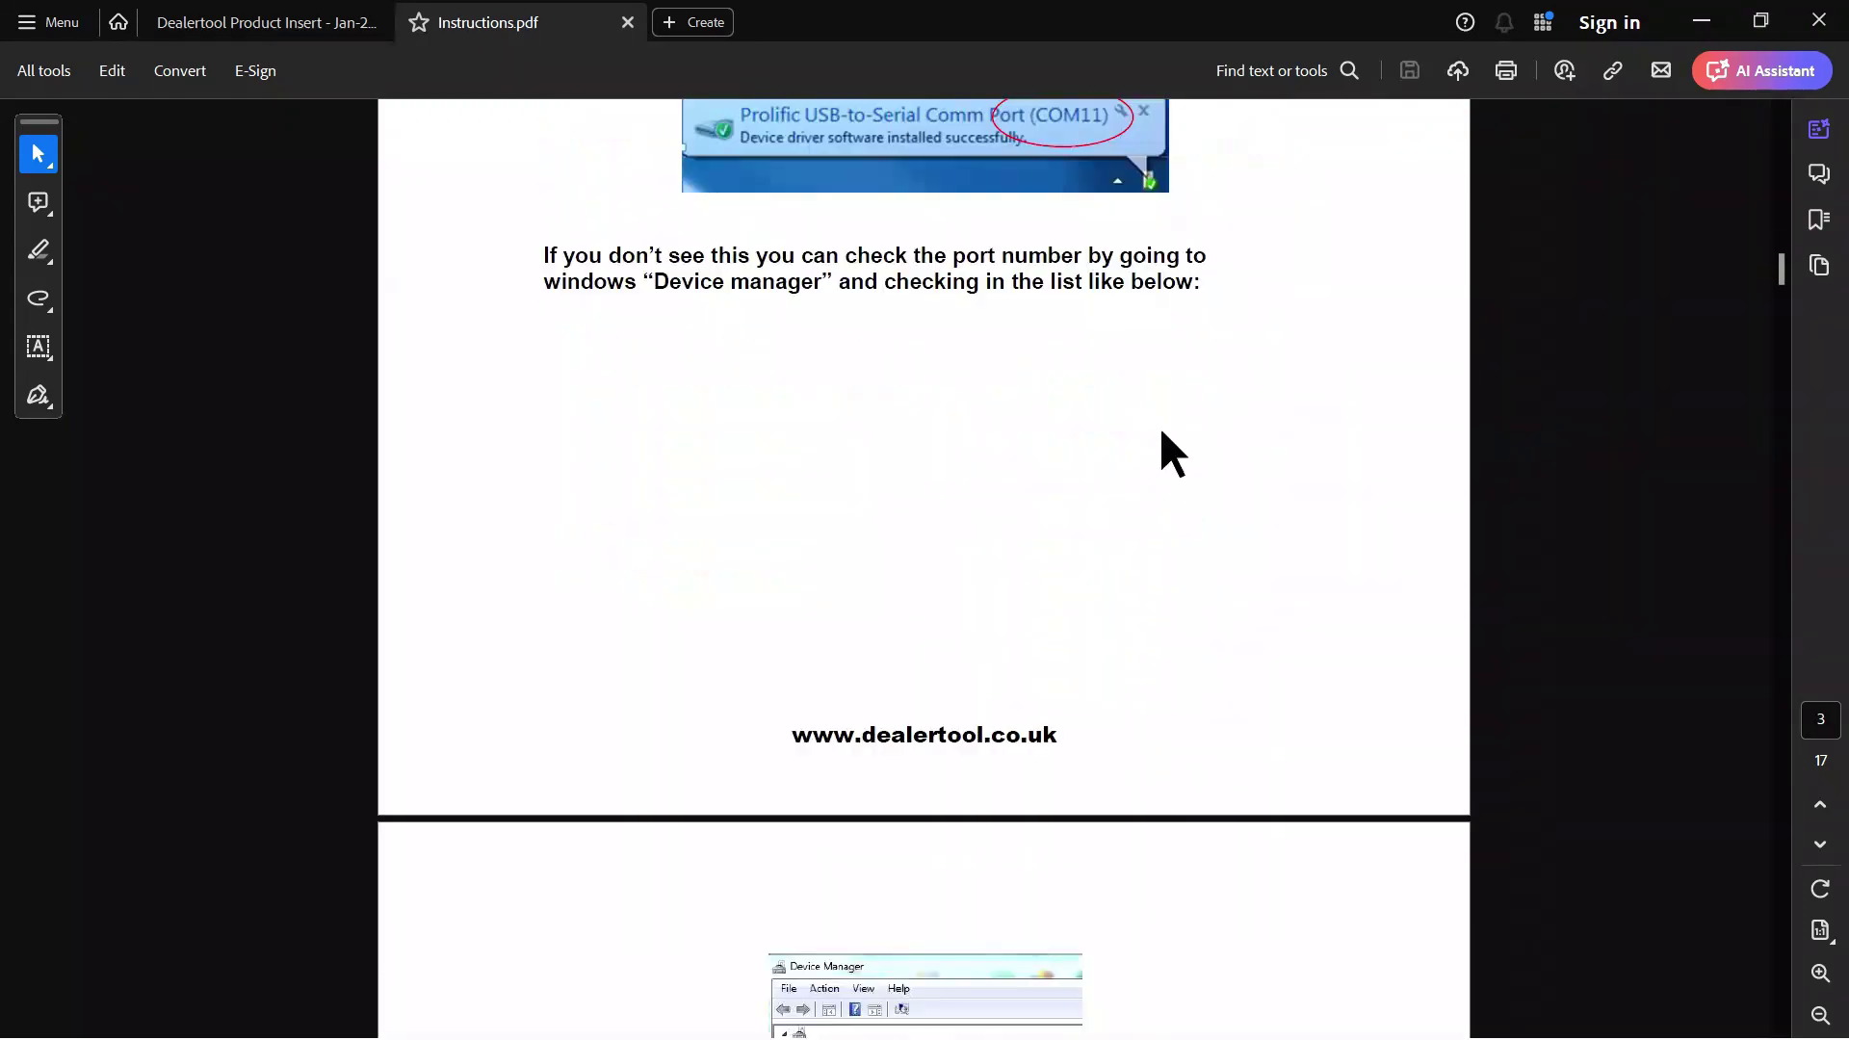
pyautogui.scroll(-20, 1159, 425)
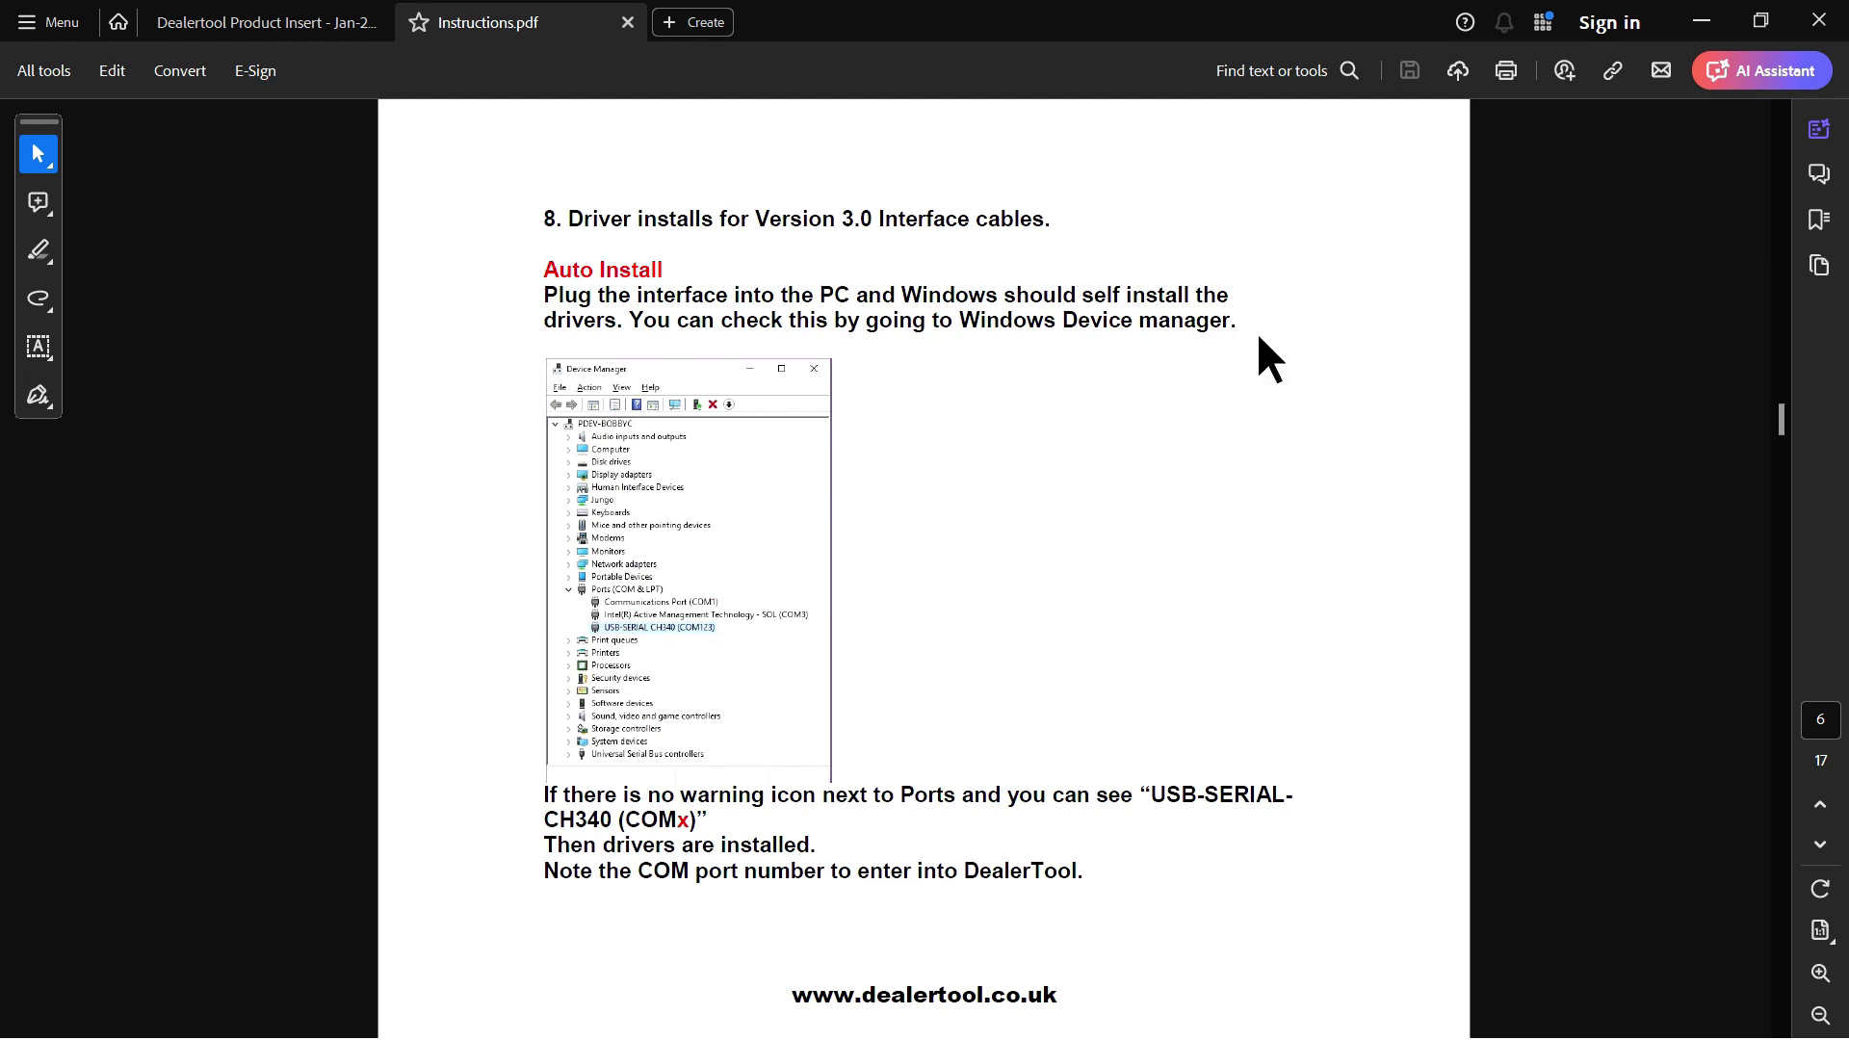
pyautogui.scroll(-1, 1244, 329)
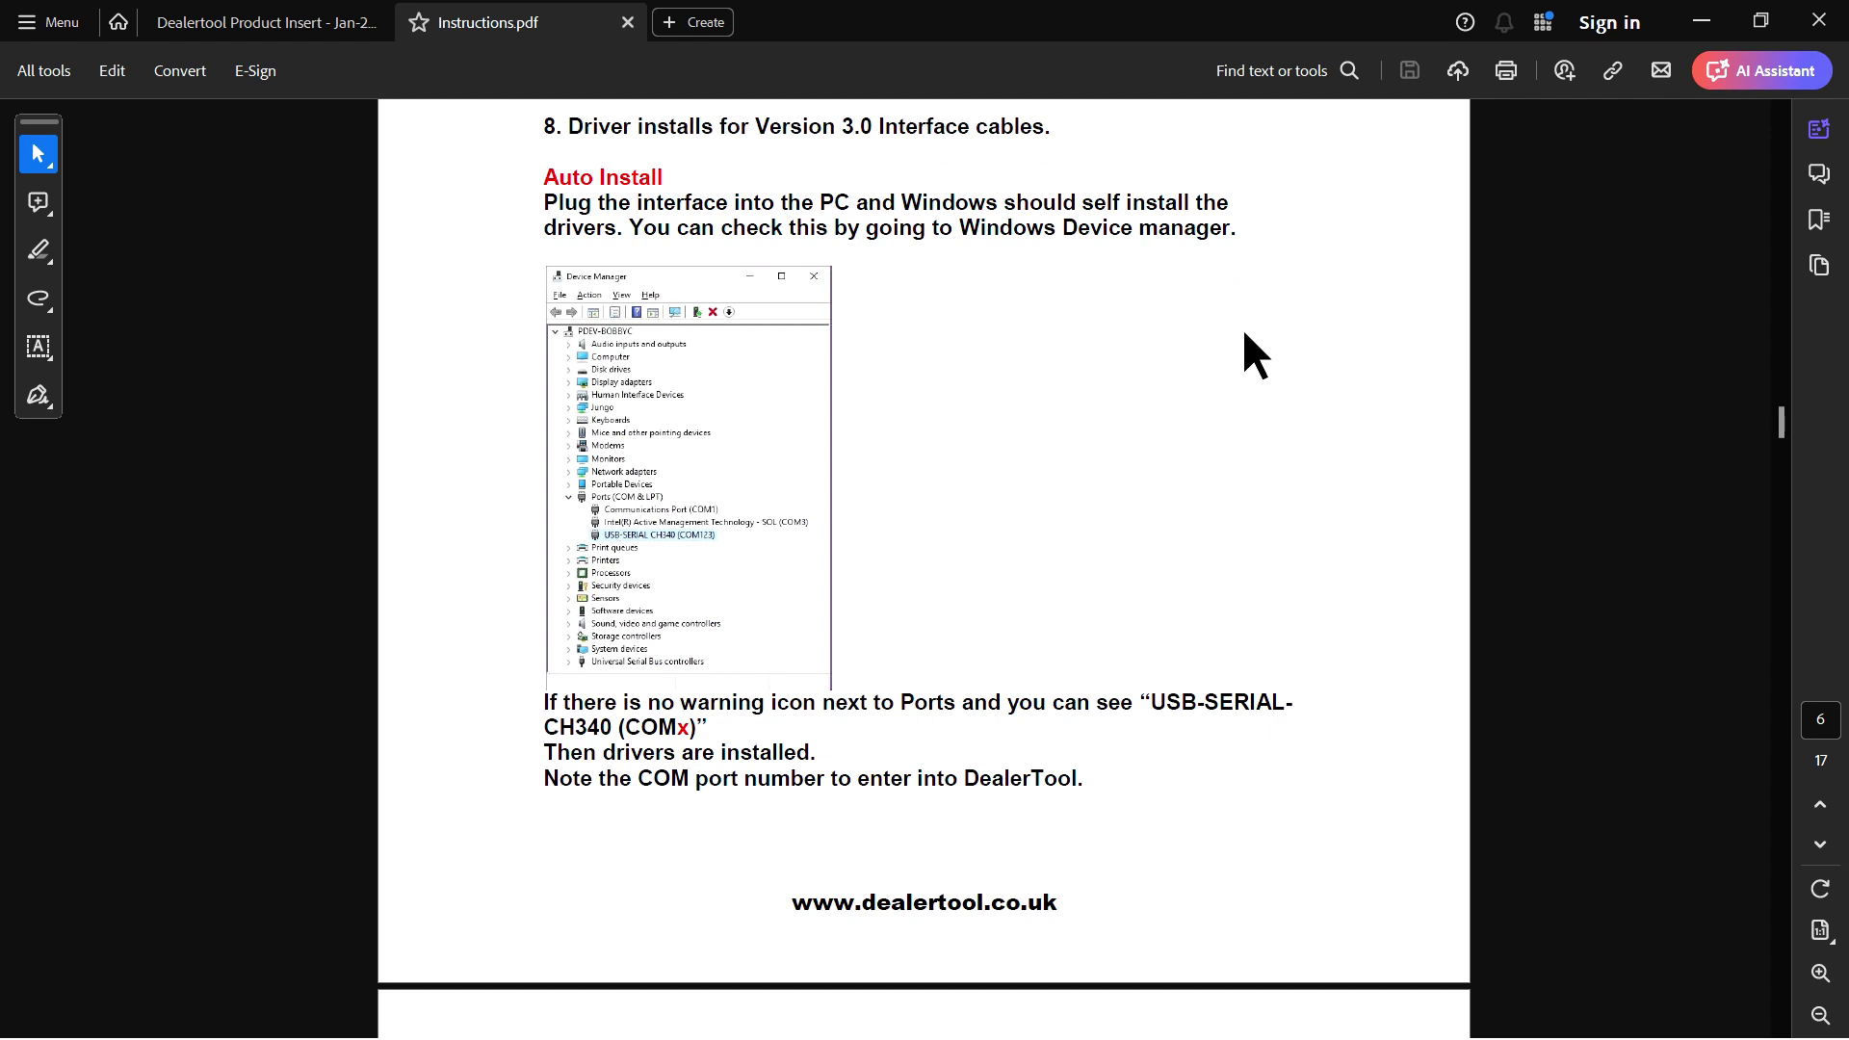
pyautogui.scroll(-1, 1243, 329)
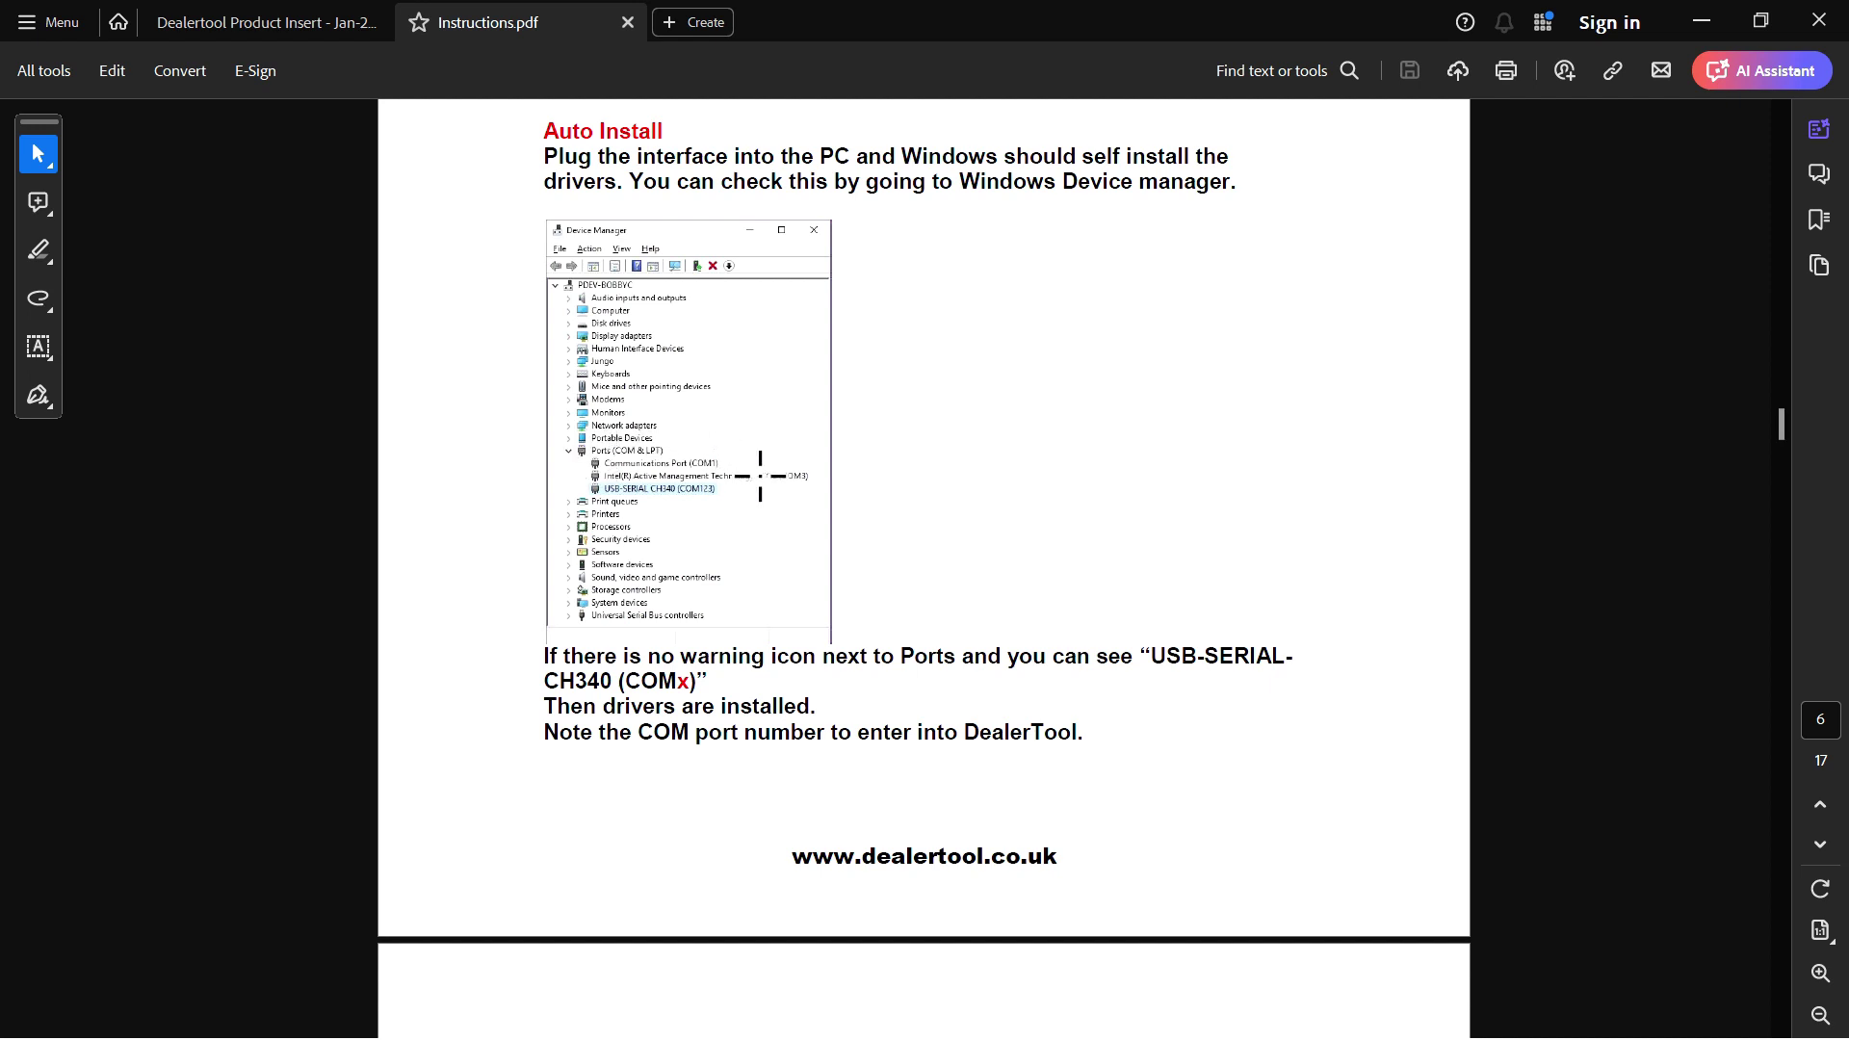
pyautogui.scroll(2, 758, 475)
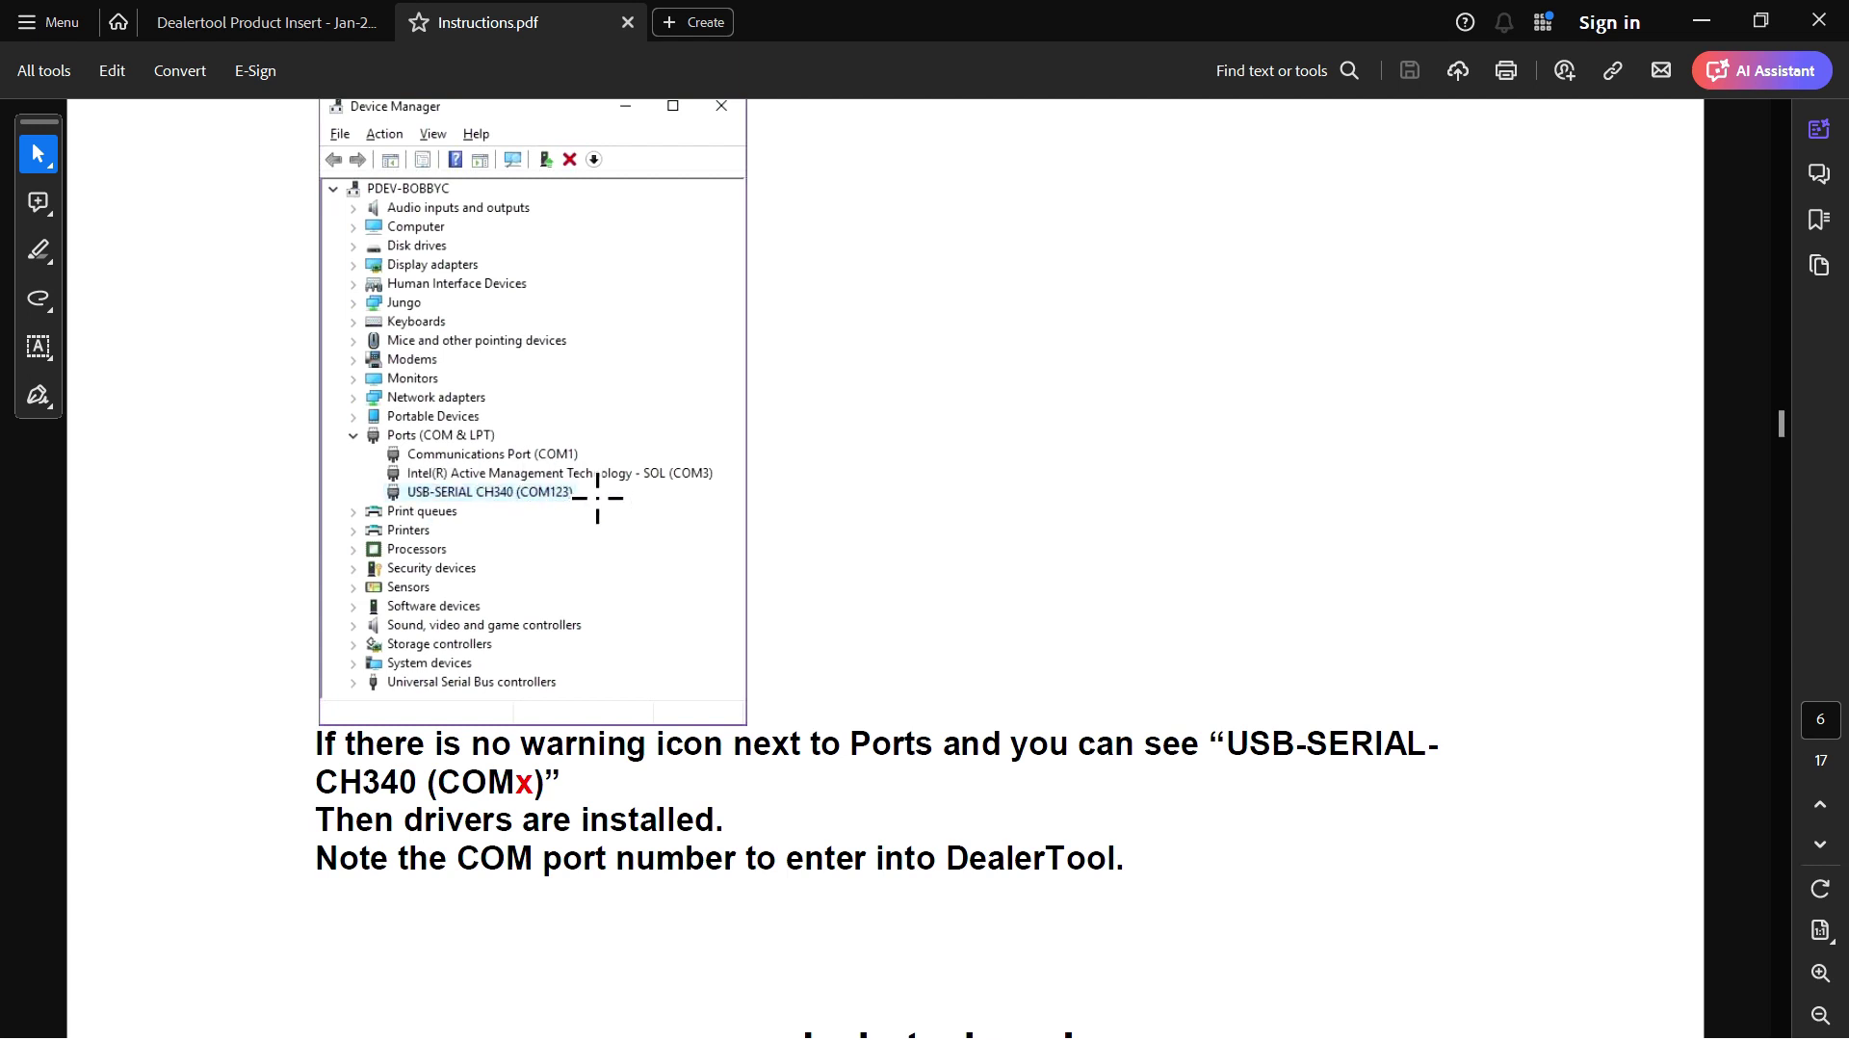
pyautogui.scroll(-1, 598, 501)
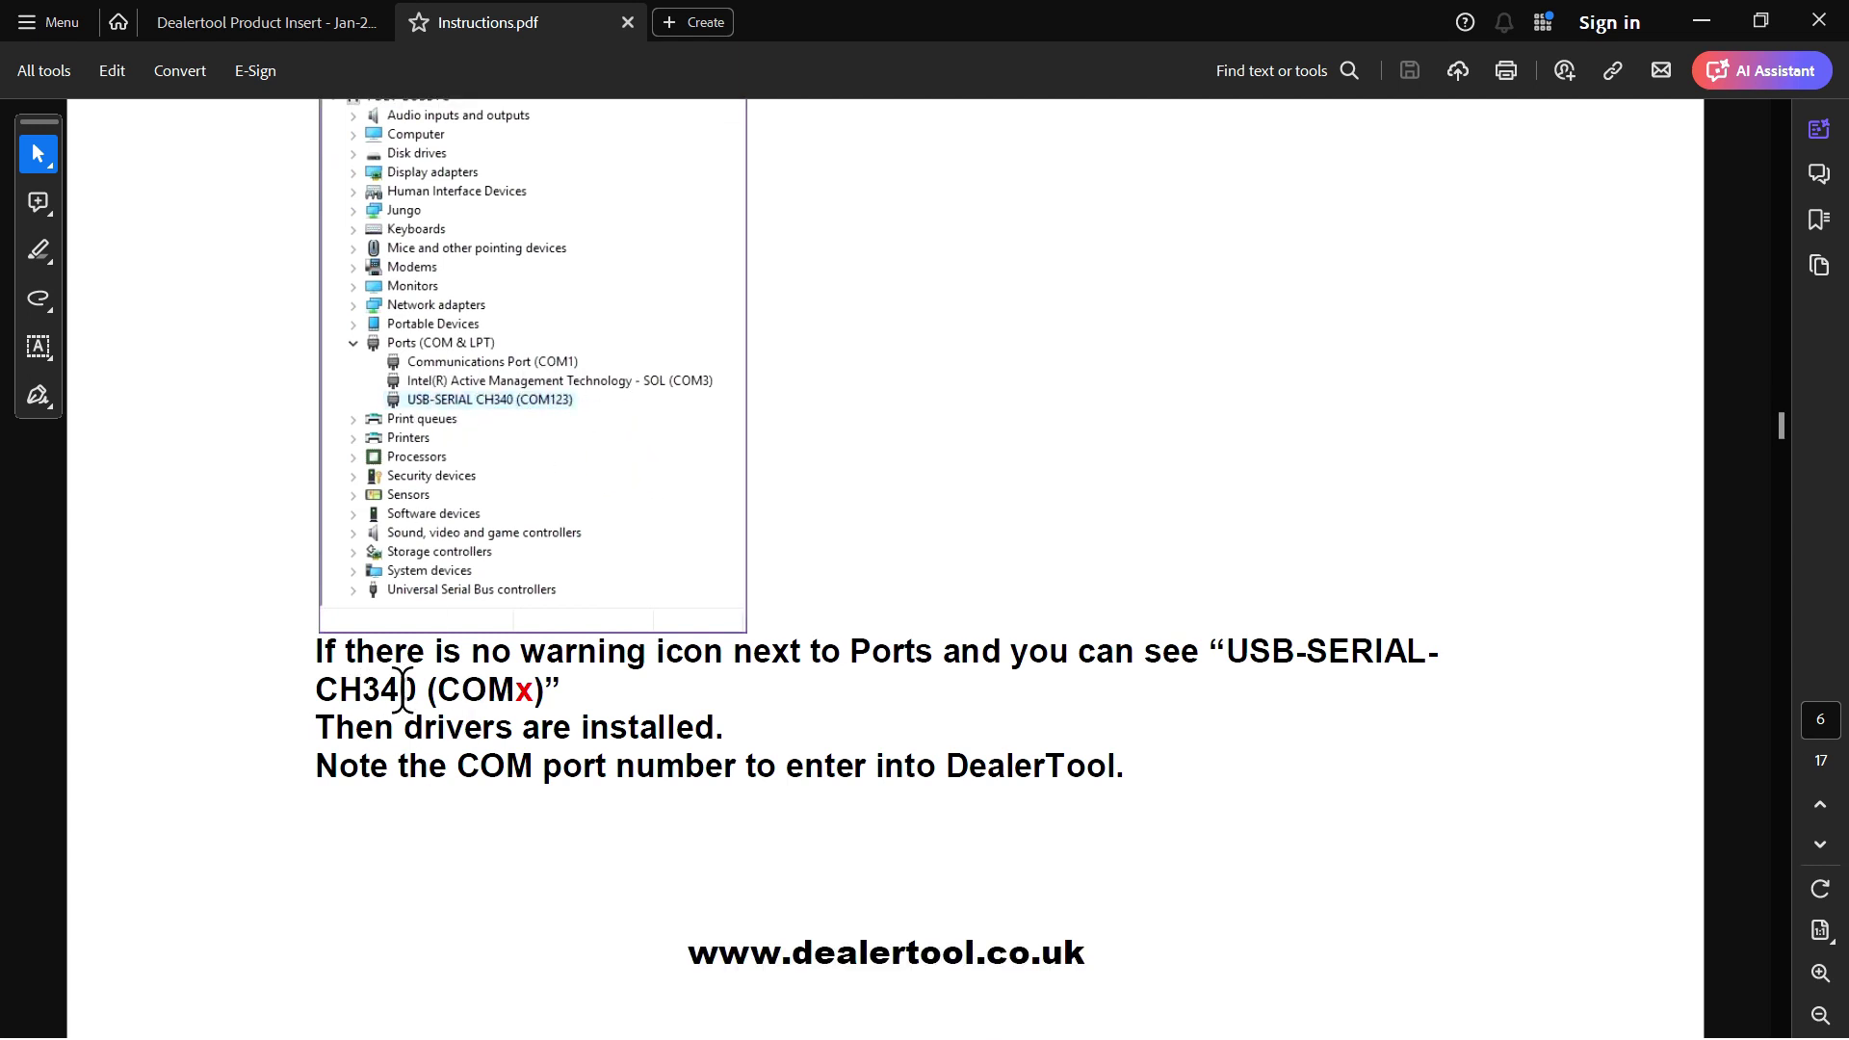
pyautogui.scroll(-1, 549, 708)
pyautogui.scroll(-1, 555, 716)
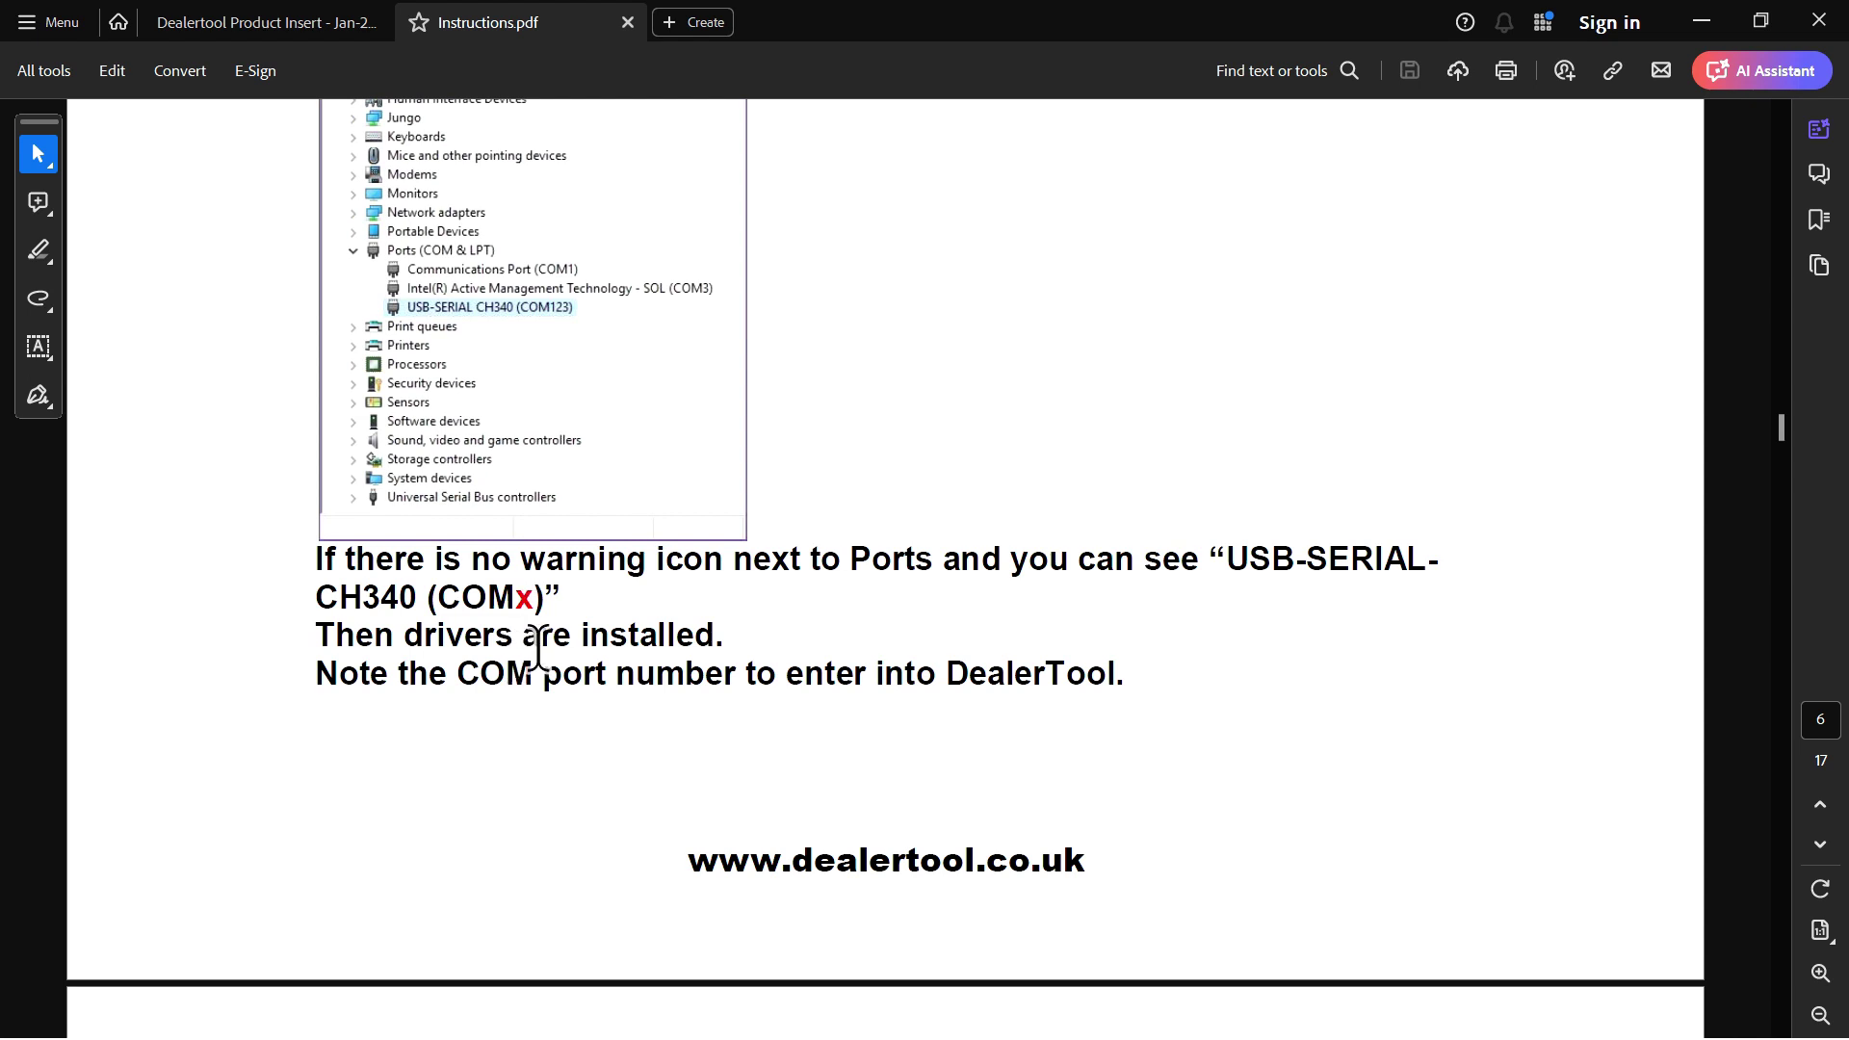
pyautogui.scroll(-1, 911, 547)
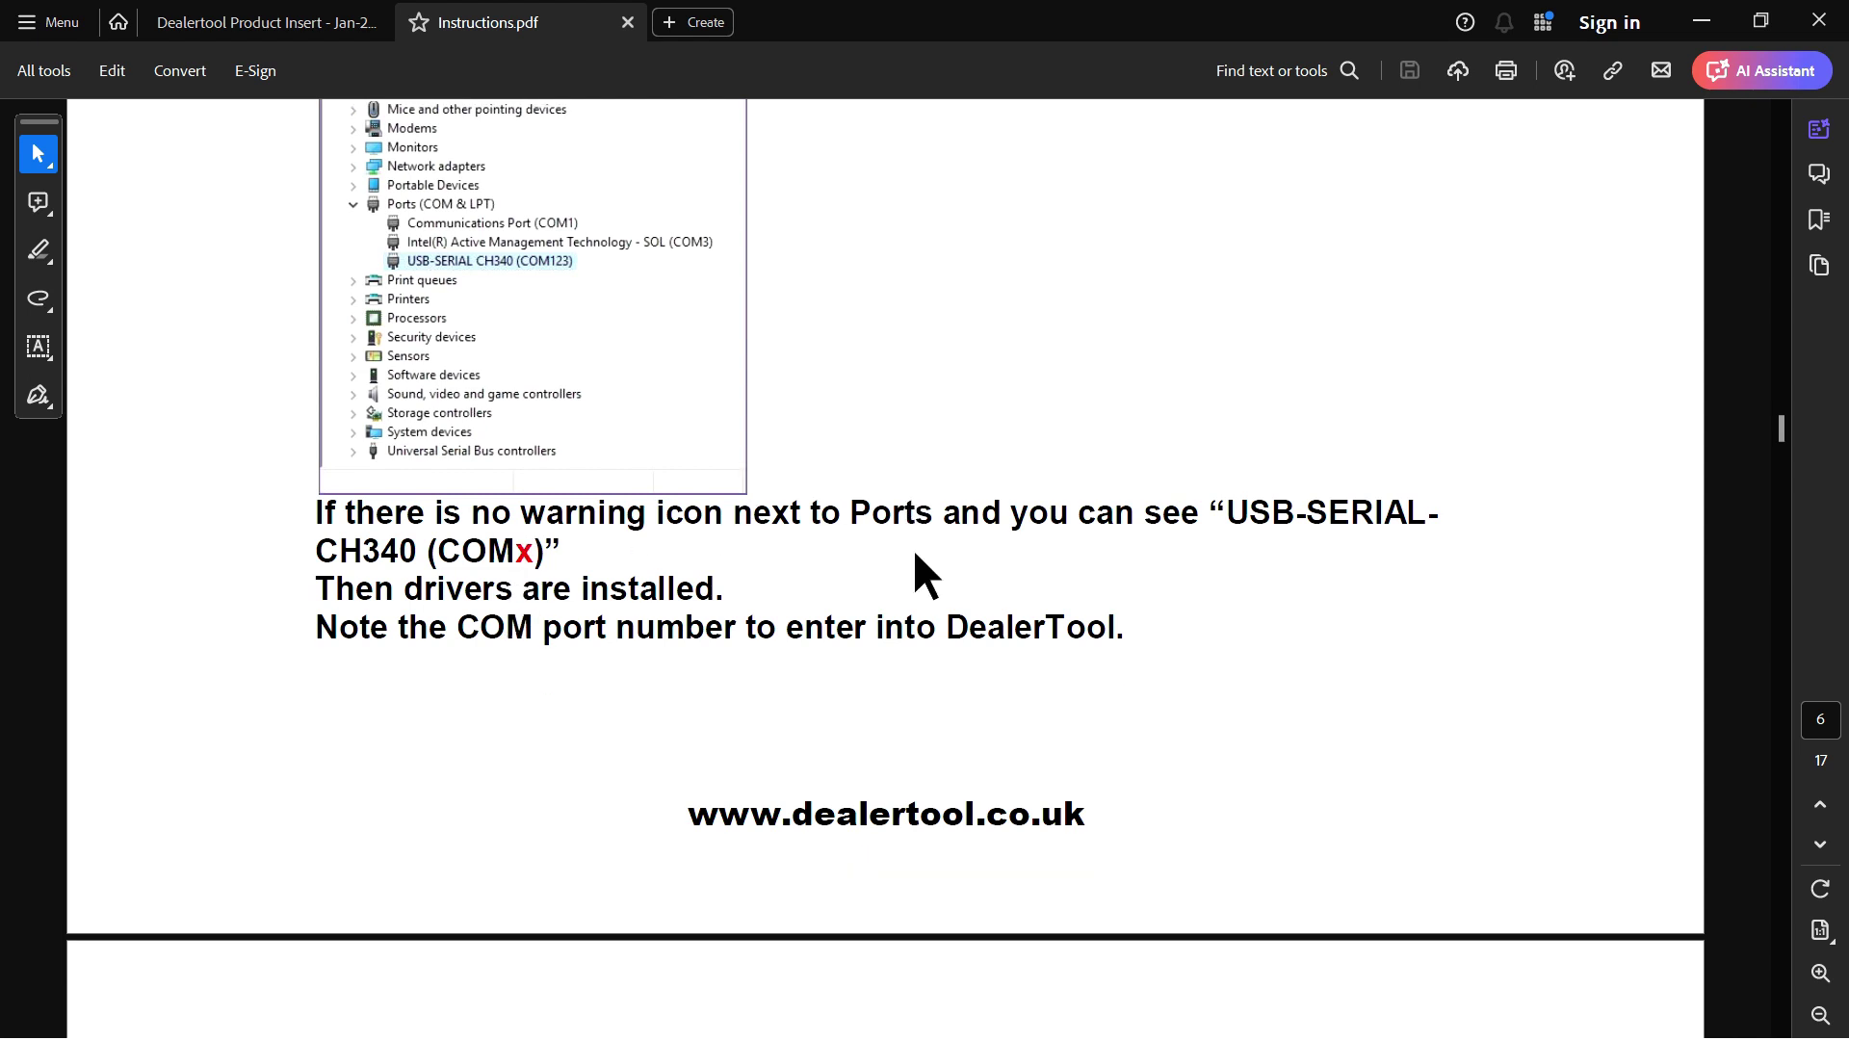
pyautogui.scroll(-2, 867, 553)
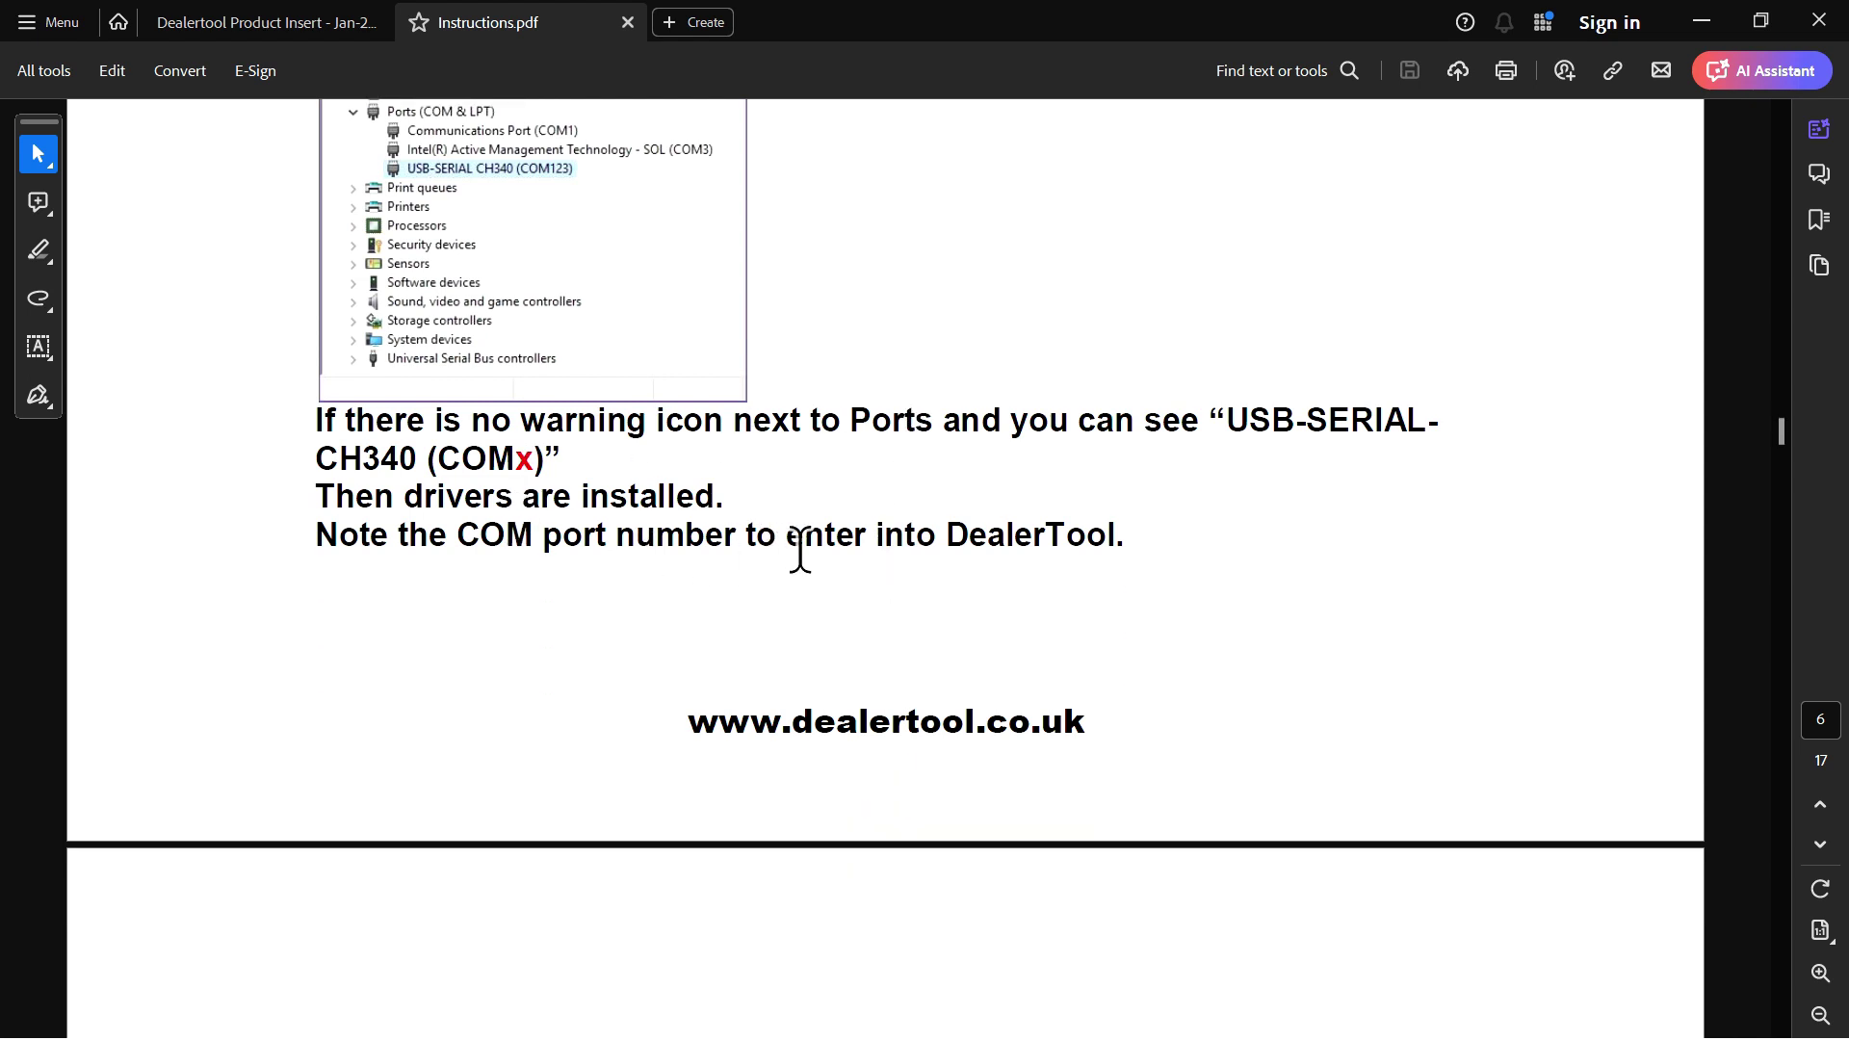
# Read the Manual Install steps for the Windows-CH340-Driver.zip driver on page 7
pyautogui.scroll(-5, 799, 549)
pyautogui.scroll(-2, 801, 556)
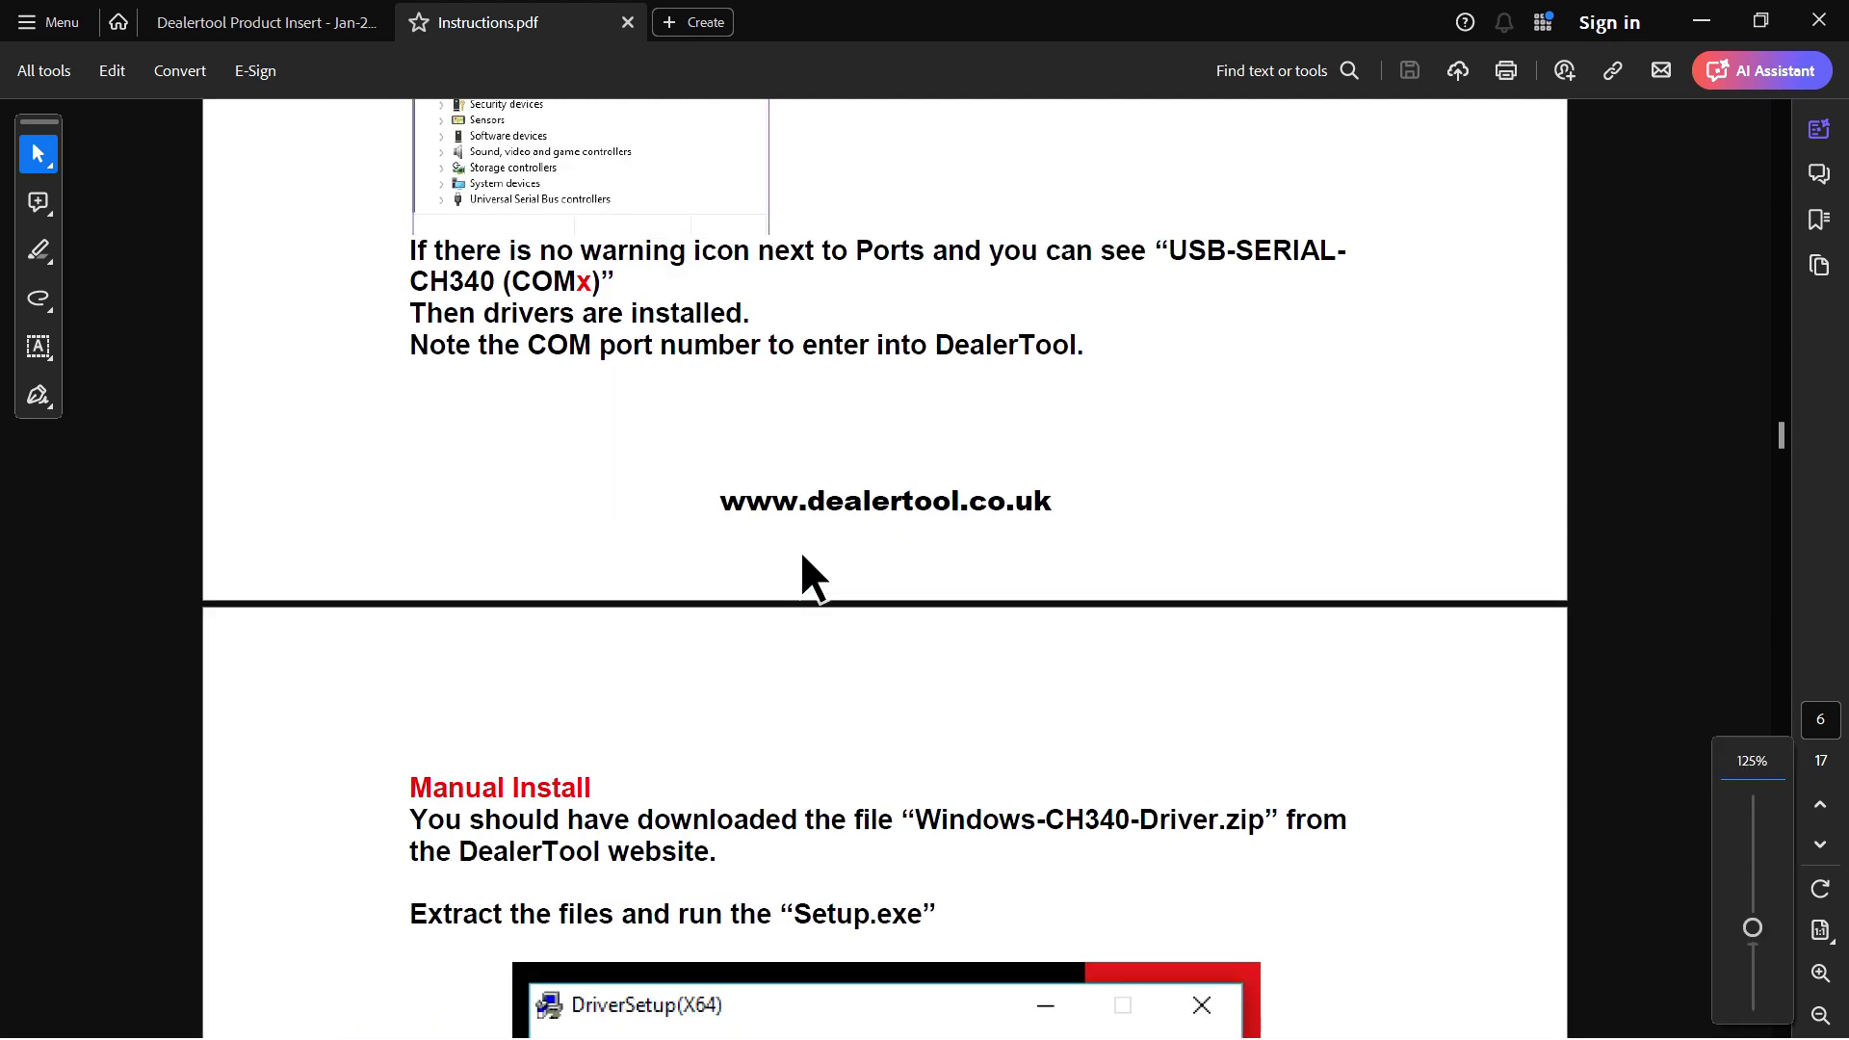
pyautogui.scroll(-2, 801, 556)
pyautogui.scroll(-3, 806, 545)
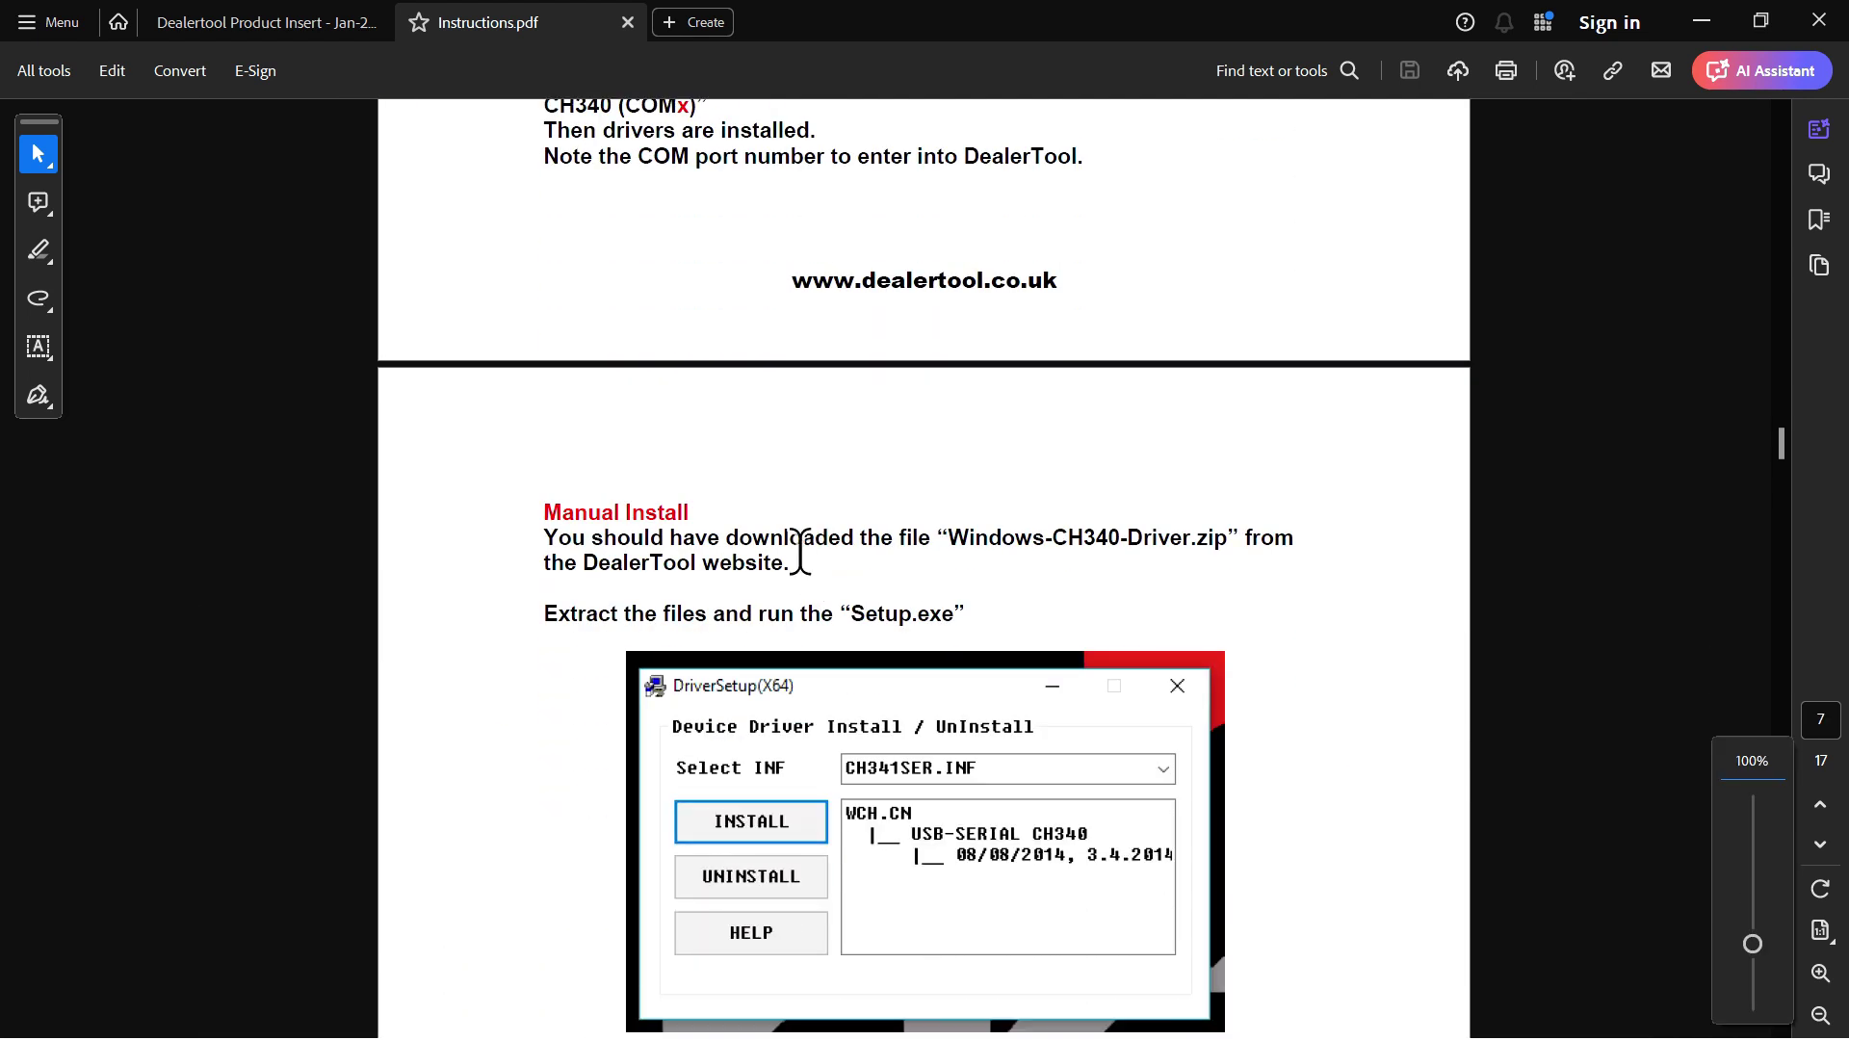
pyautogui.scroll(-5, 942, 487)
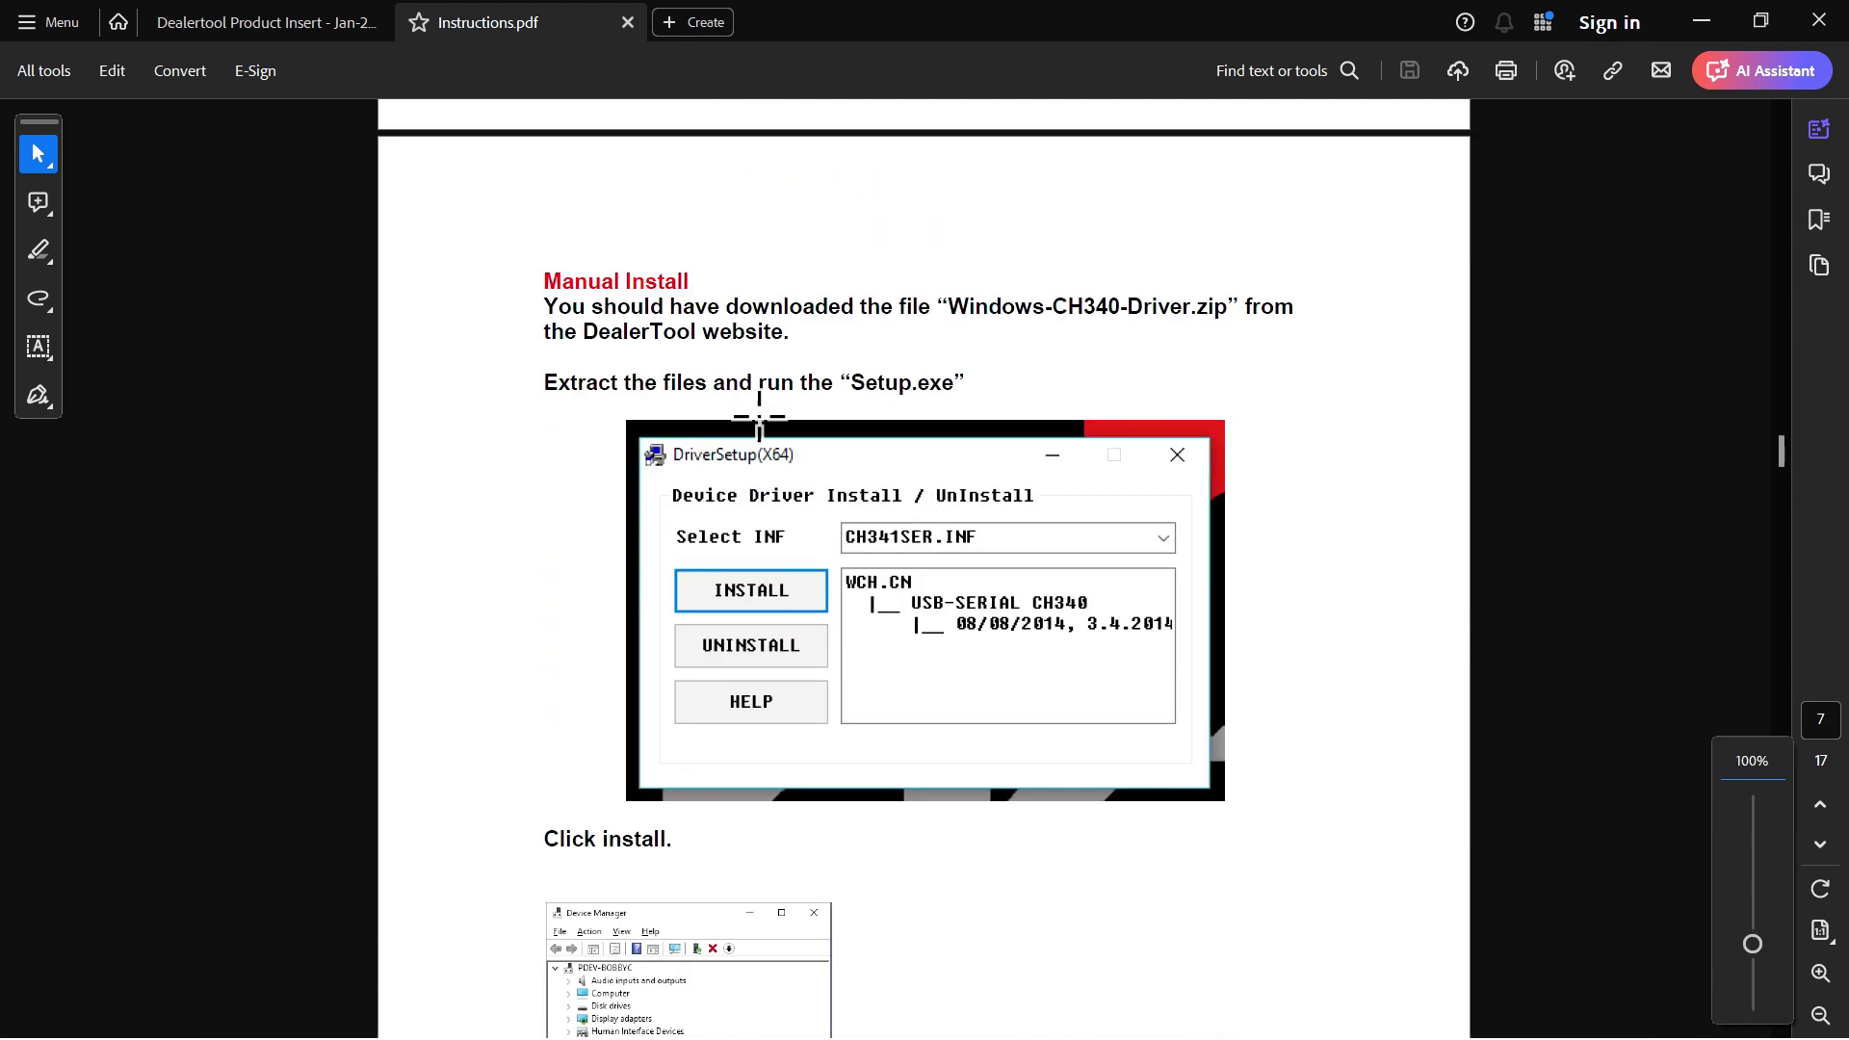
# Go to page 8 and read the enlarged DealerTool disclaimer illustration and the first-time use and refund terms
pyautogui.scroll(-20, 671, 318)
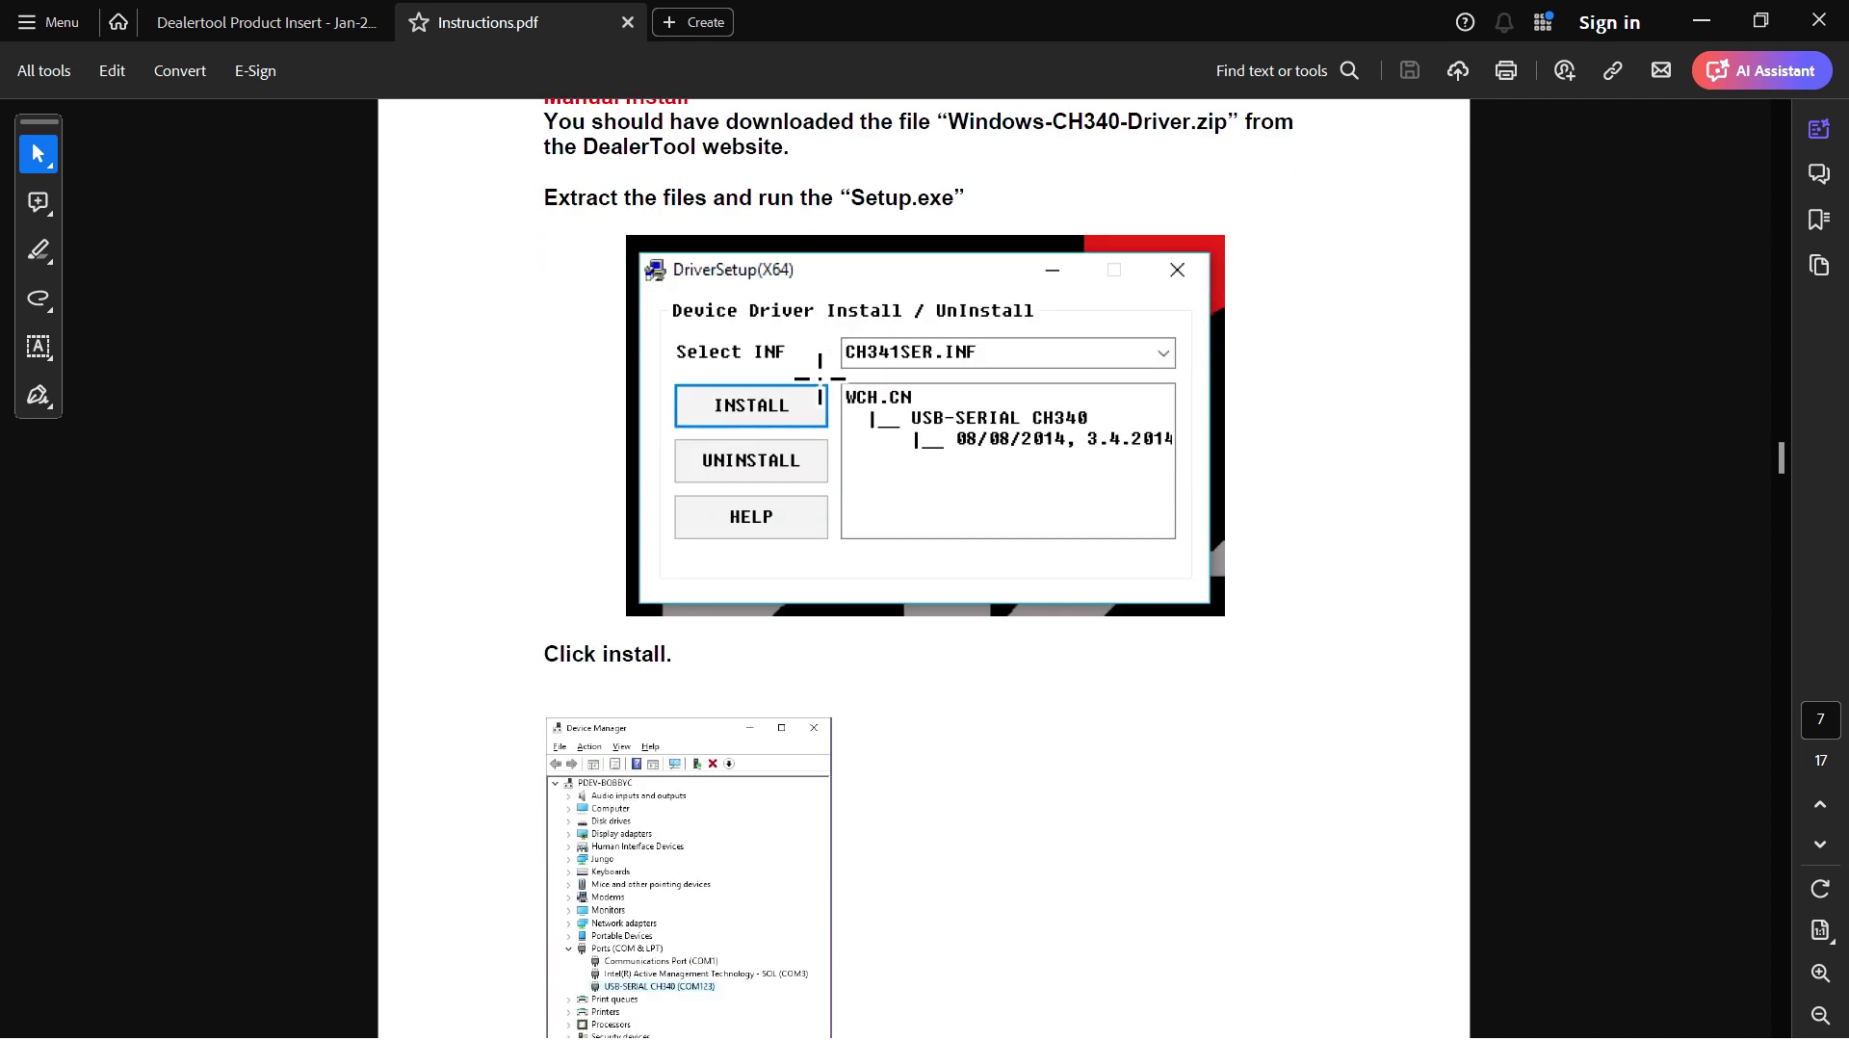
pyautogui.scroll(-5, 828, 423)
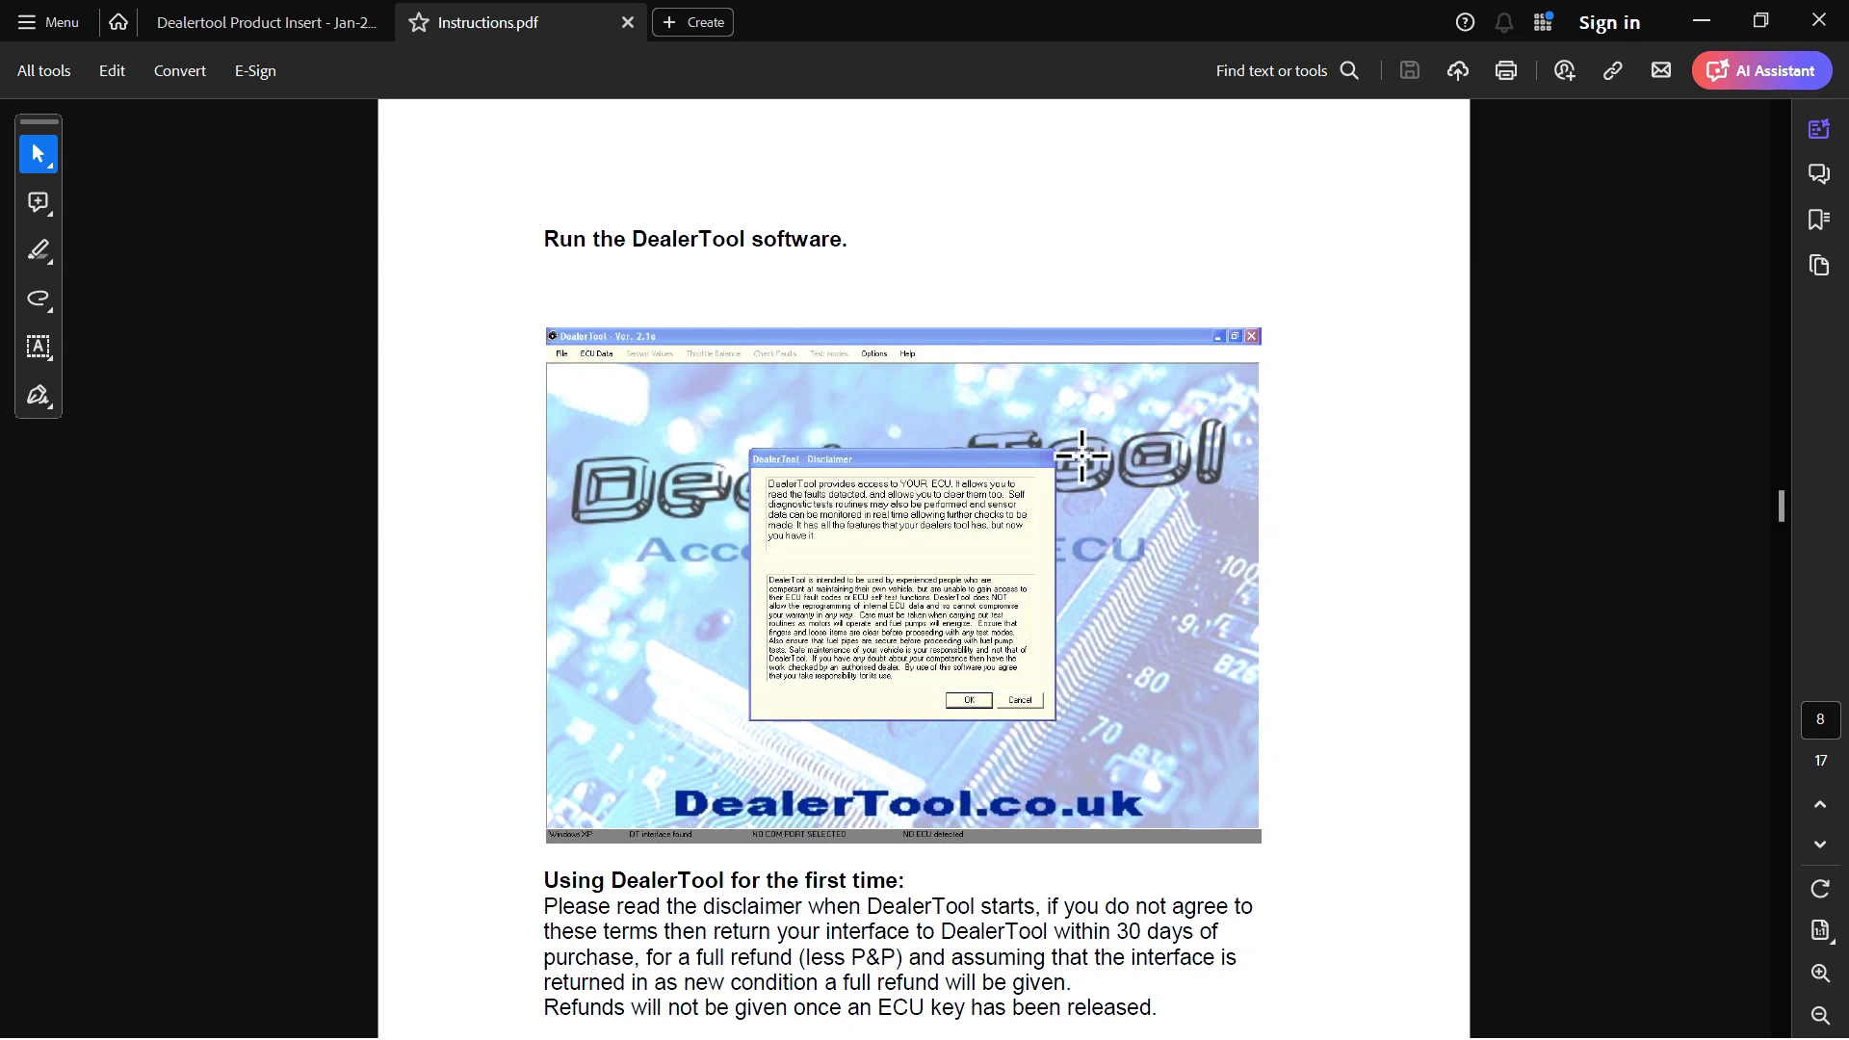
pyautogui.keyDown('ctrl'); pyautogui.scroll(2, 1224, 660); pyautogui.keyUp('ctrl')
pyautogui.keyDown('ctrl'); pyautogui.scroll(-1, 1224, 660); pyautogui.keyUp('ctrl')
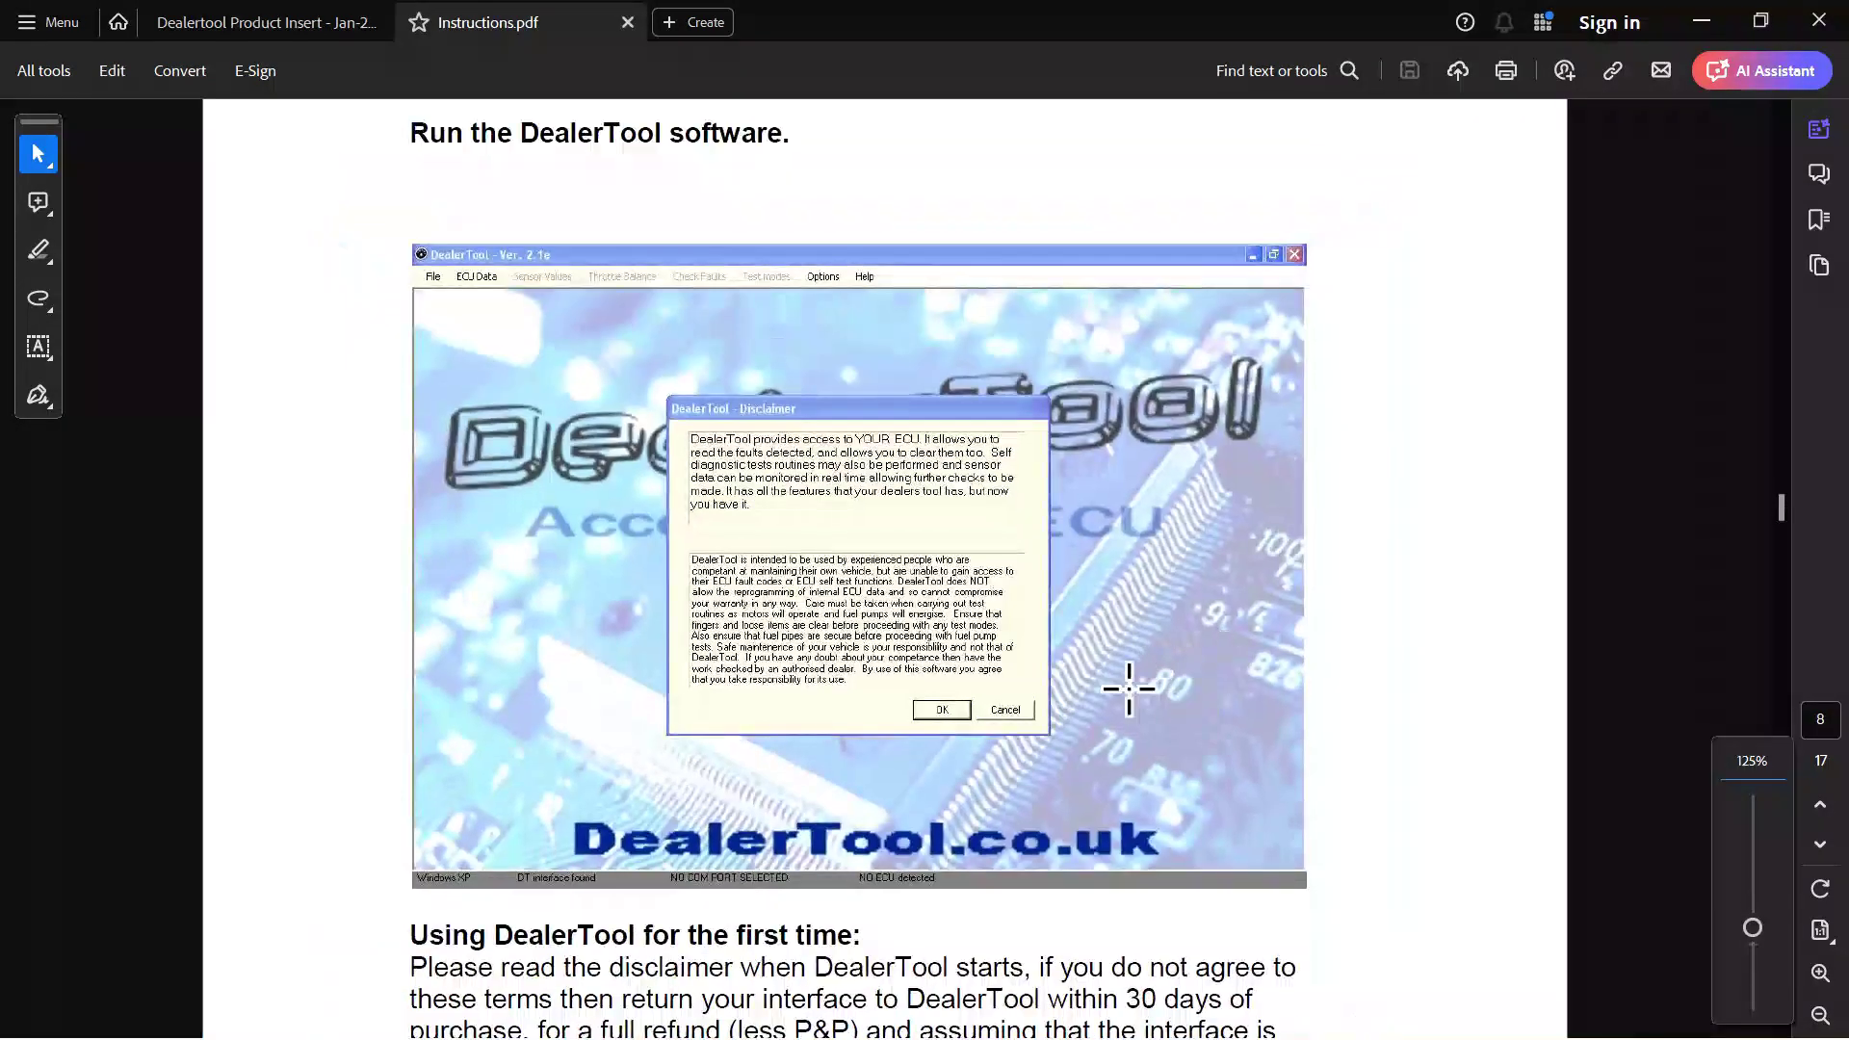
pyautogui.keyDown('ctrl'); pyautogui.scroll(2, 857, 568); pyautogui.keyUp('ctrl')
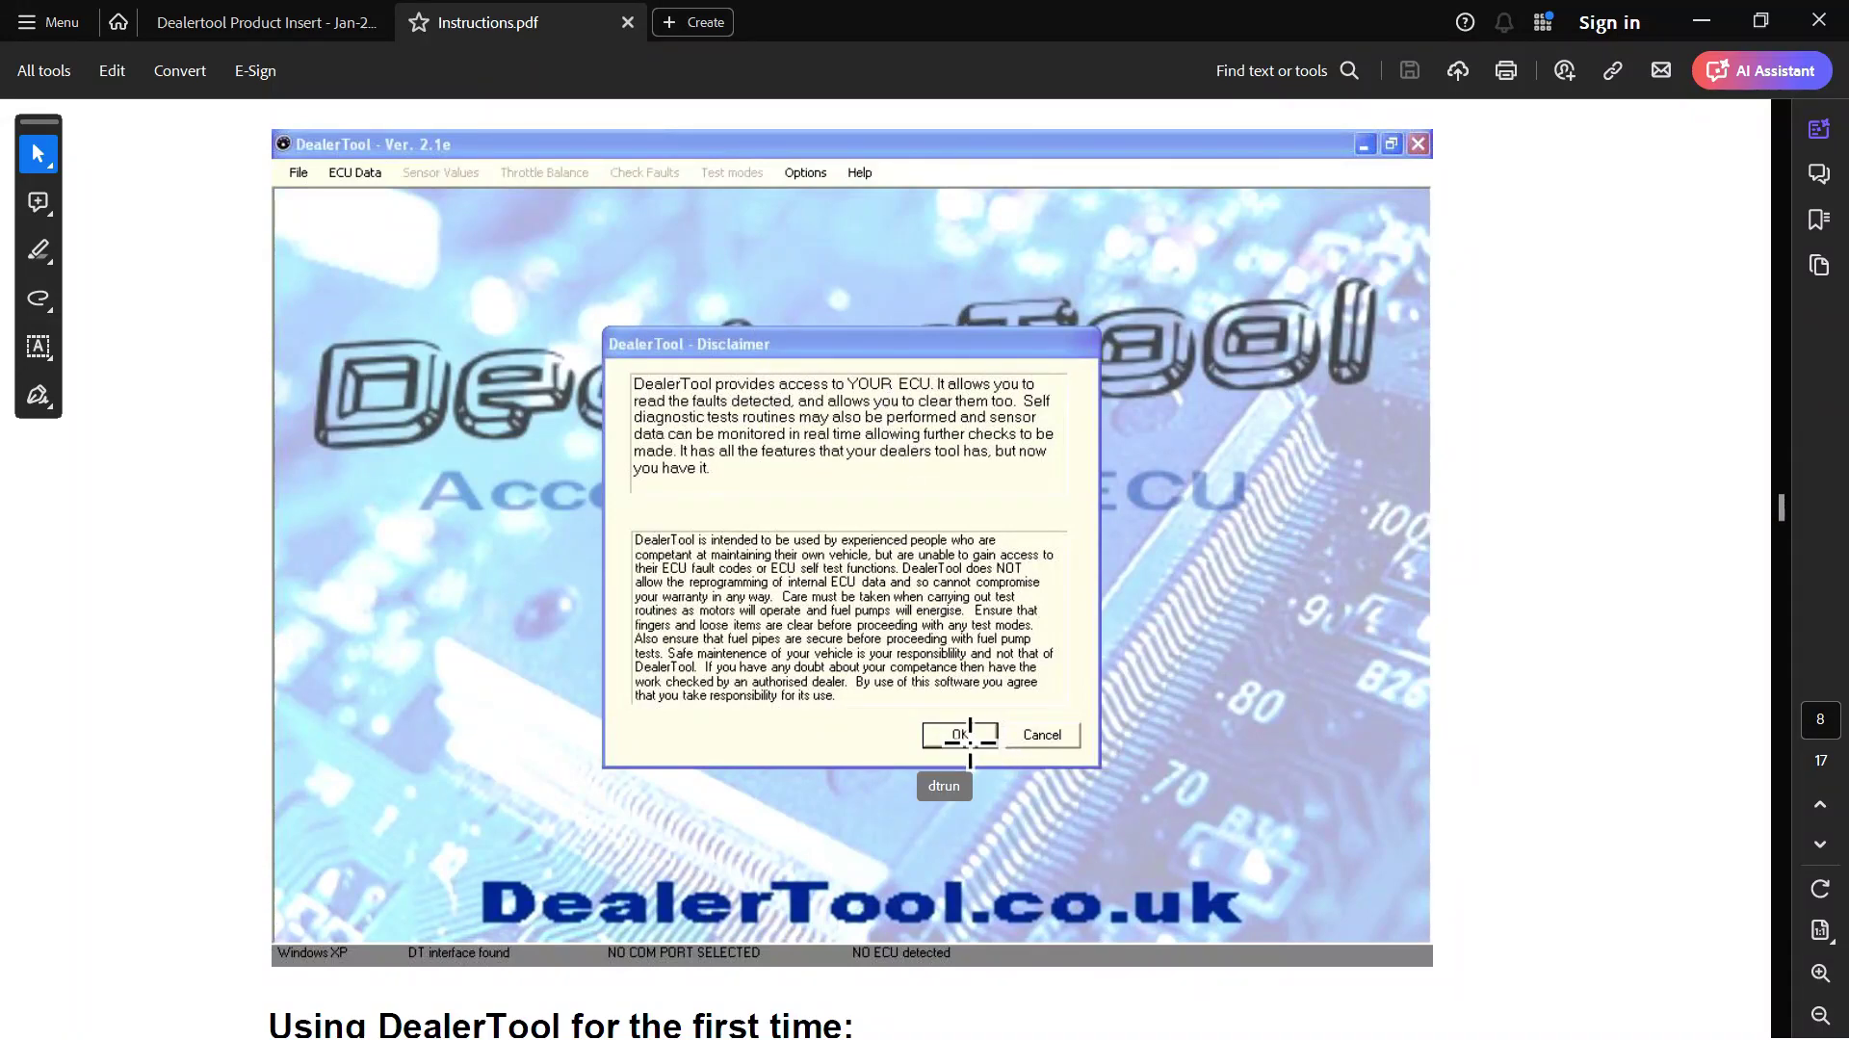
pyautogui.scroll(-1, 1107, 667)
pyautogui.scroll(-10, 1108, 667)
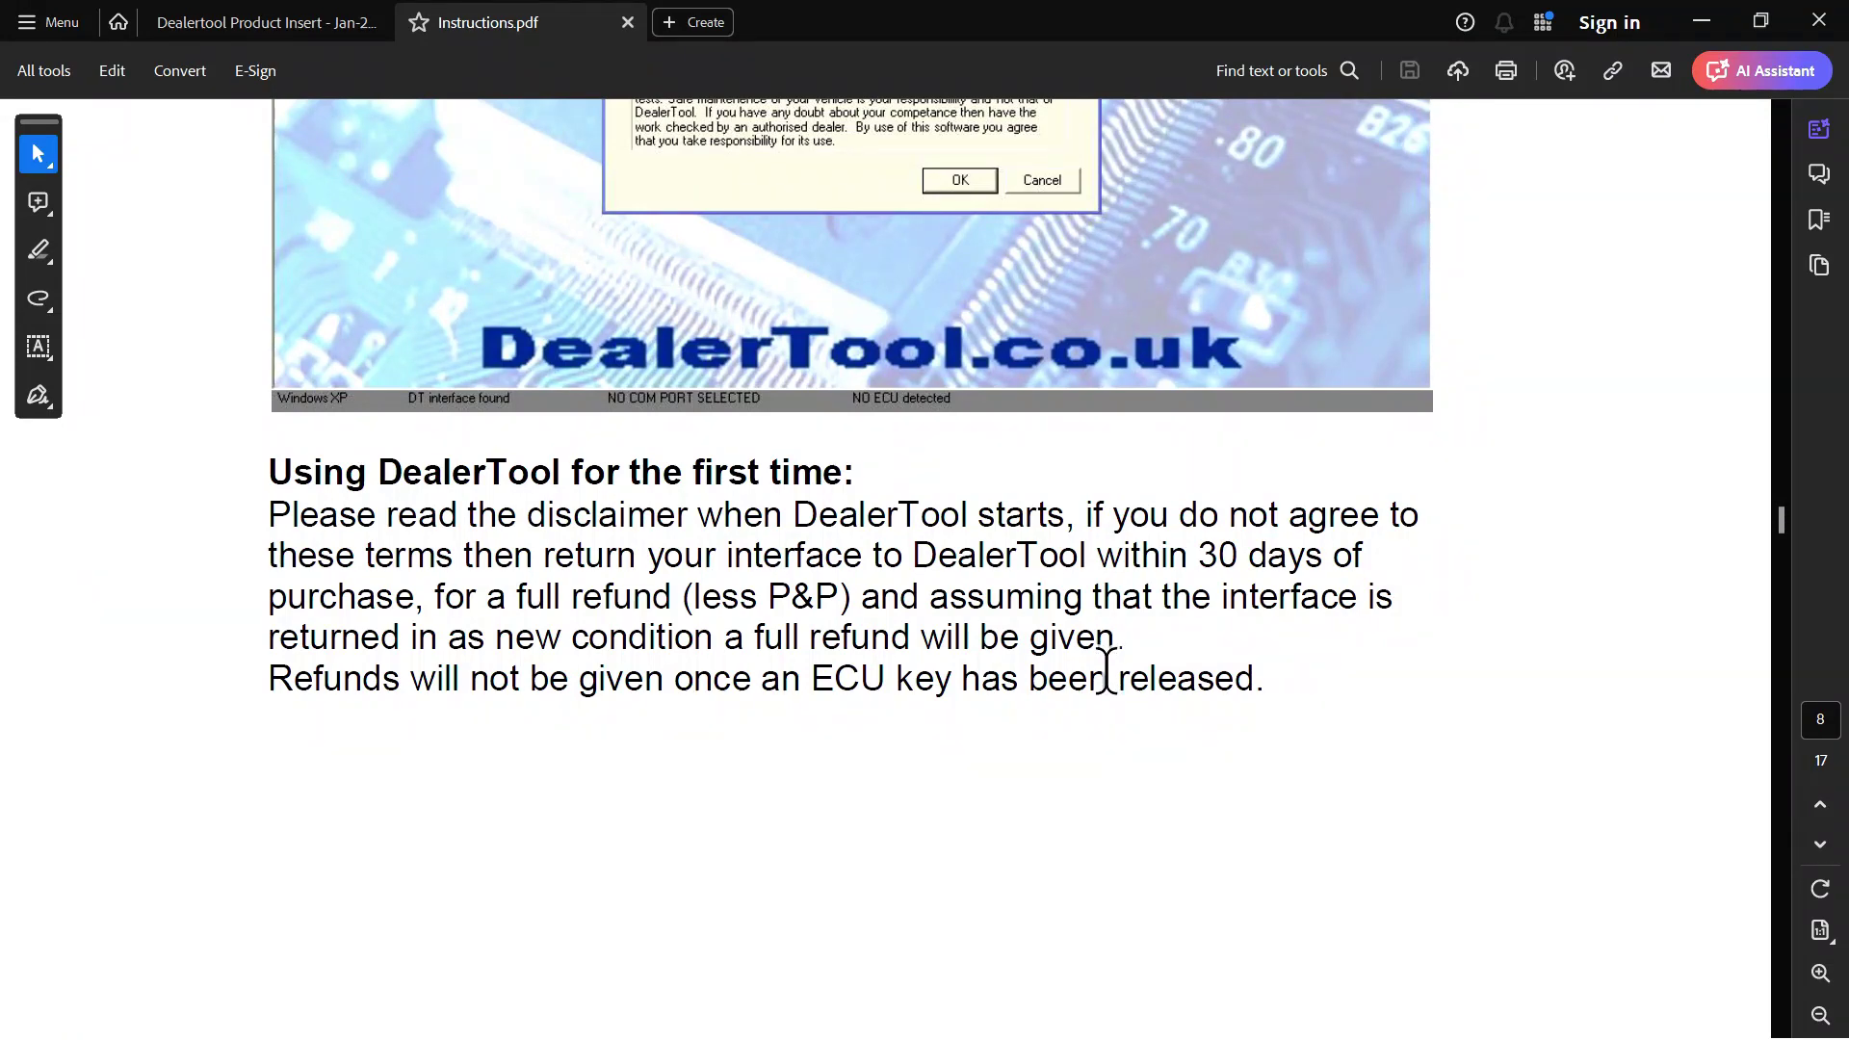
pyautogui.scroll(-1, 1067, 701)
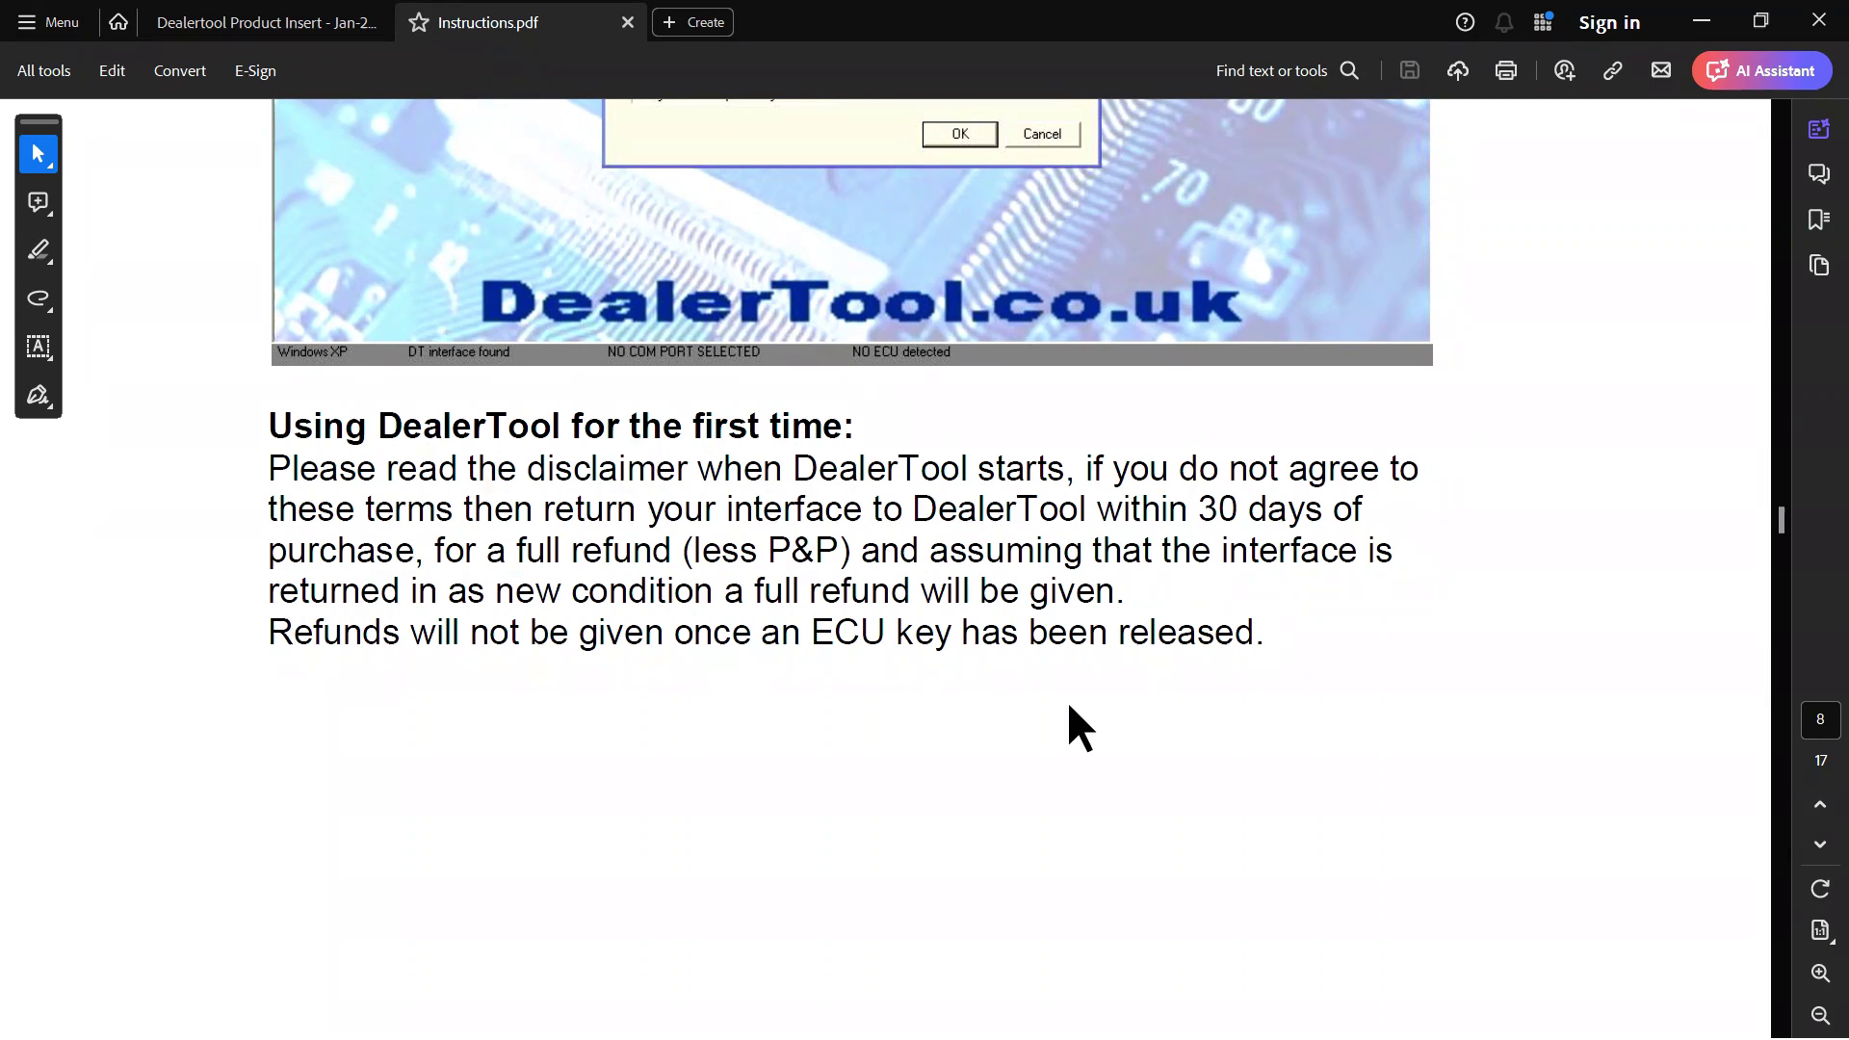
# Examine the DealerTool main page illustration on page 9, comparing its highlighted status boxes and Options entry with the COM port note
pyautogui.scroll(-15, 1067, 701)
pyautogui.scroll(-10, 1068, 704)
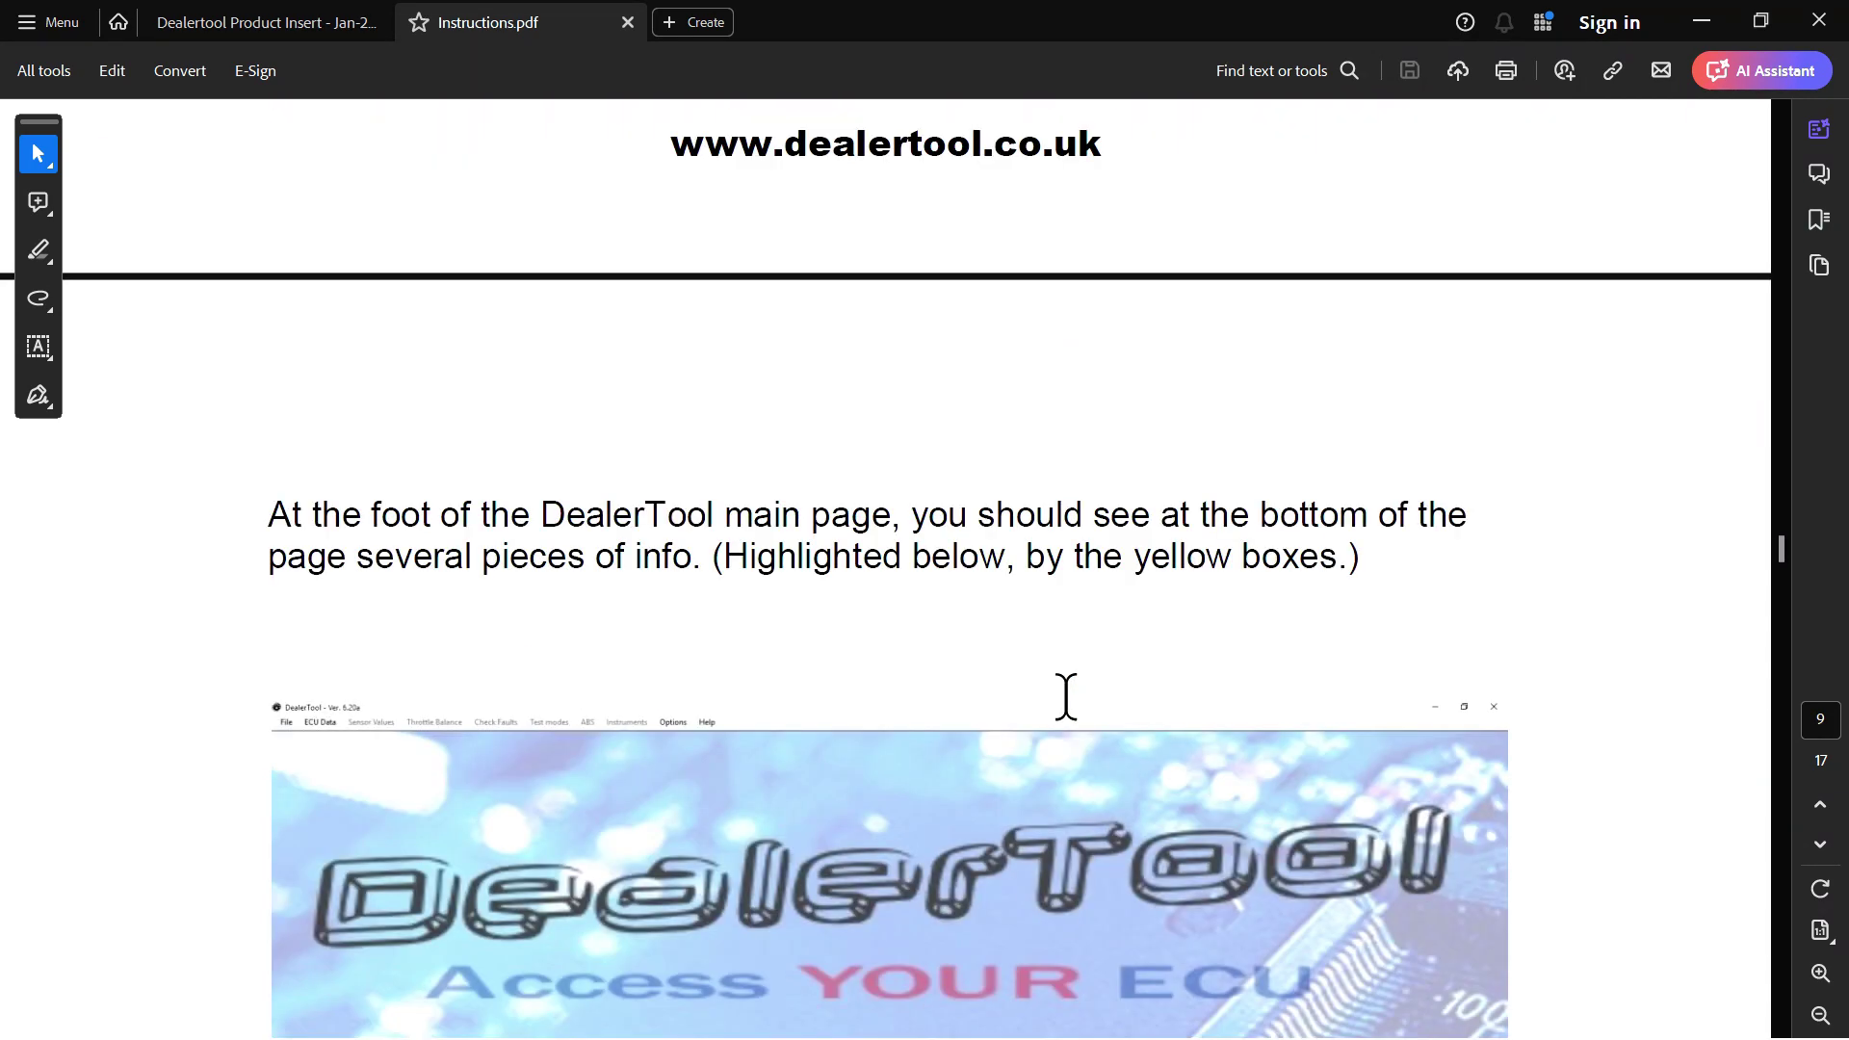
pyautogui.scroll(-2, 1067, 698)
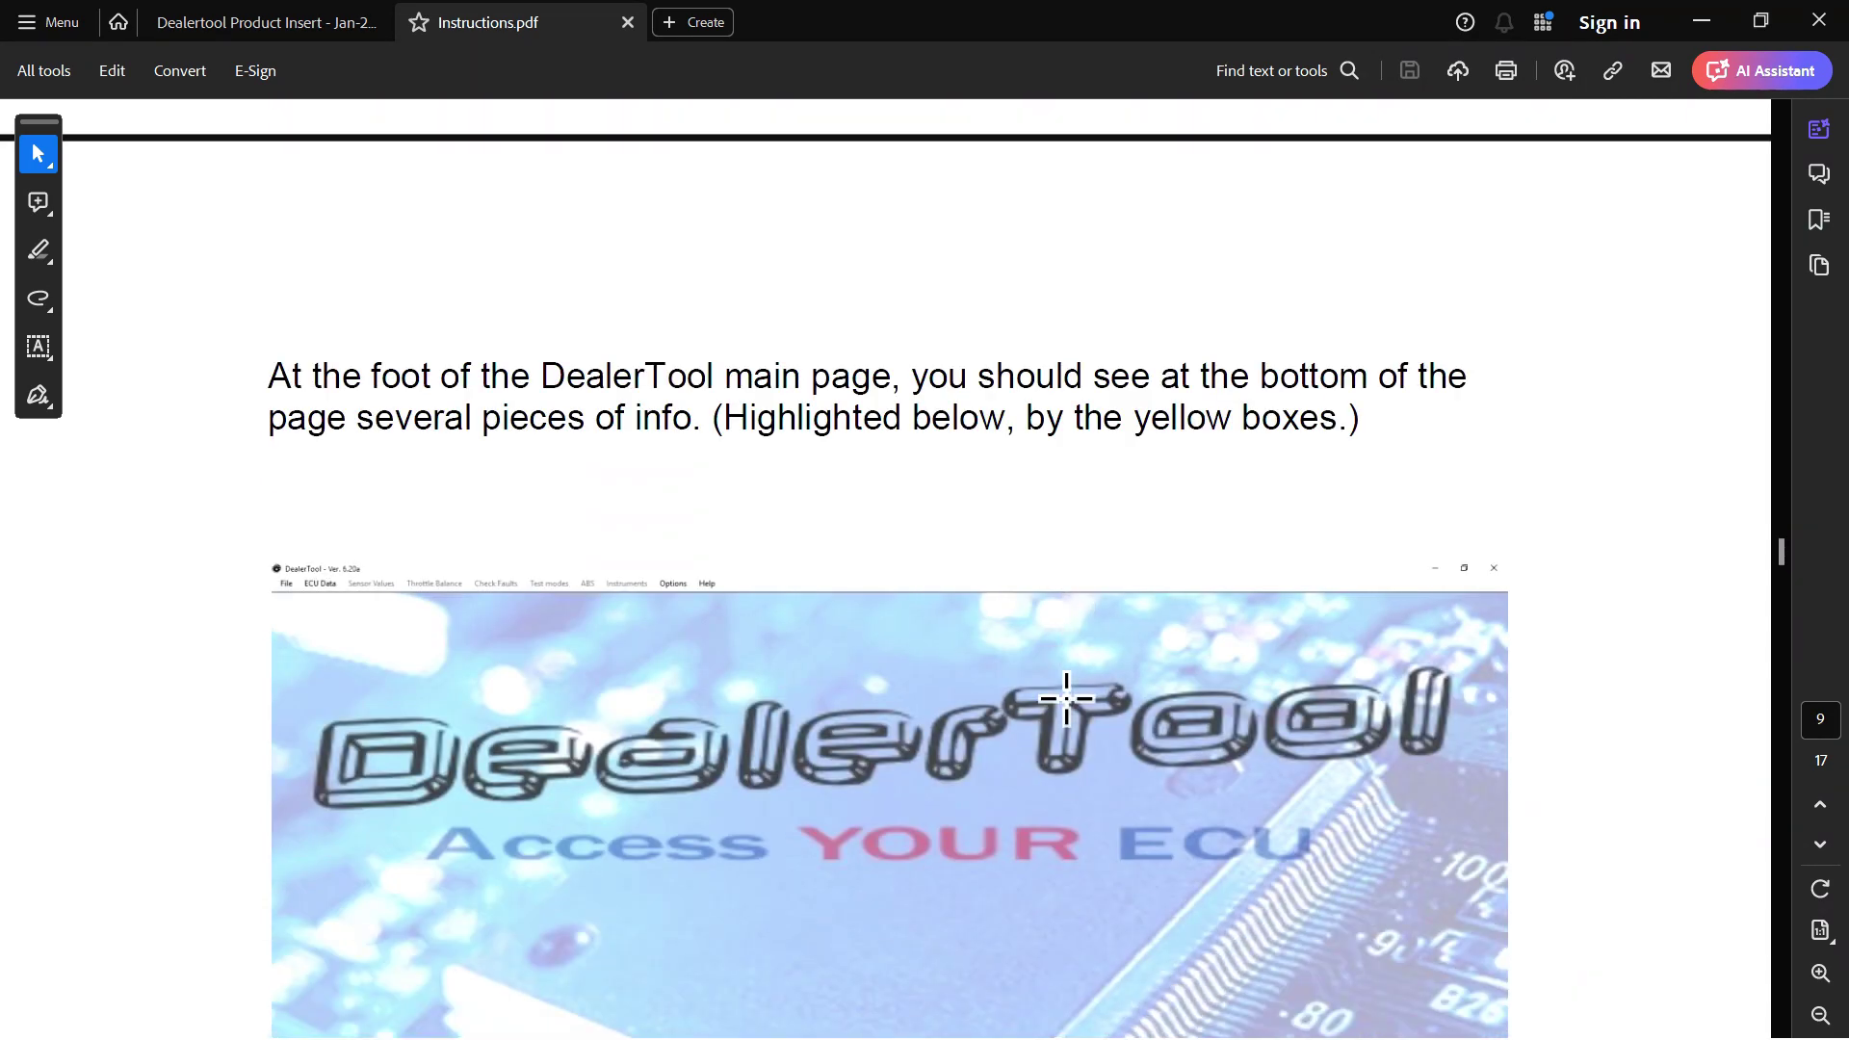
pyautogui.scroll(-3, 1068, 699)
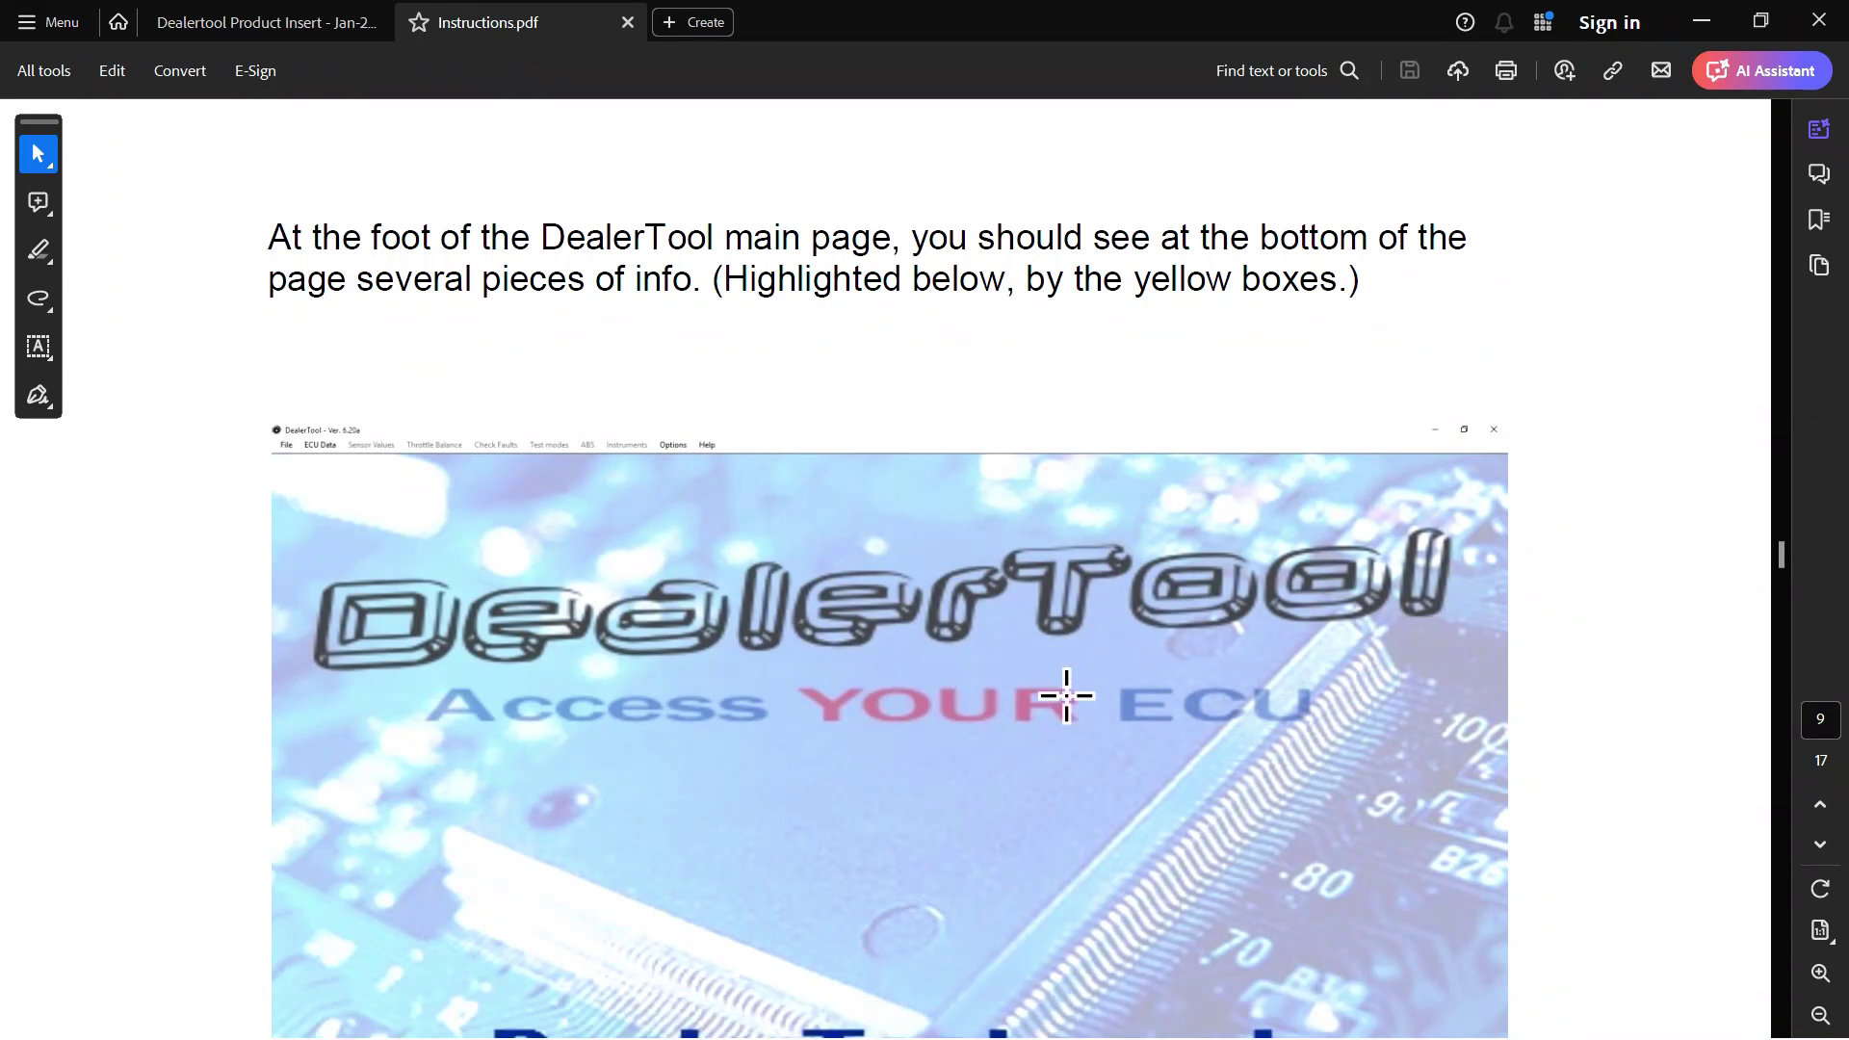
pyautogui.scroll(-3, 1068, 695)
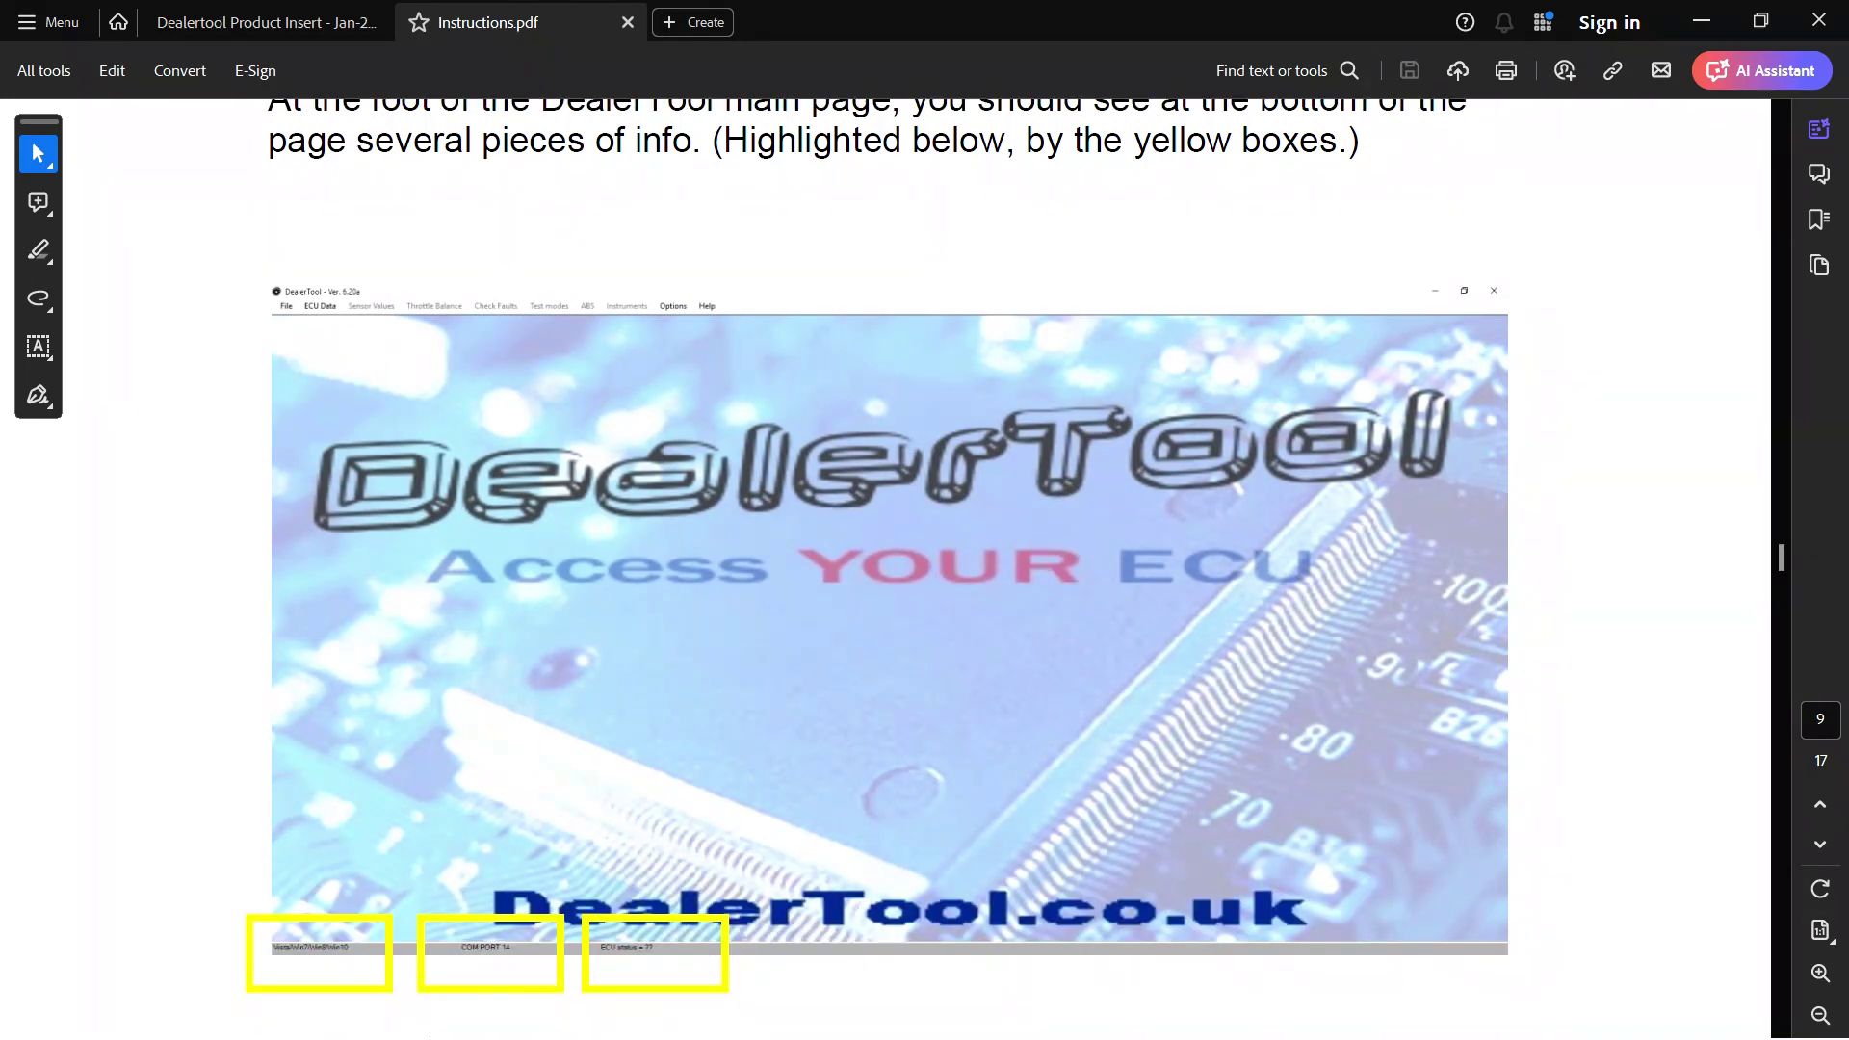
pyautogui.scroll(-8, 961, 809)
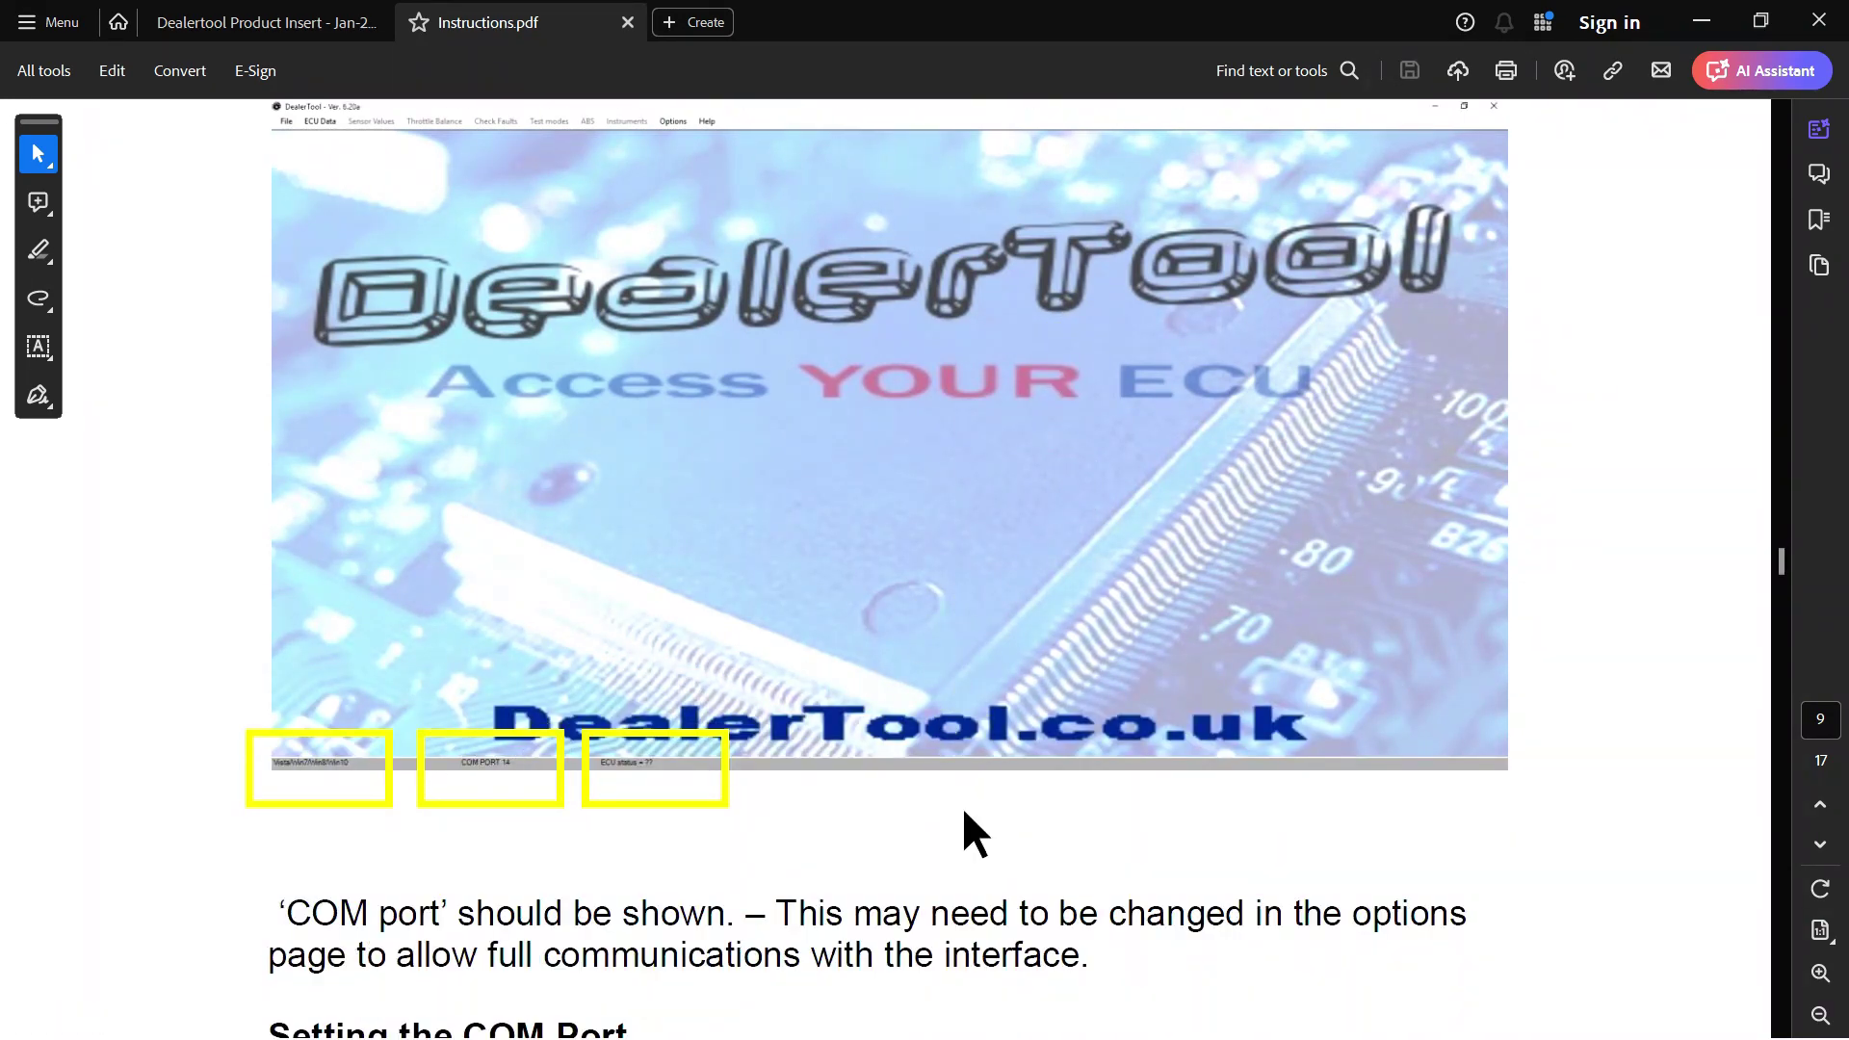
pyautogui.scroll(-2, 963, 810)
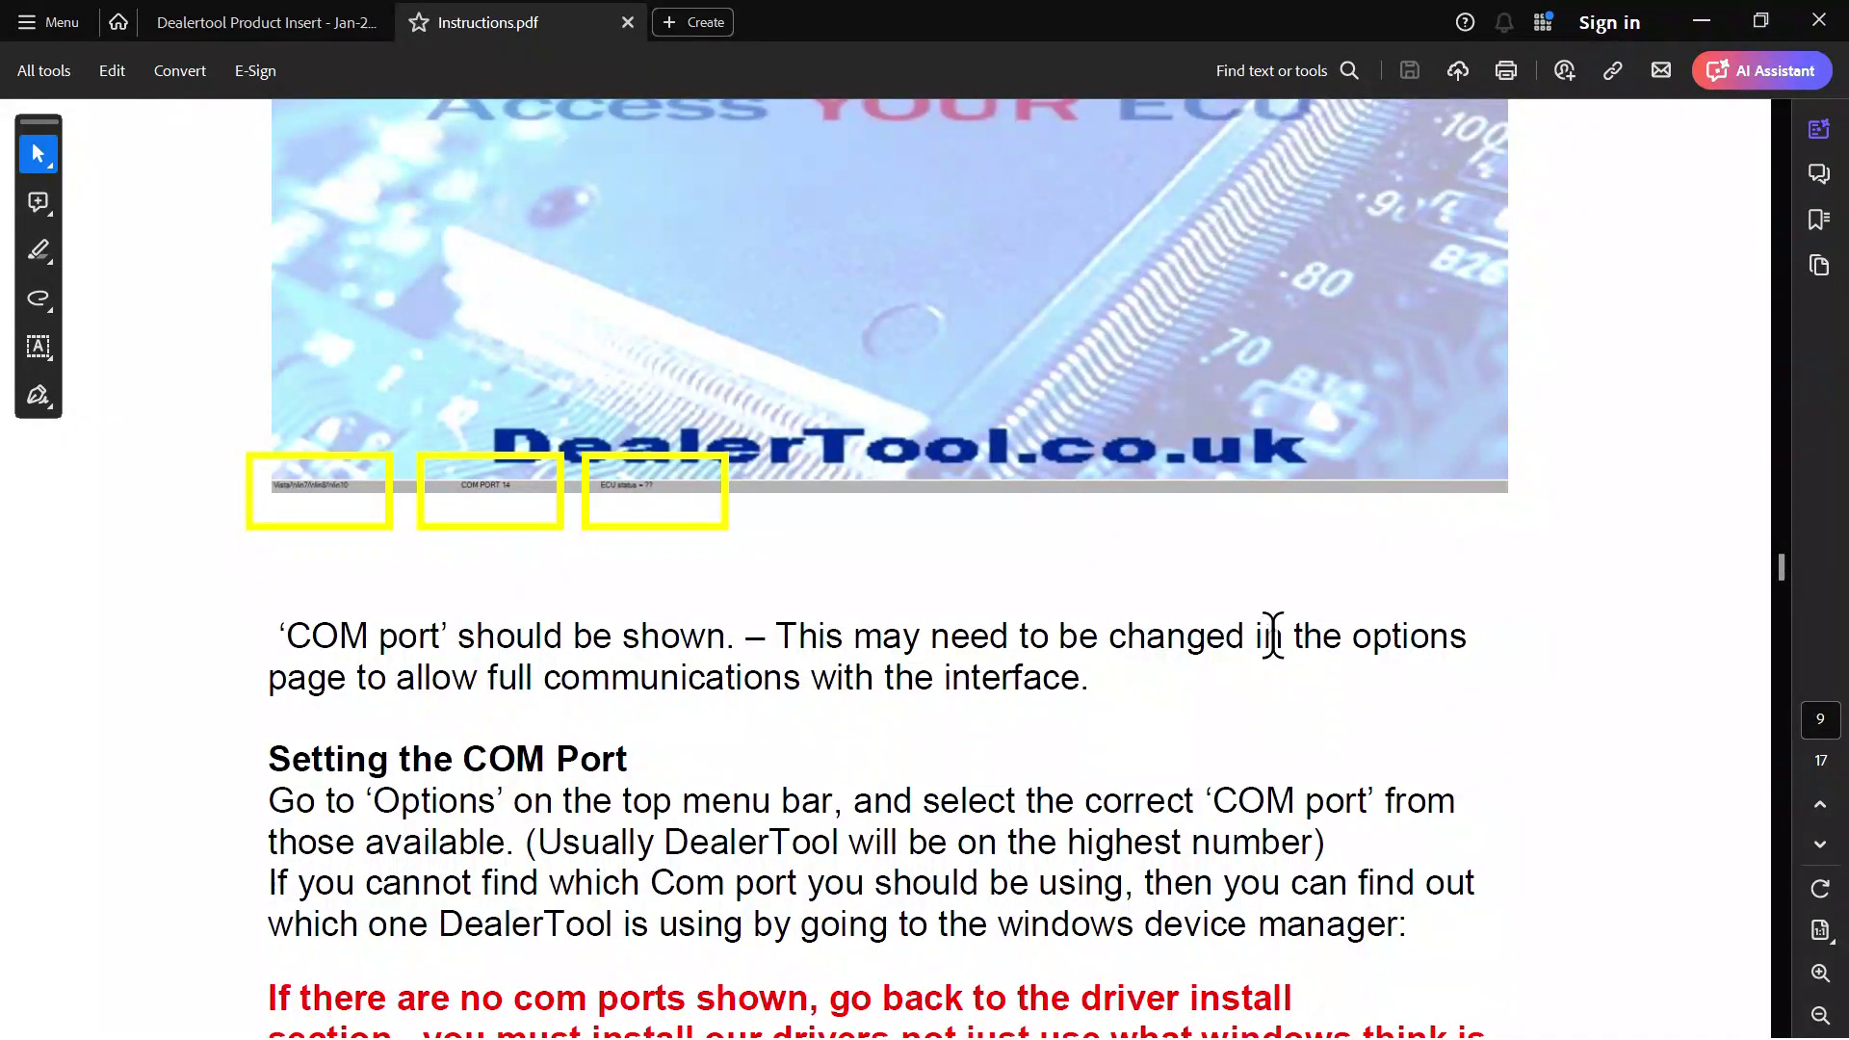
pyautogui.scroll(9, 915, 713)
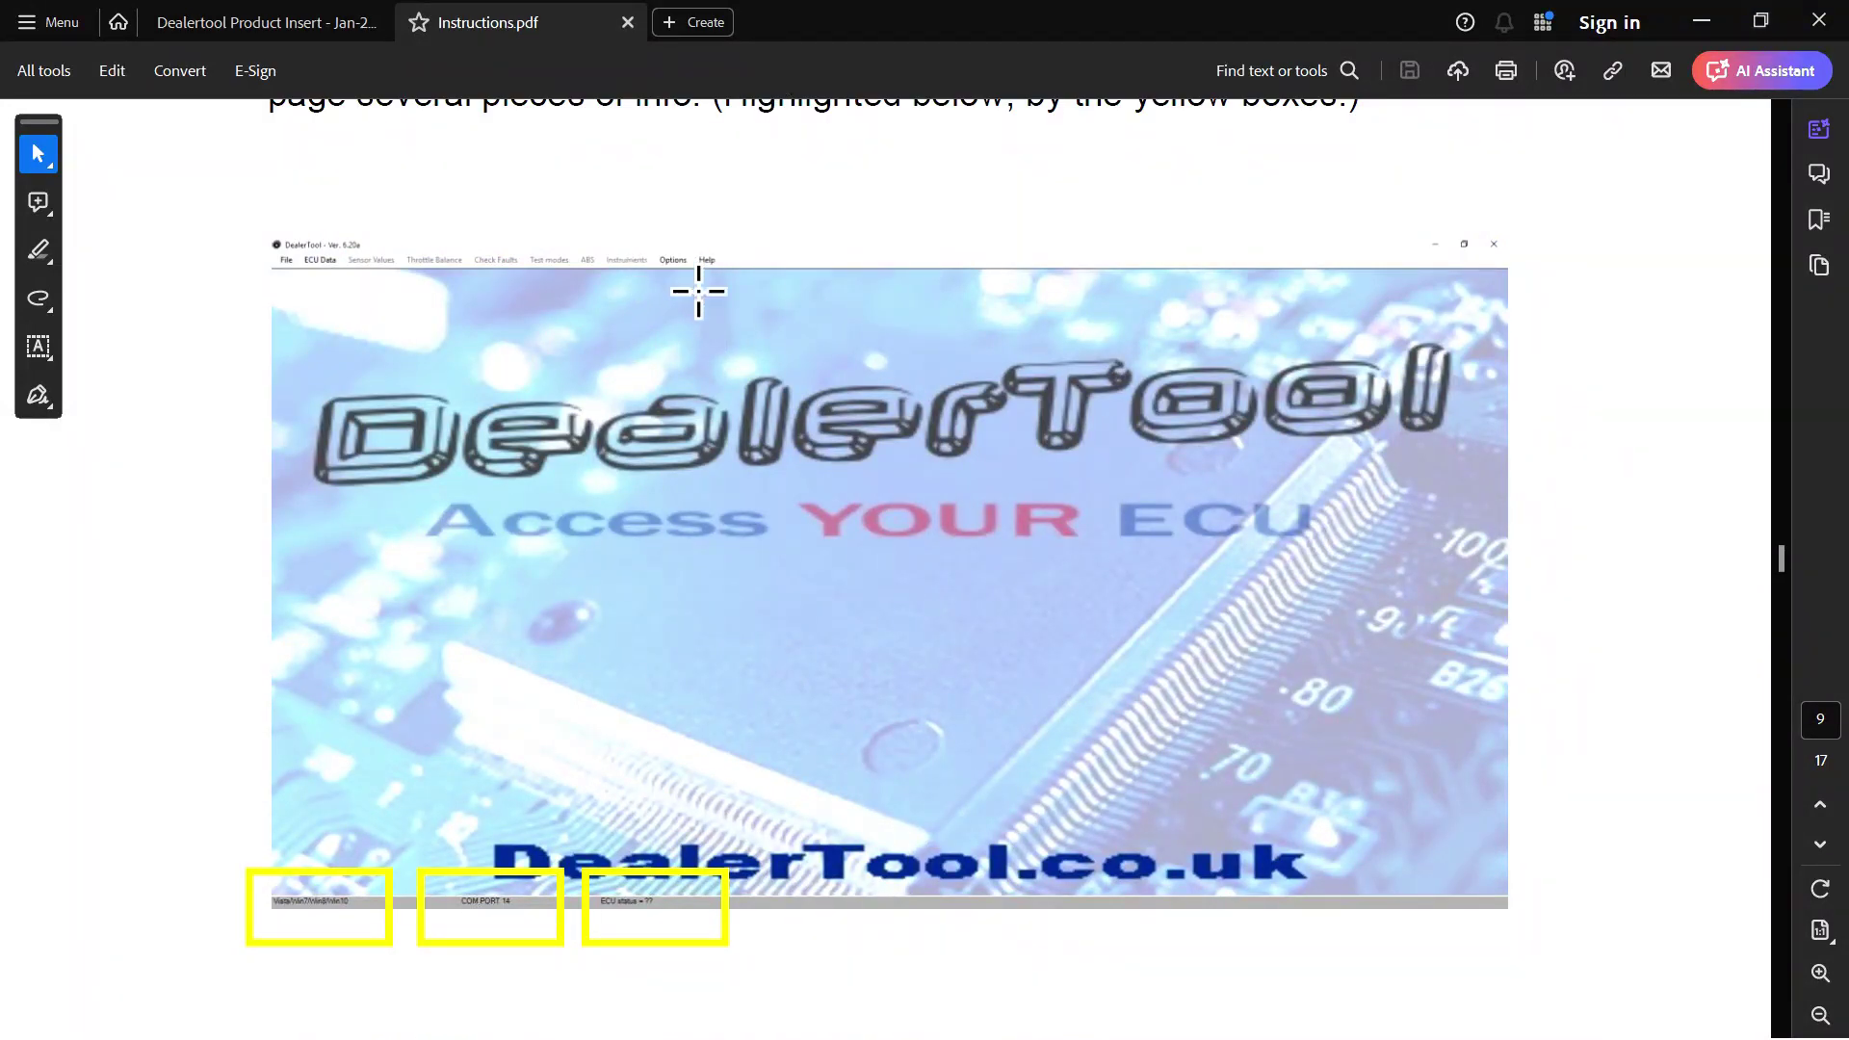
pyautogui.scroll(-3, 838, 473)
pyautogui.scroll(-2, 1143, 628)
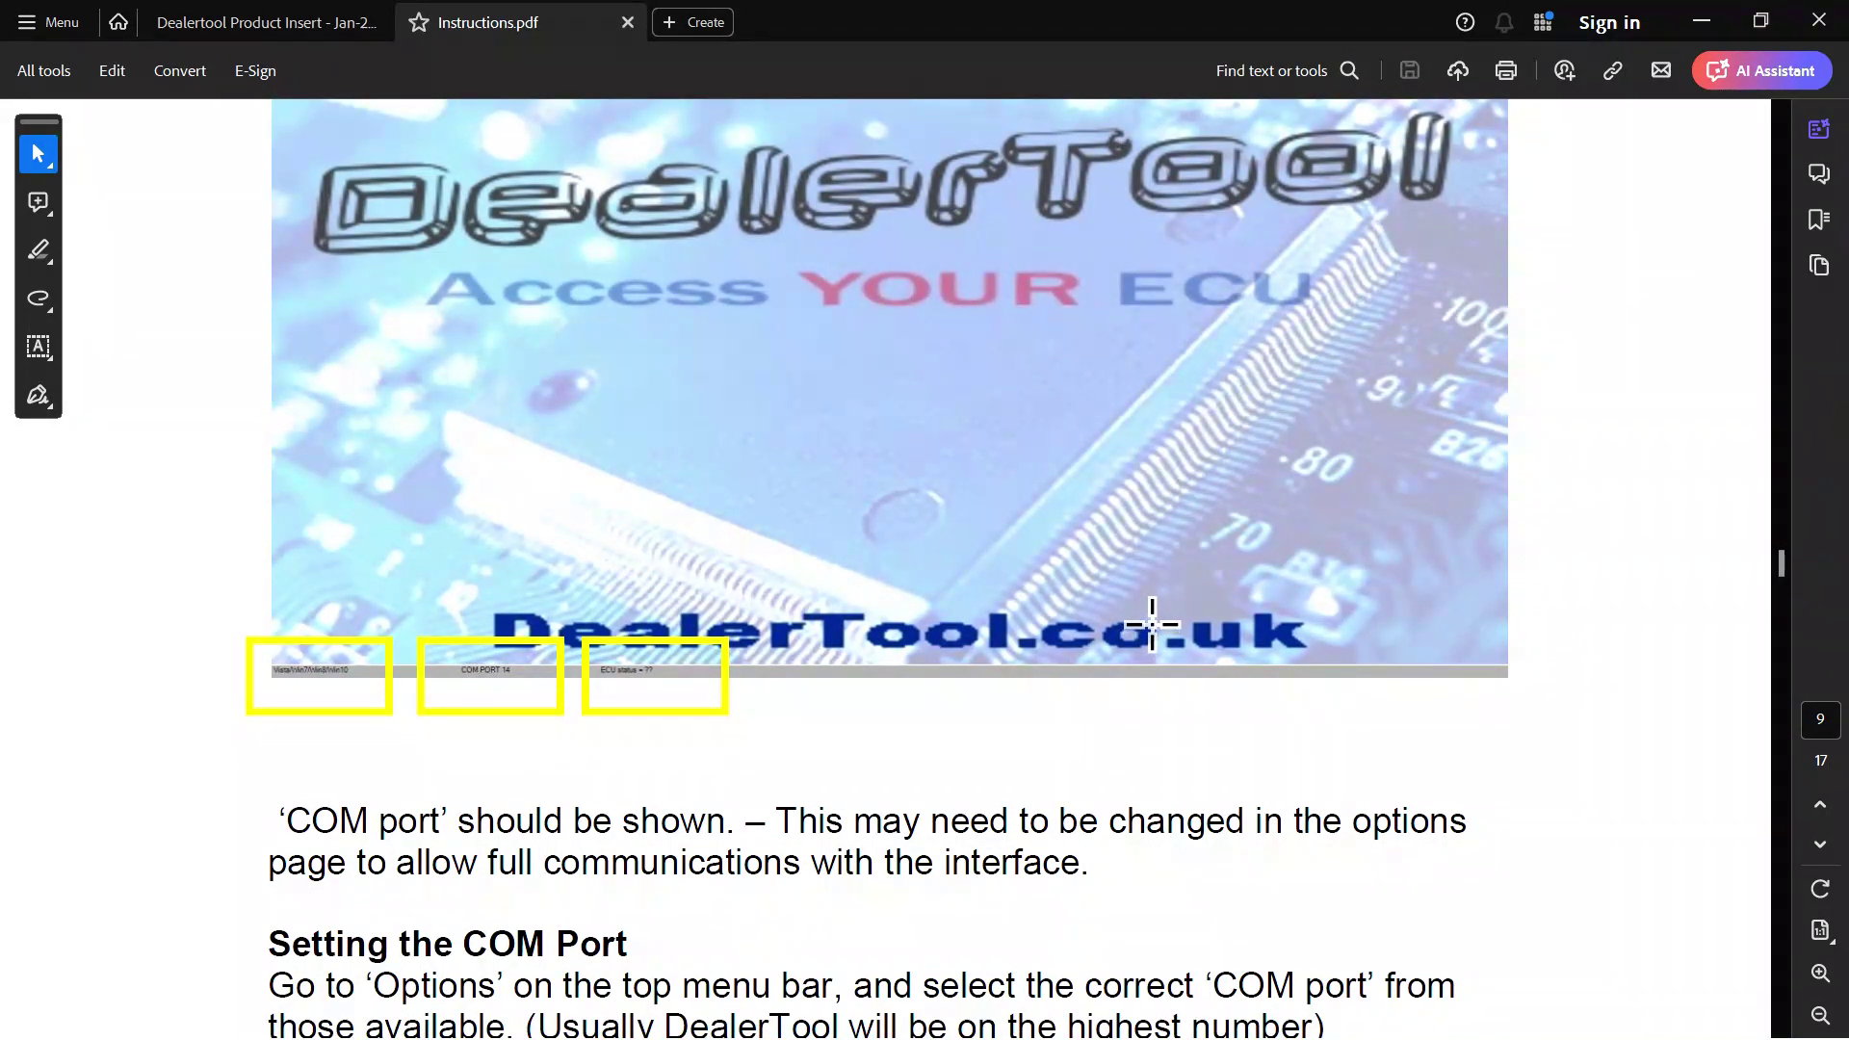
pyautogui.scroll(4, 1152, 624)
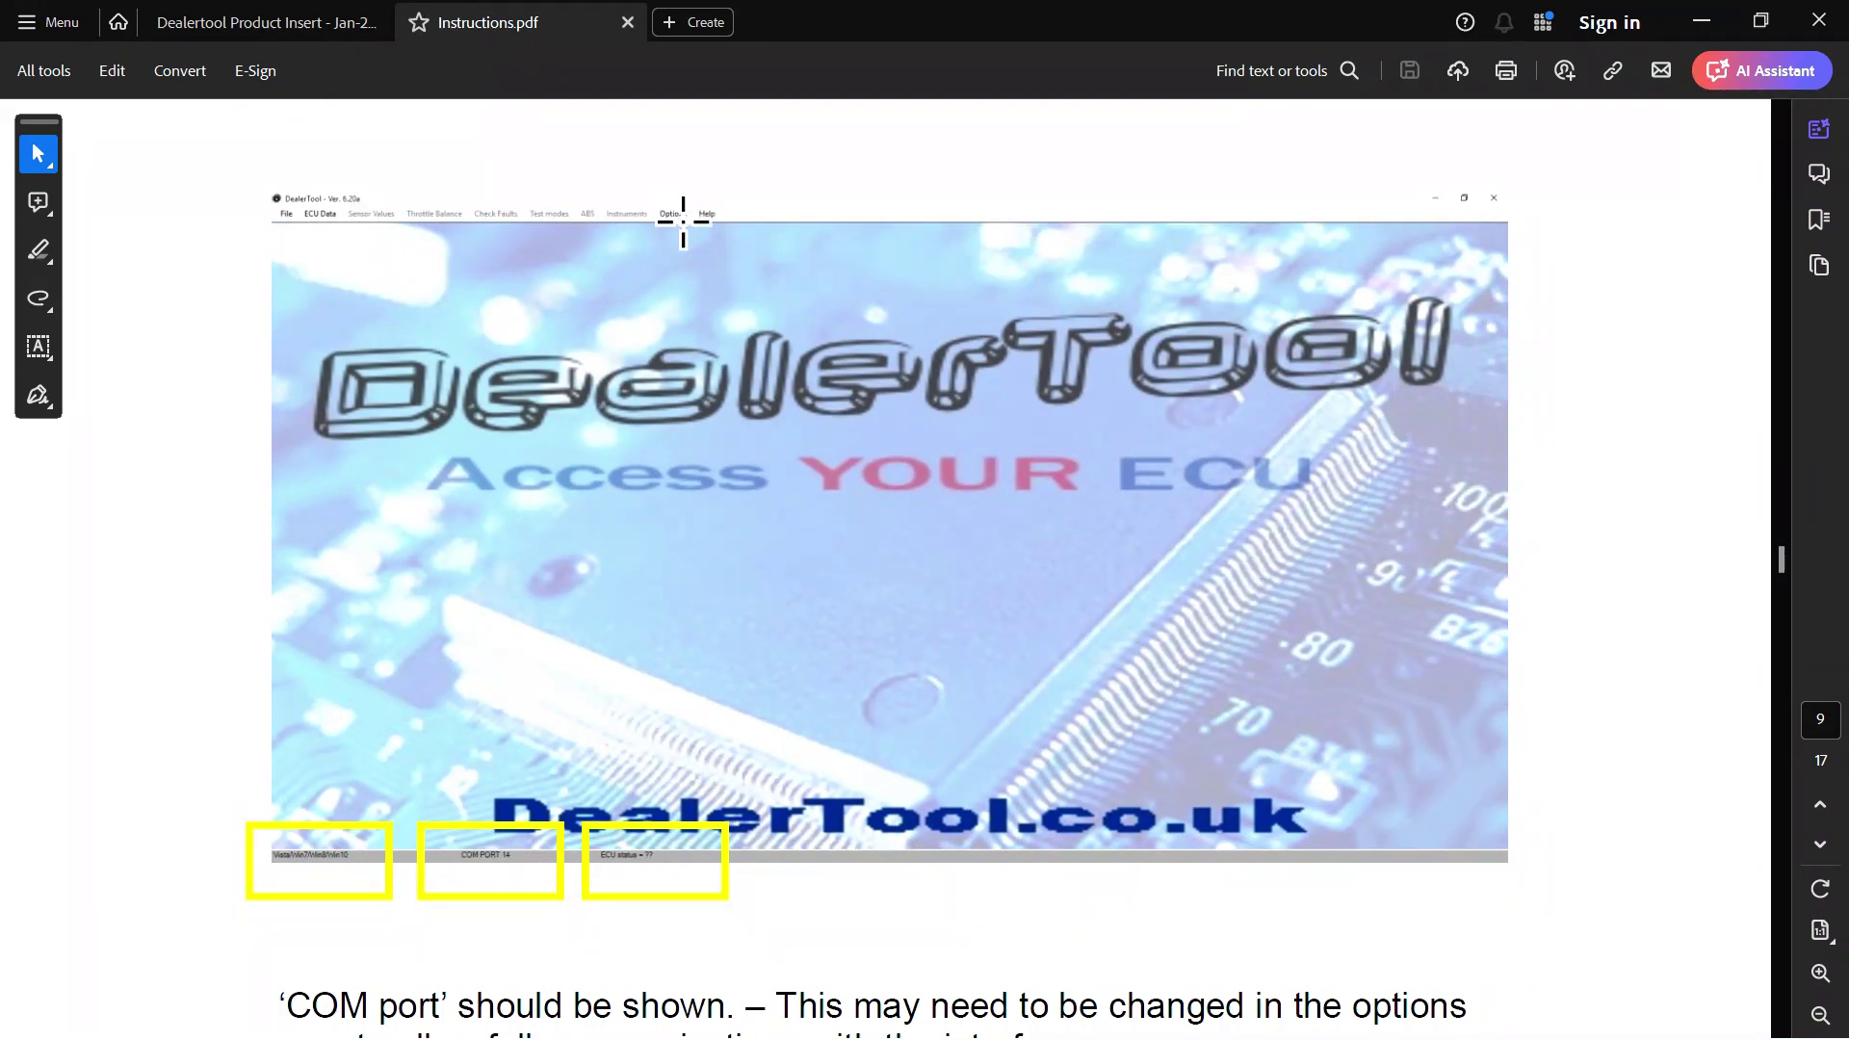
# Read the Setting the COM Port section and its red driver warning on page 9
pyautogui.scroll(-13, 1177, 414)
pyautogui.scroll(-1, 1179, 421)
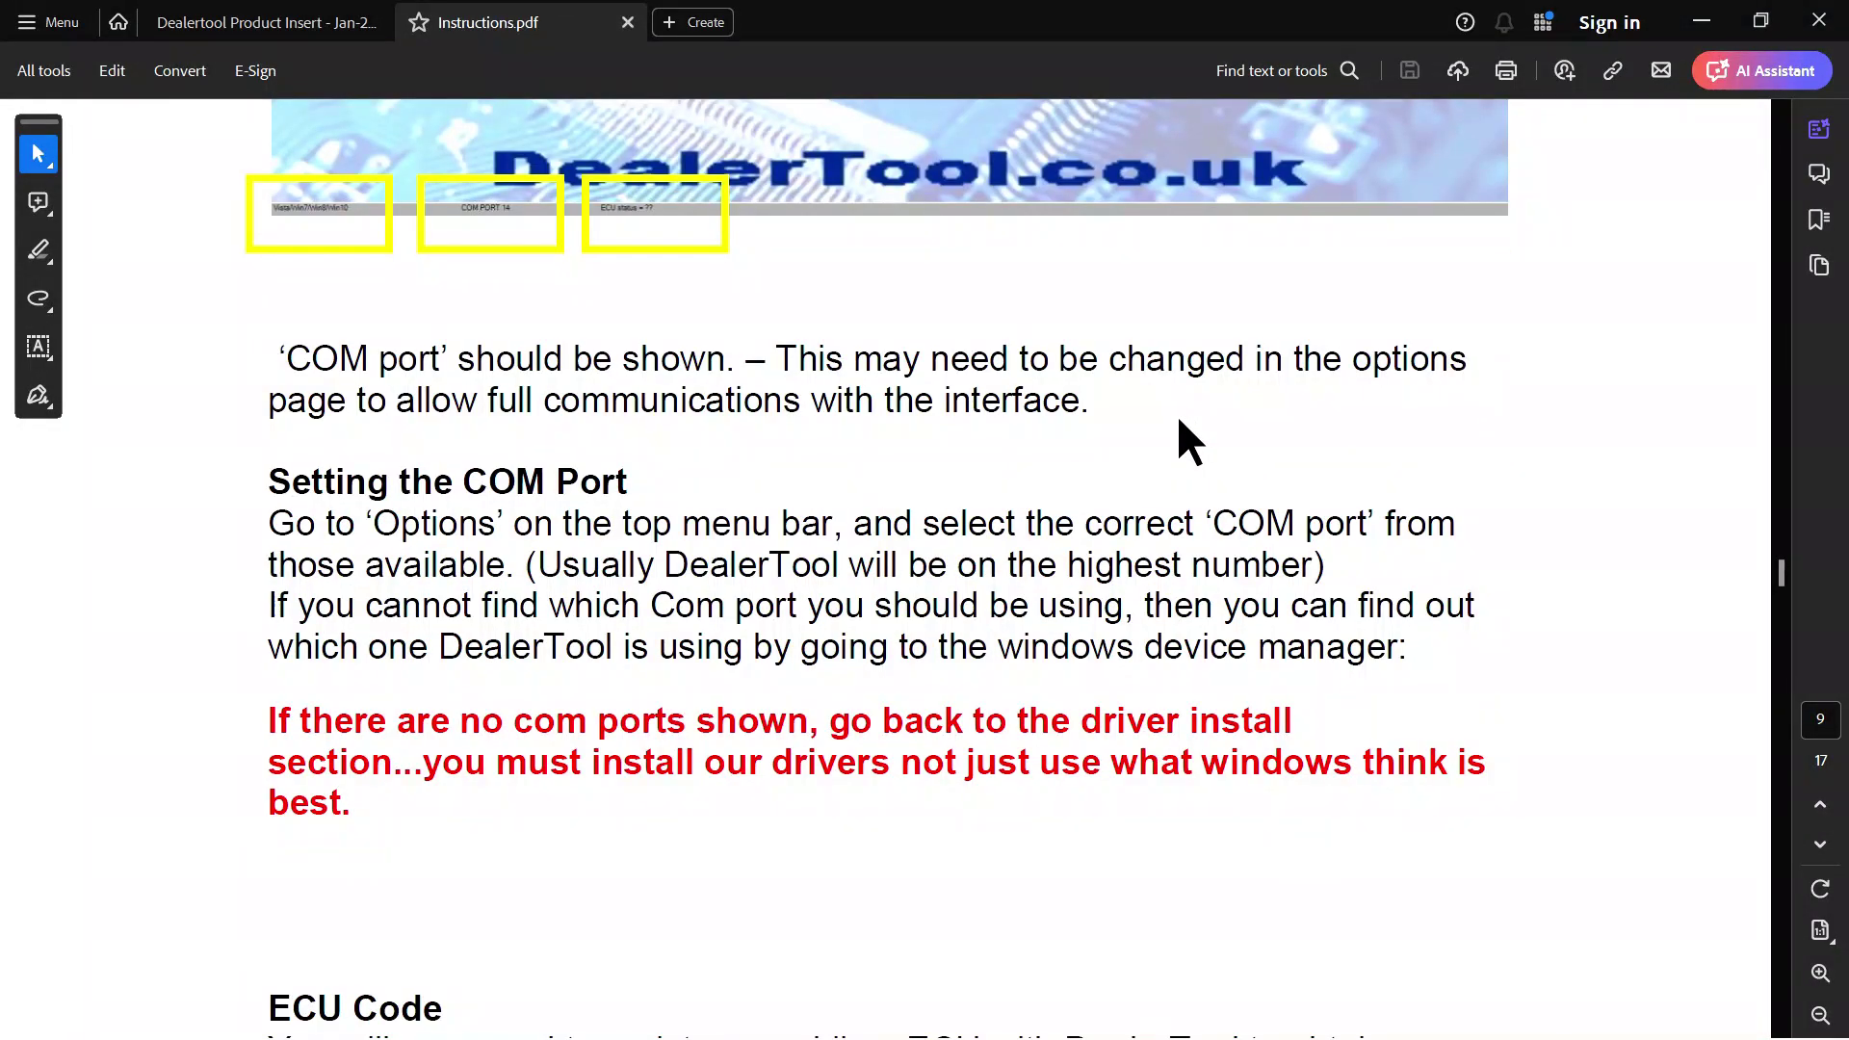
pyautogui.scroll(-4, 1176, 414)
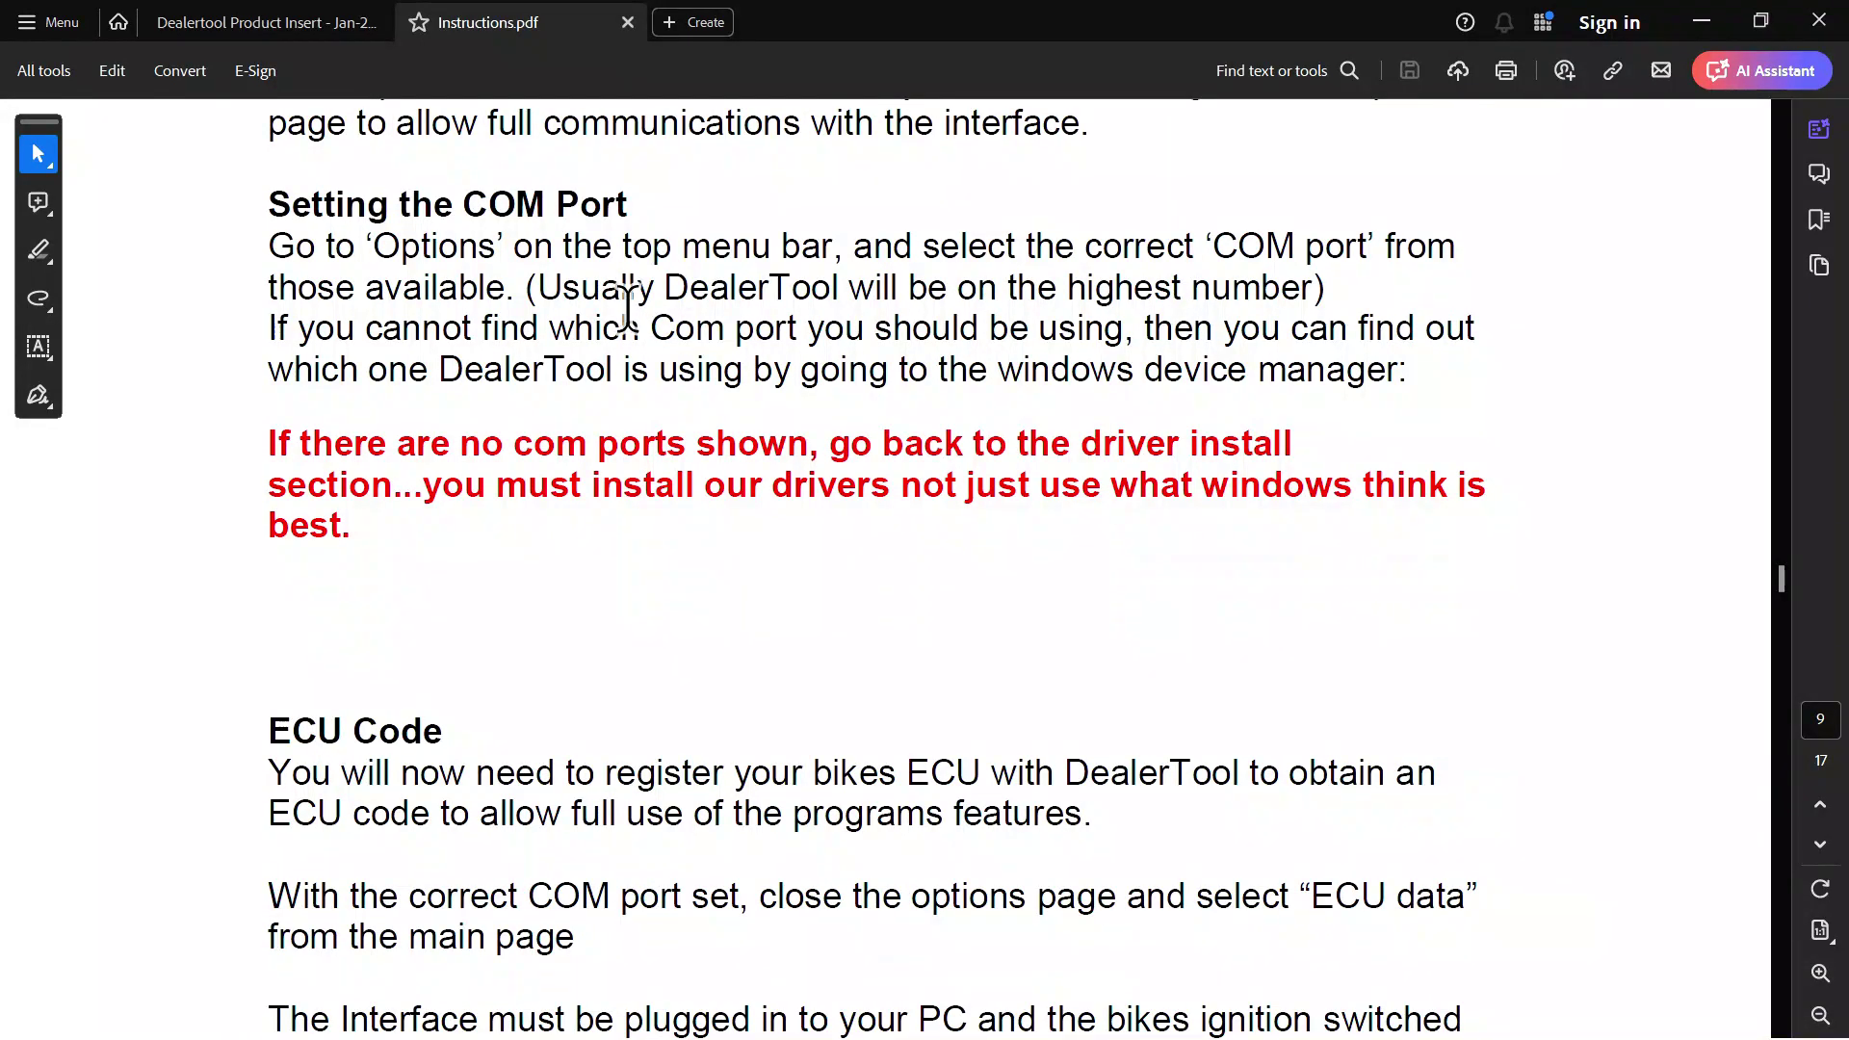
pyautogui.scroll(-2, 532, 511)
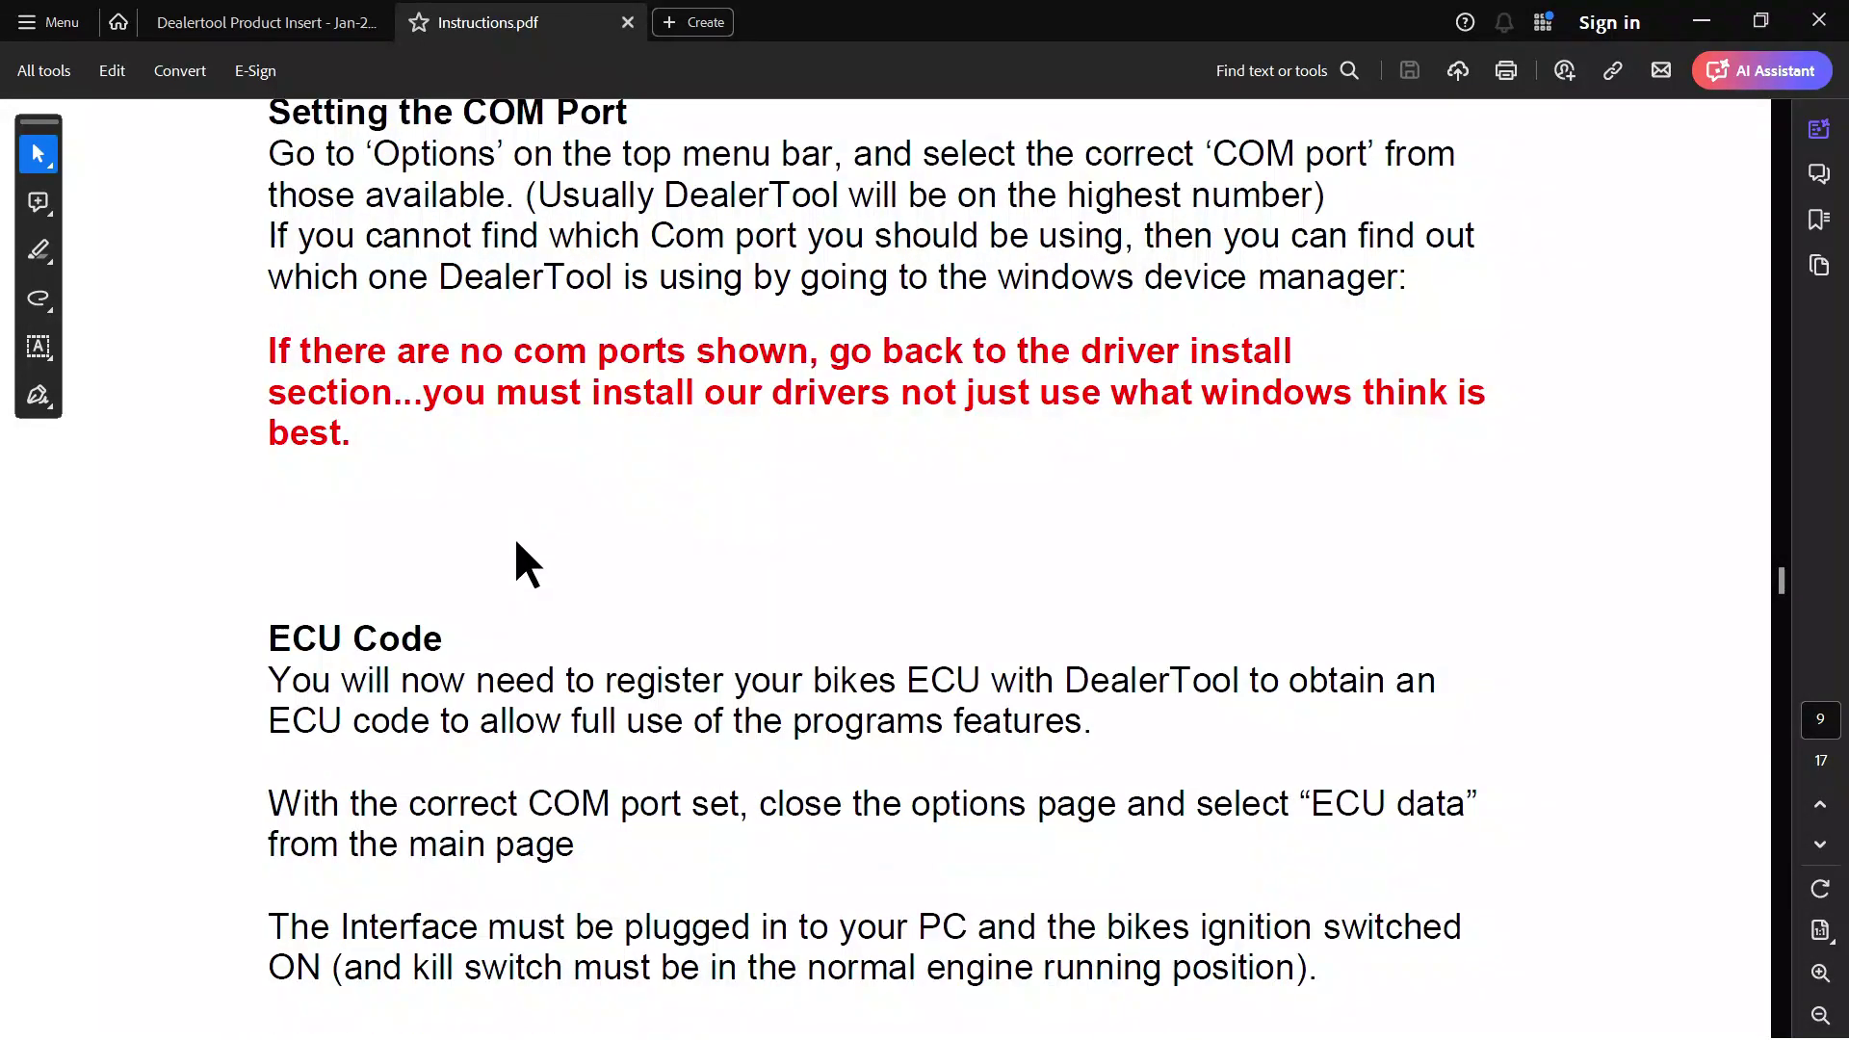
# Read the ECU Code section on registering the bike's ECU with DealerTool at the end of page 9
pyautogui.scroll(-3, 513, 536)
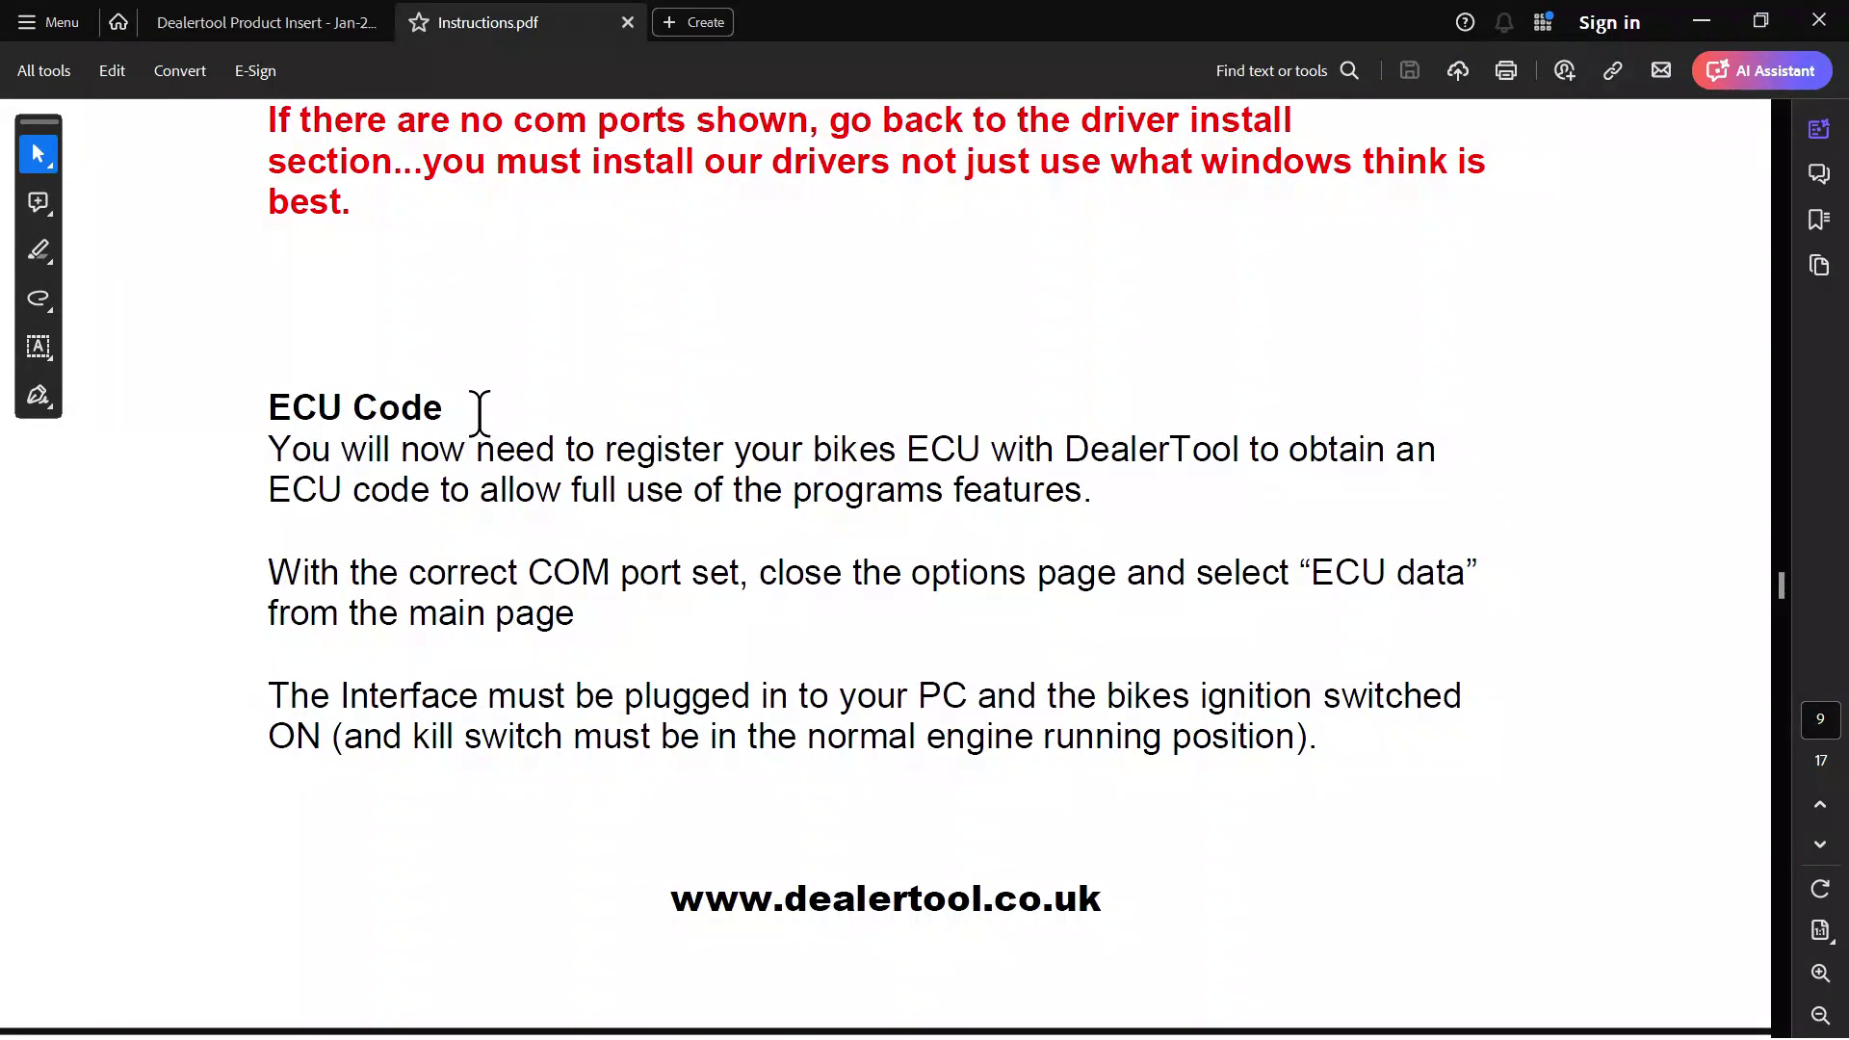
pyautogui.scroll(-1, 535, 373)
pyautogui.scroll(-1, 520, 379)
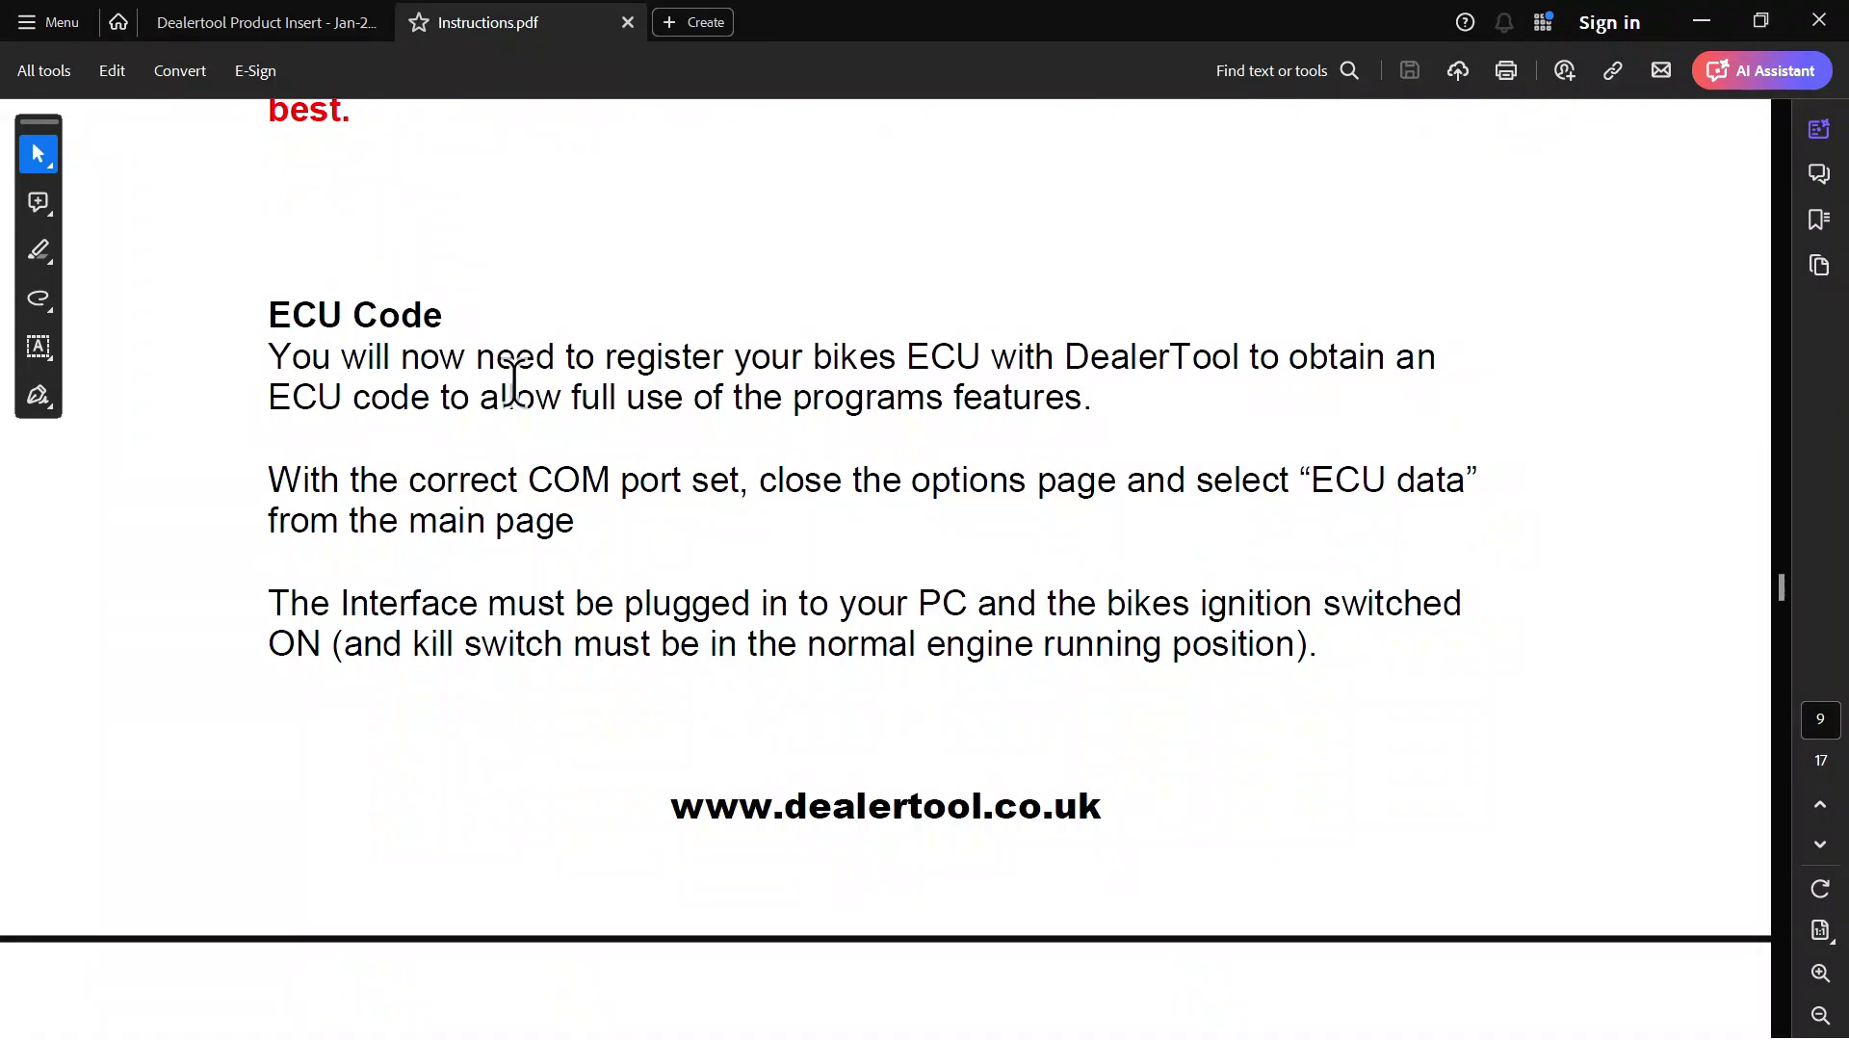
pyautogui.scroll(-1, 1002, 369)
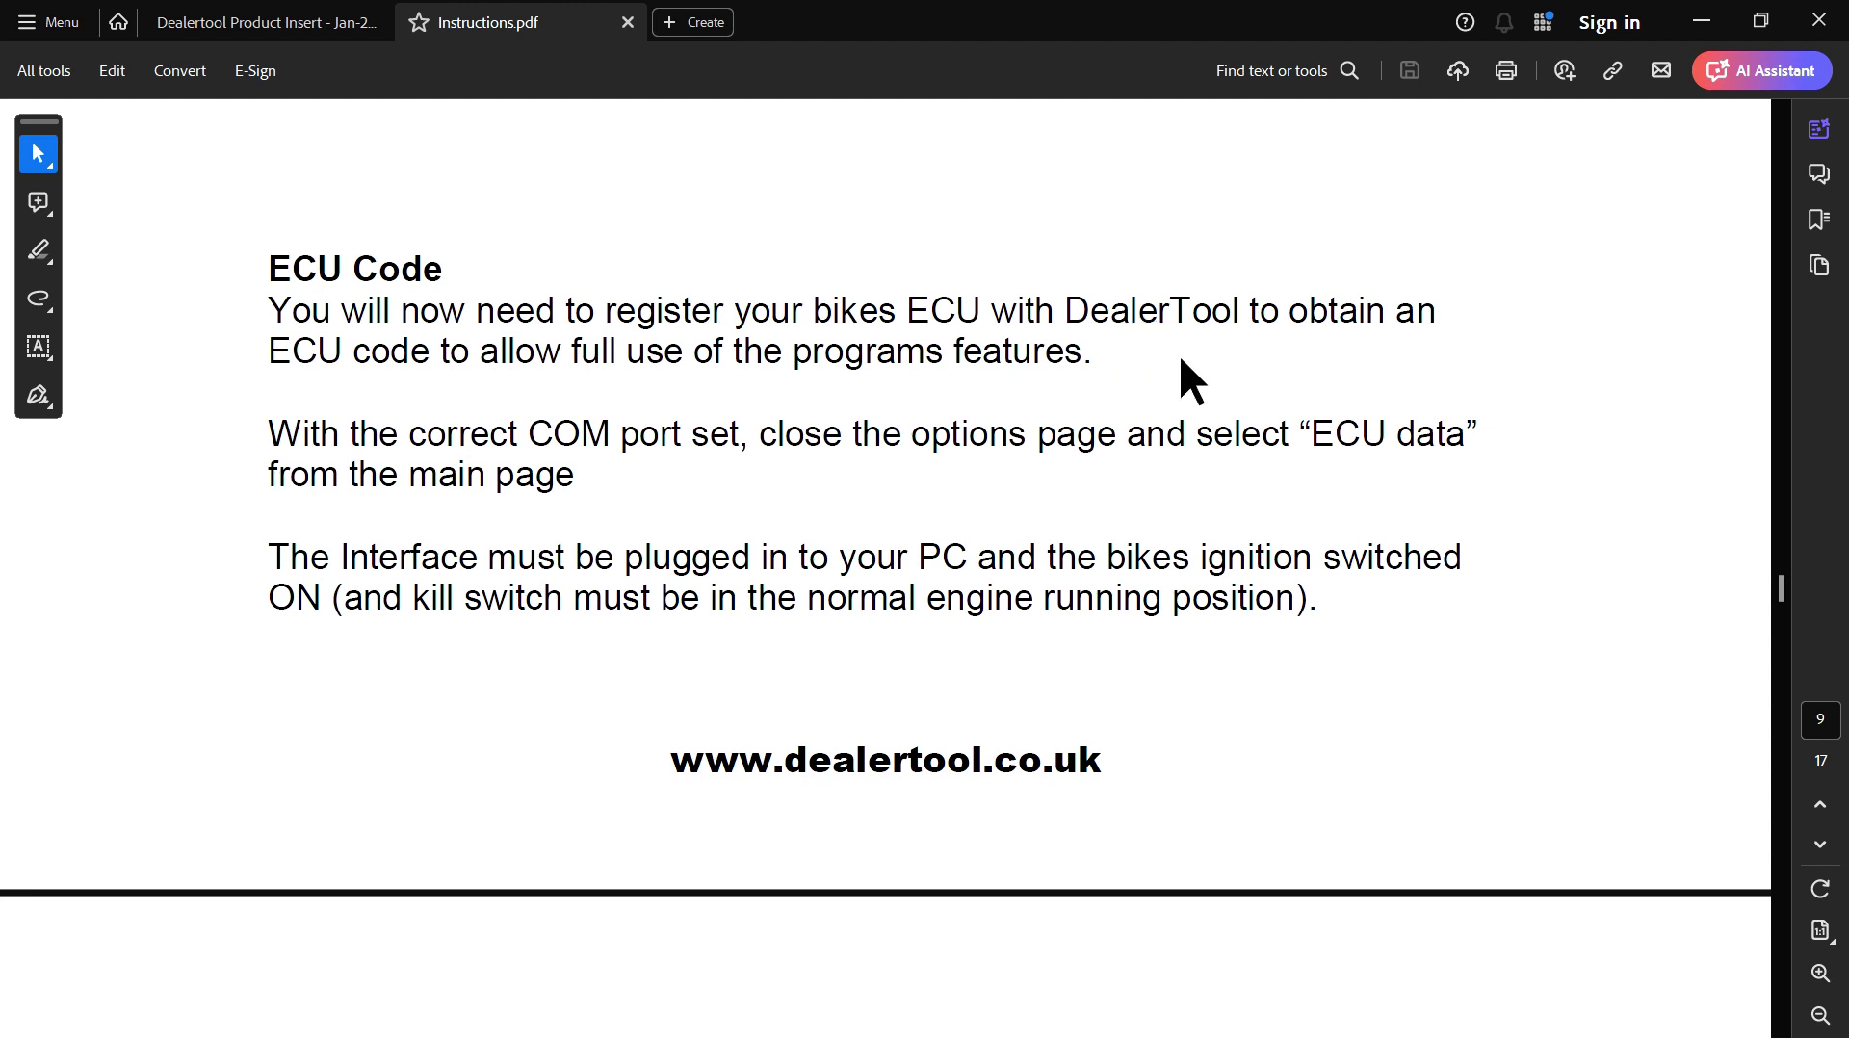
pyautogui.scroll(-2, 1177, 354)
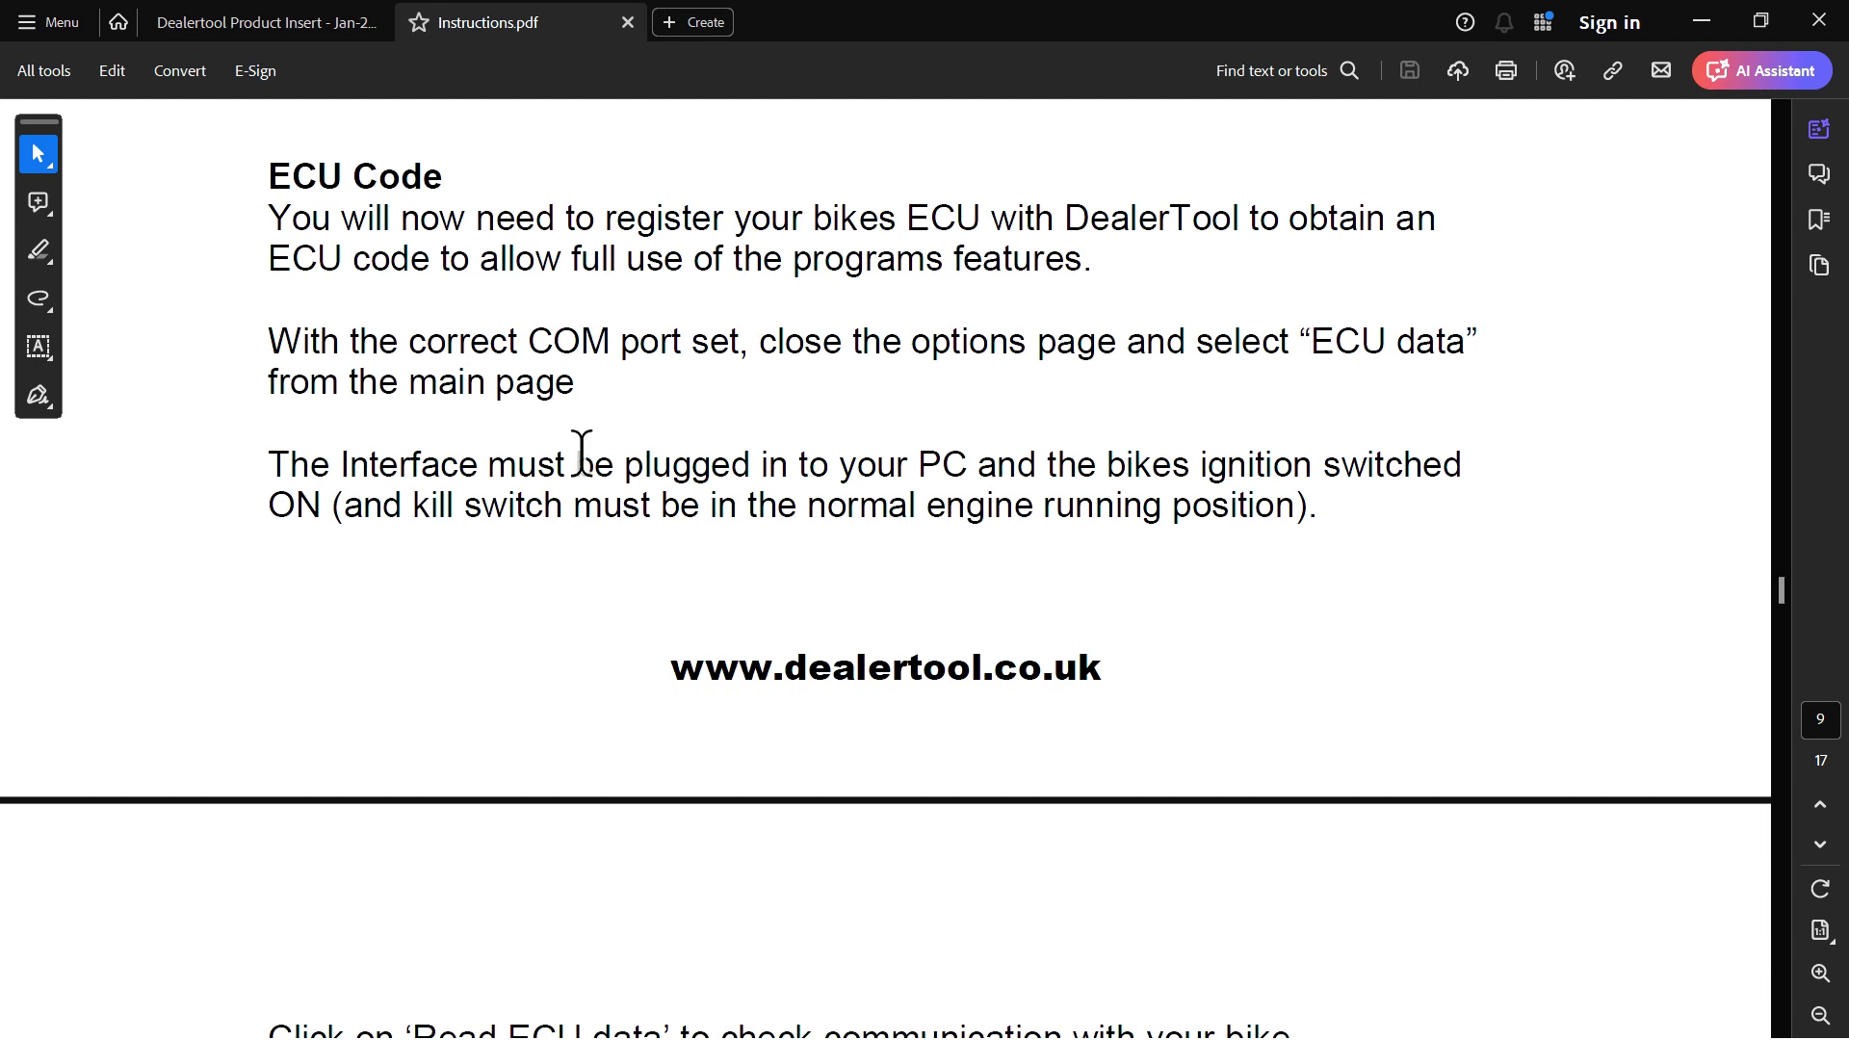
# Locate the ECU Data entry in page 9's main page illustration and review the COM port and ECU Code sections
pyautogui.scroll(15, 520, 390)
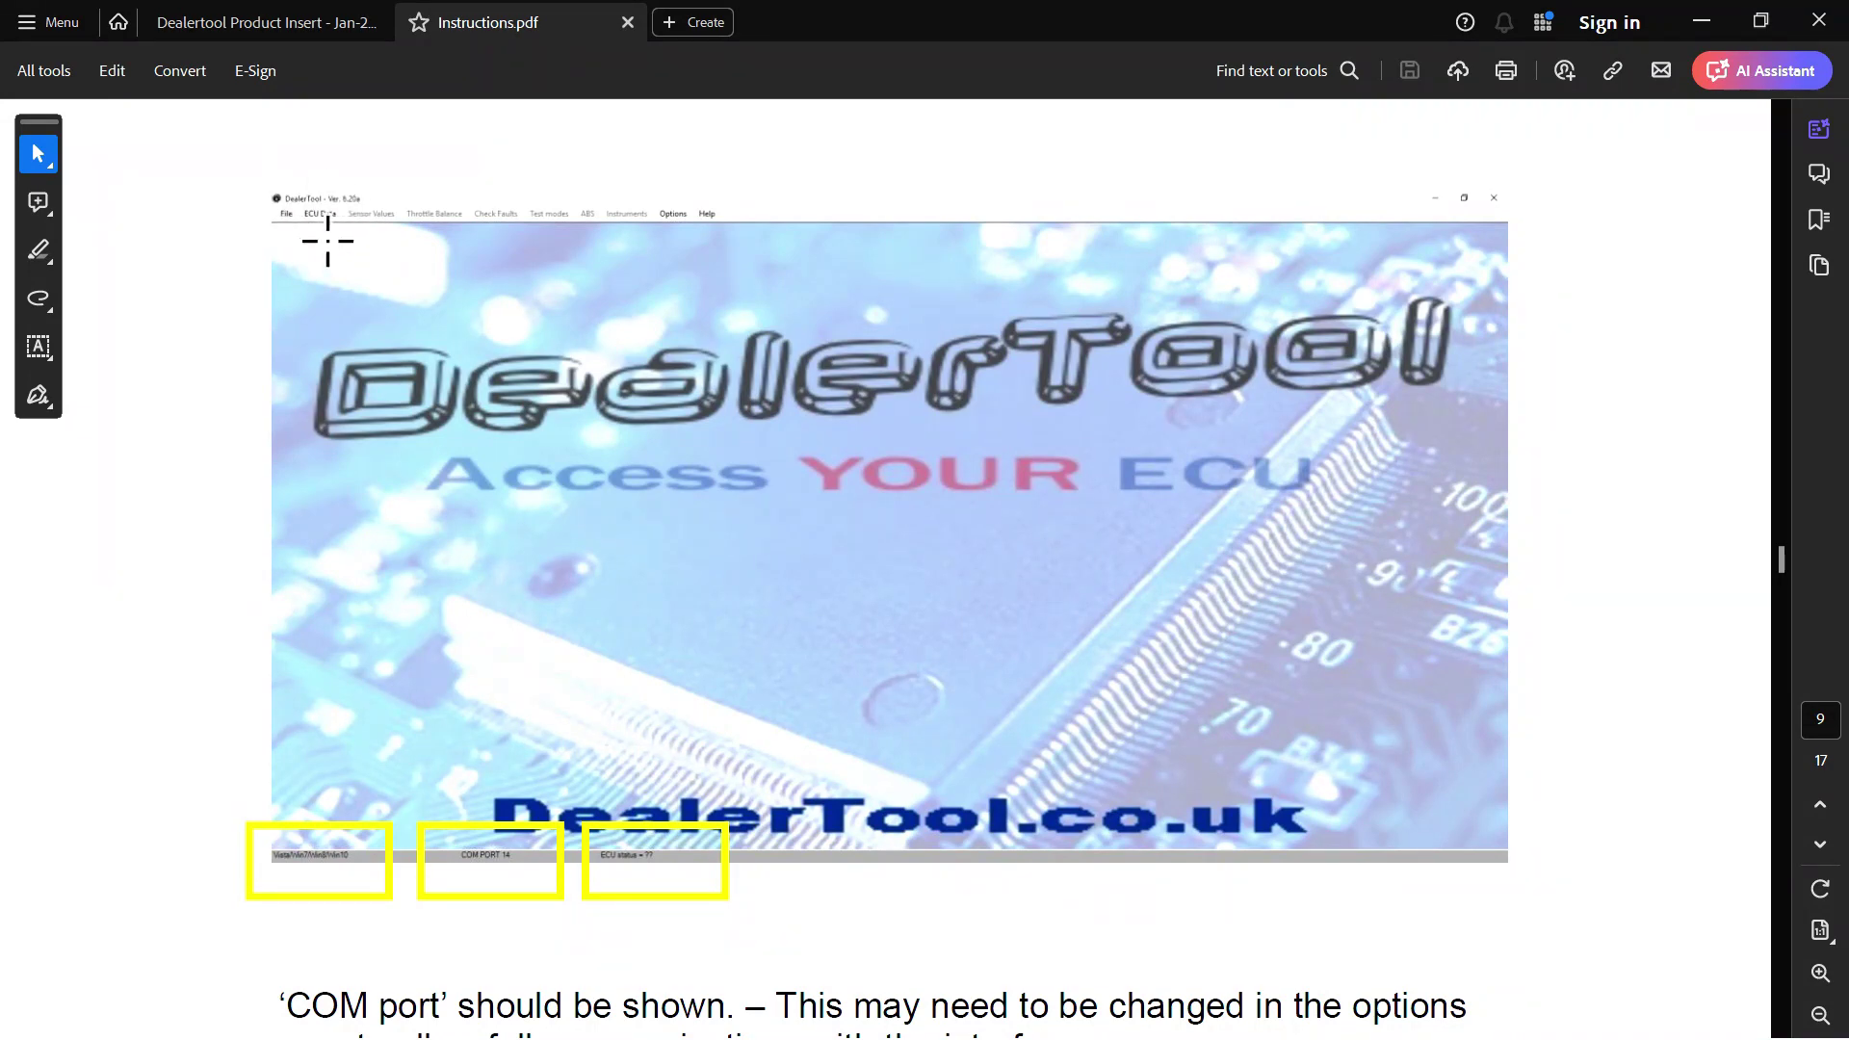
pyautogui.scroll(-8, 958, 413)
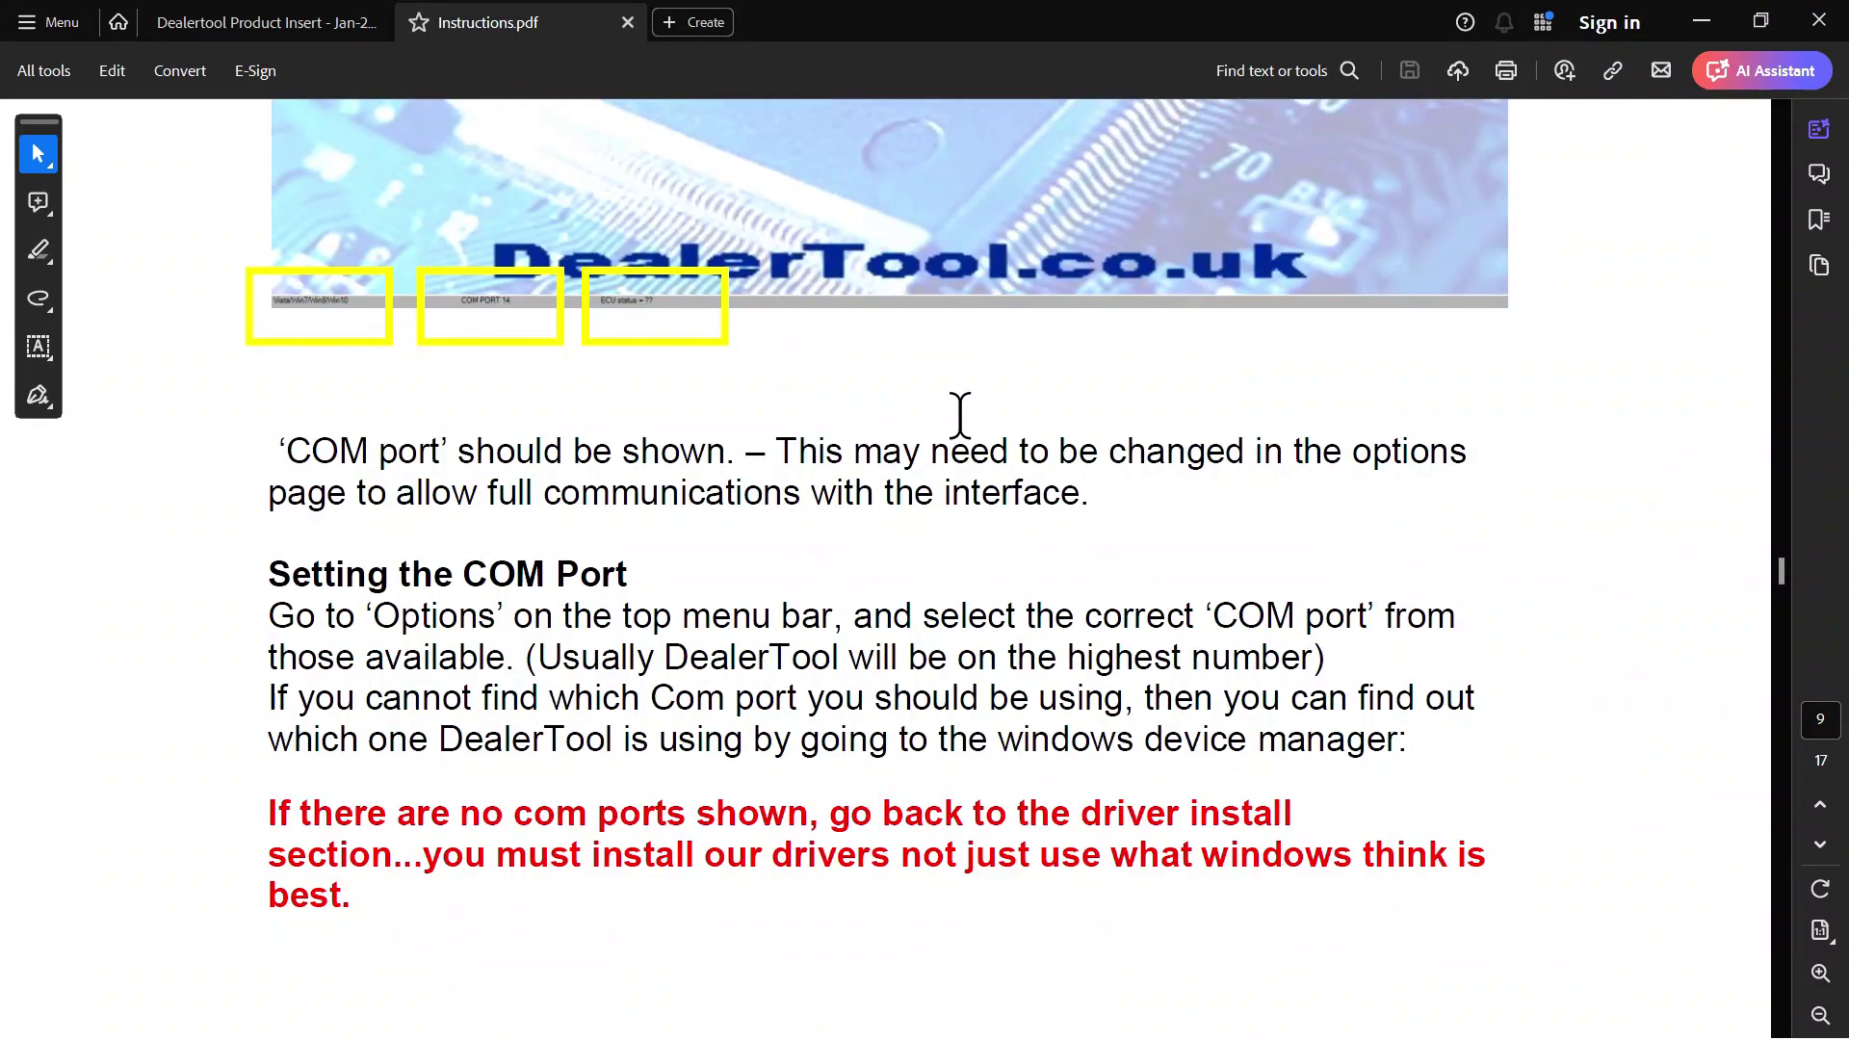
pyautogui.scroll(-5, 430, 520)
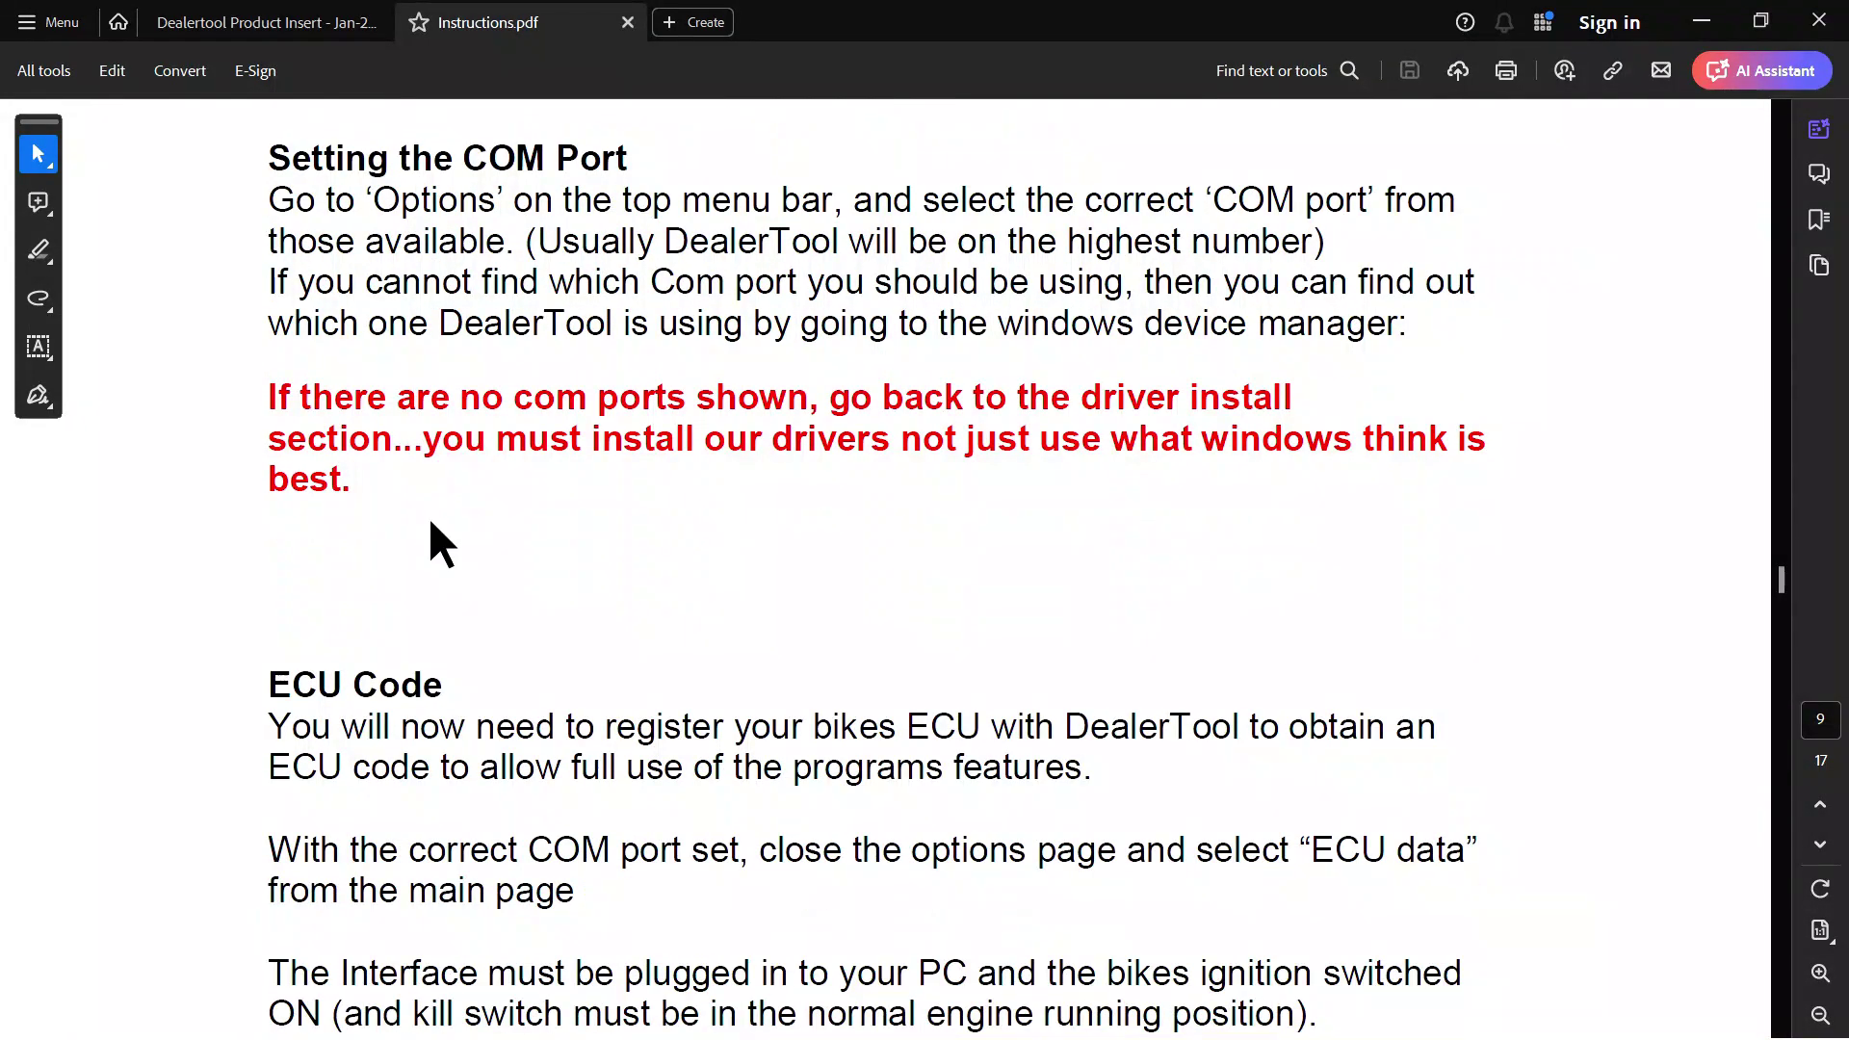
pyautogui.scroll(-7, 624, 583)
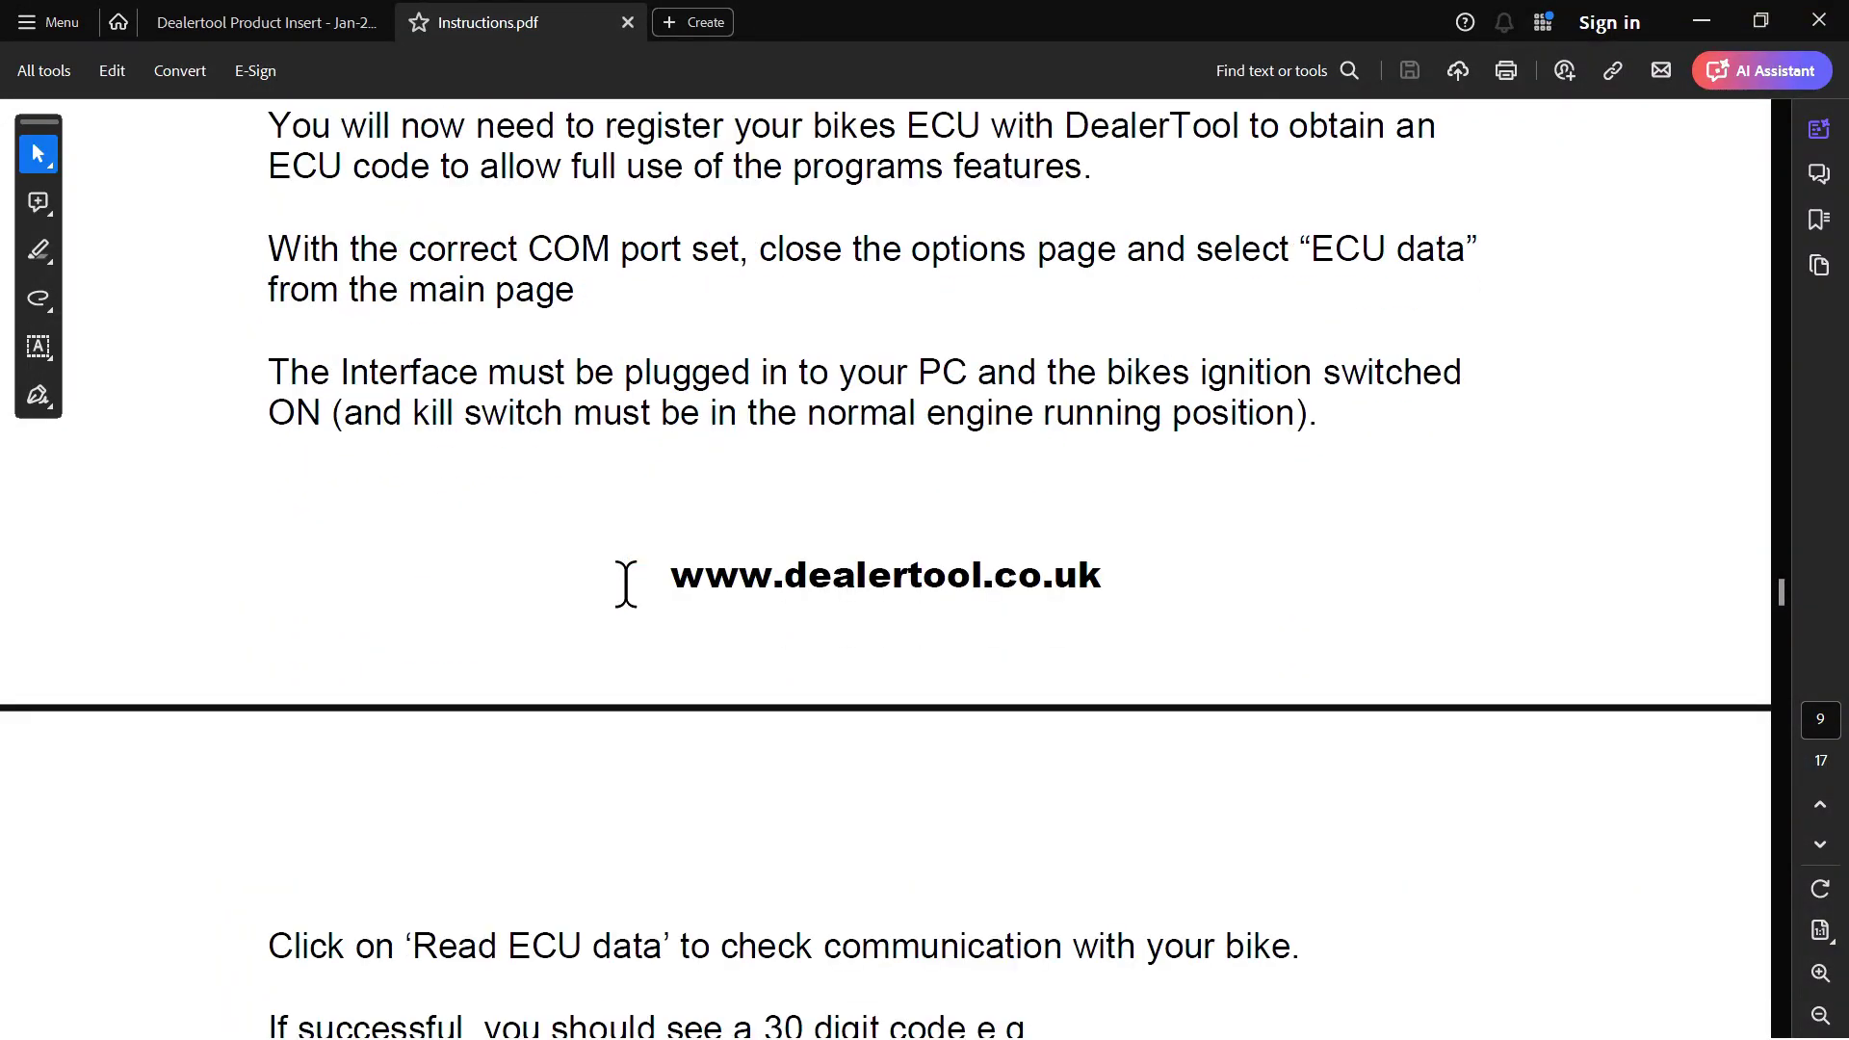
# Read the Read ECU data instructions and red timing note on page 10, and examine the ECU Data window illustration
pyautogui.scroll(-2, 627, 580)
pyautogui.scroll(-2, 626, 579)
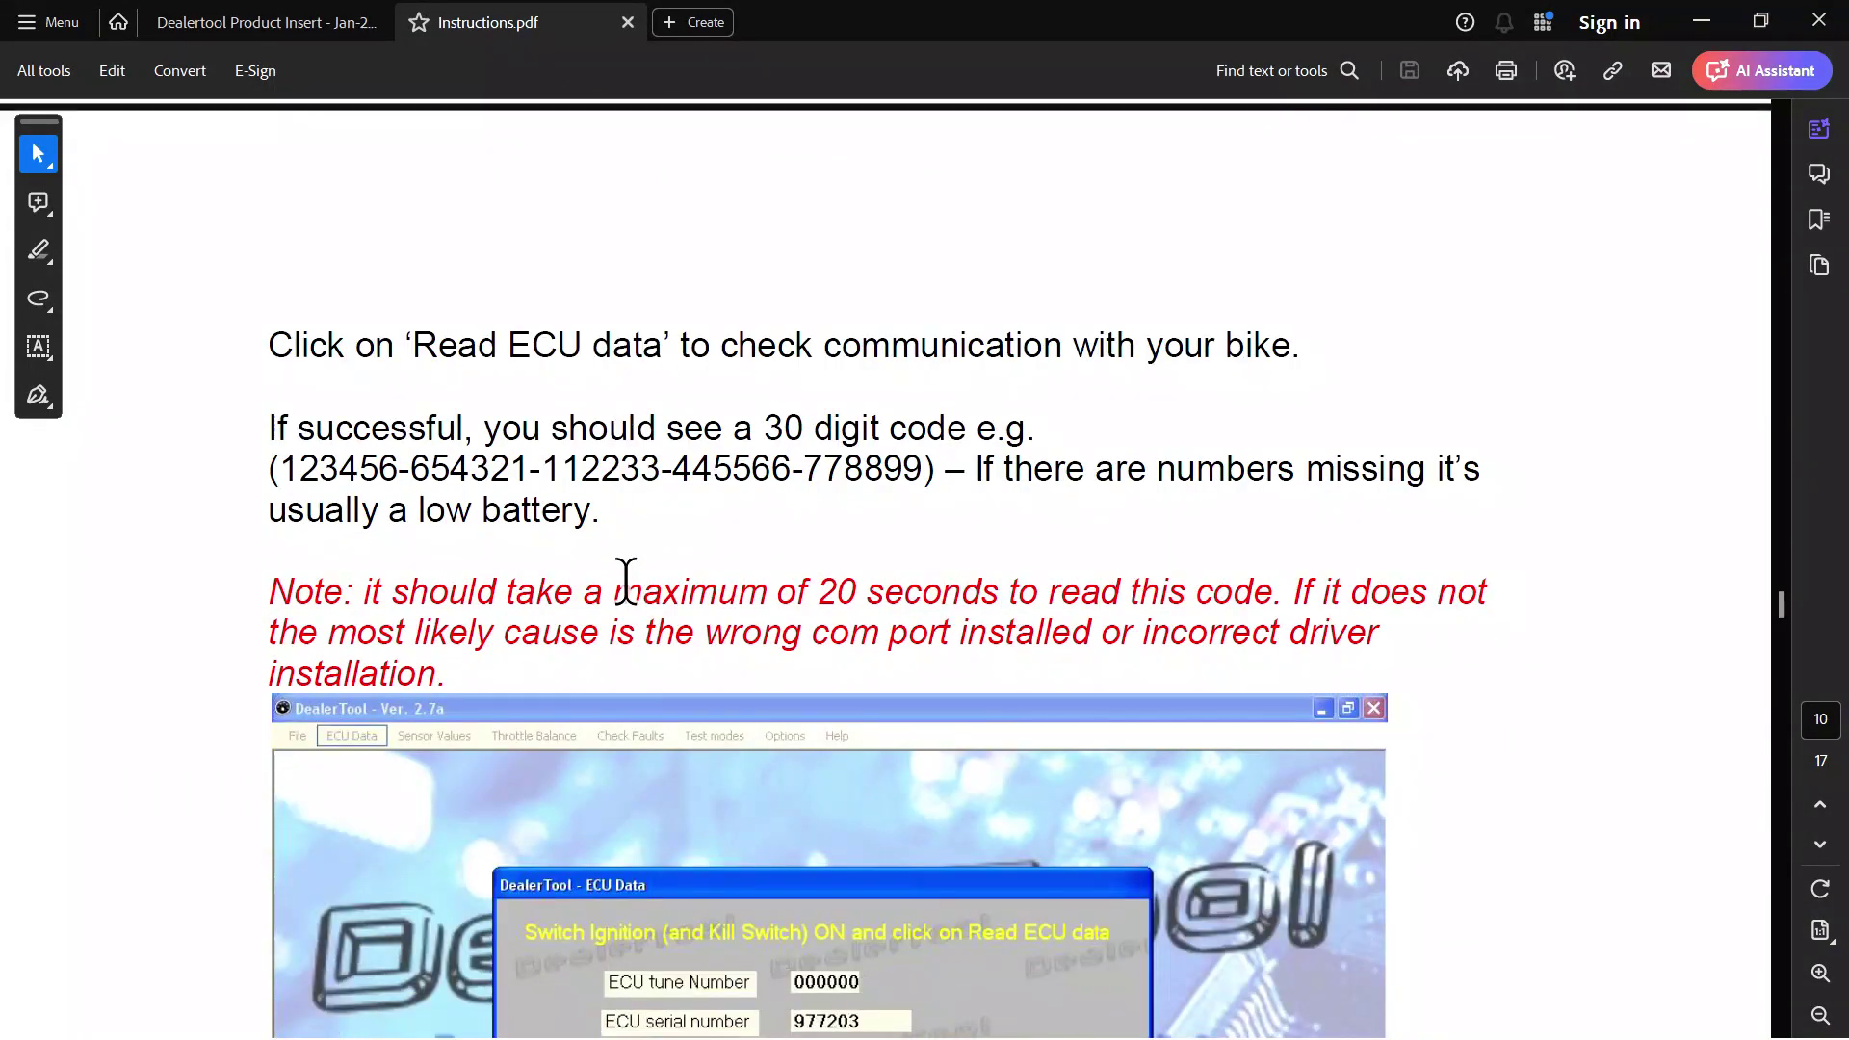
pyautogui.scroll(-3, 1217, 347)
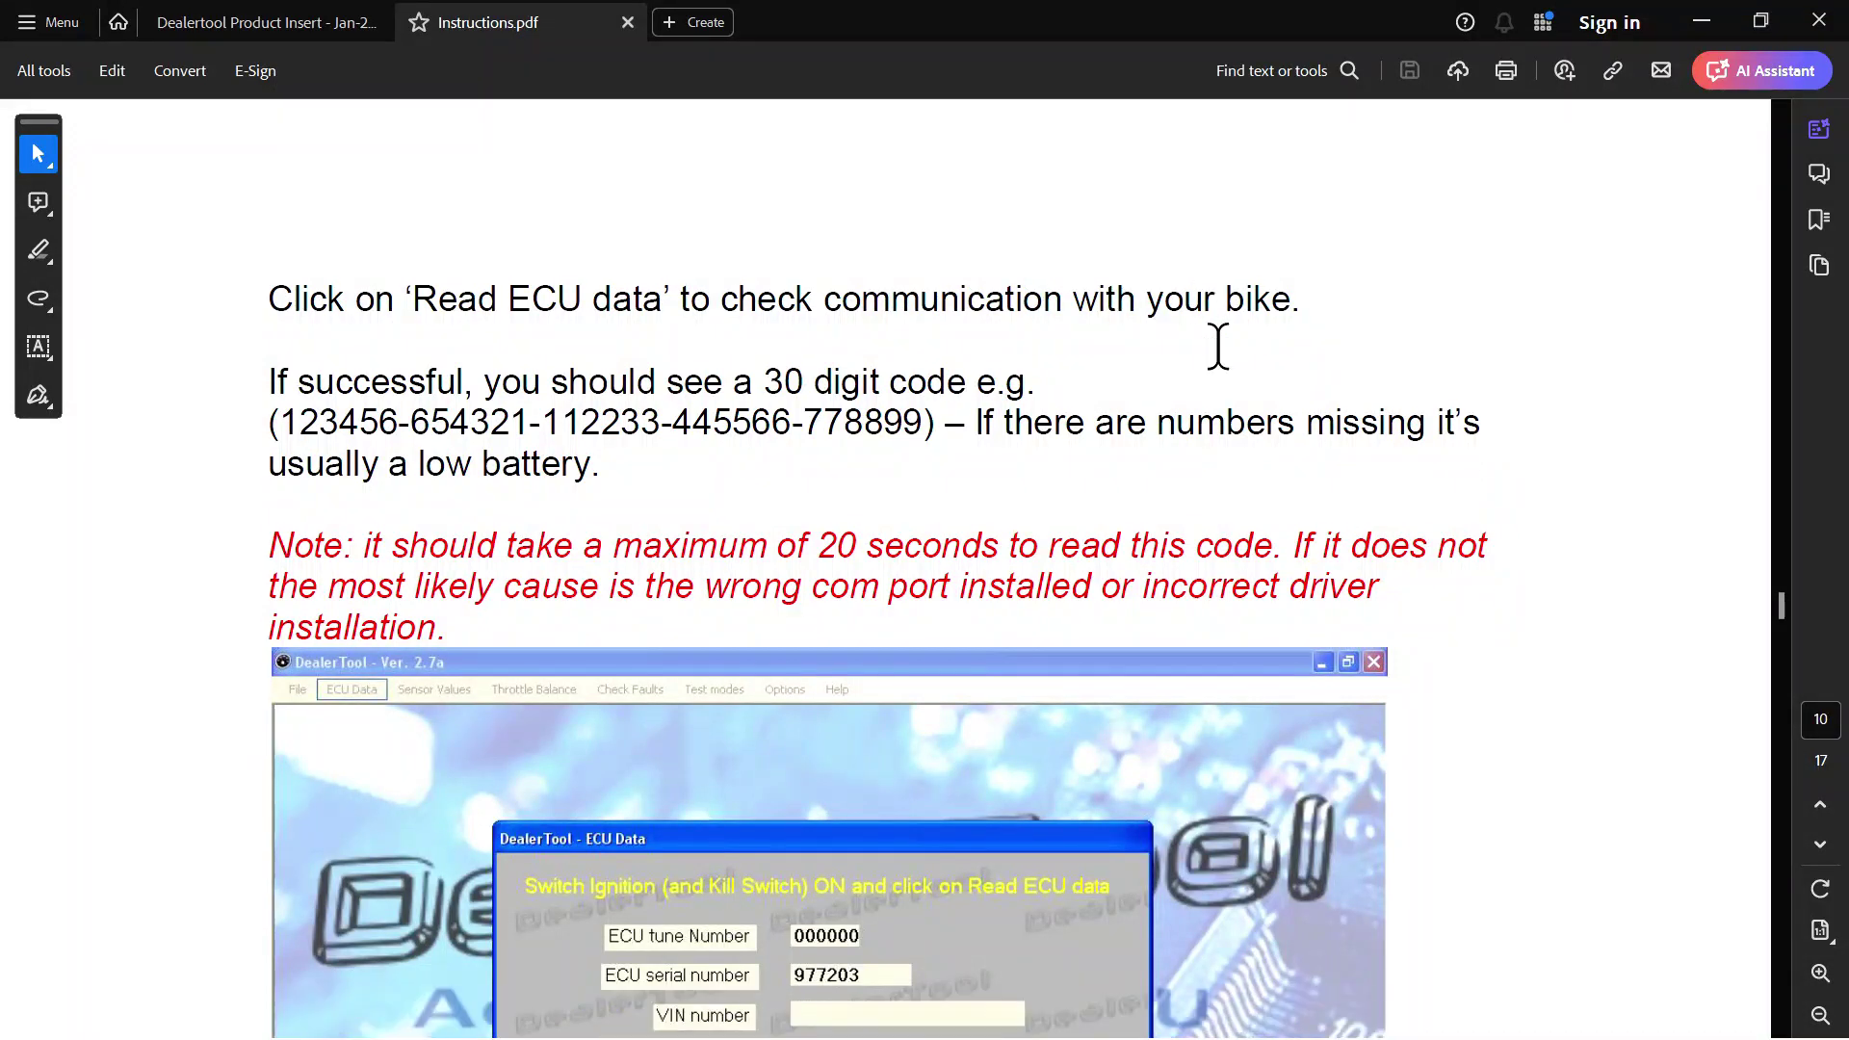
pyautogui.scroll(-1, 1219, 346)
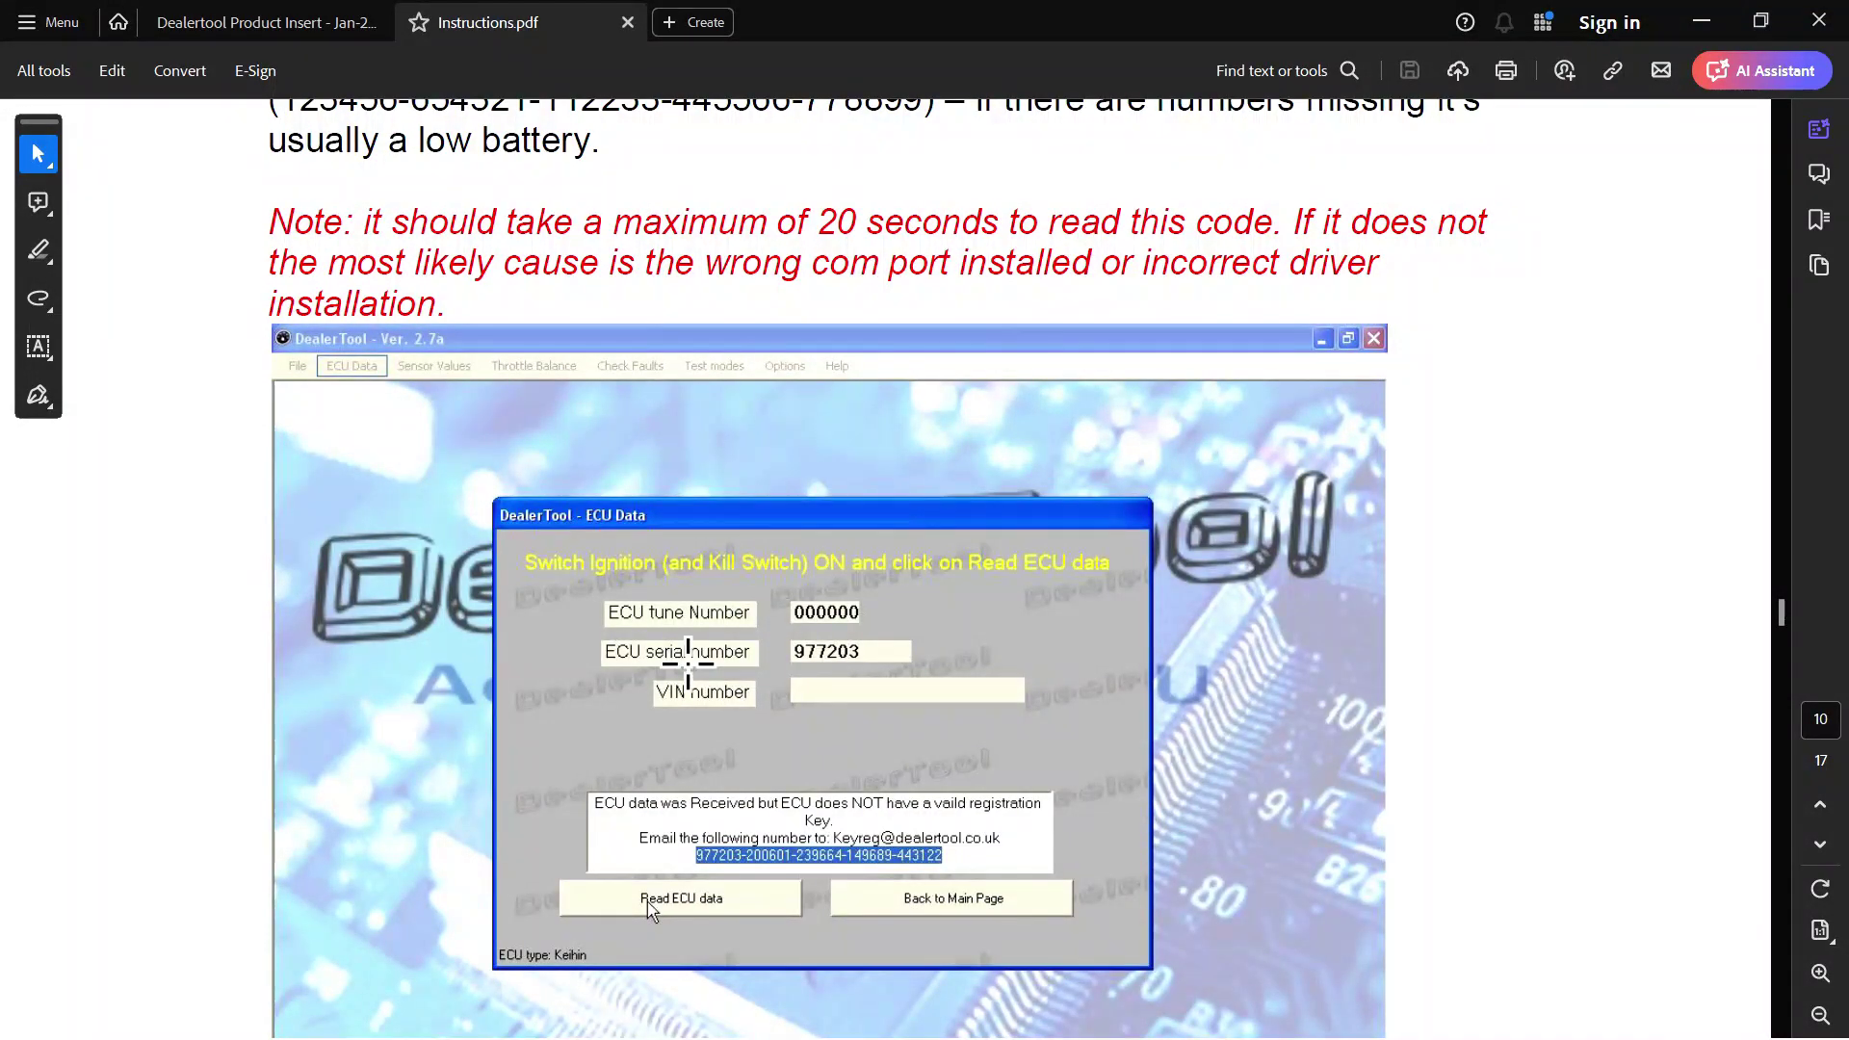
pyautogui.scroll(-1, 794, 494)
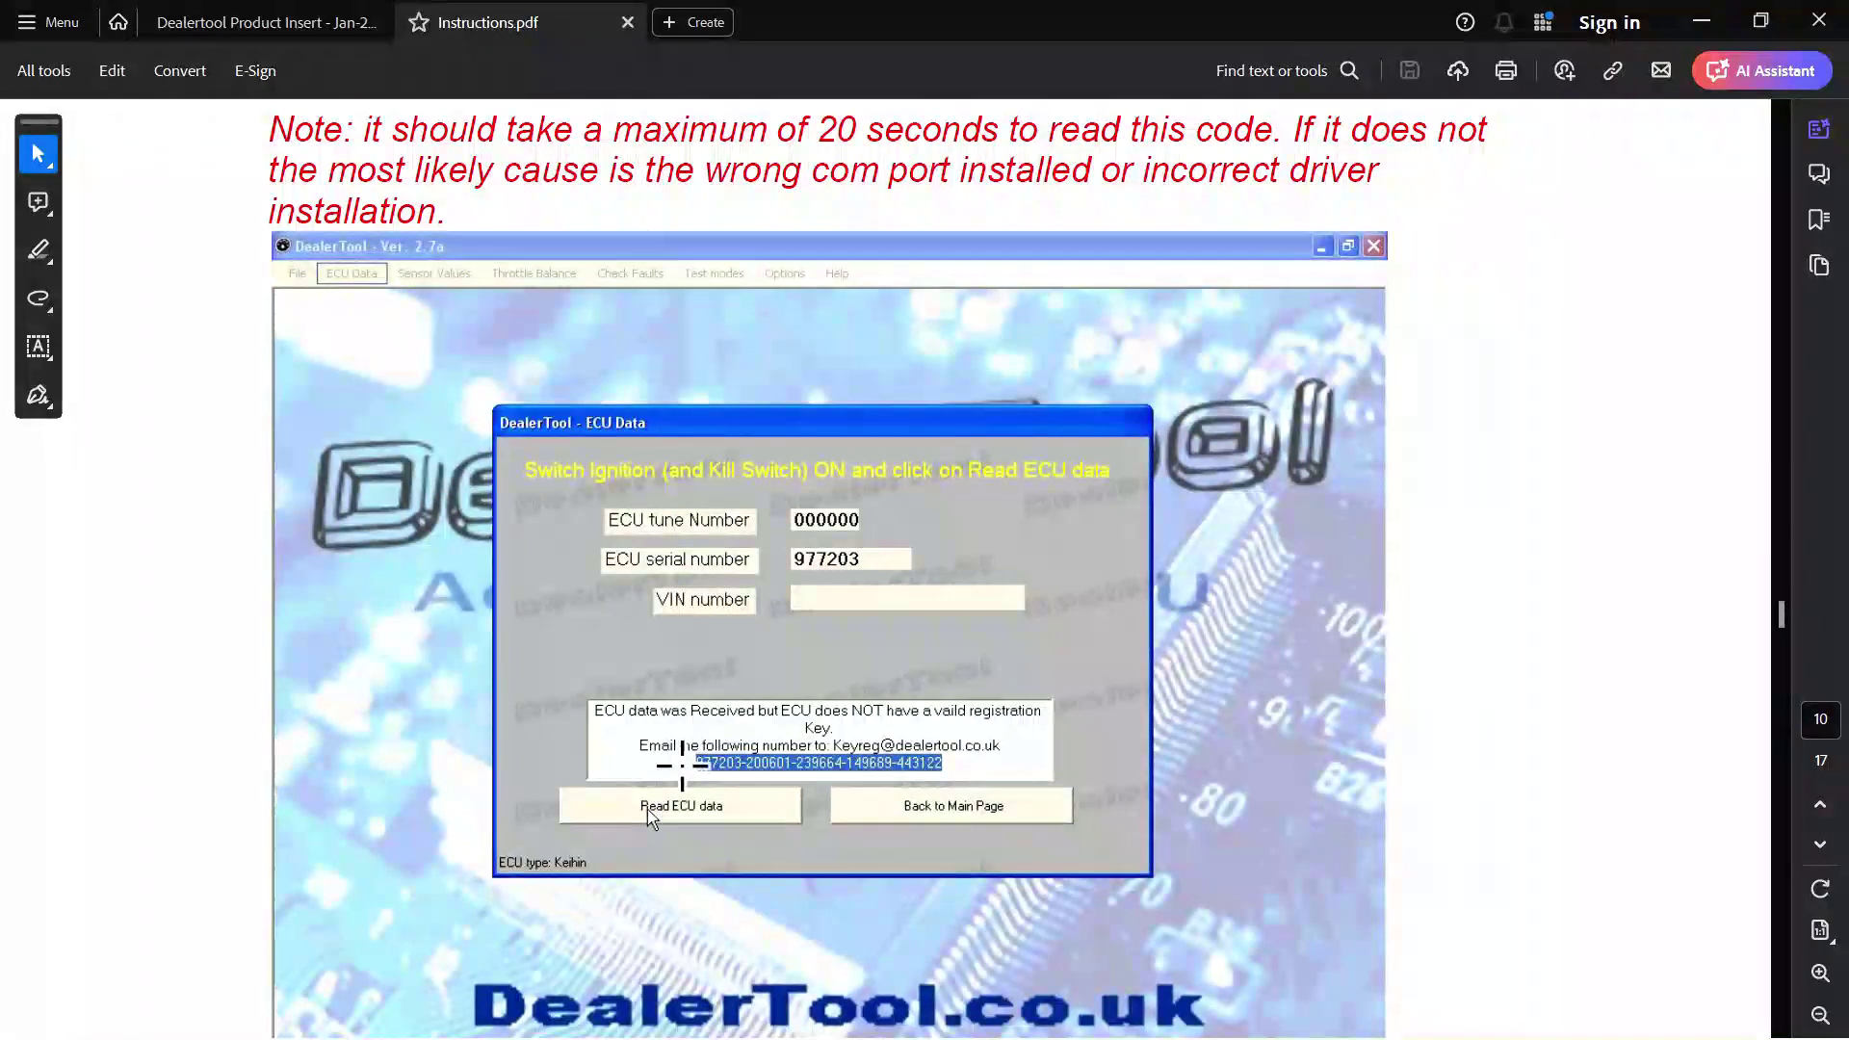
# Read page 10's instructions on emailing the ECU code, the free key code and entering the registration code
pyautogui.scroll(-5, 935, 767)
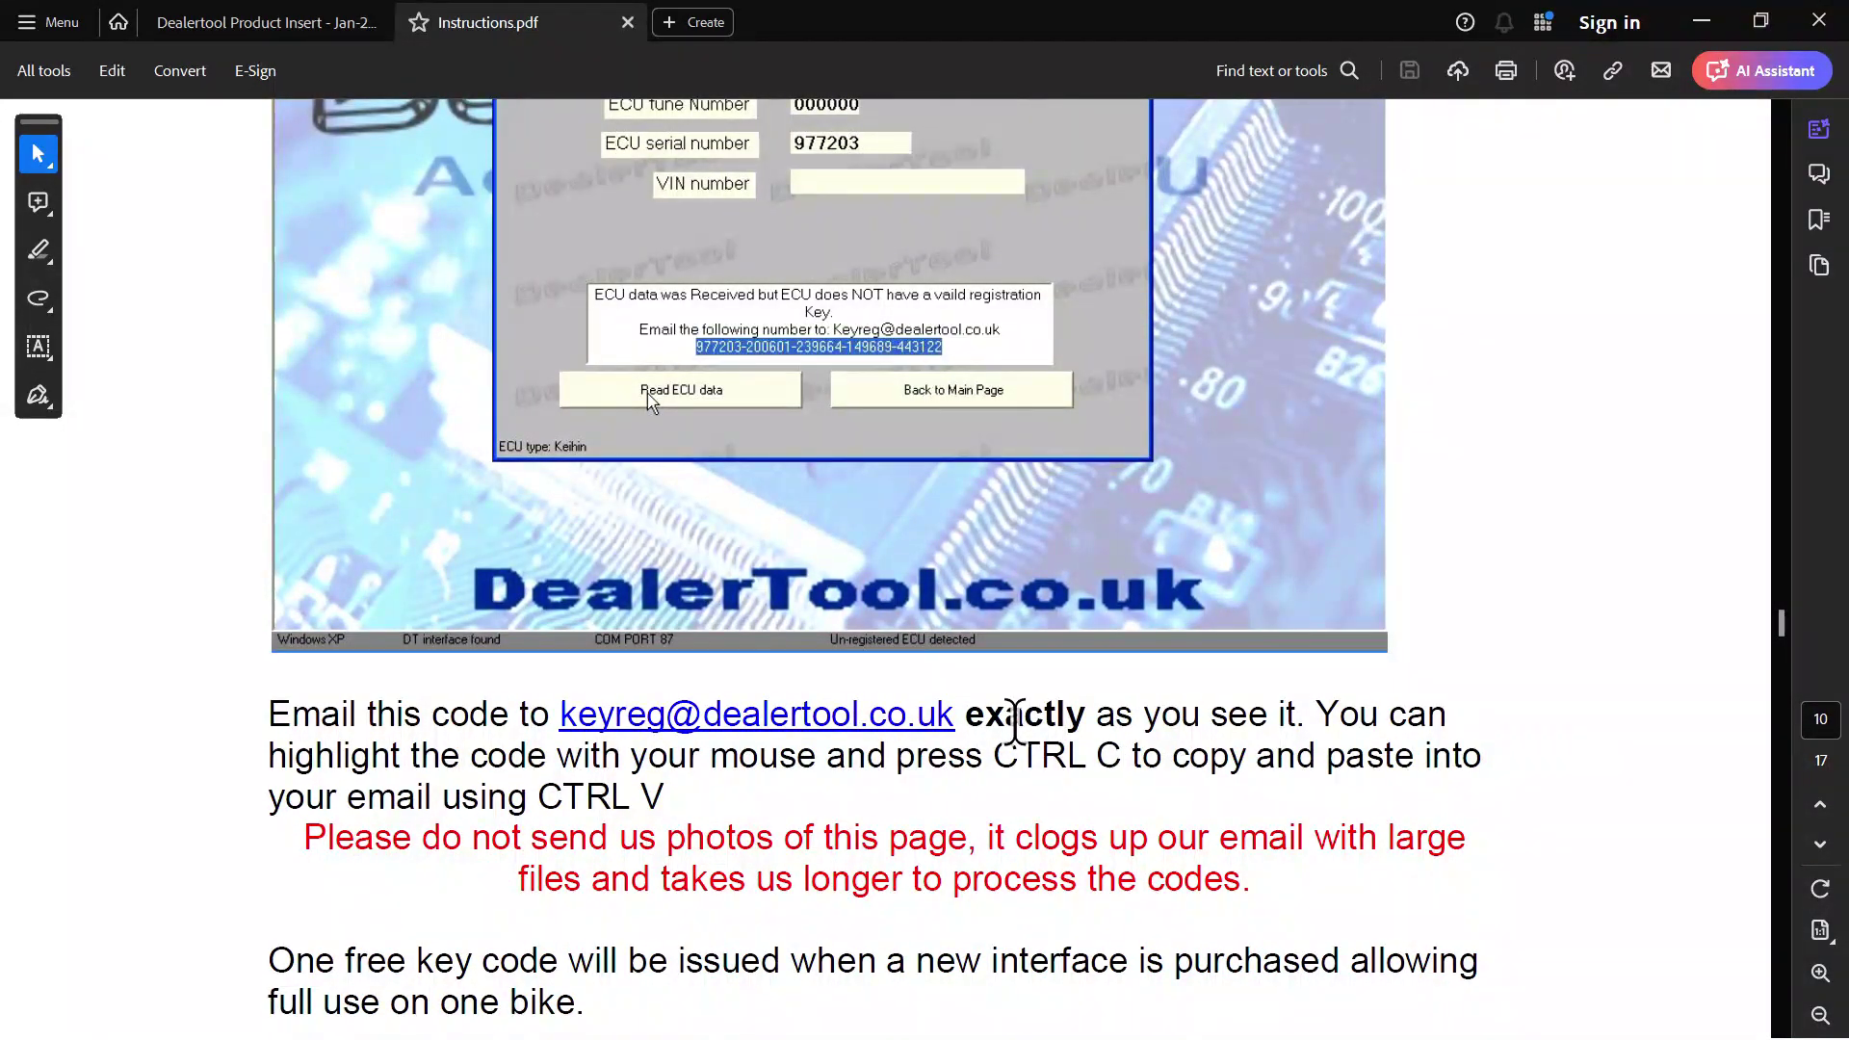
pyautogui.scroll(-1, 1502, 646)
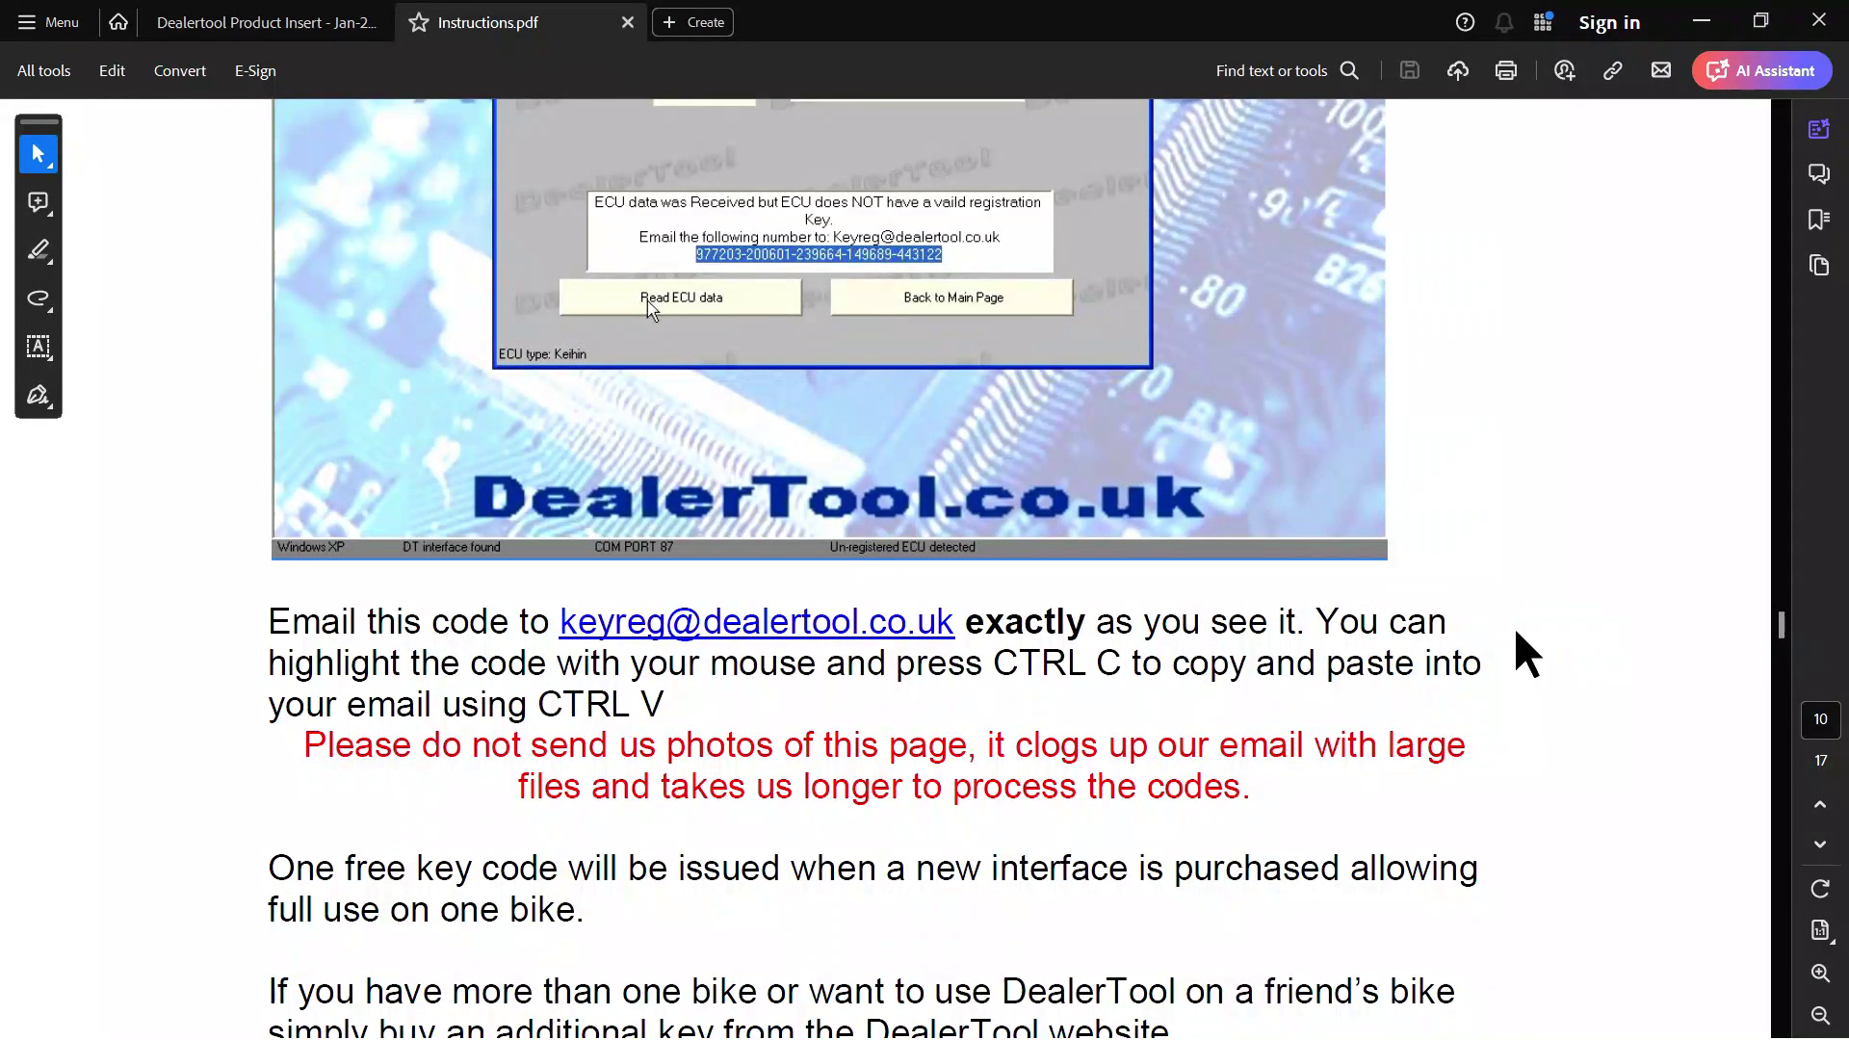
pyautogui.scroll(-2, 1518, 634)
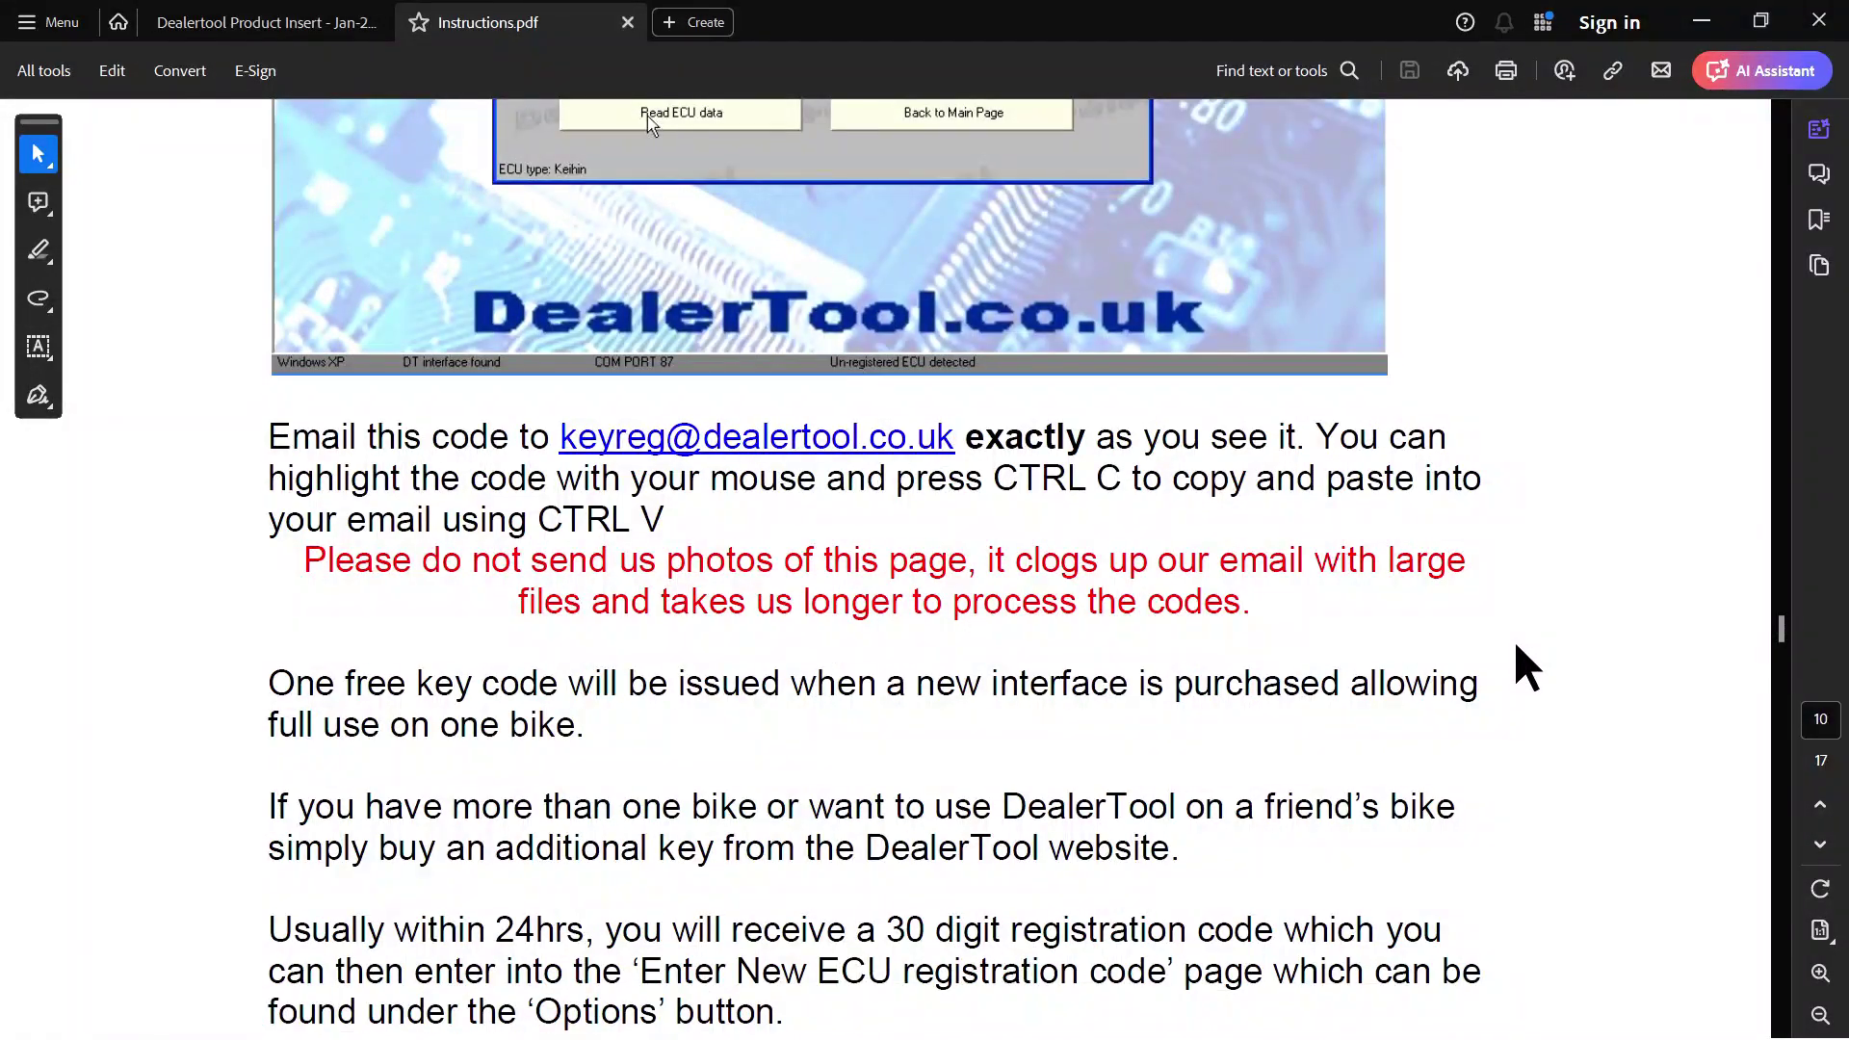
pyautogui.scroll(-2, 1521, 669)
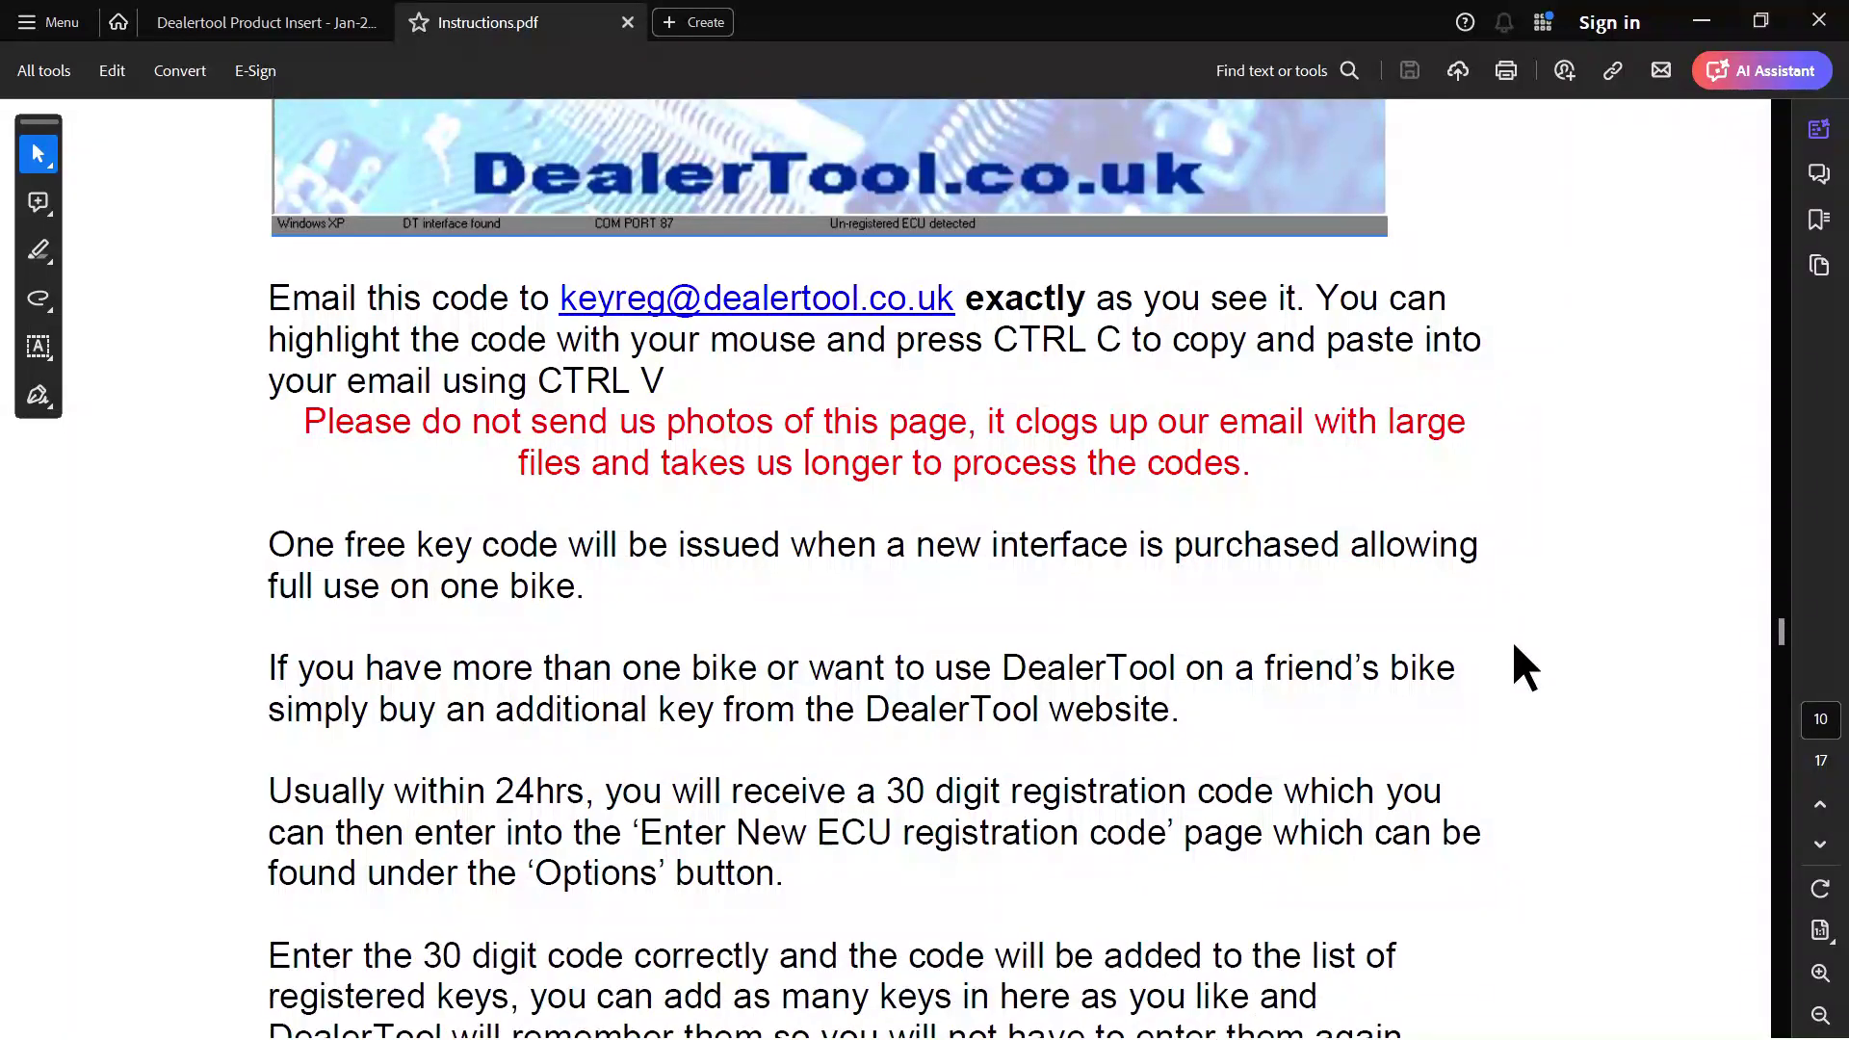
pyautogui.scroll(-2, 1514, 639)
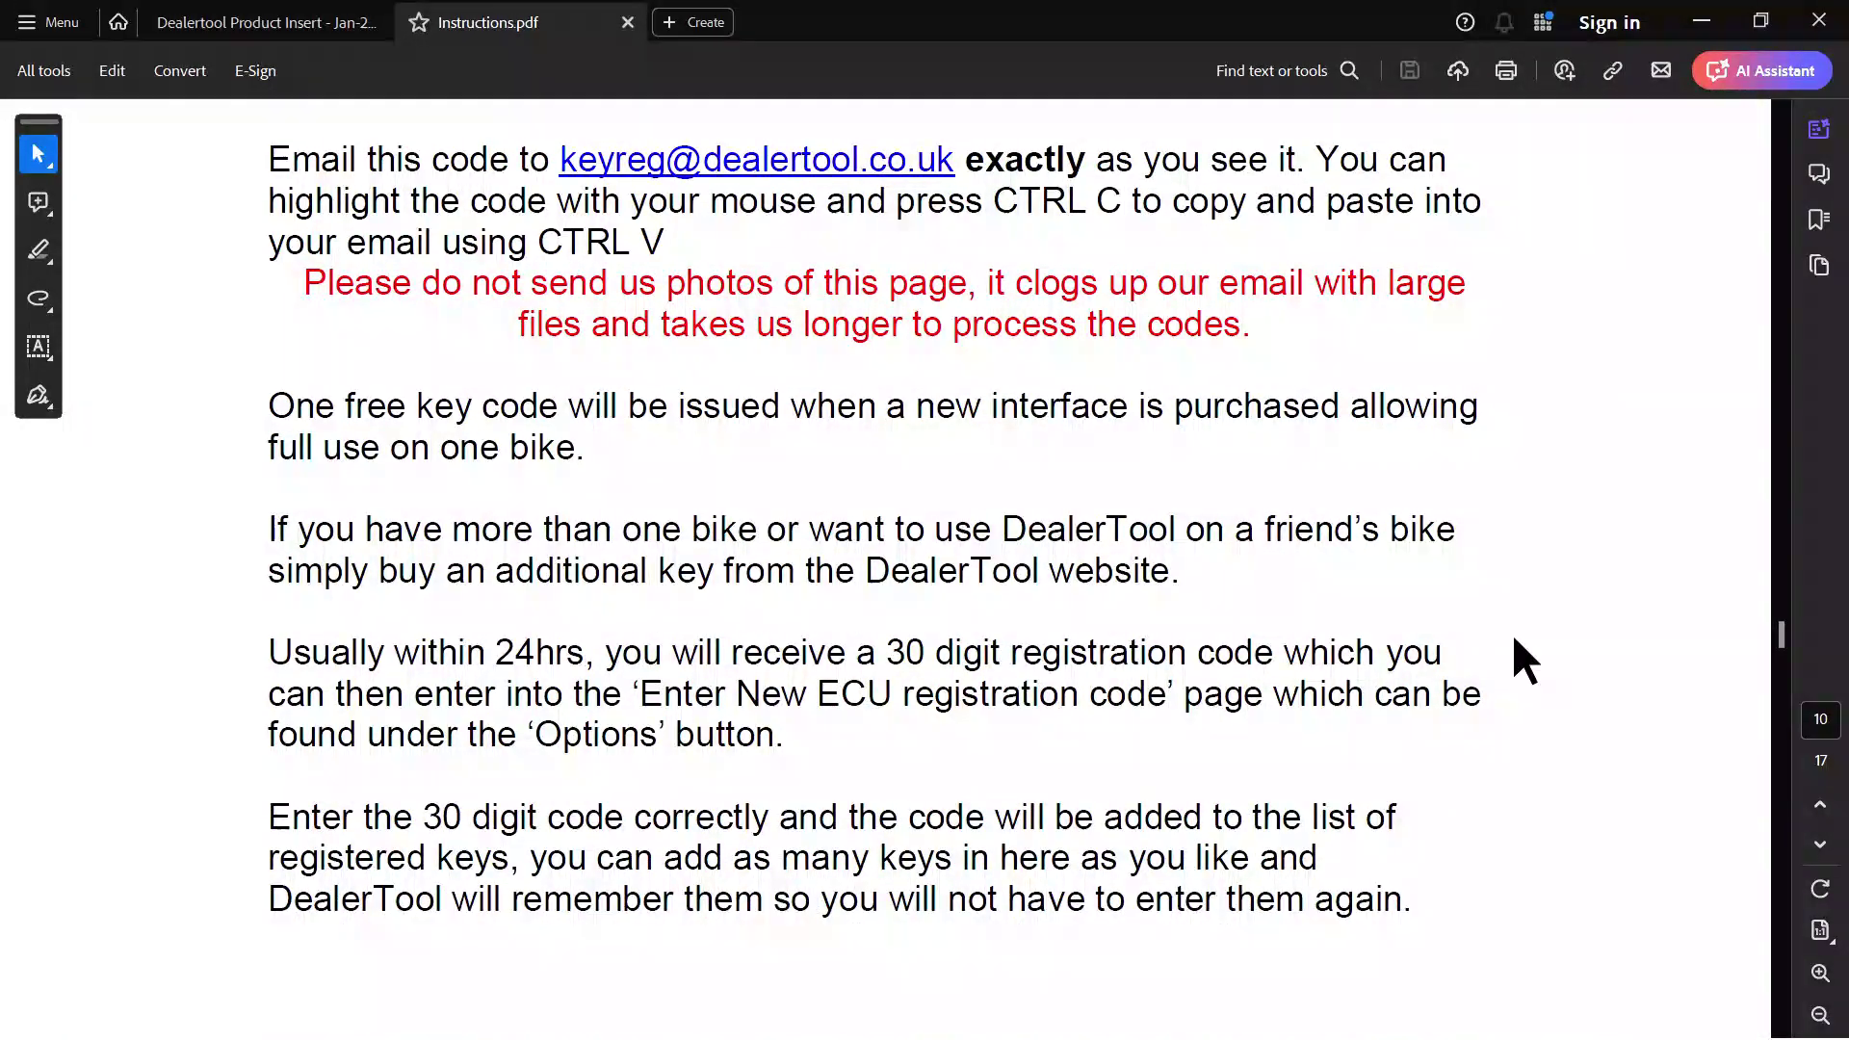
# Go back to page 10's ECU Data illustration and examine the highlighted code and the message around it
pyautogui.scroll(5, 1515, 639)
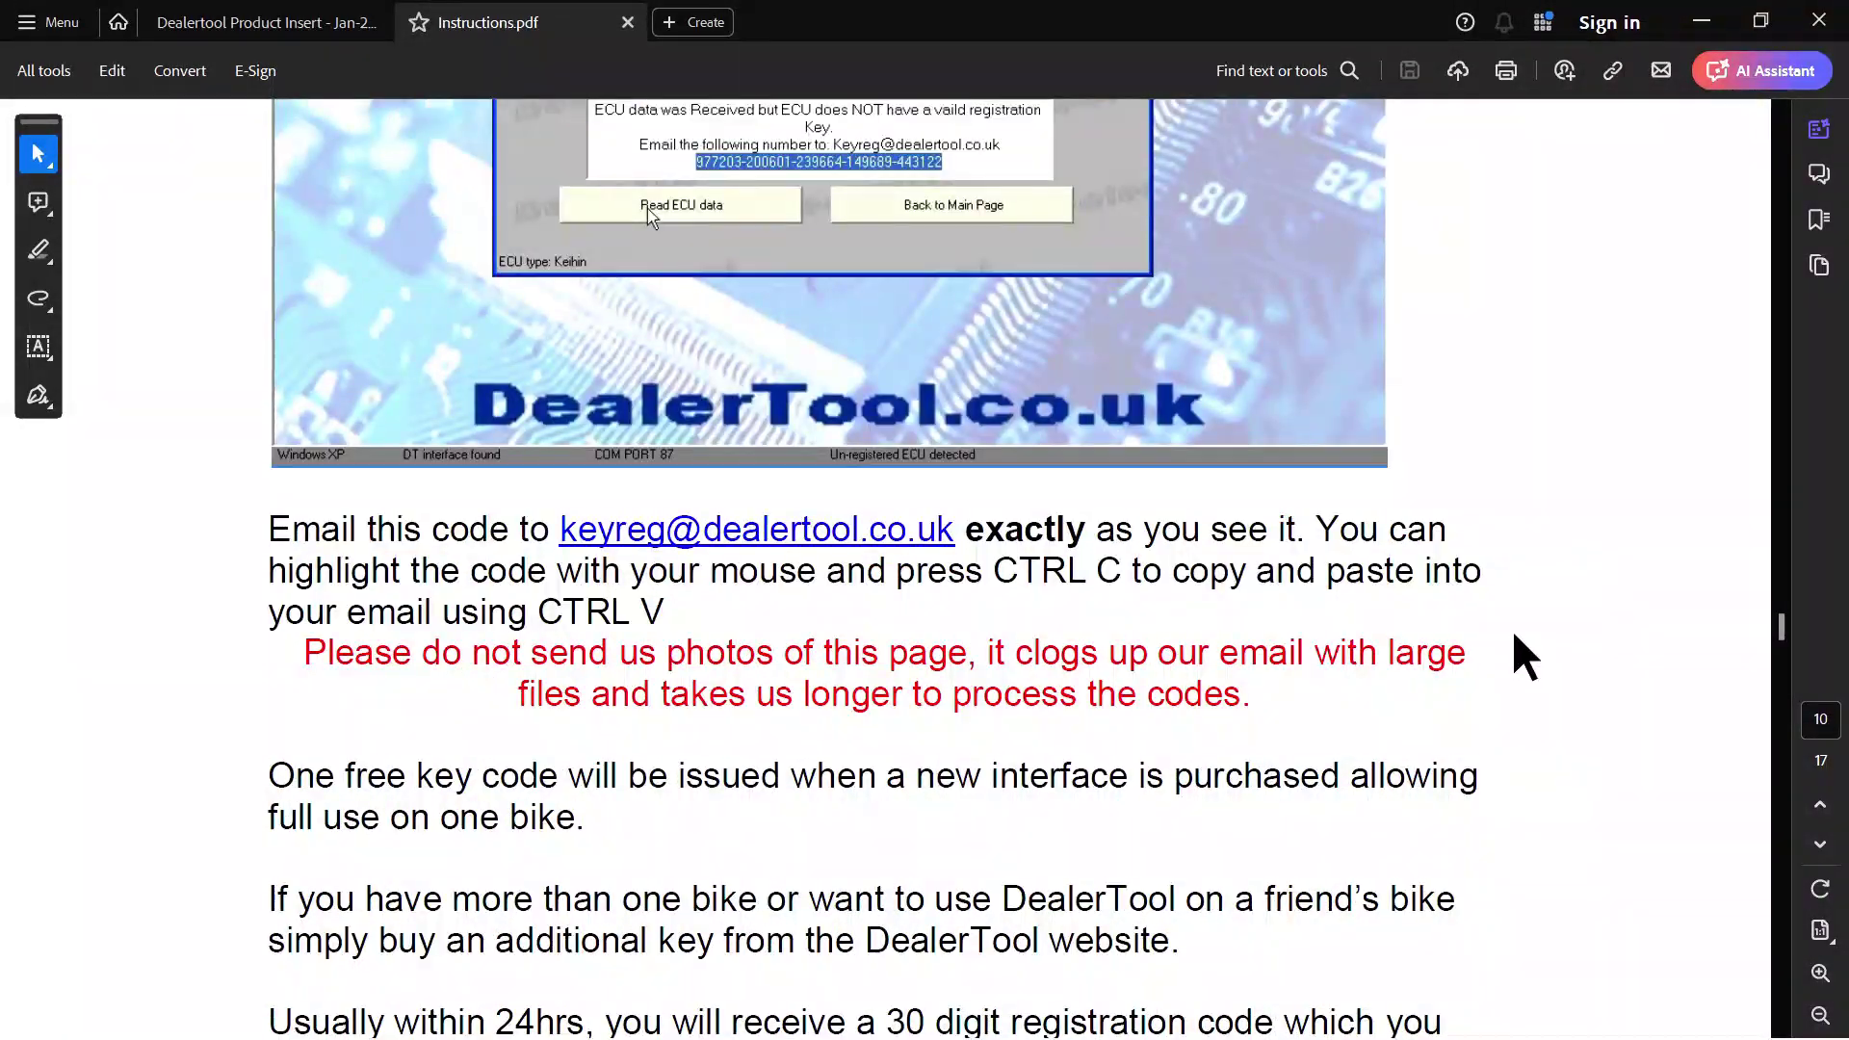
pyautogui.scroll(3, 1522, 654)
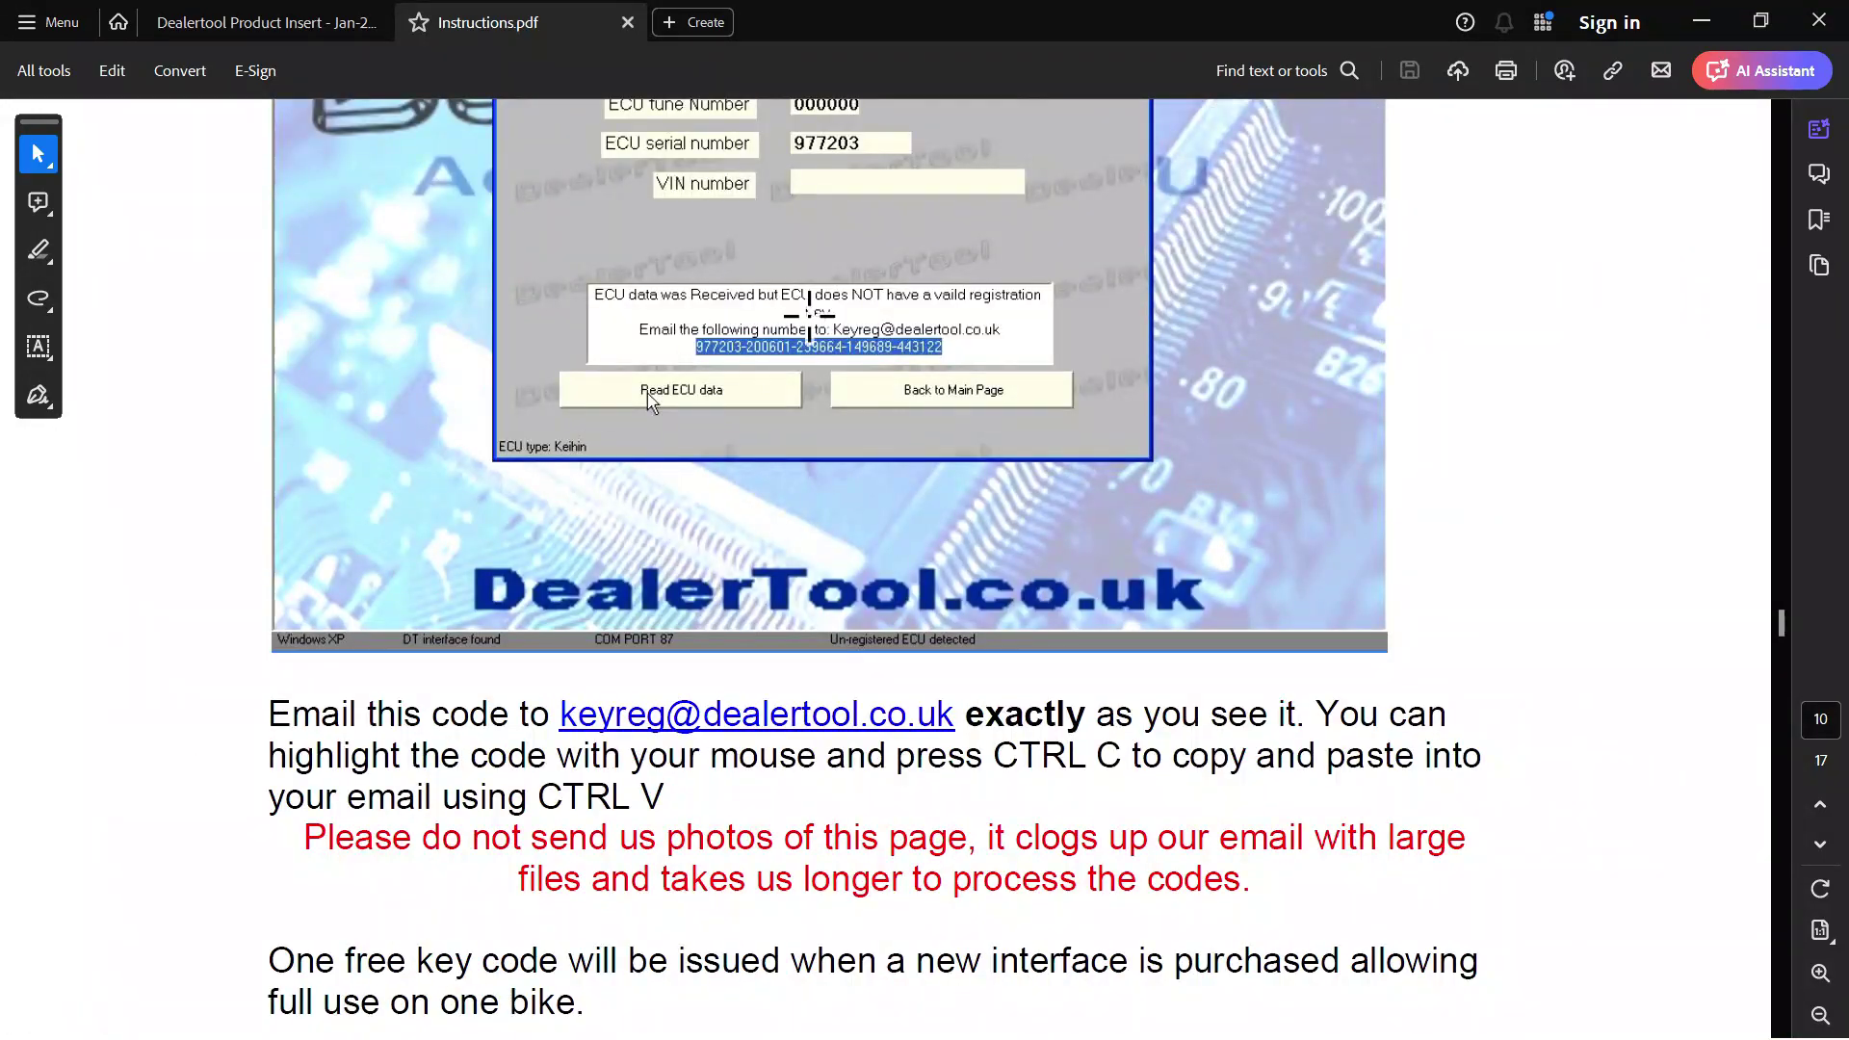
pyautogui.scroll(4, 995, 460)
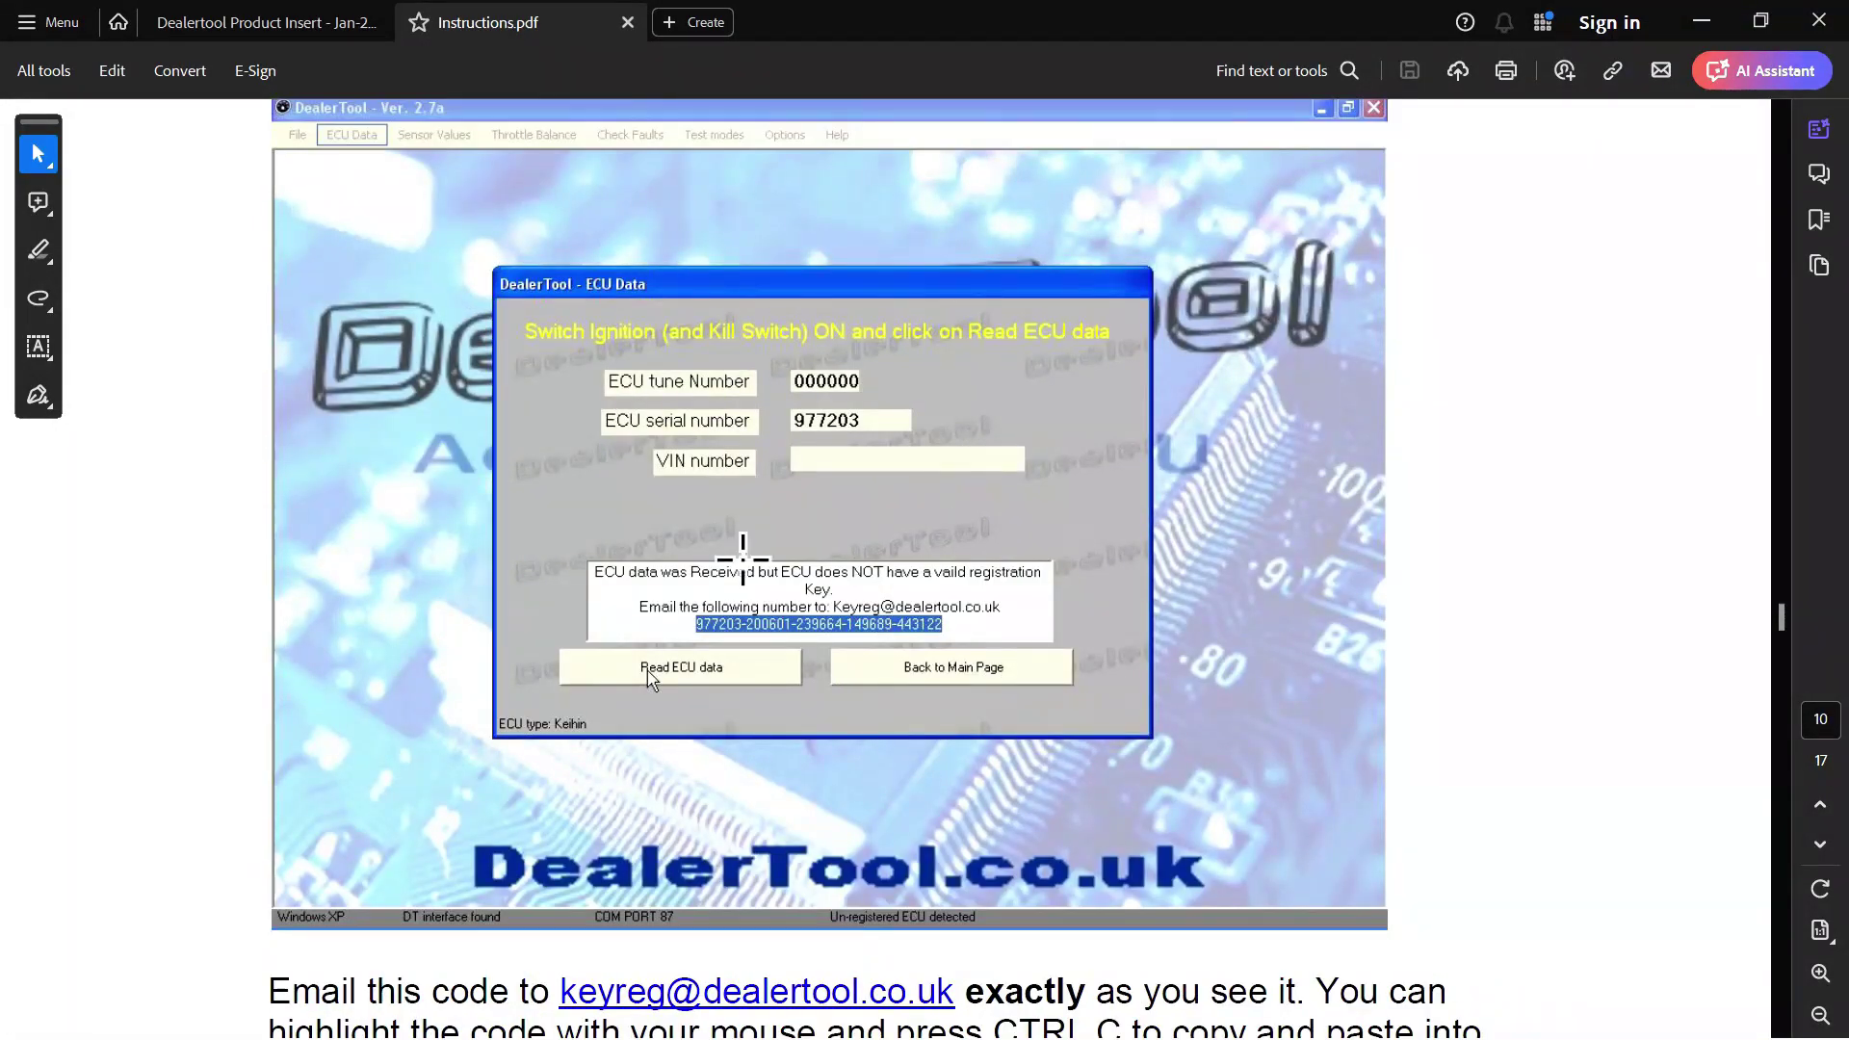
# Read the 'Enter New ECU registration code' paragraph on page 10 and locate the Options entry in the illustration
pyautogui.scroll(-14, 844, 451)
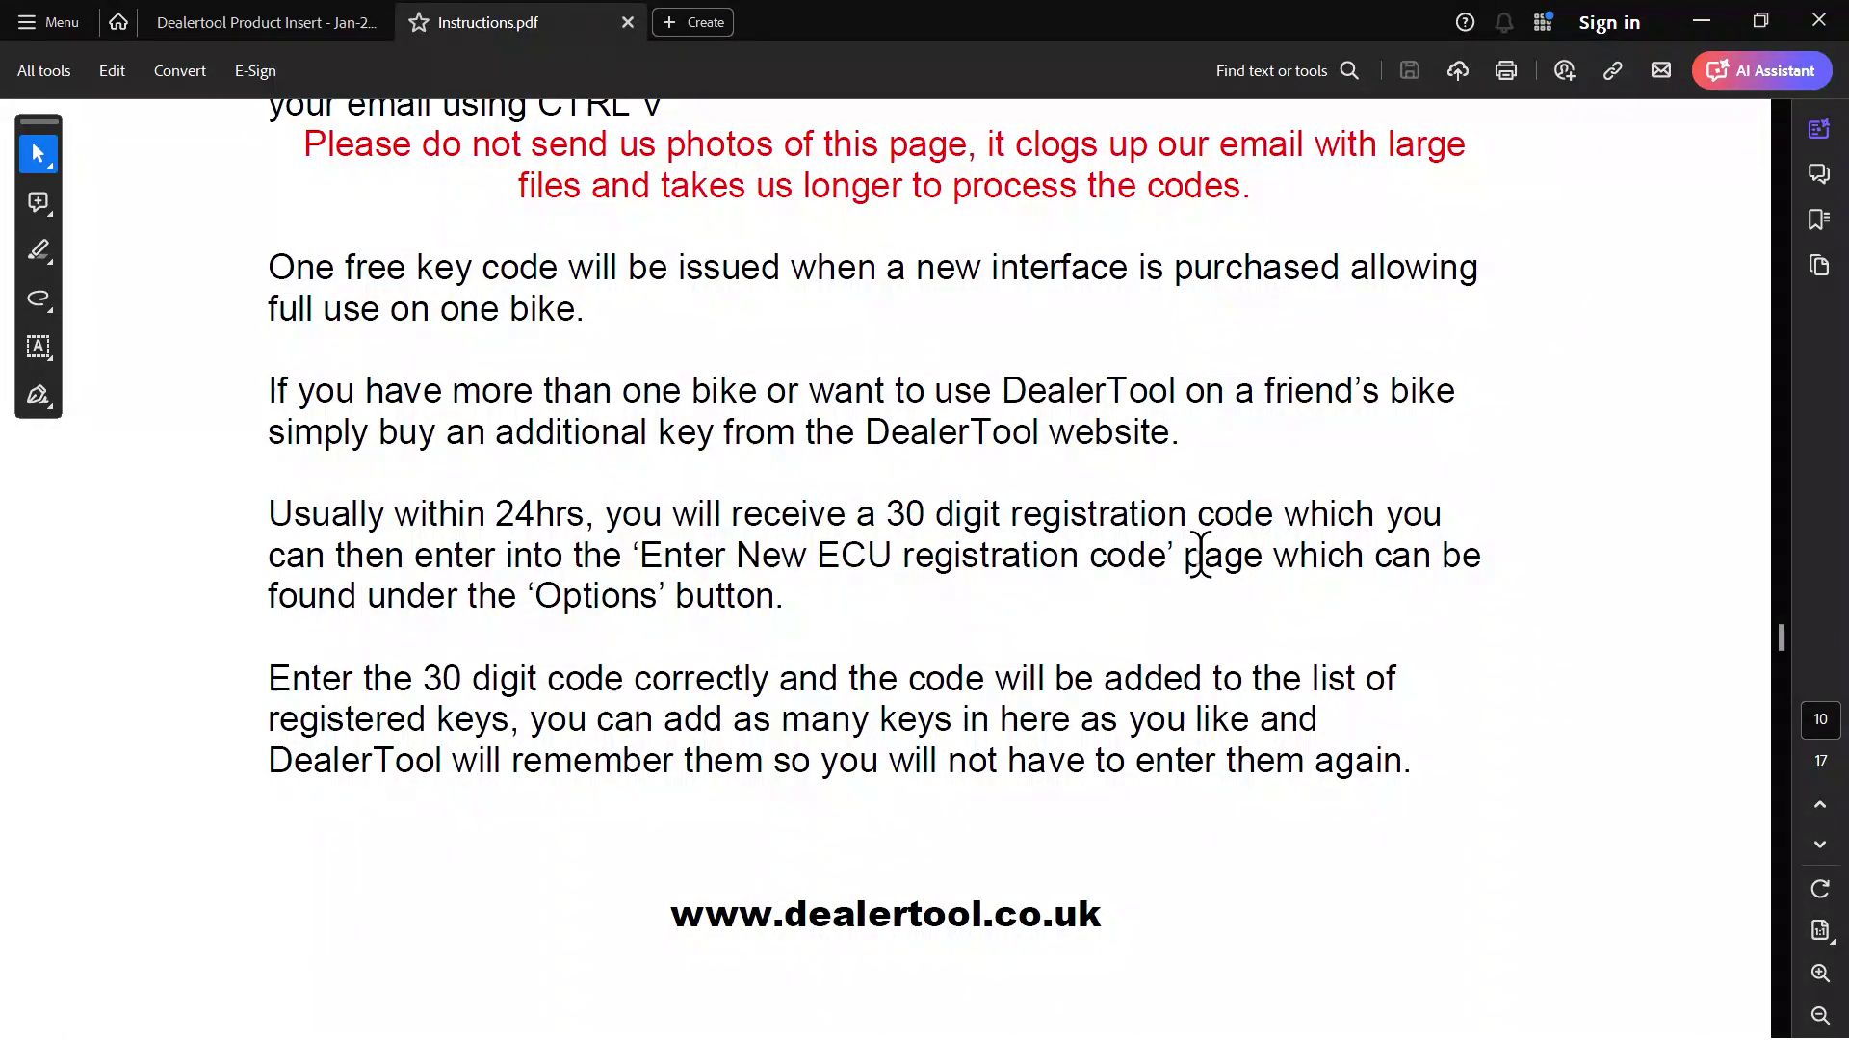
pyautogui.scroll(10, 1200, 554)
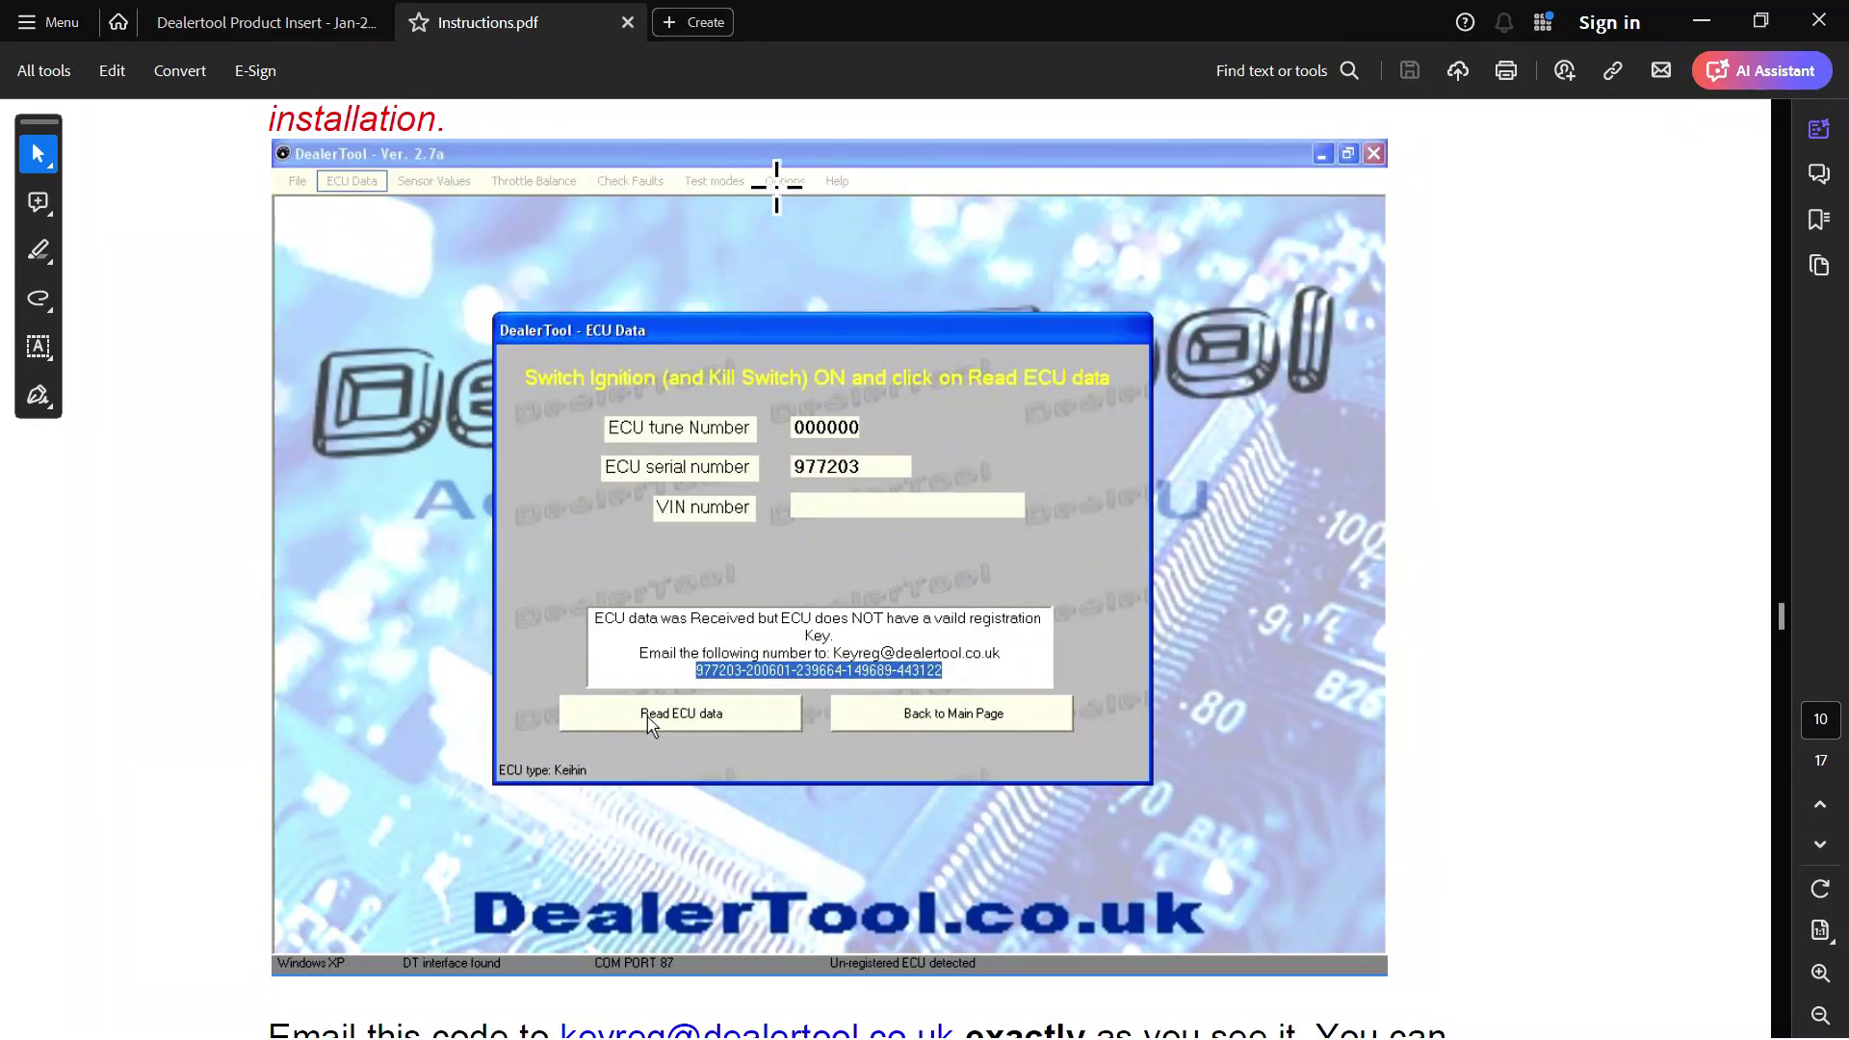
pyautogui.scroll(-5, 1188, 495)
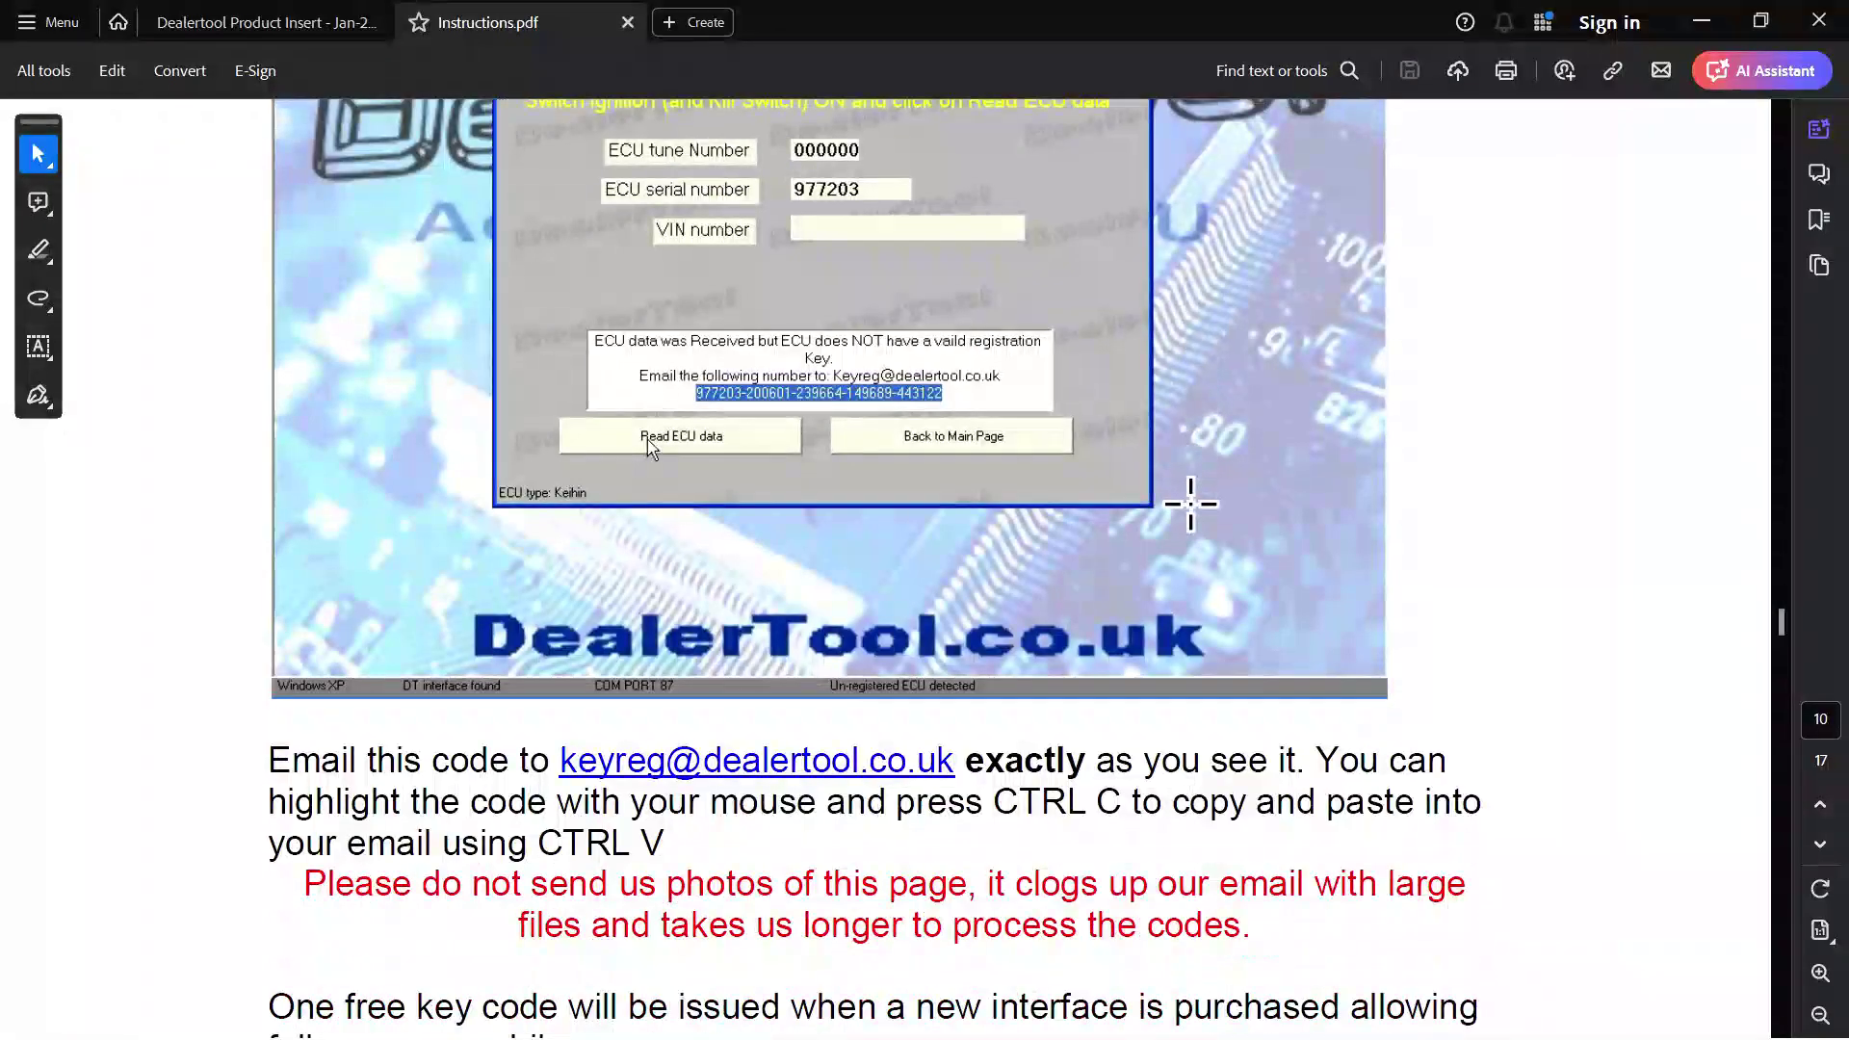
# Read the paragraphs on additional bike keys and the list of registered keys through the end of page 10
pyautogui.scroll(-3, 1191, 500)
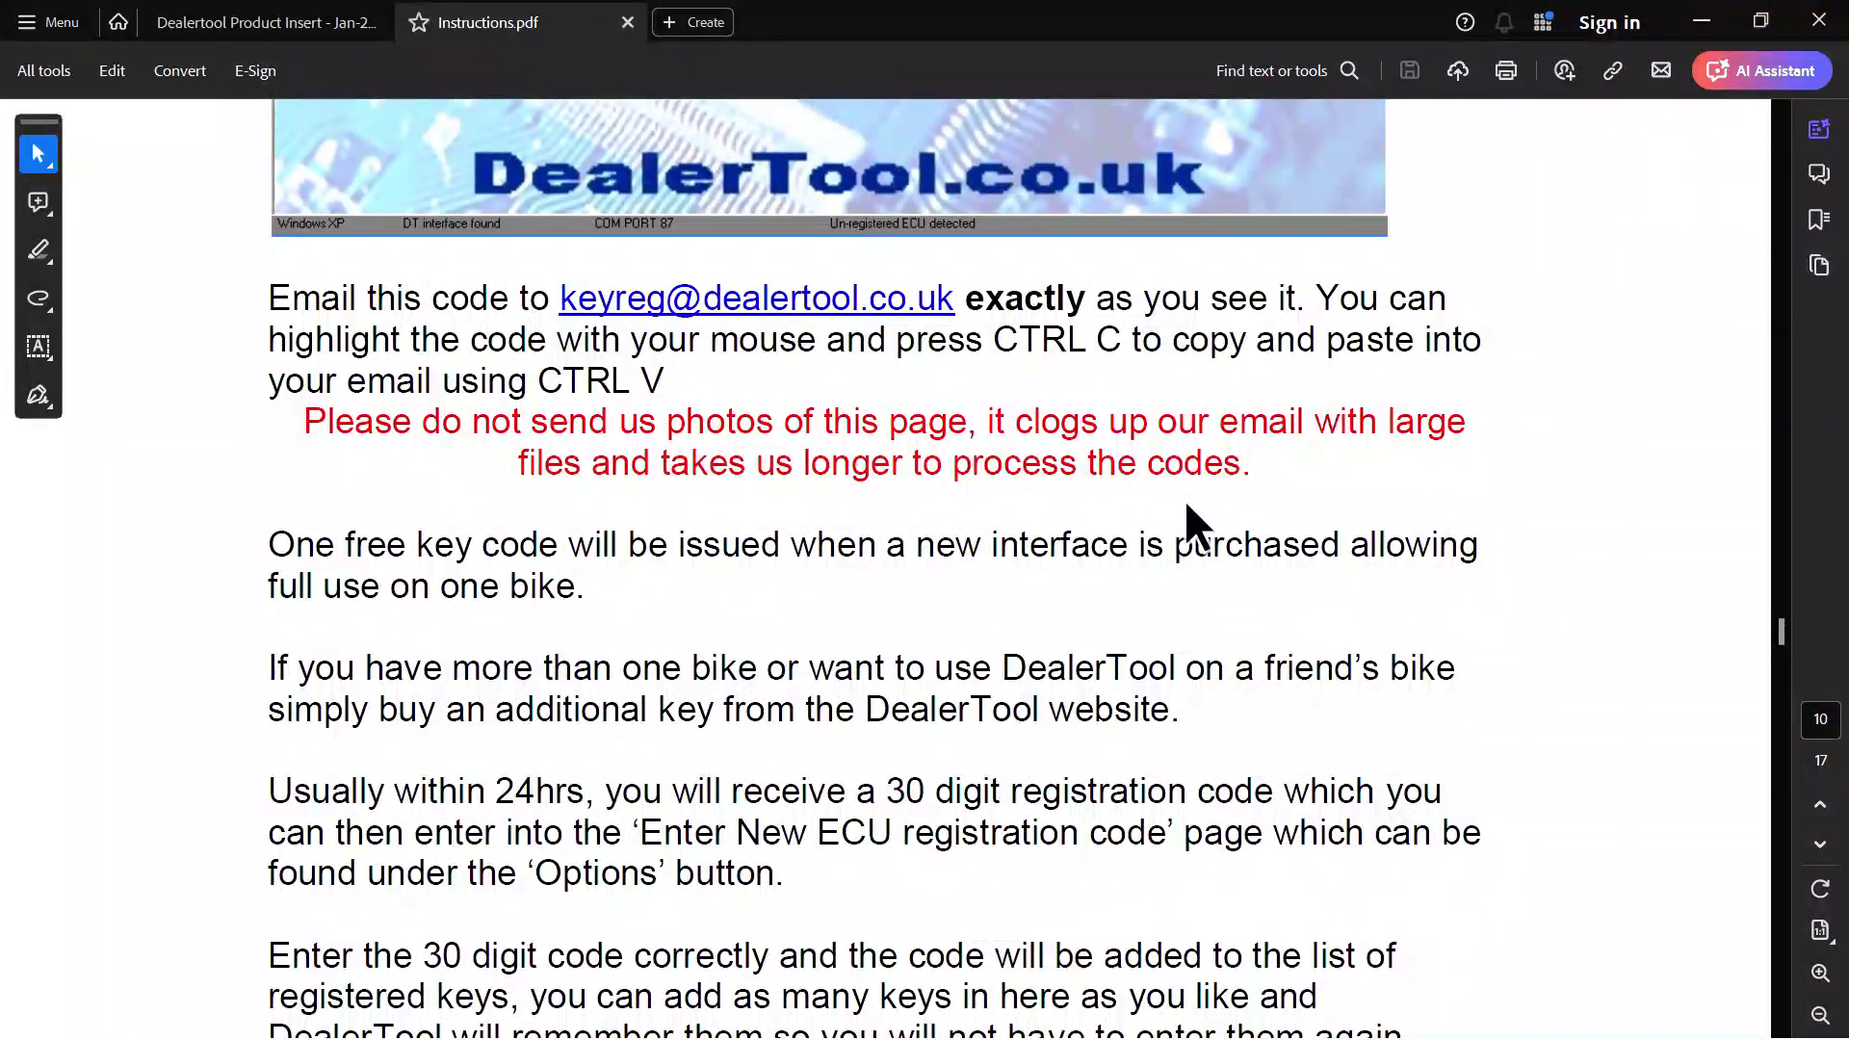
pyautogui.scroll(-3, 1186, 502)
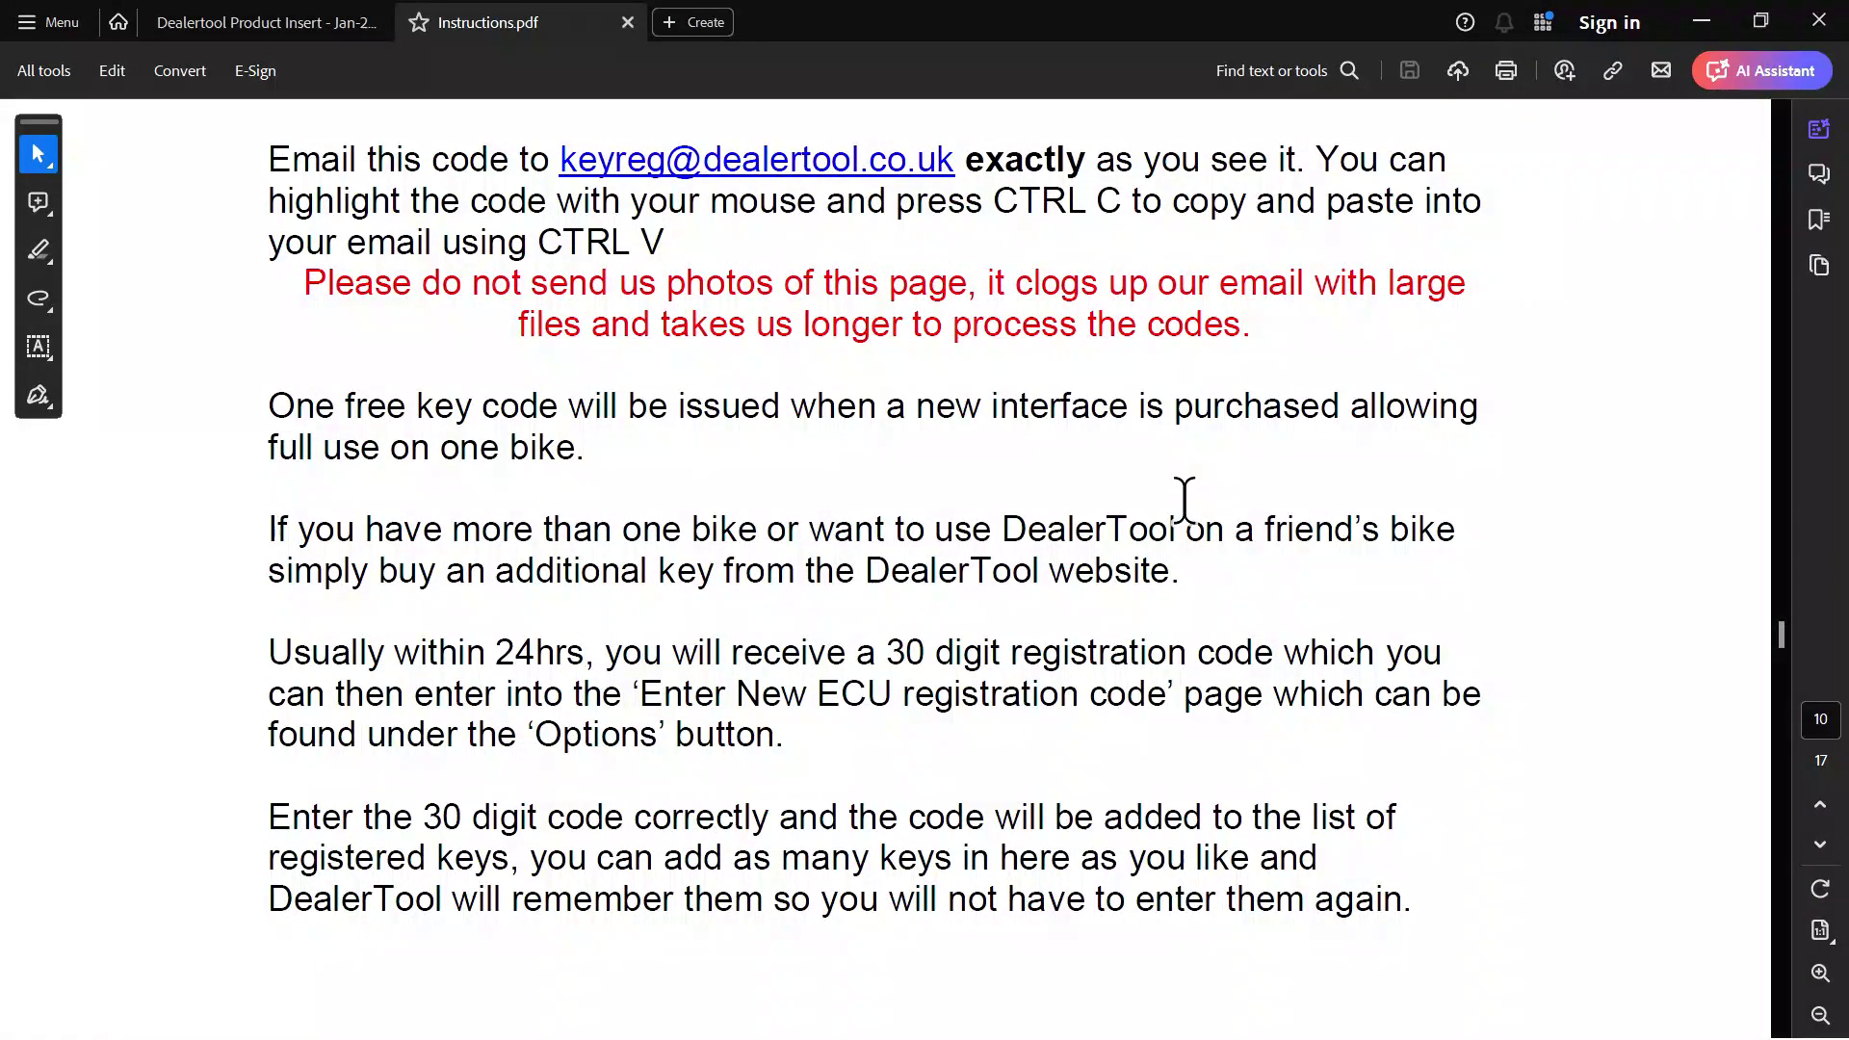
pyautogui.scroll(1, 1185, 499)
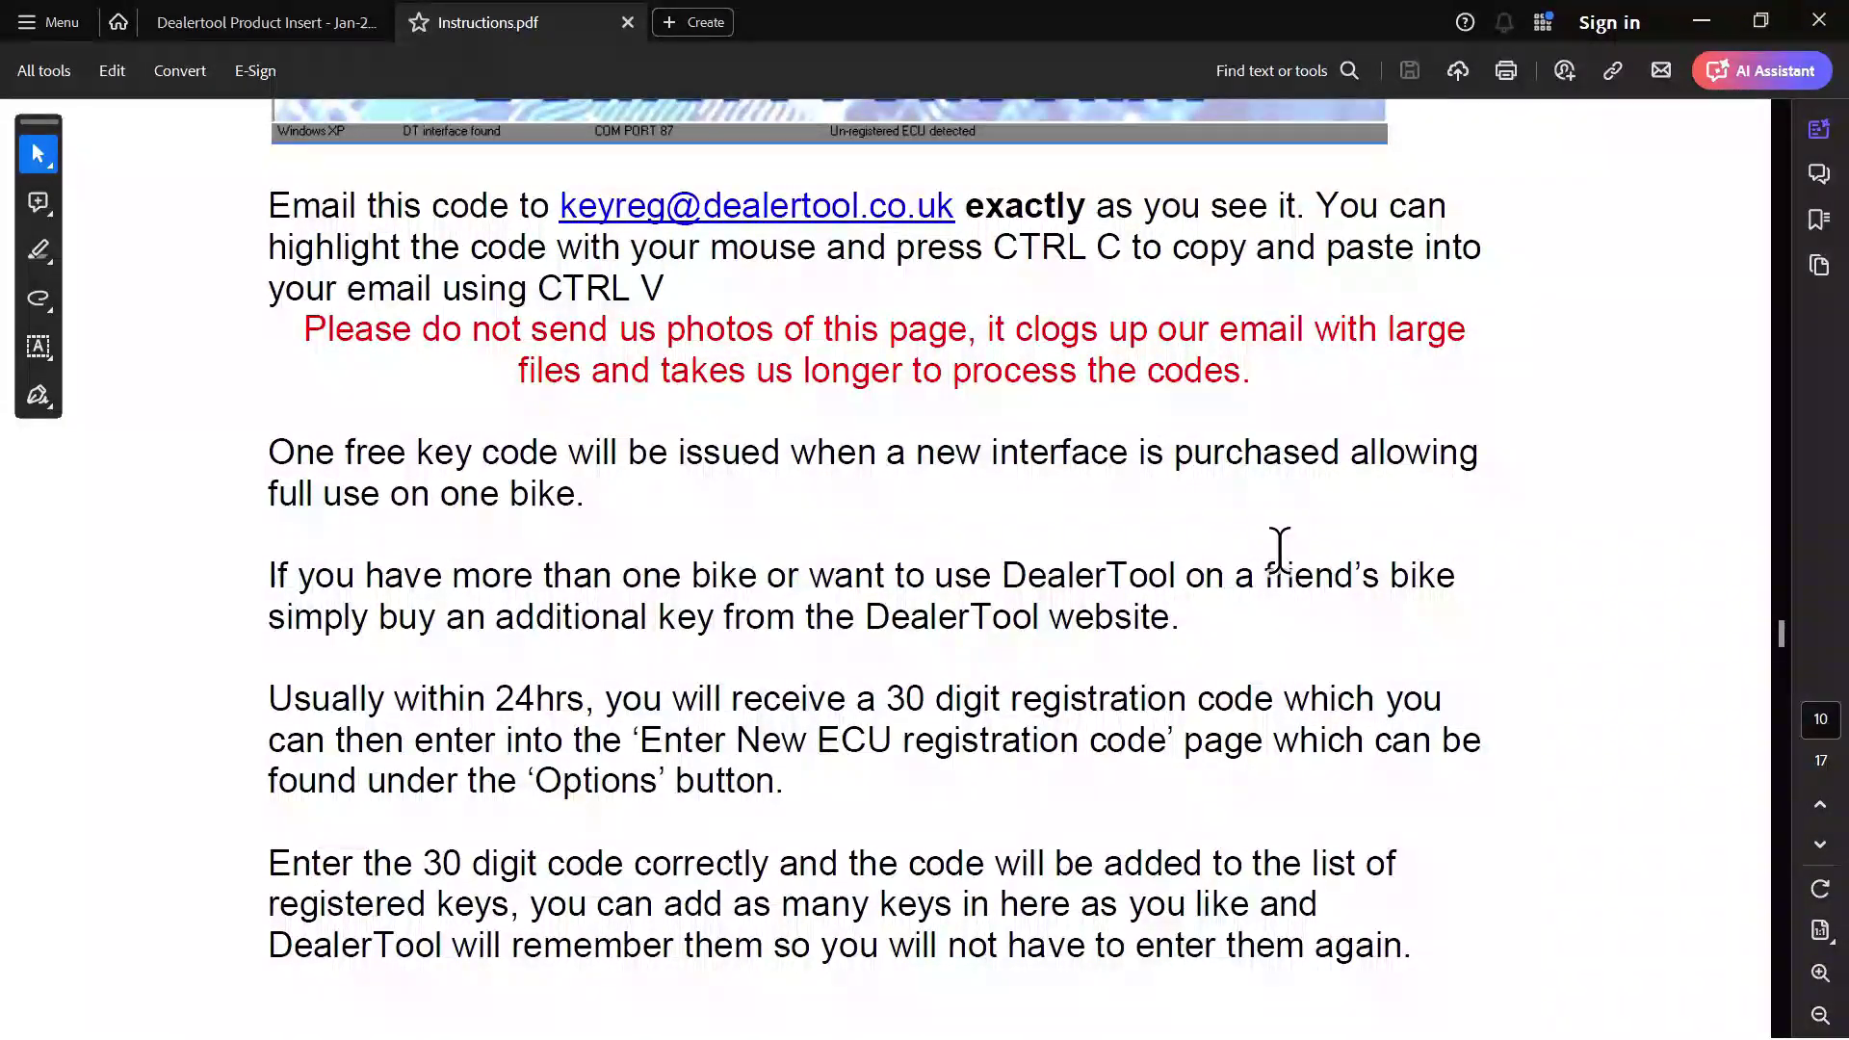
pyautogui.scroll(-5, 681, 482)
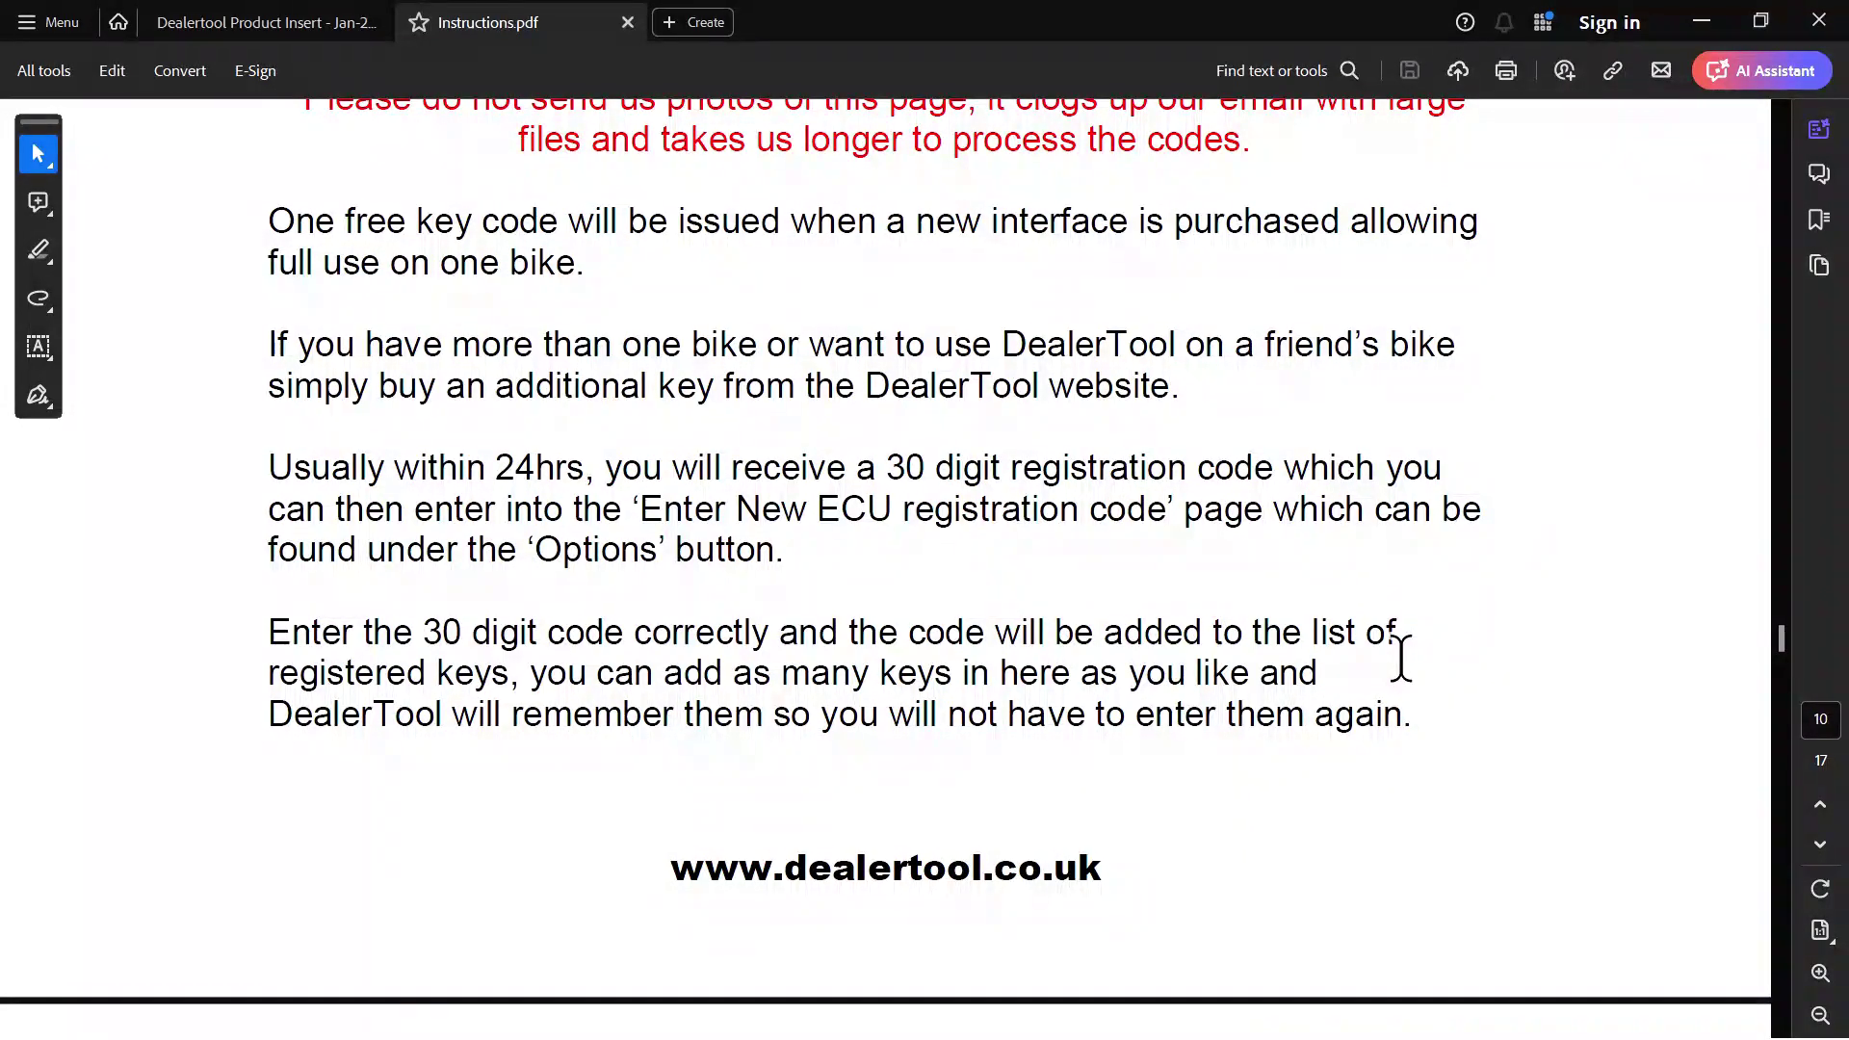
pyautogui.scroll(-10, 1401, 660)
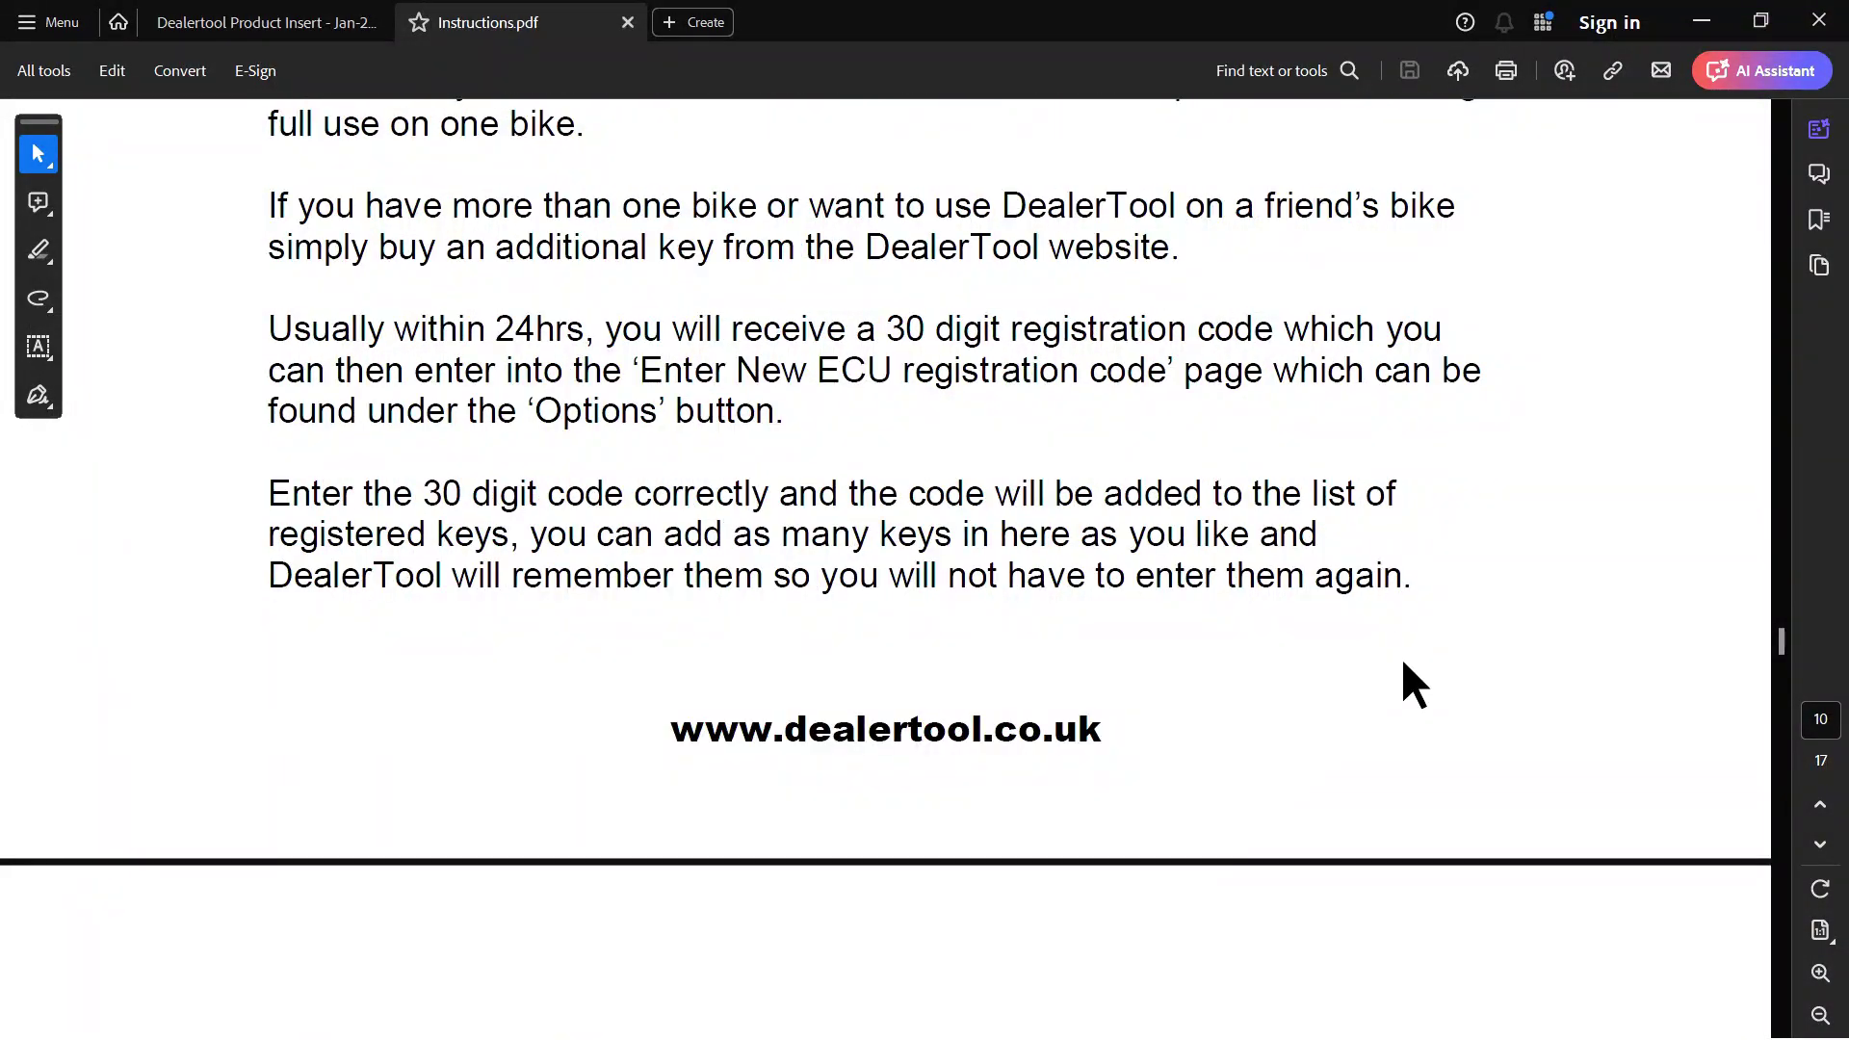
# Examine the Options window illustration on page 11 and read the notes on restarting DealerTool and the ECU data page
pyautogui.scroll(-2, 1396, 646)
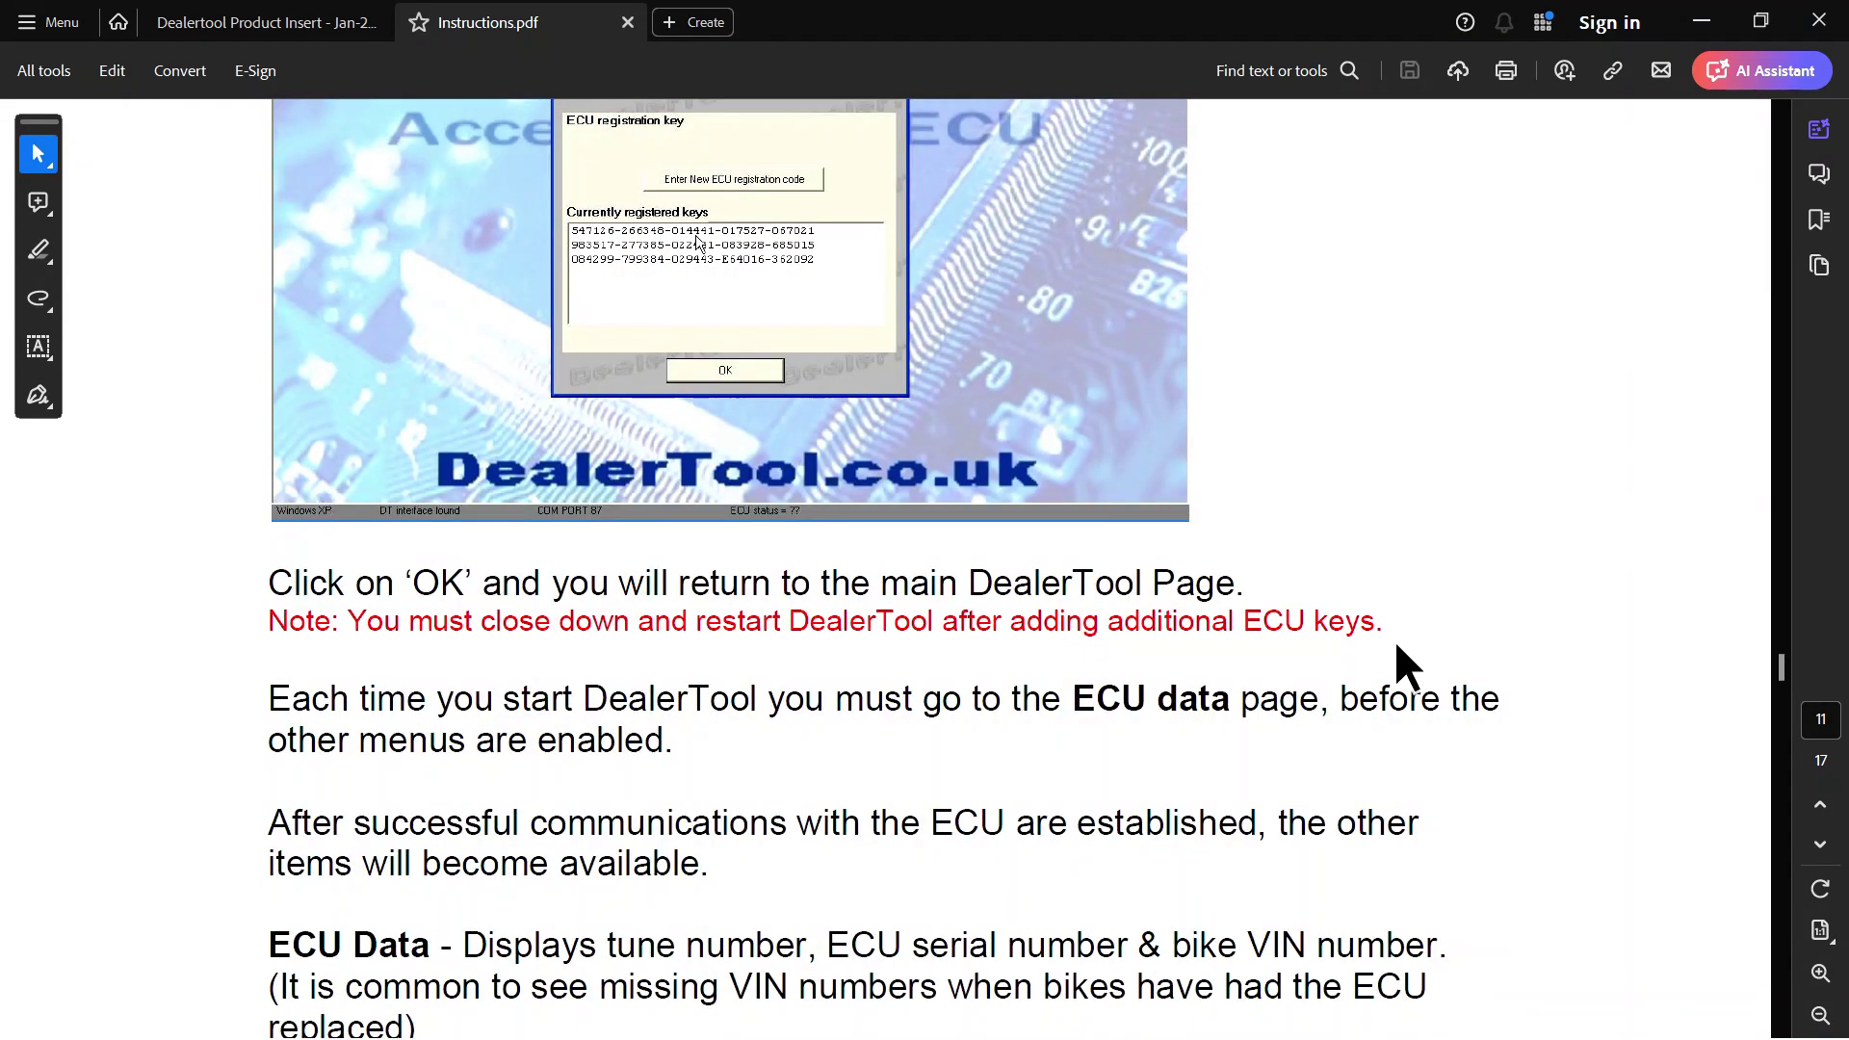
pyautogui.scroll(-2, 457, 674)
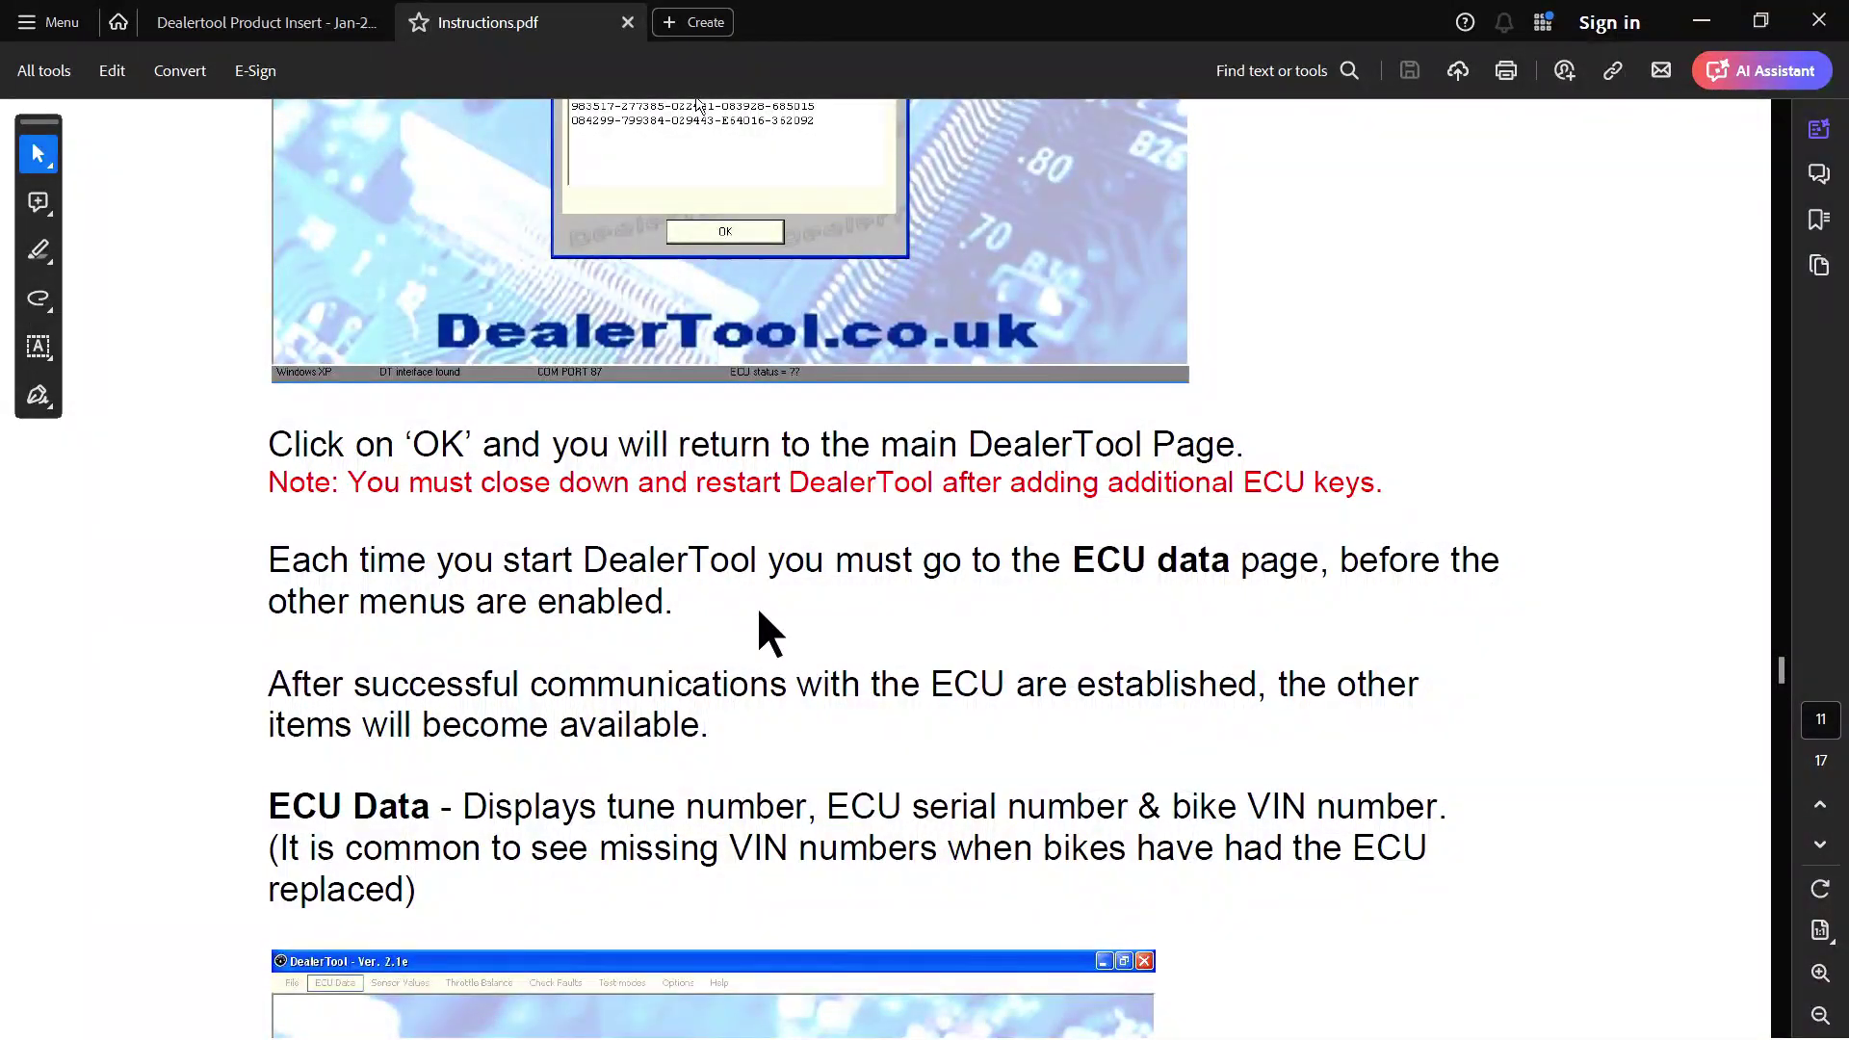
pyautogui.scroll(5, 706, 607)
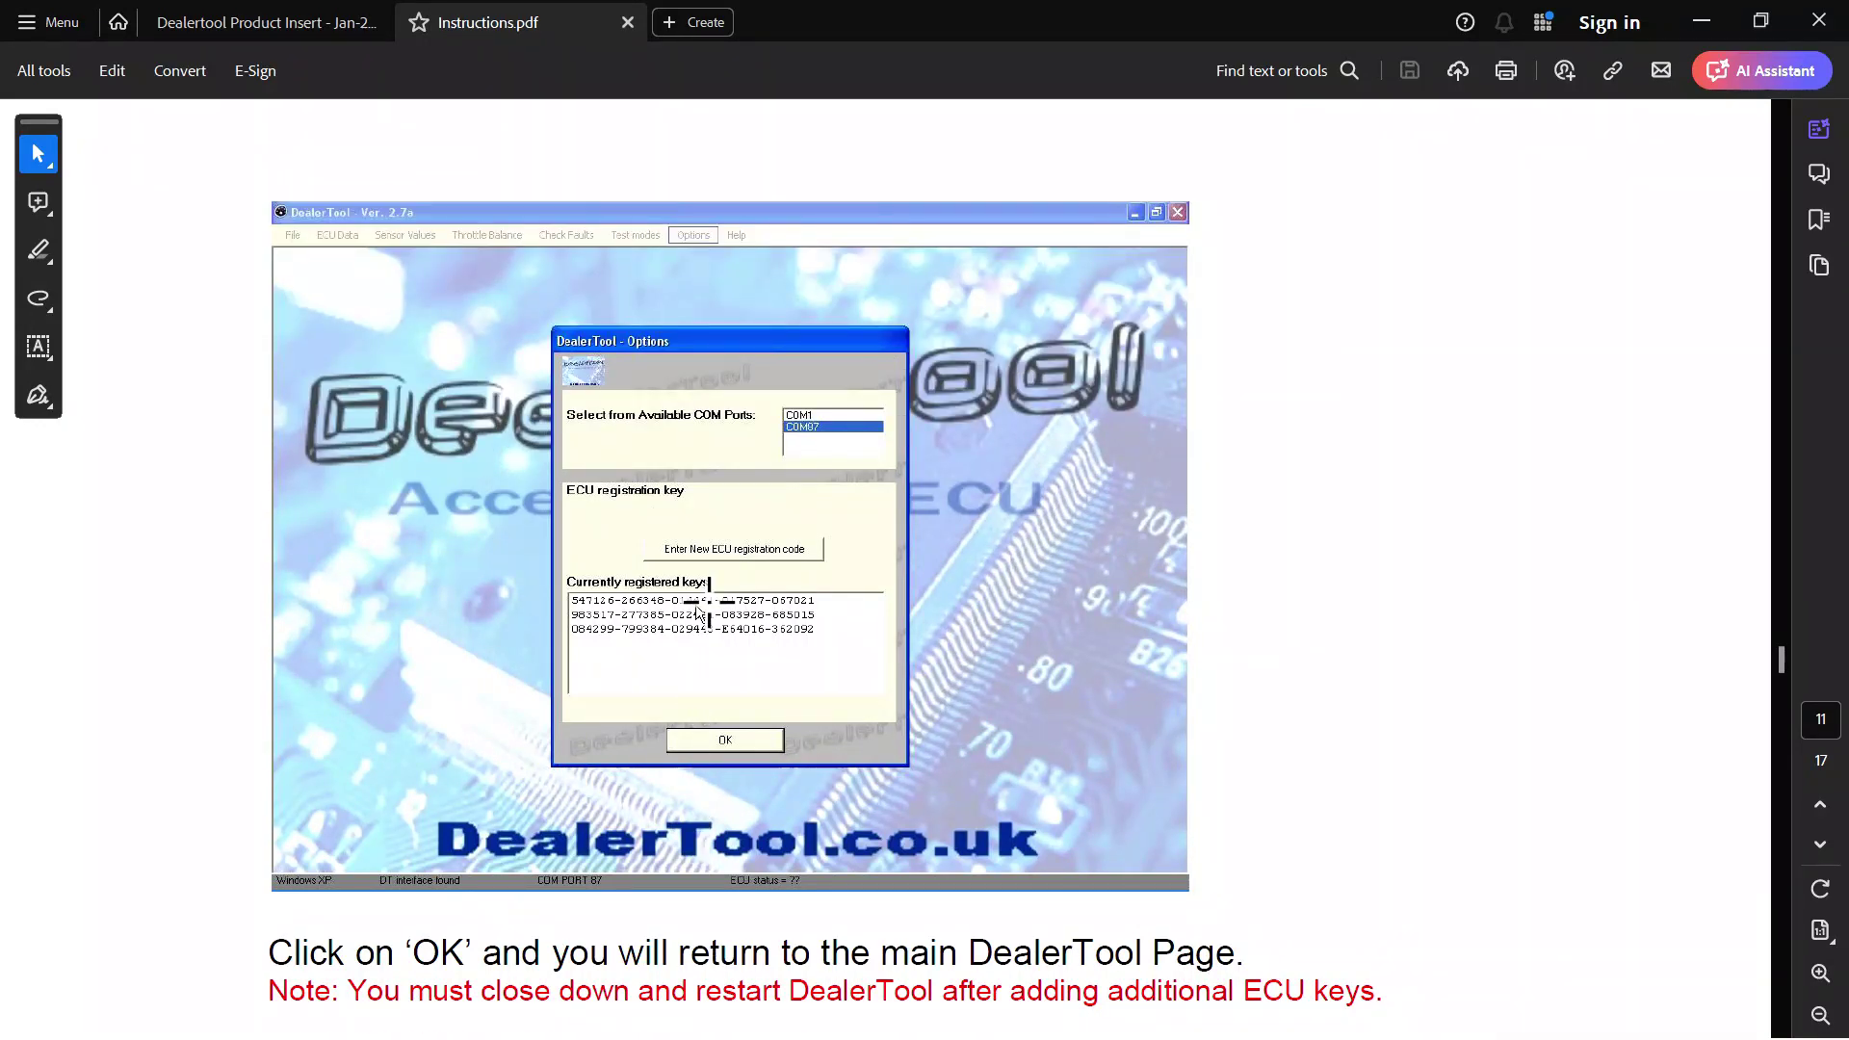
pyautogui.scroll(1, 709, 605)
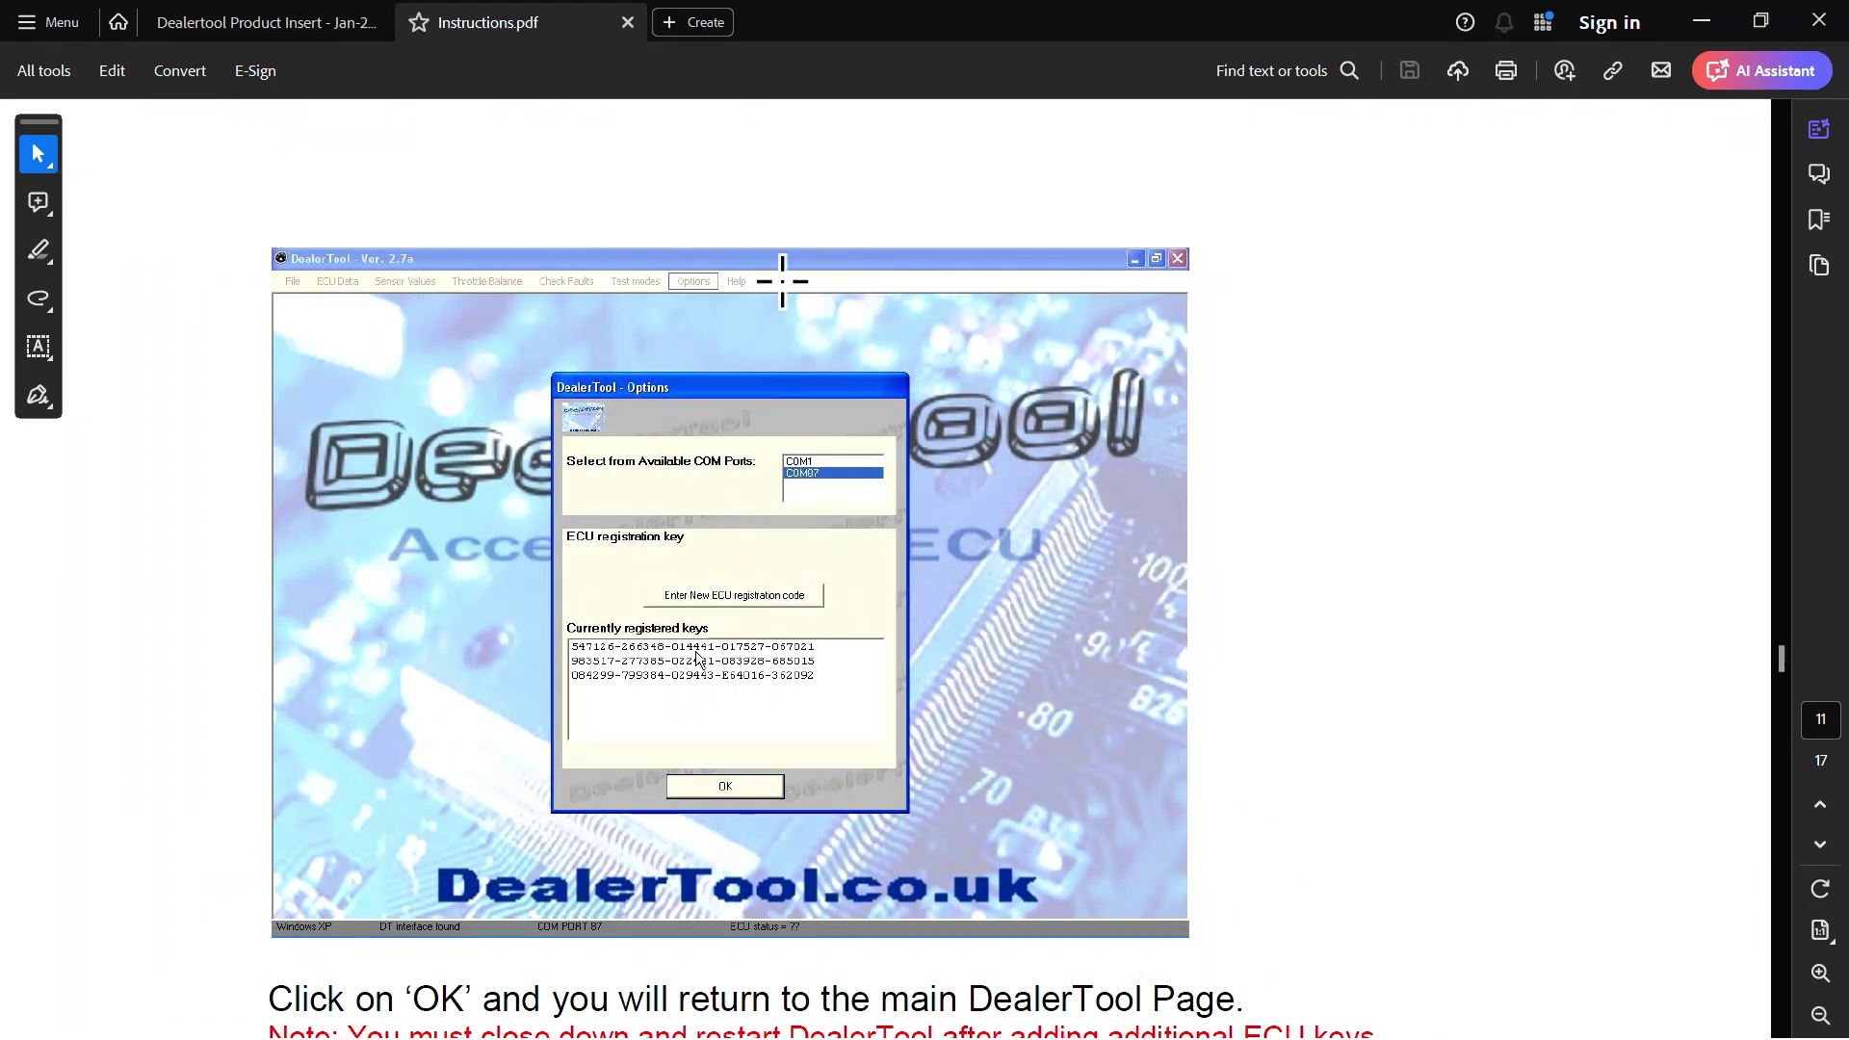
pyautogui.scroll(-5, 1445, 401)
pyautogui.scroll(-4, 1441, 403)
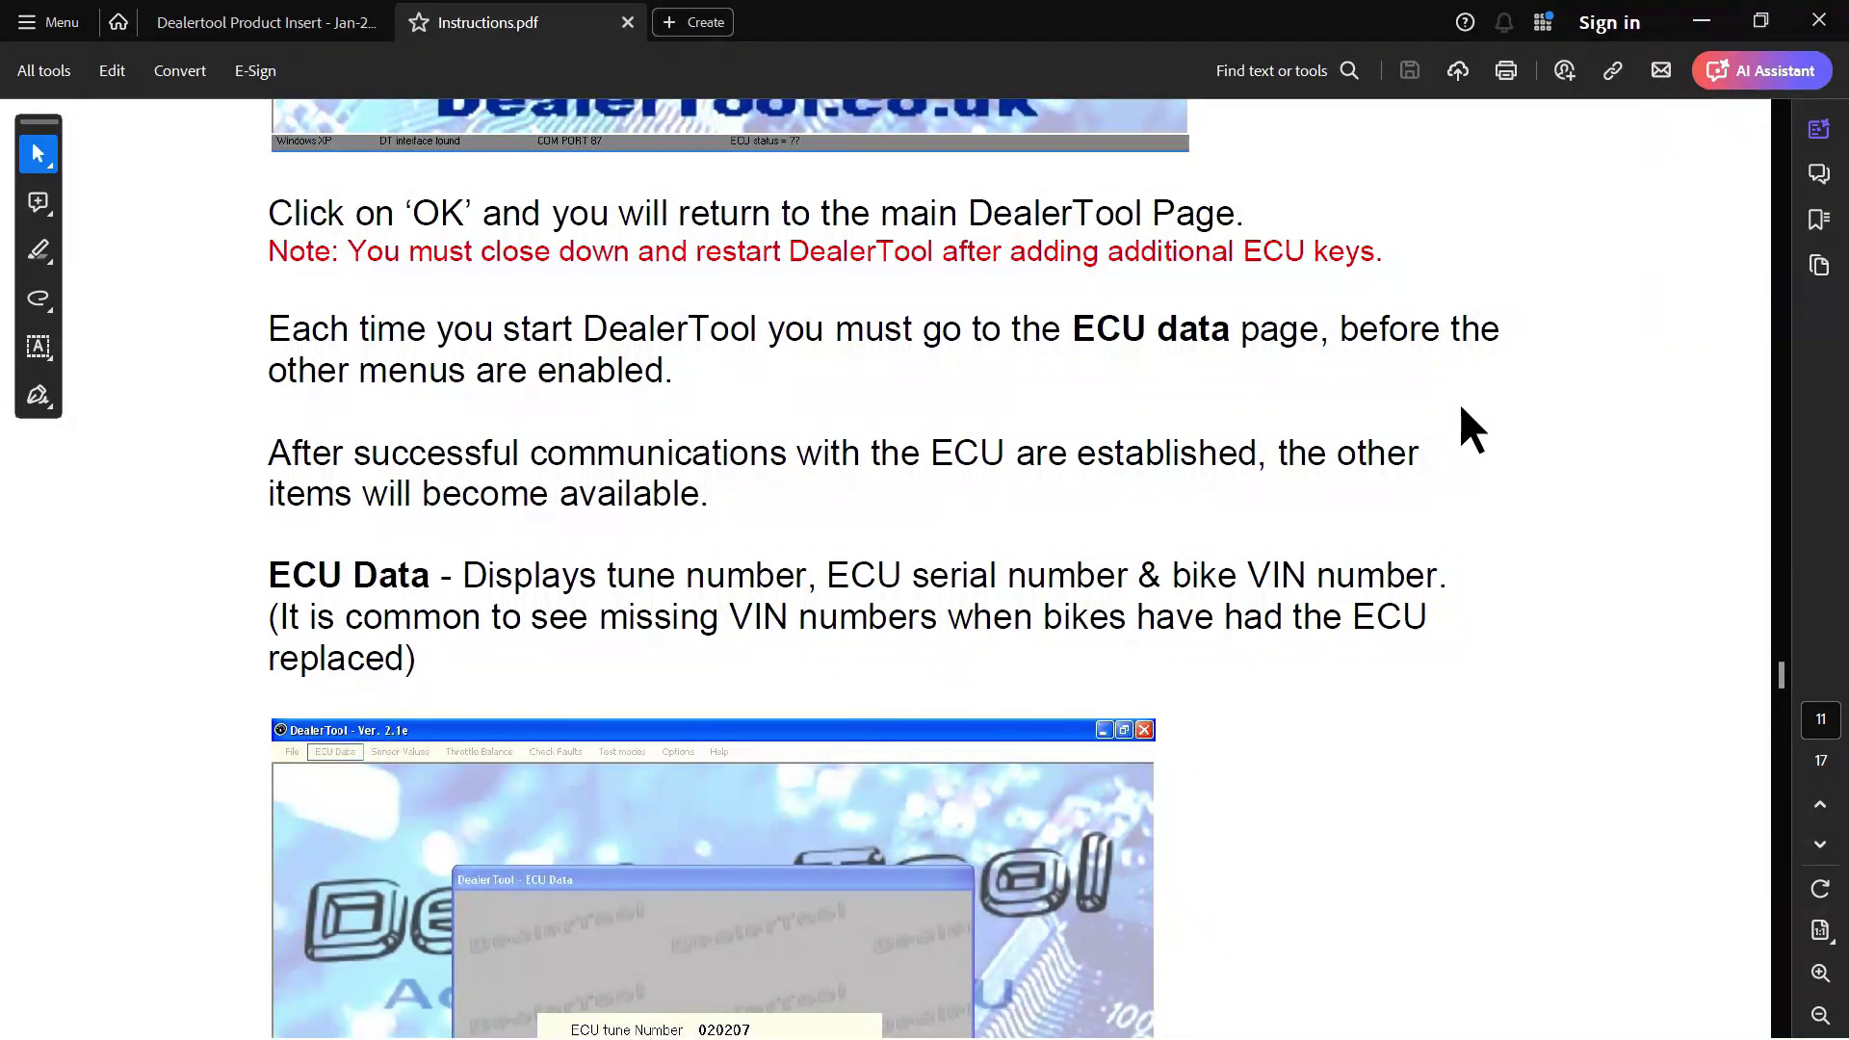
# Review the Sensor Values and Throttle balance sections with their illustrations on page 12
pyautogui.scroll(-3, 1463, 417)
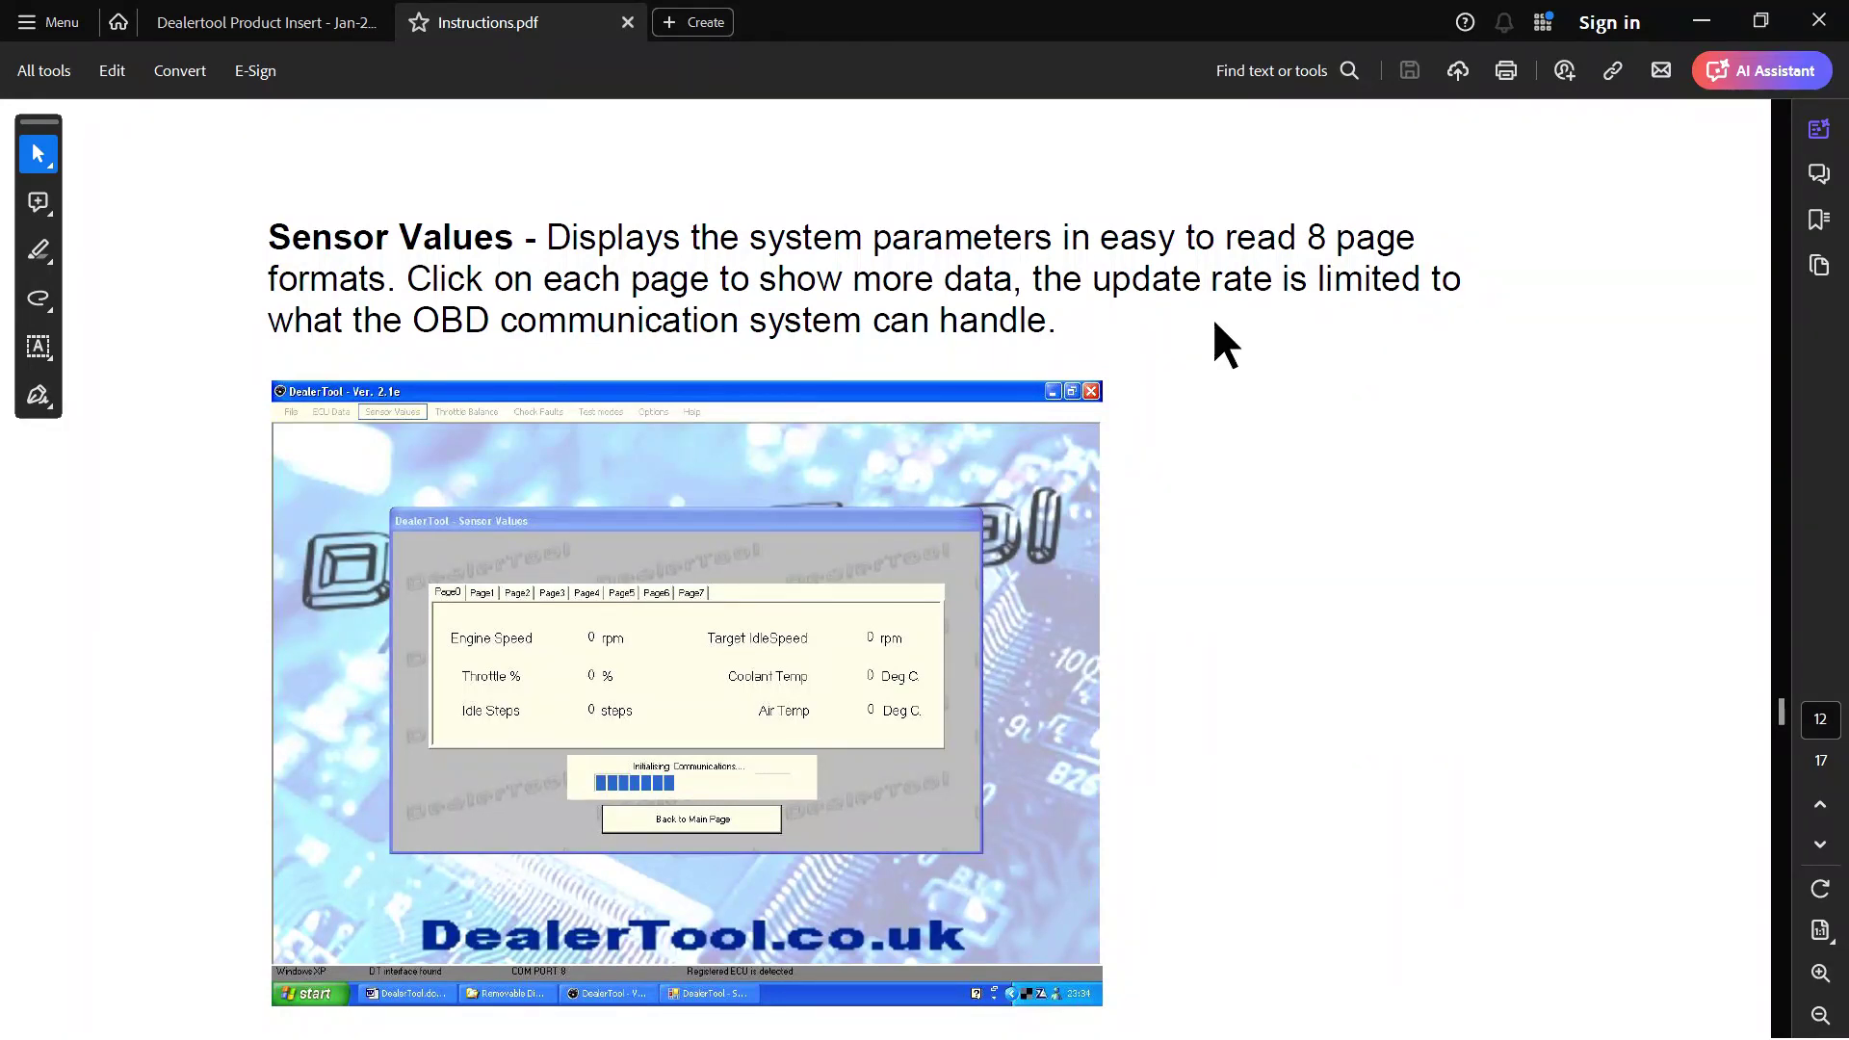
pyautogui.scroll(-5, 1308, 385)
pyautogui.scroll(-10, 1310, 380)
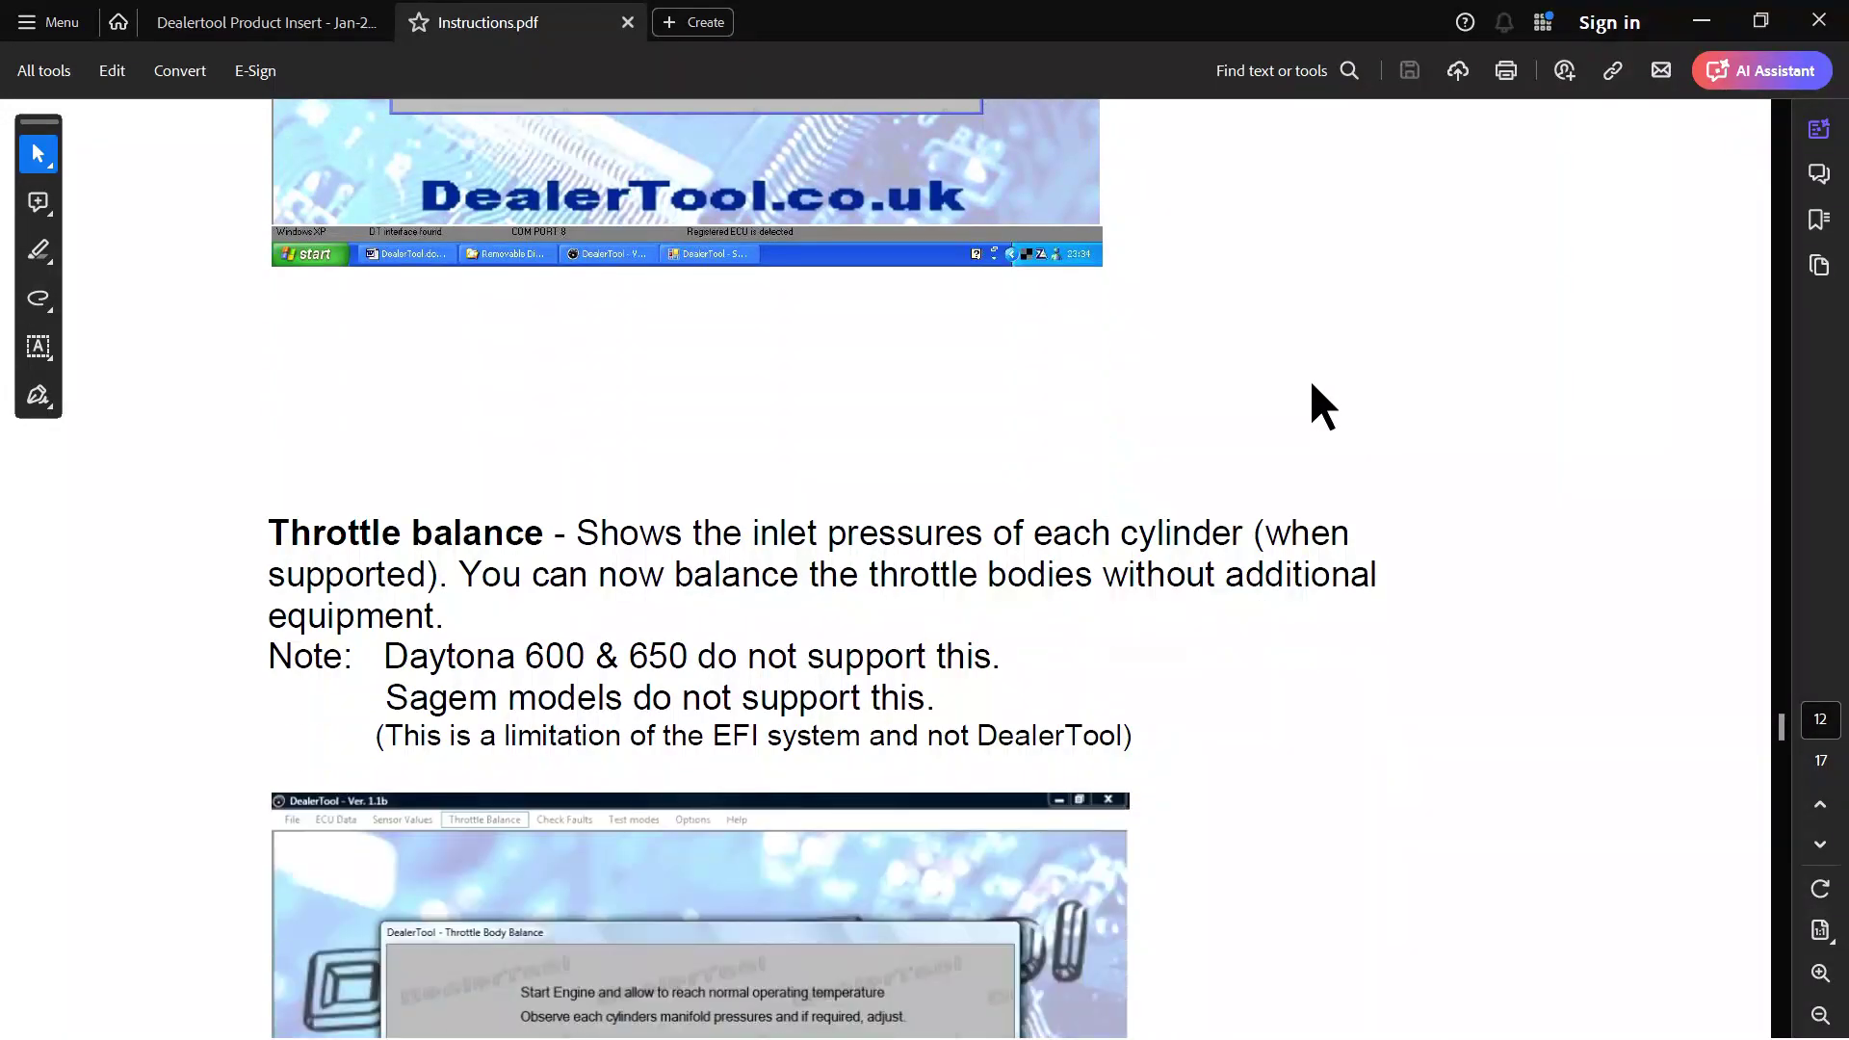
pyautogui.scroll(-9, 1318, 390)
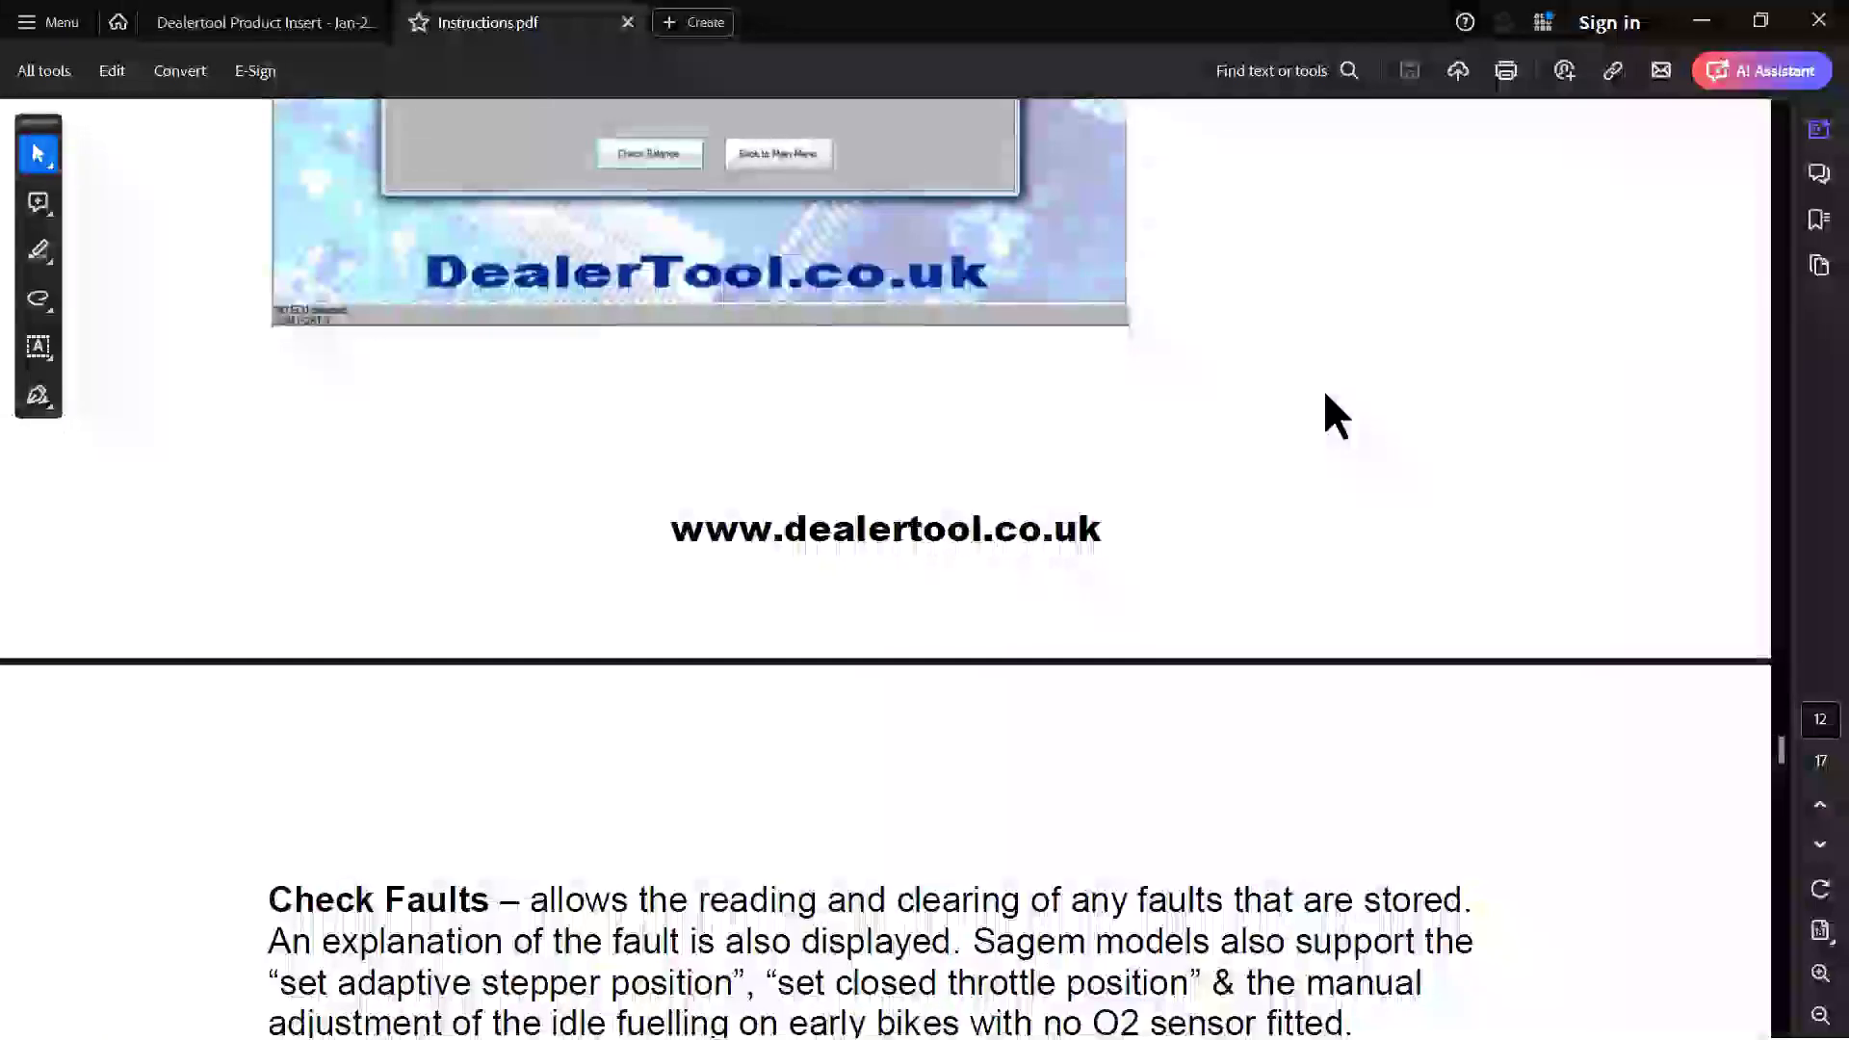
# Review the Check Faults and Test modes sections with their illustrations on page 13
pyautogui.scroll(-8, 1328, 395)
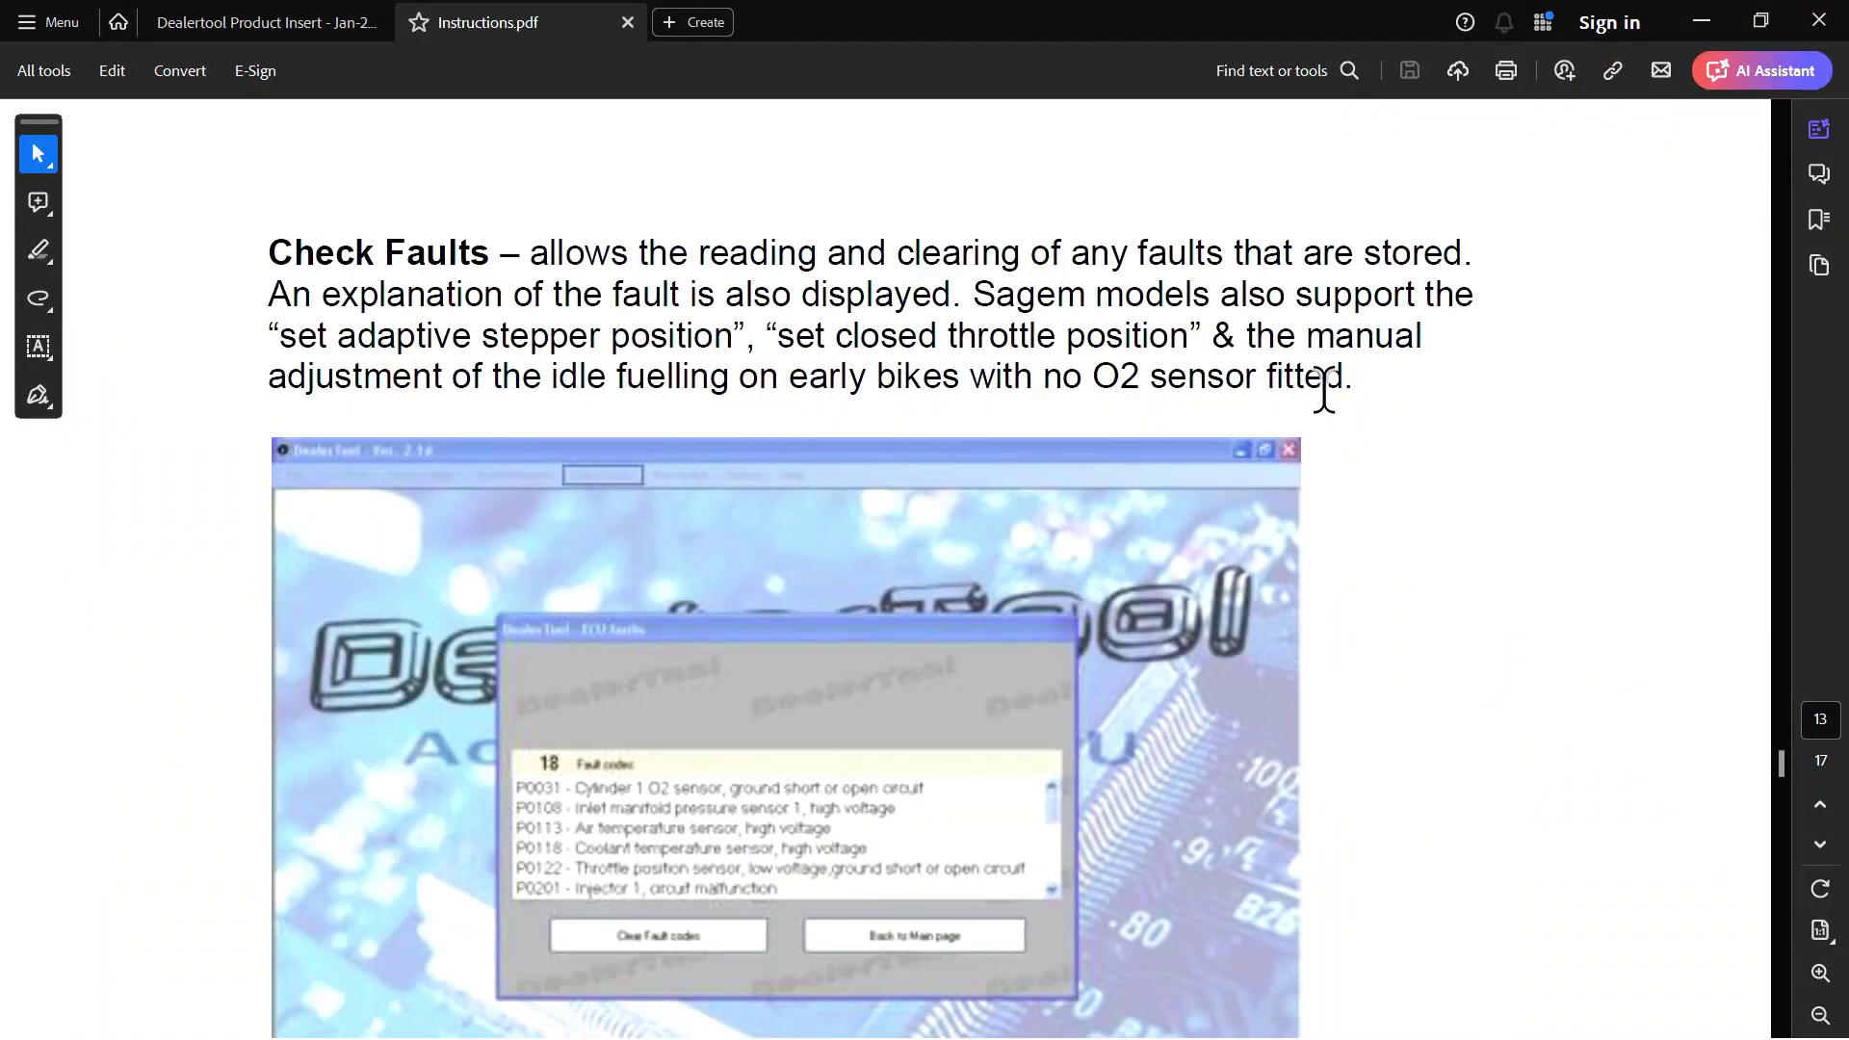
pyautogui.scroll(-1, 1328, 393)
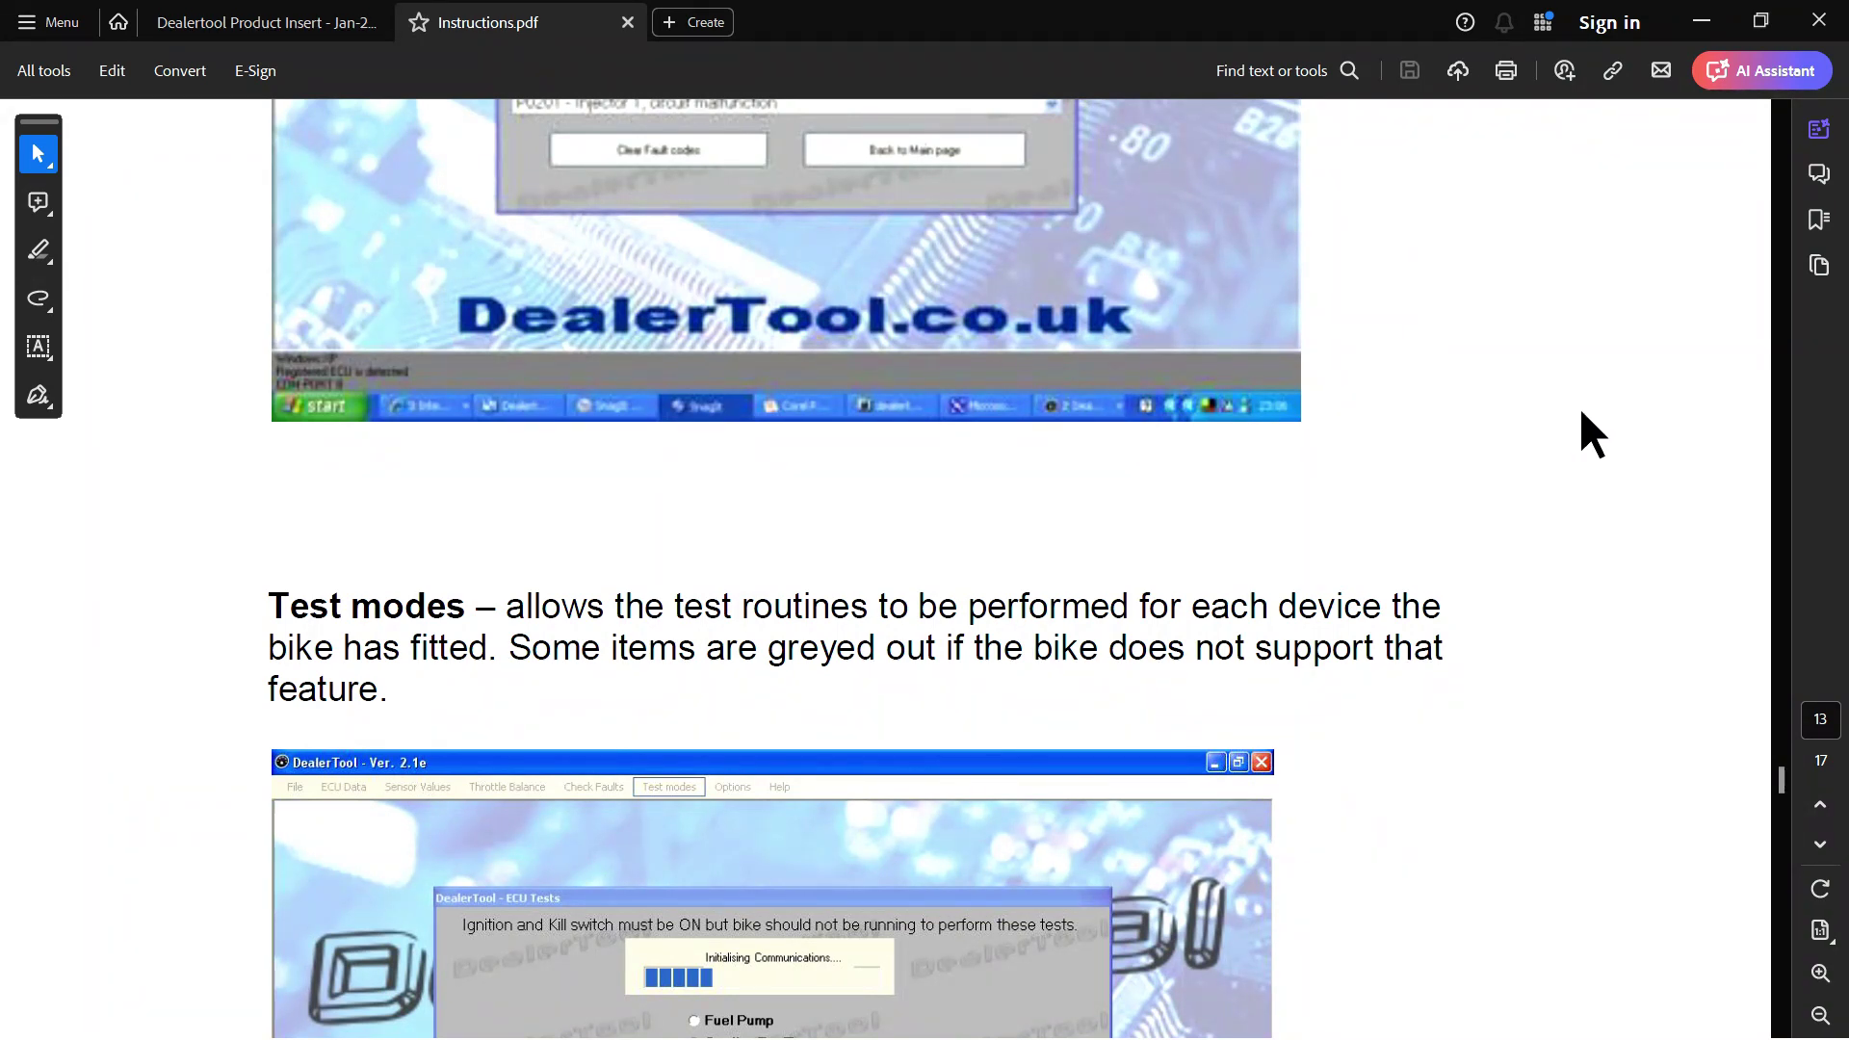
pyautogui.scroll(-6, 1581, 413)
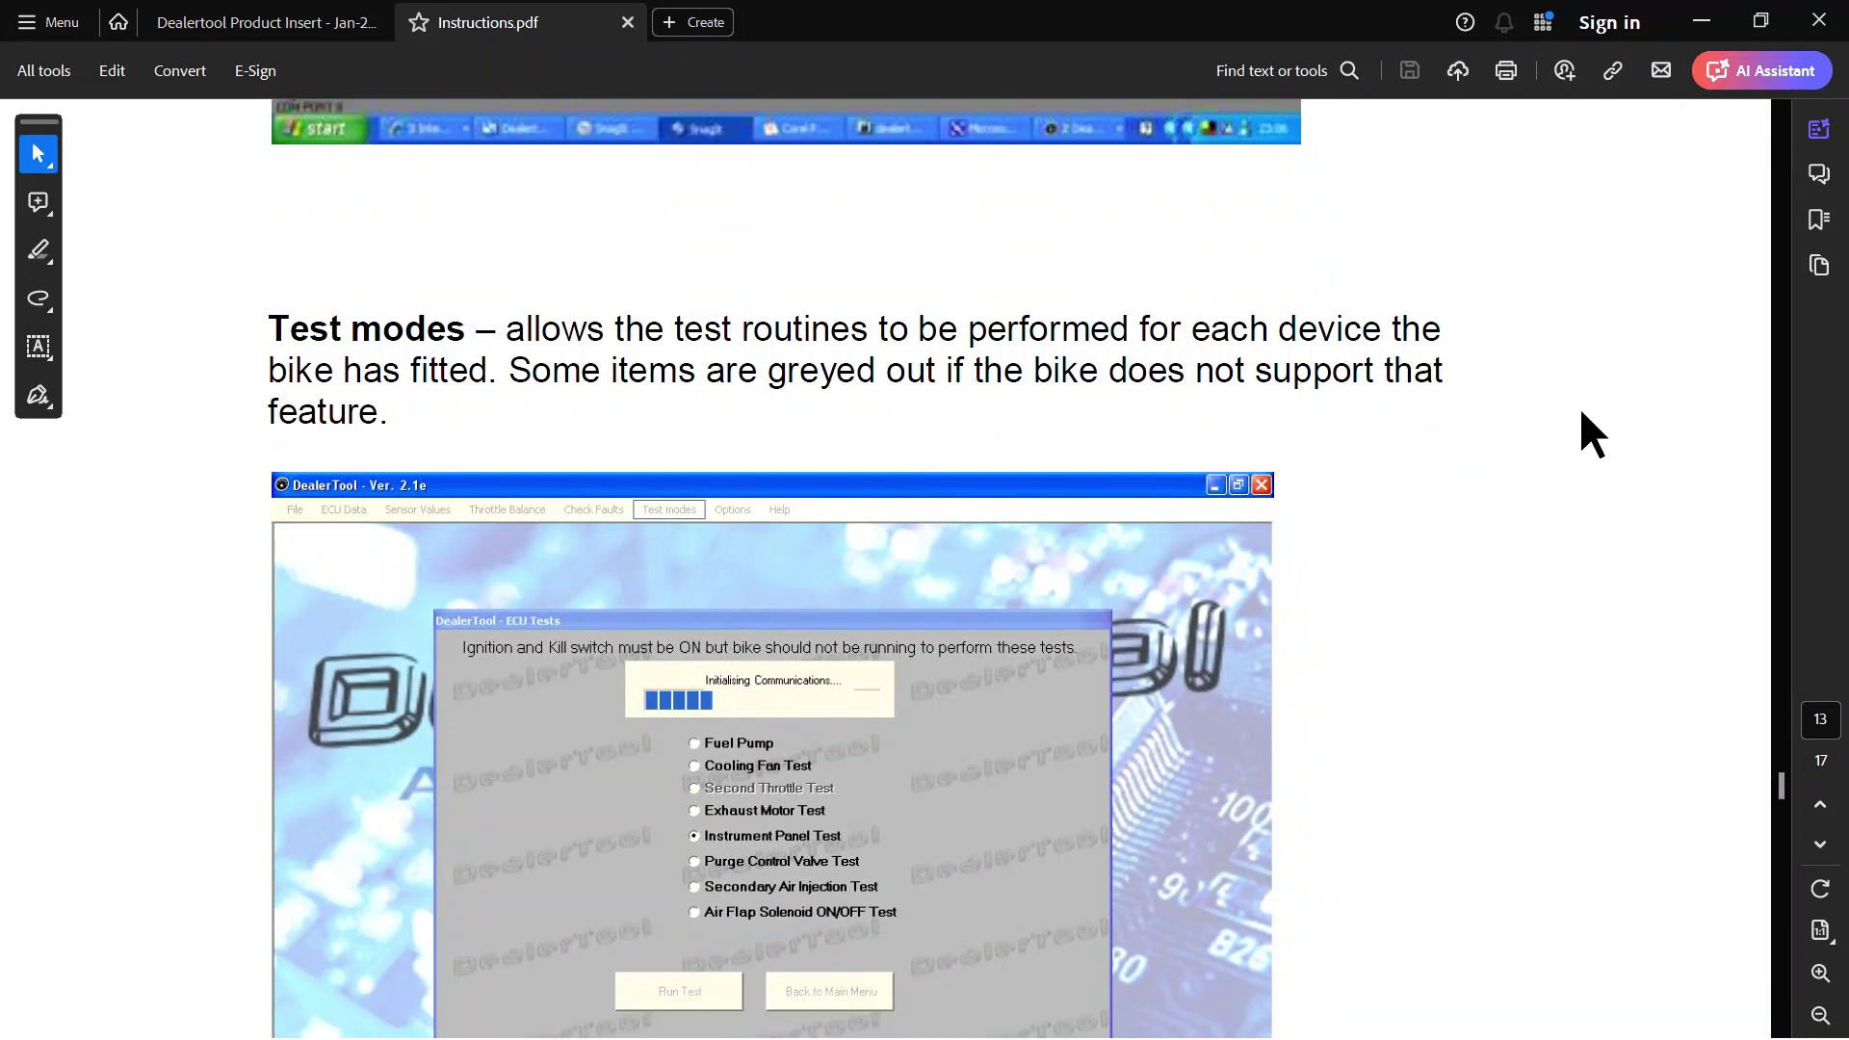
# Read the test mode descriptions and safety warning on pages 13 and 14, from Fuel Pump through Screen up/down reset
pyautogui.scroll(-9, 1581, 412)
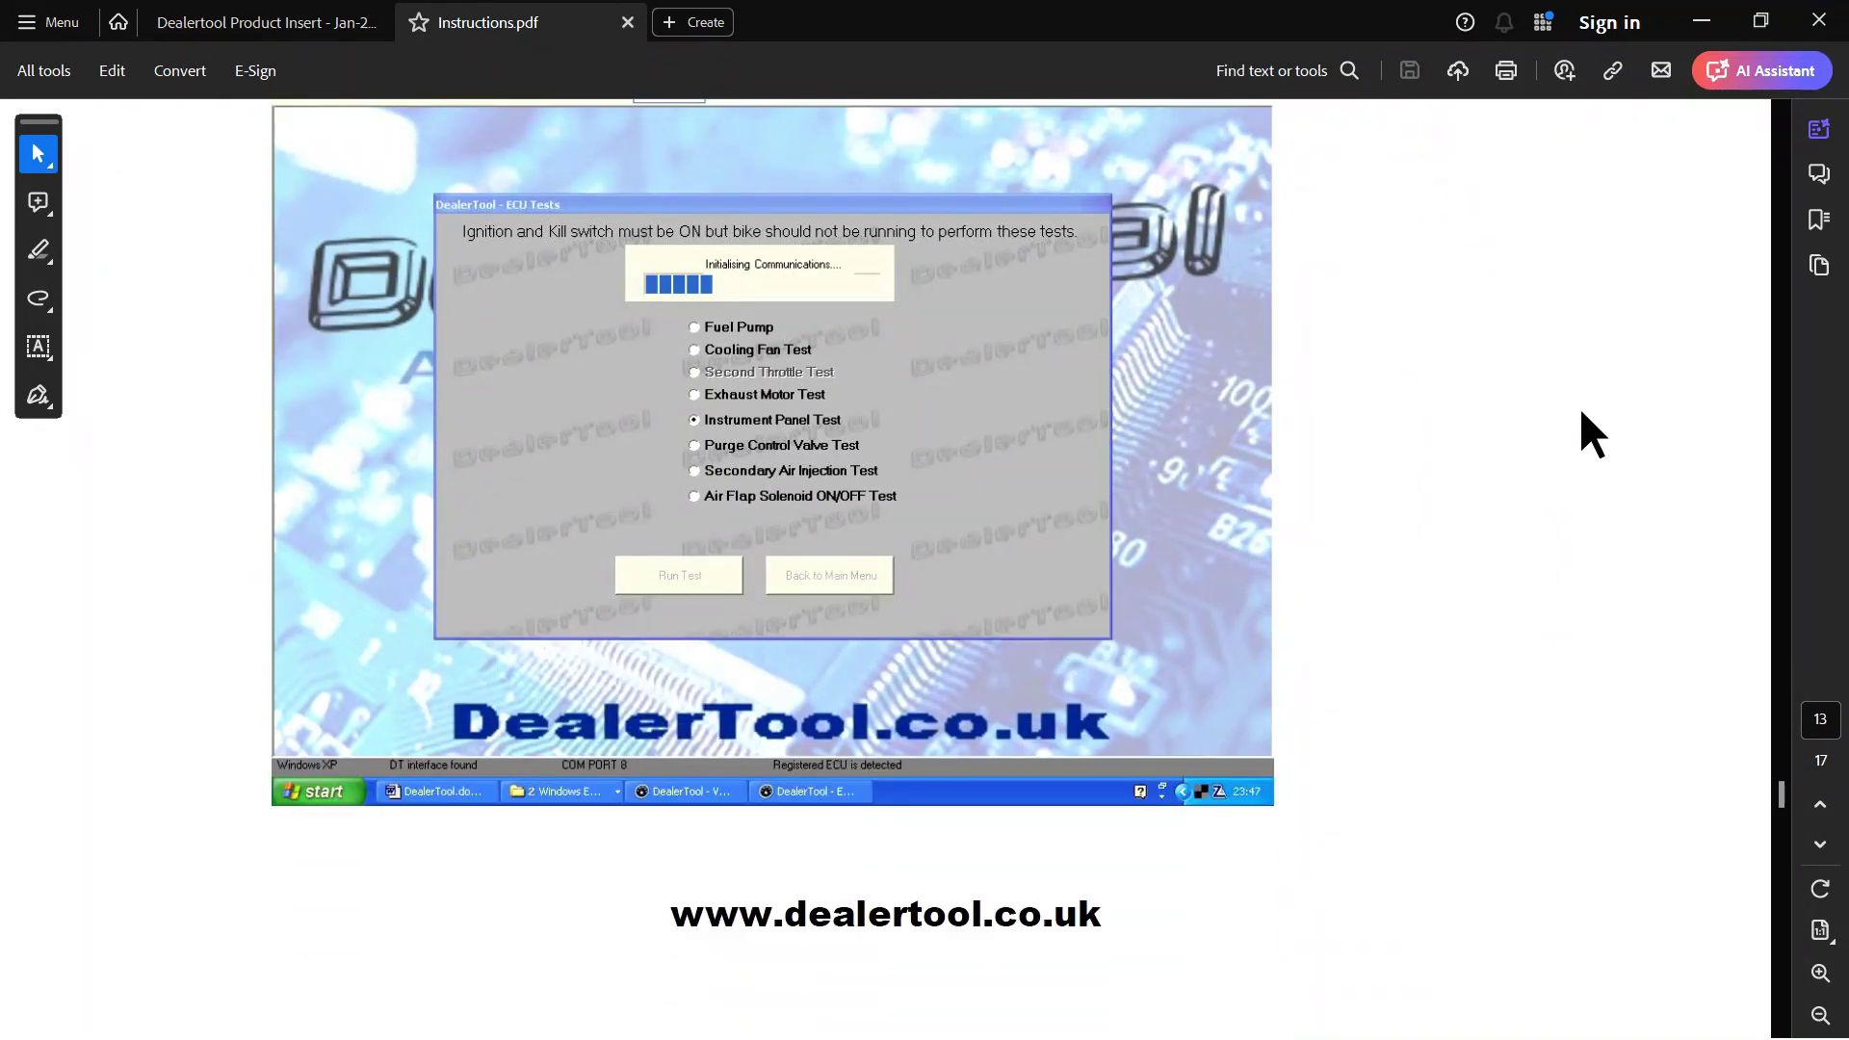
pyautogui.scroll(-20, 1581, 412)
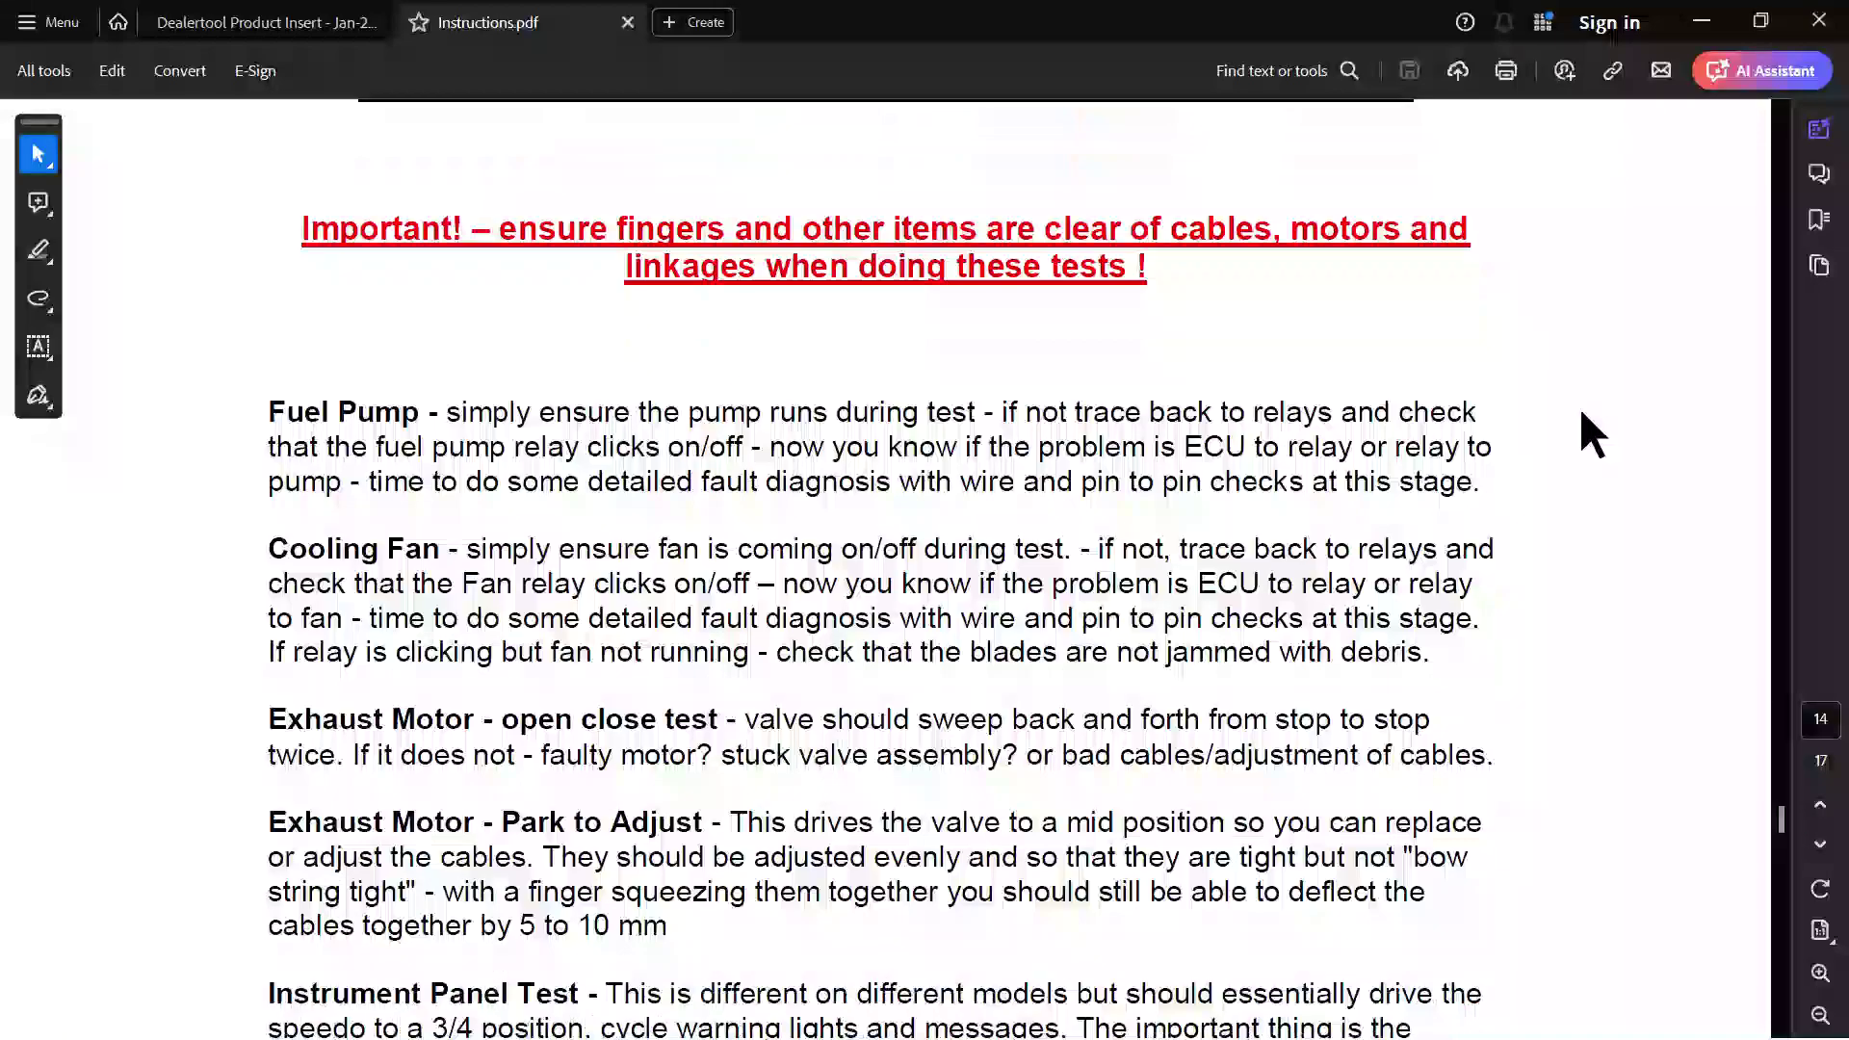
pyautogui.scroll(-5, 1594, 433)
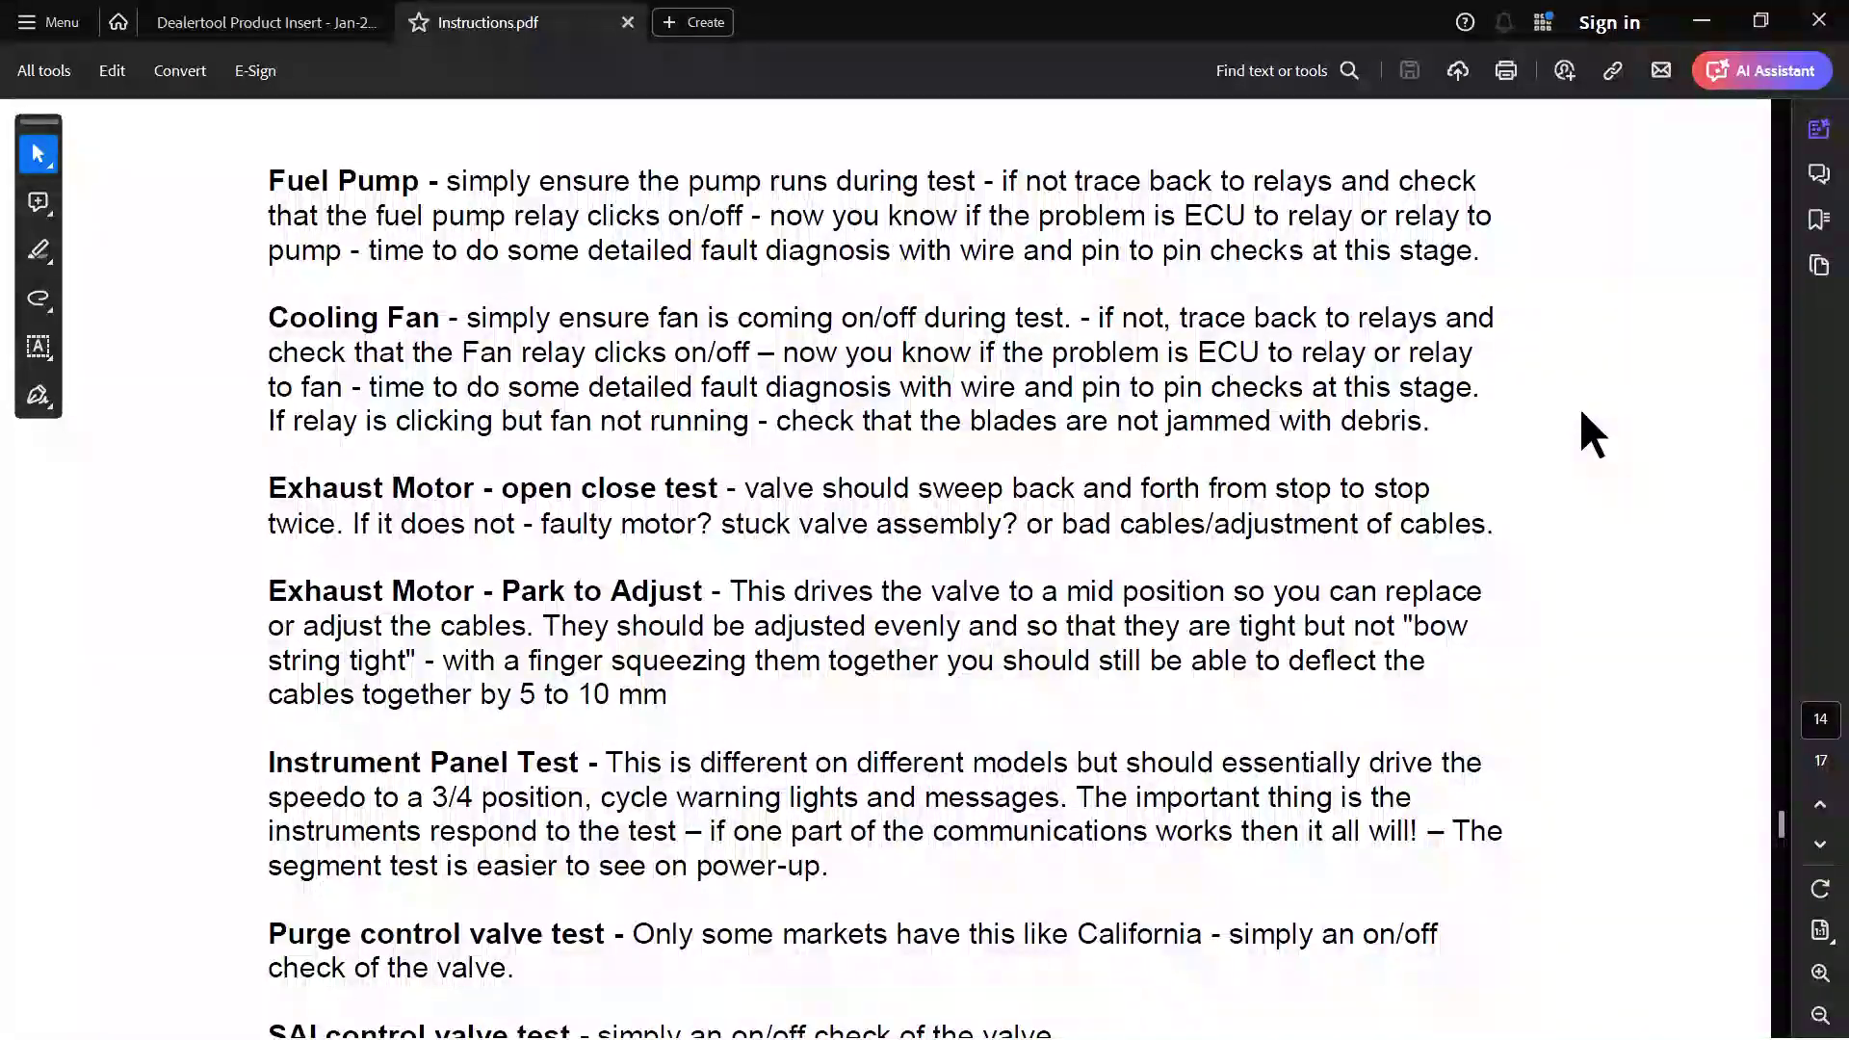
pyautogui.scroll(-10, 1581, 412)
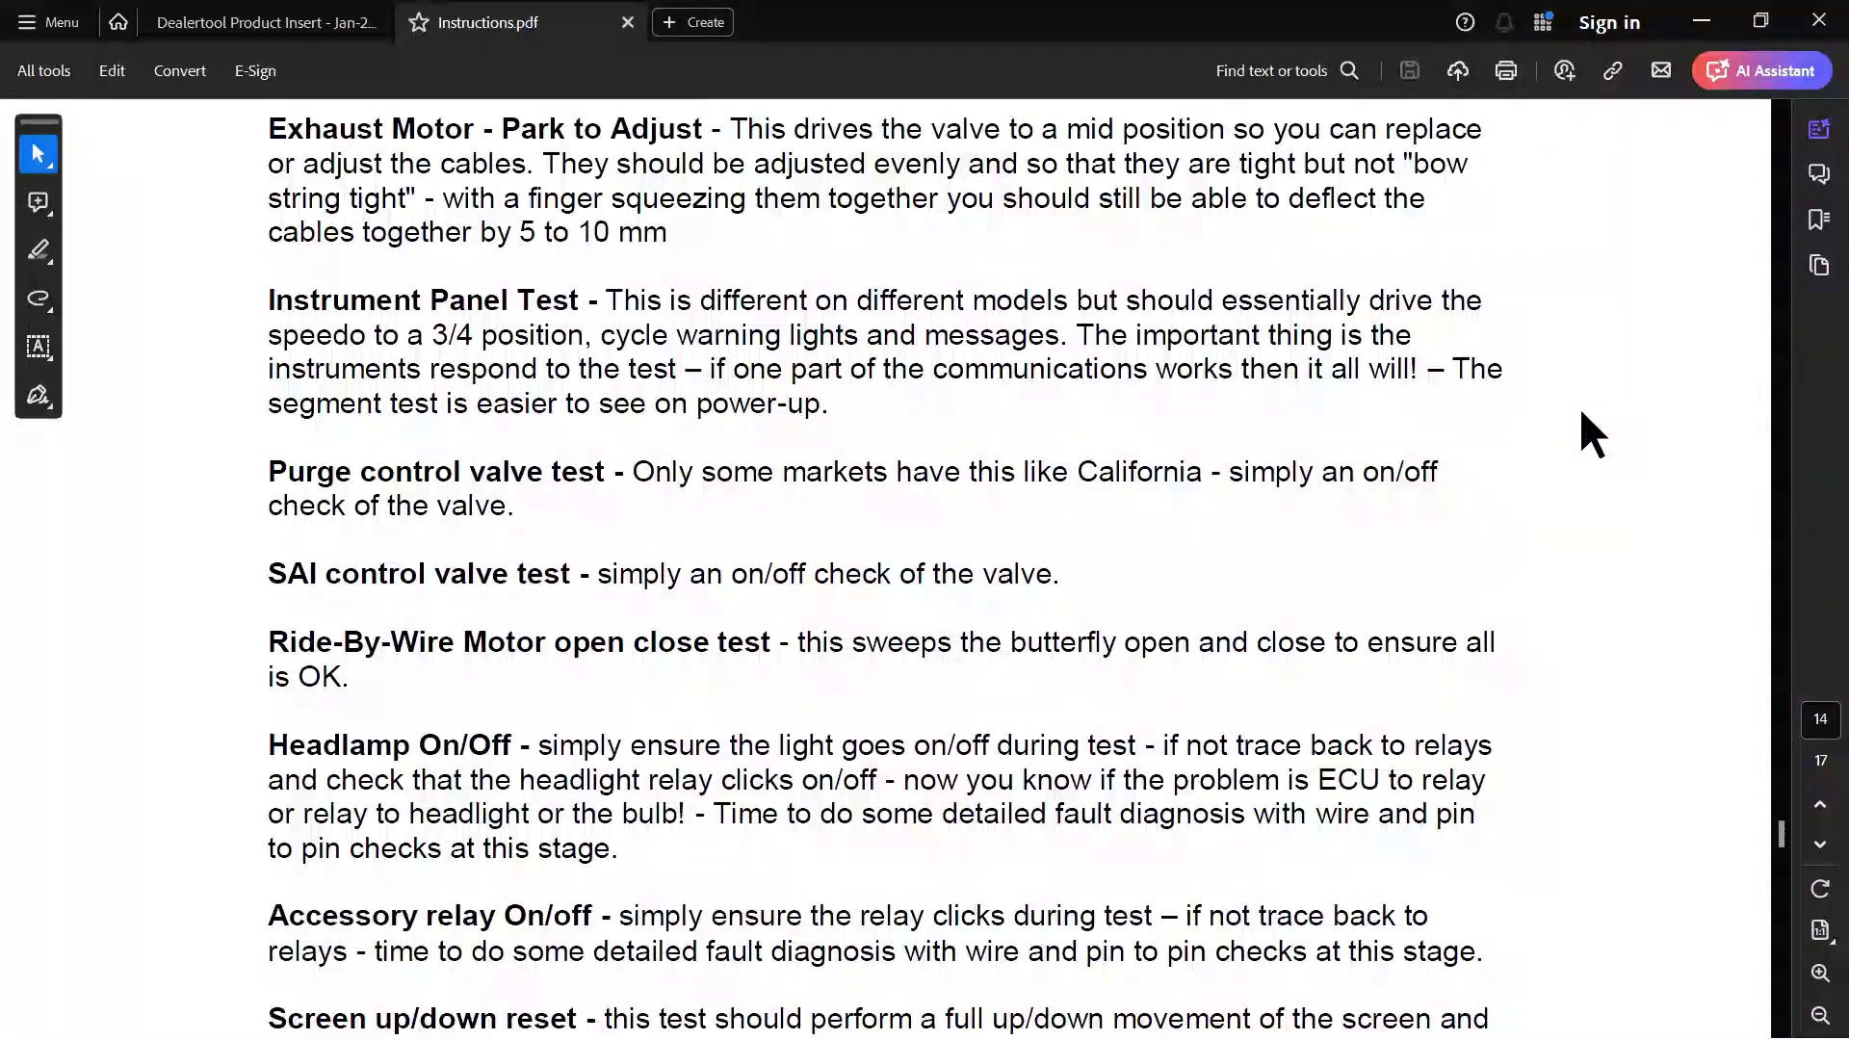
pyautogui.scroll(-20, 1582, 412)
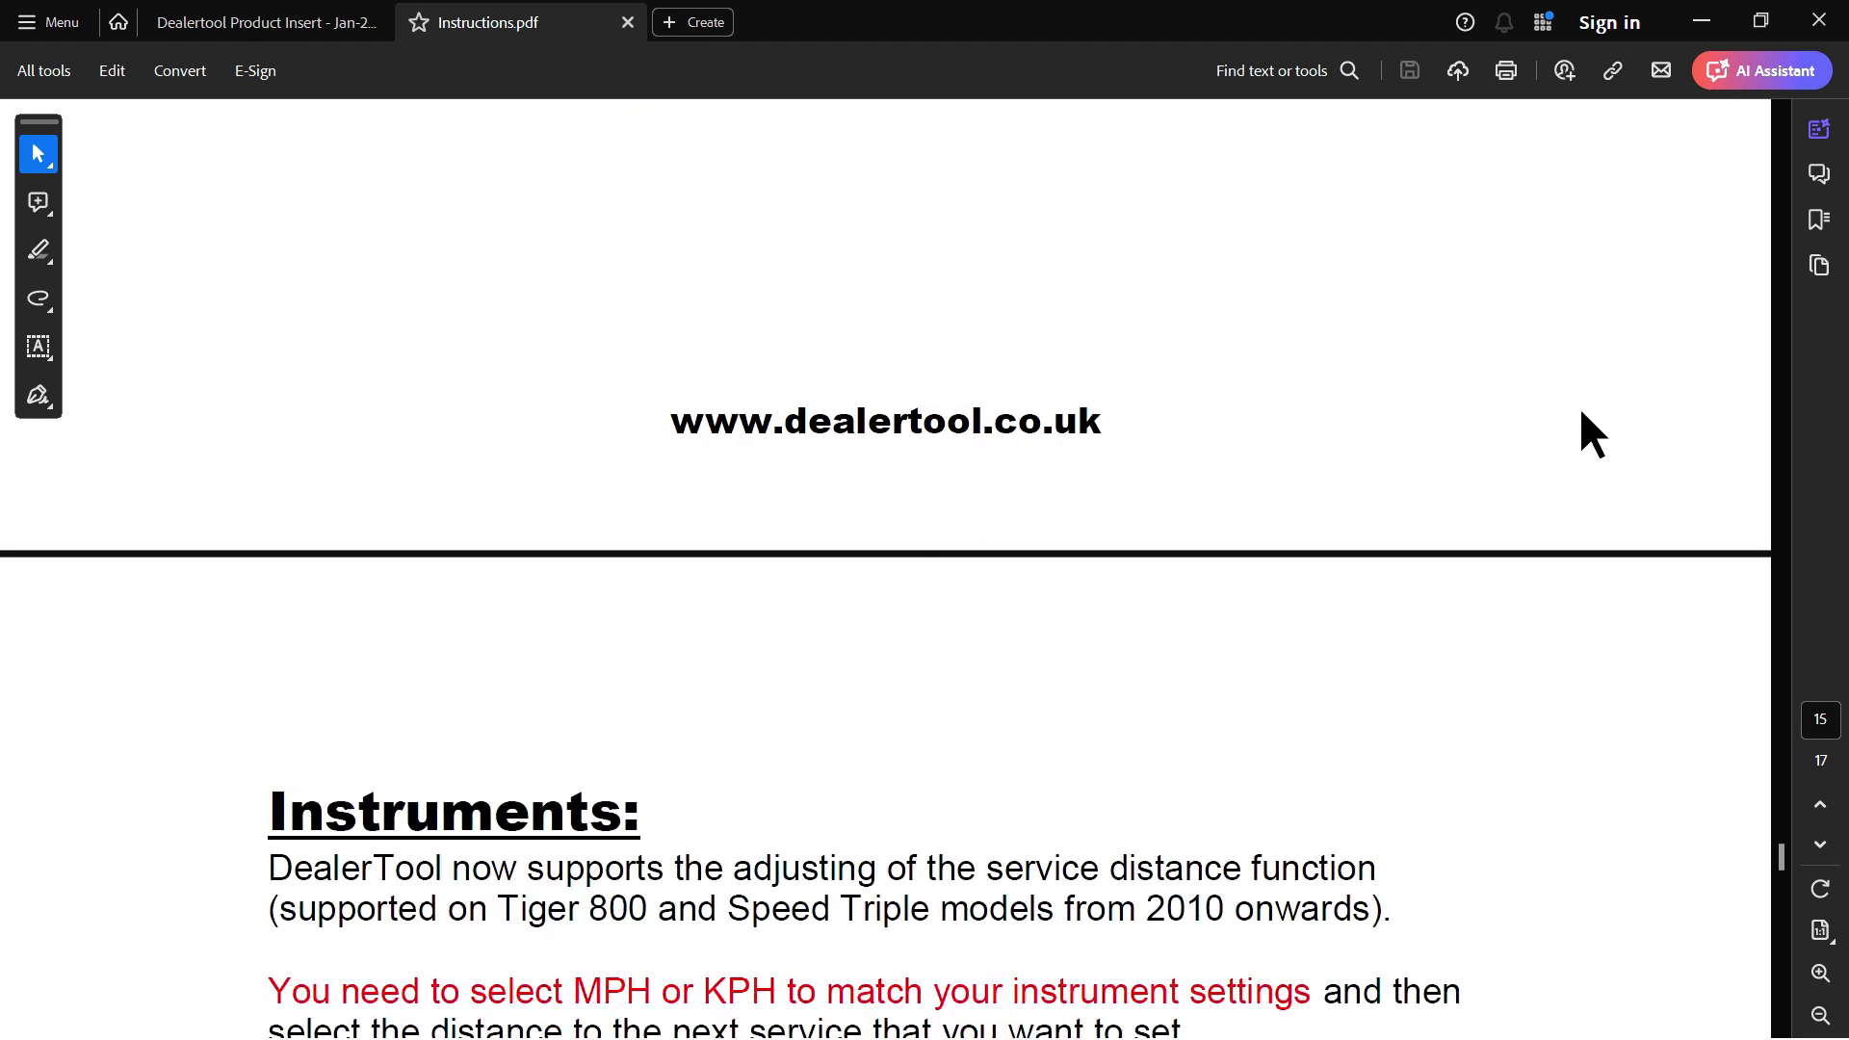
# Examine the Instruments section on page 15, covering service distance units, time to next service, the instruments window and the Enable / Disable options
pyautogui.scroll(-12, 1582, 412)
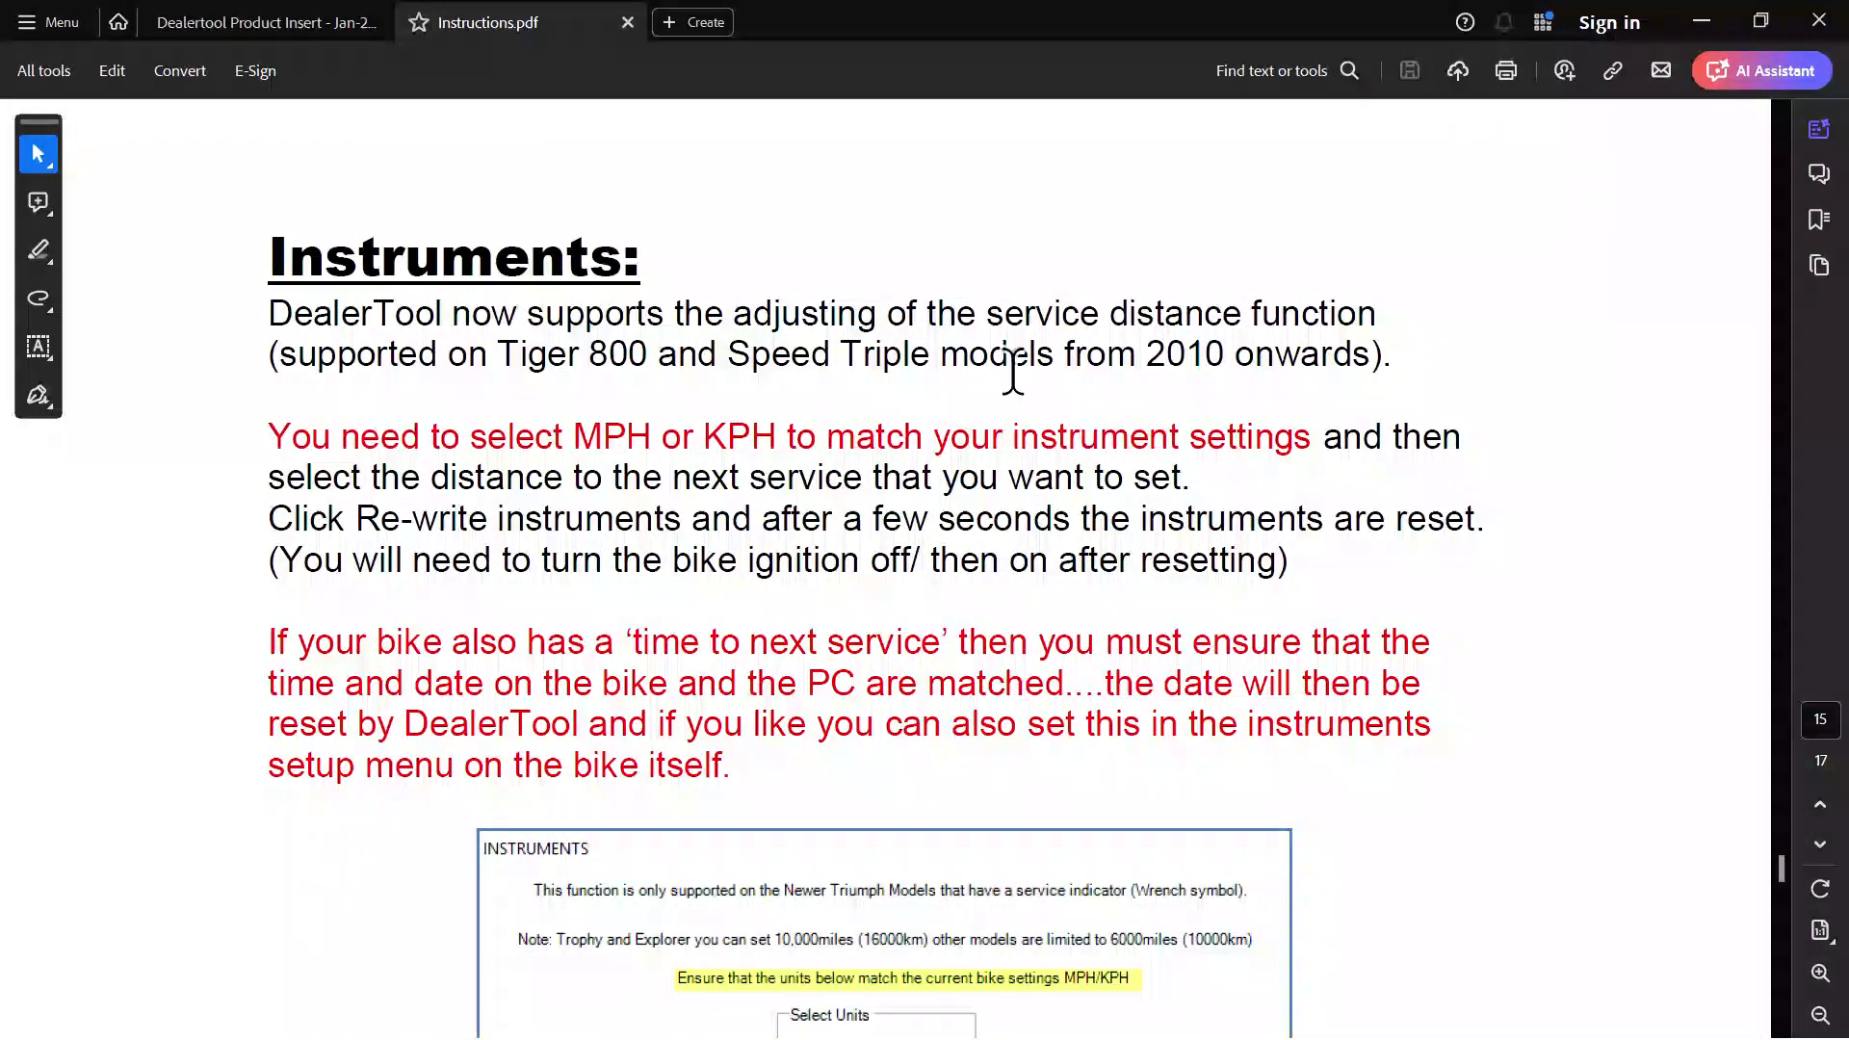
pyautogui.scroll(-1, 1490, 342)
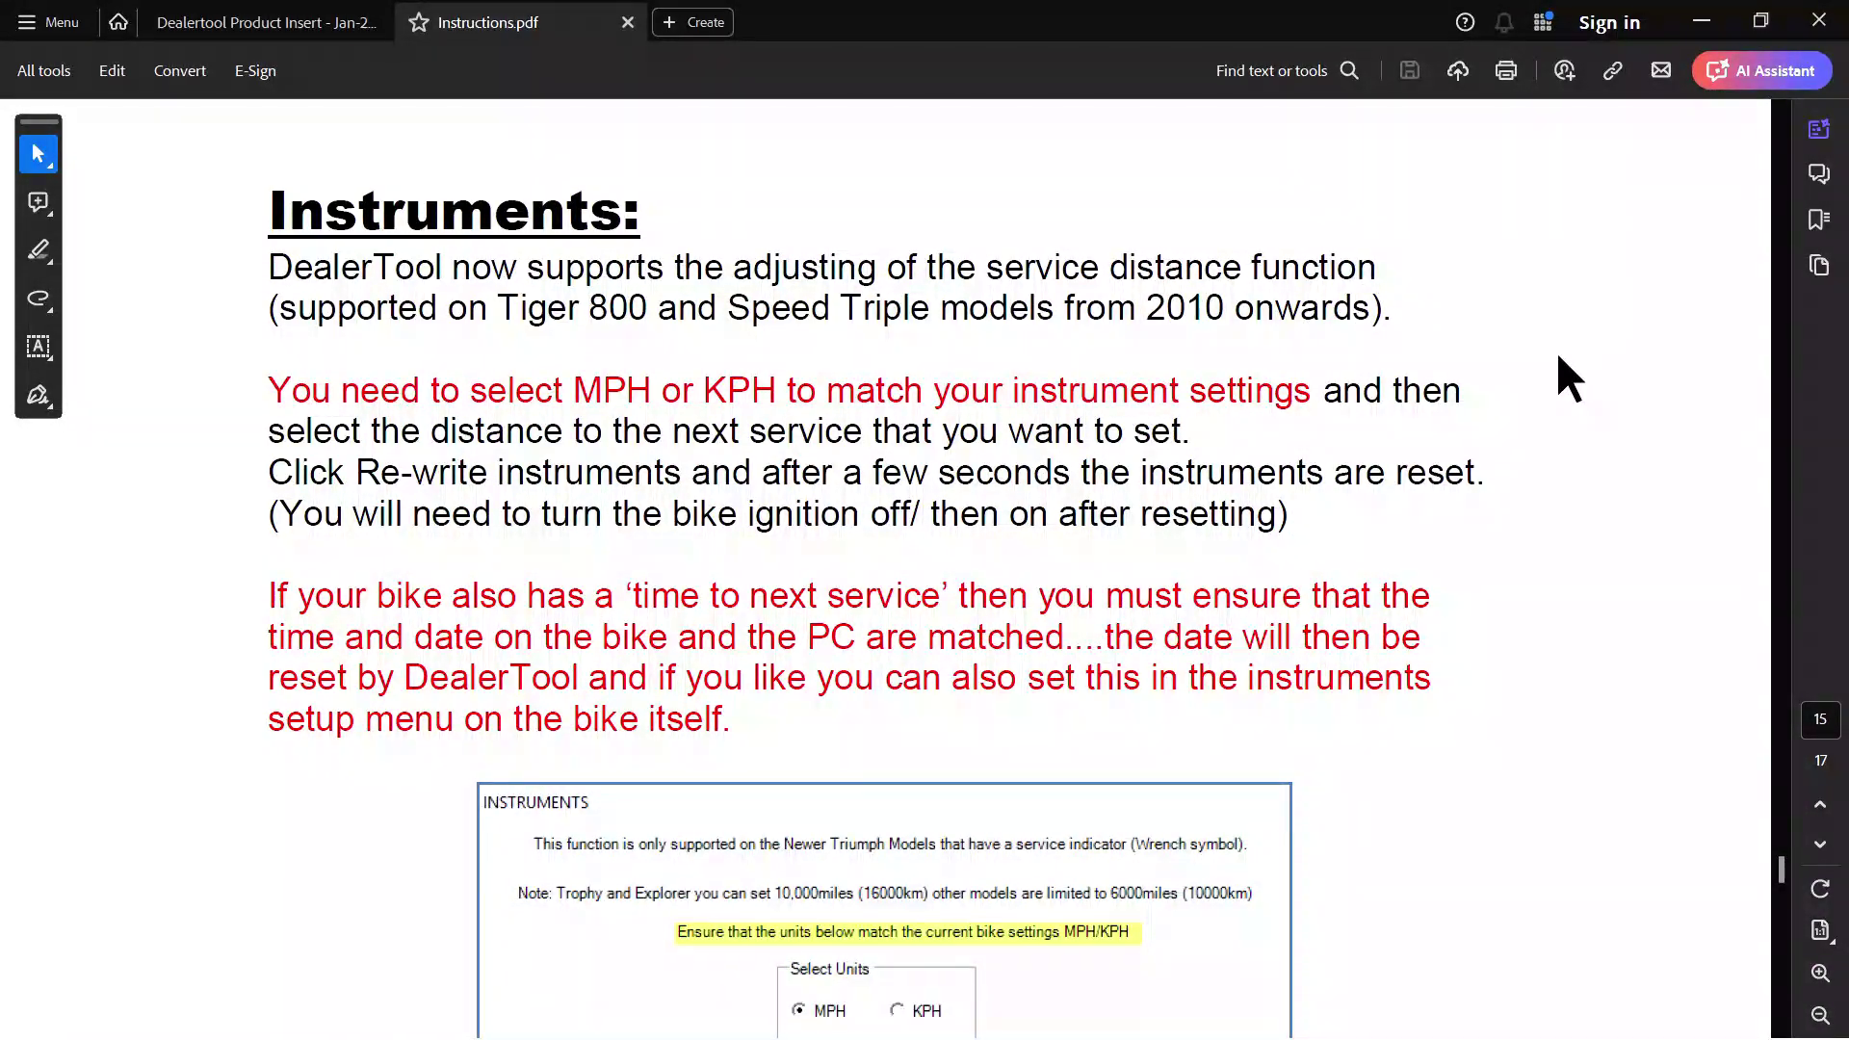
pyautogui.scroll(-6, 1558, 356)
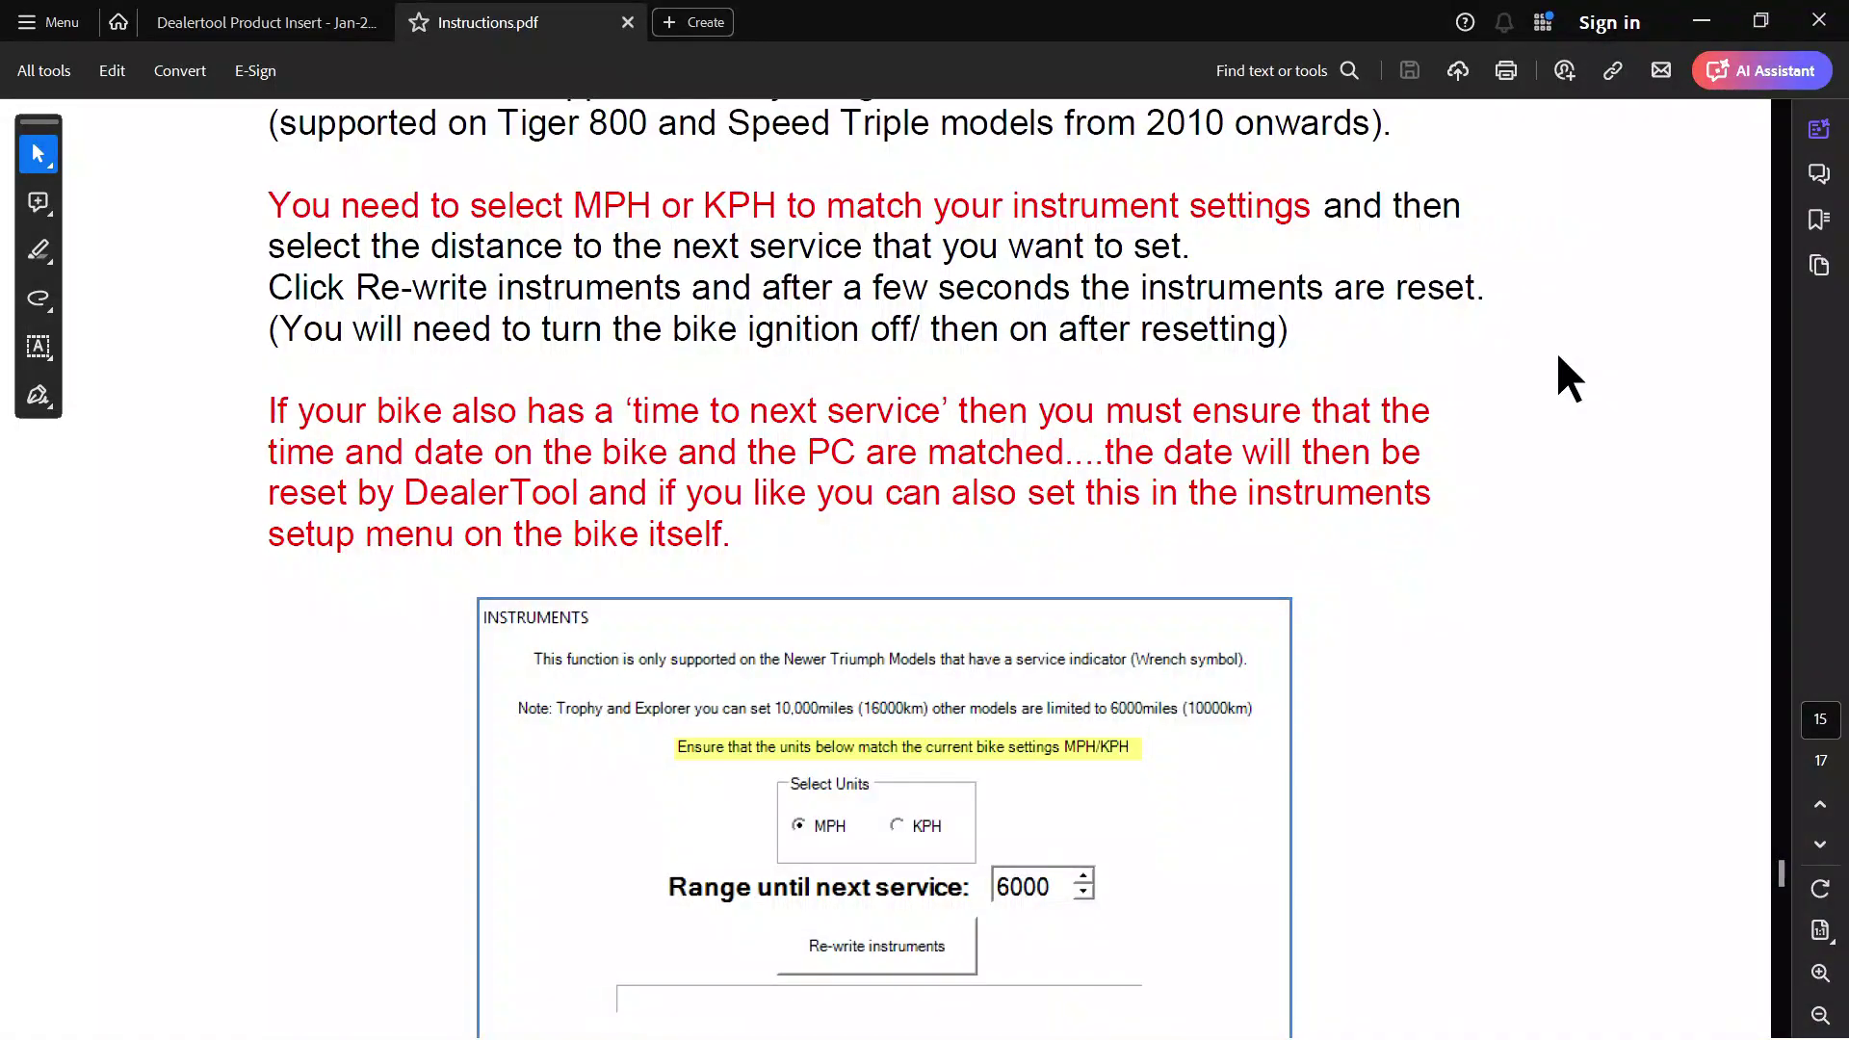
pyautogui.scroll(-3, 1558, 357)
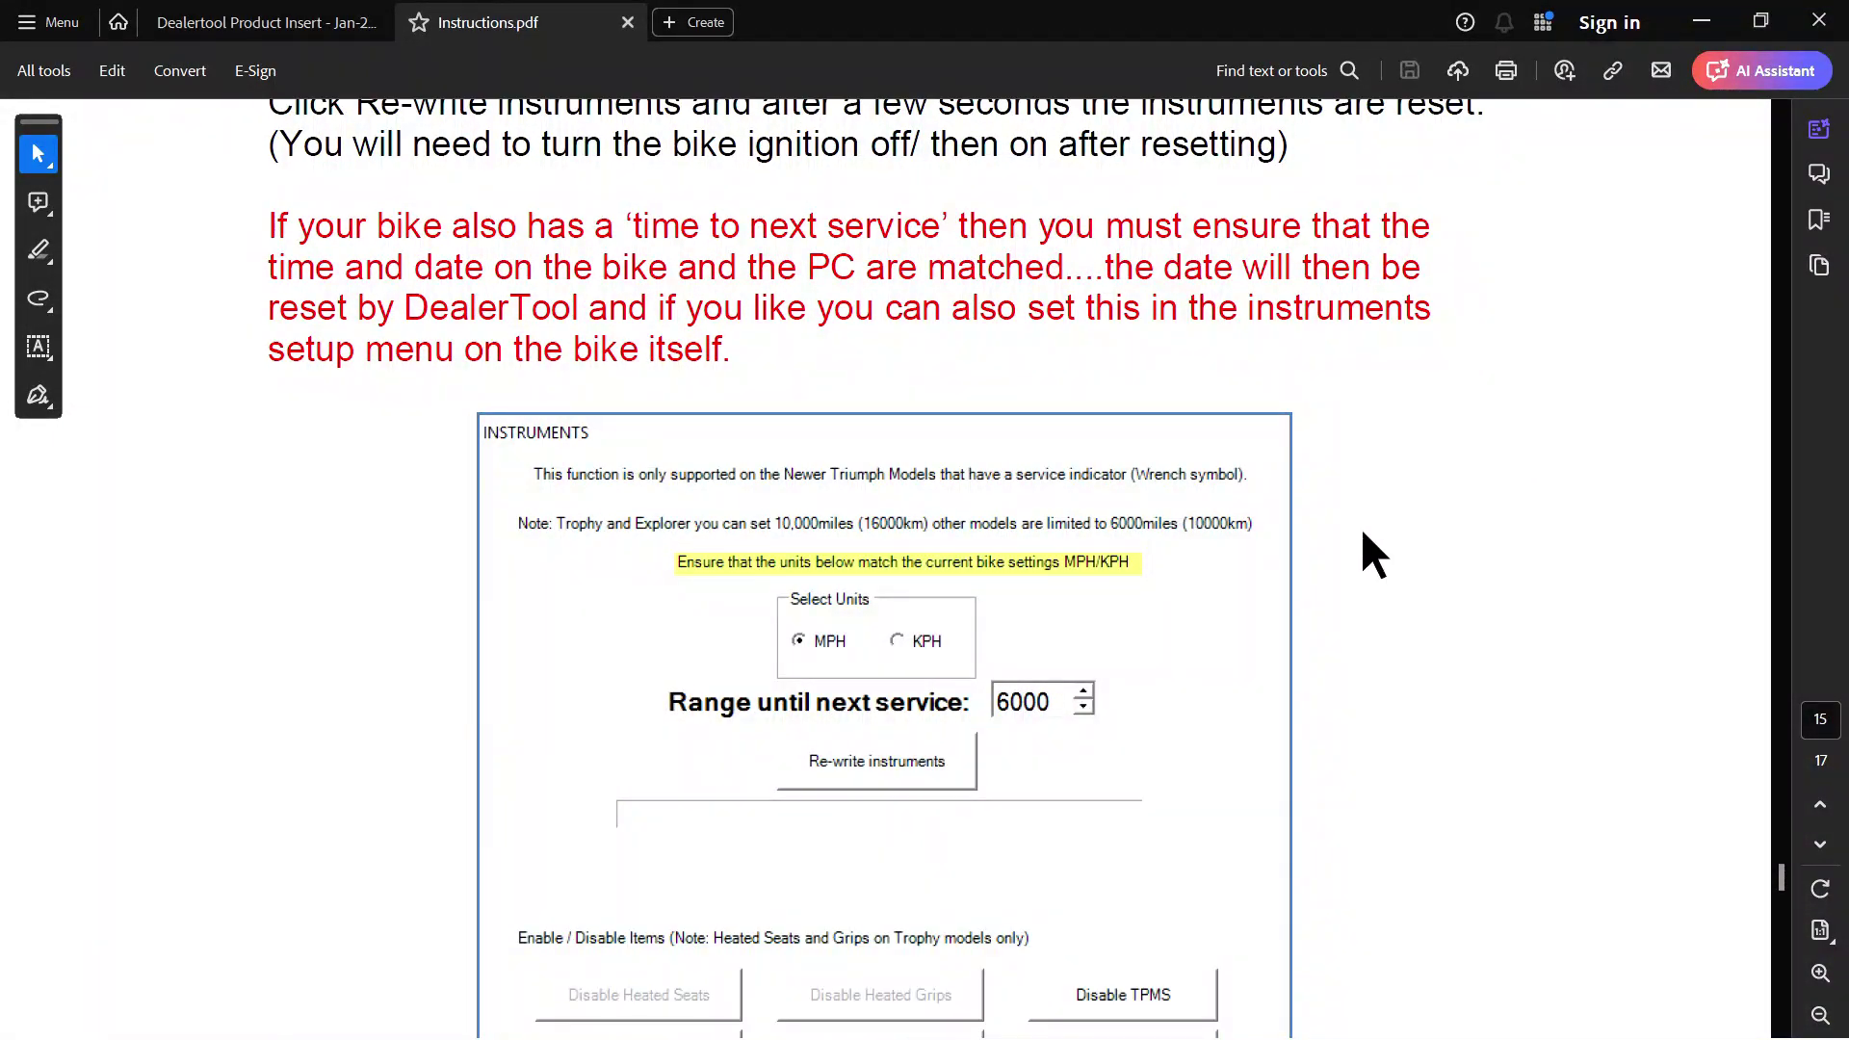
pyautogui.scroll(4, 1281, 530)
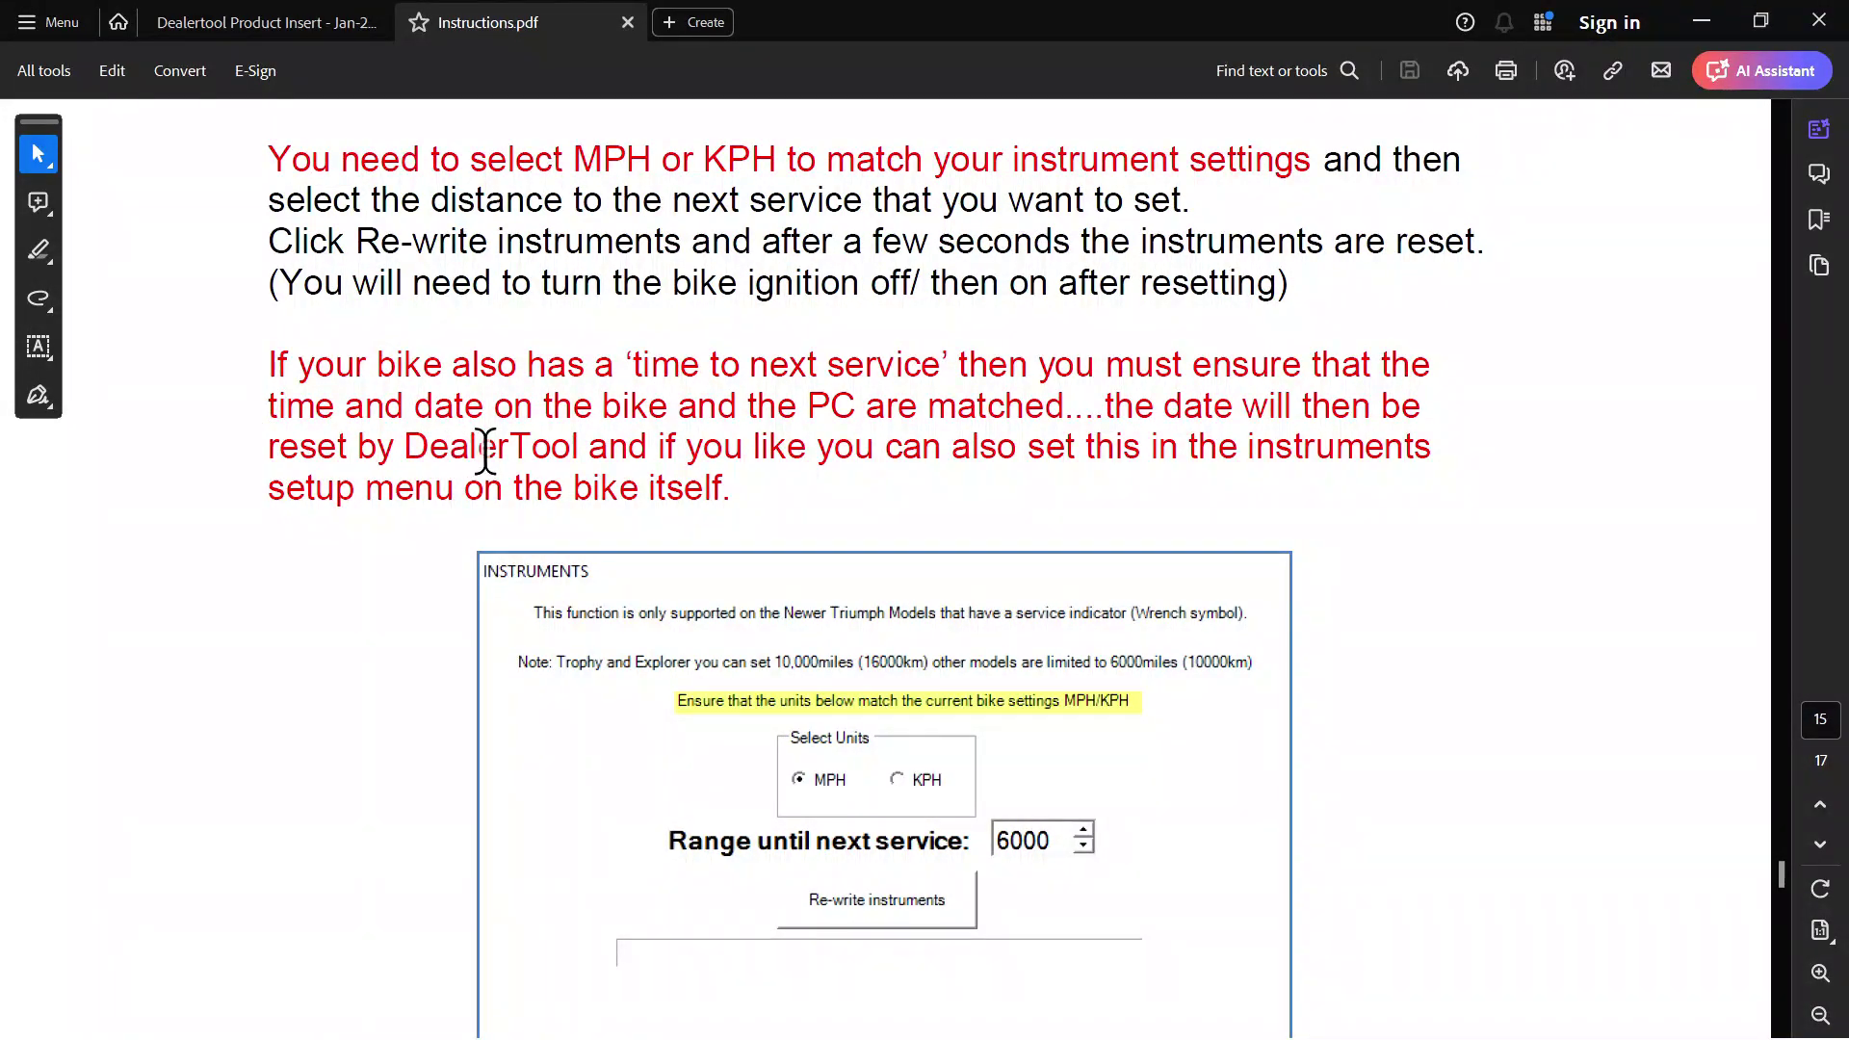
pyautogui.scroll(-3, 1418, 477)
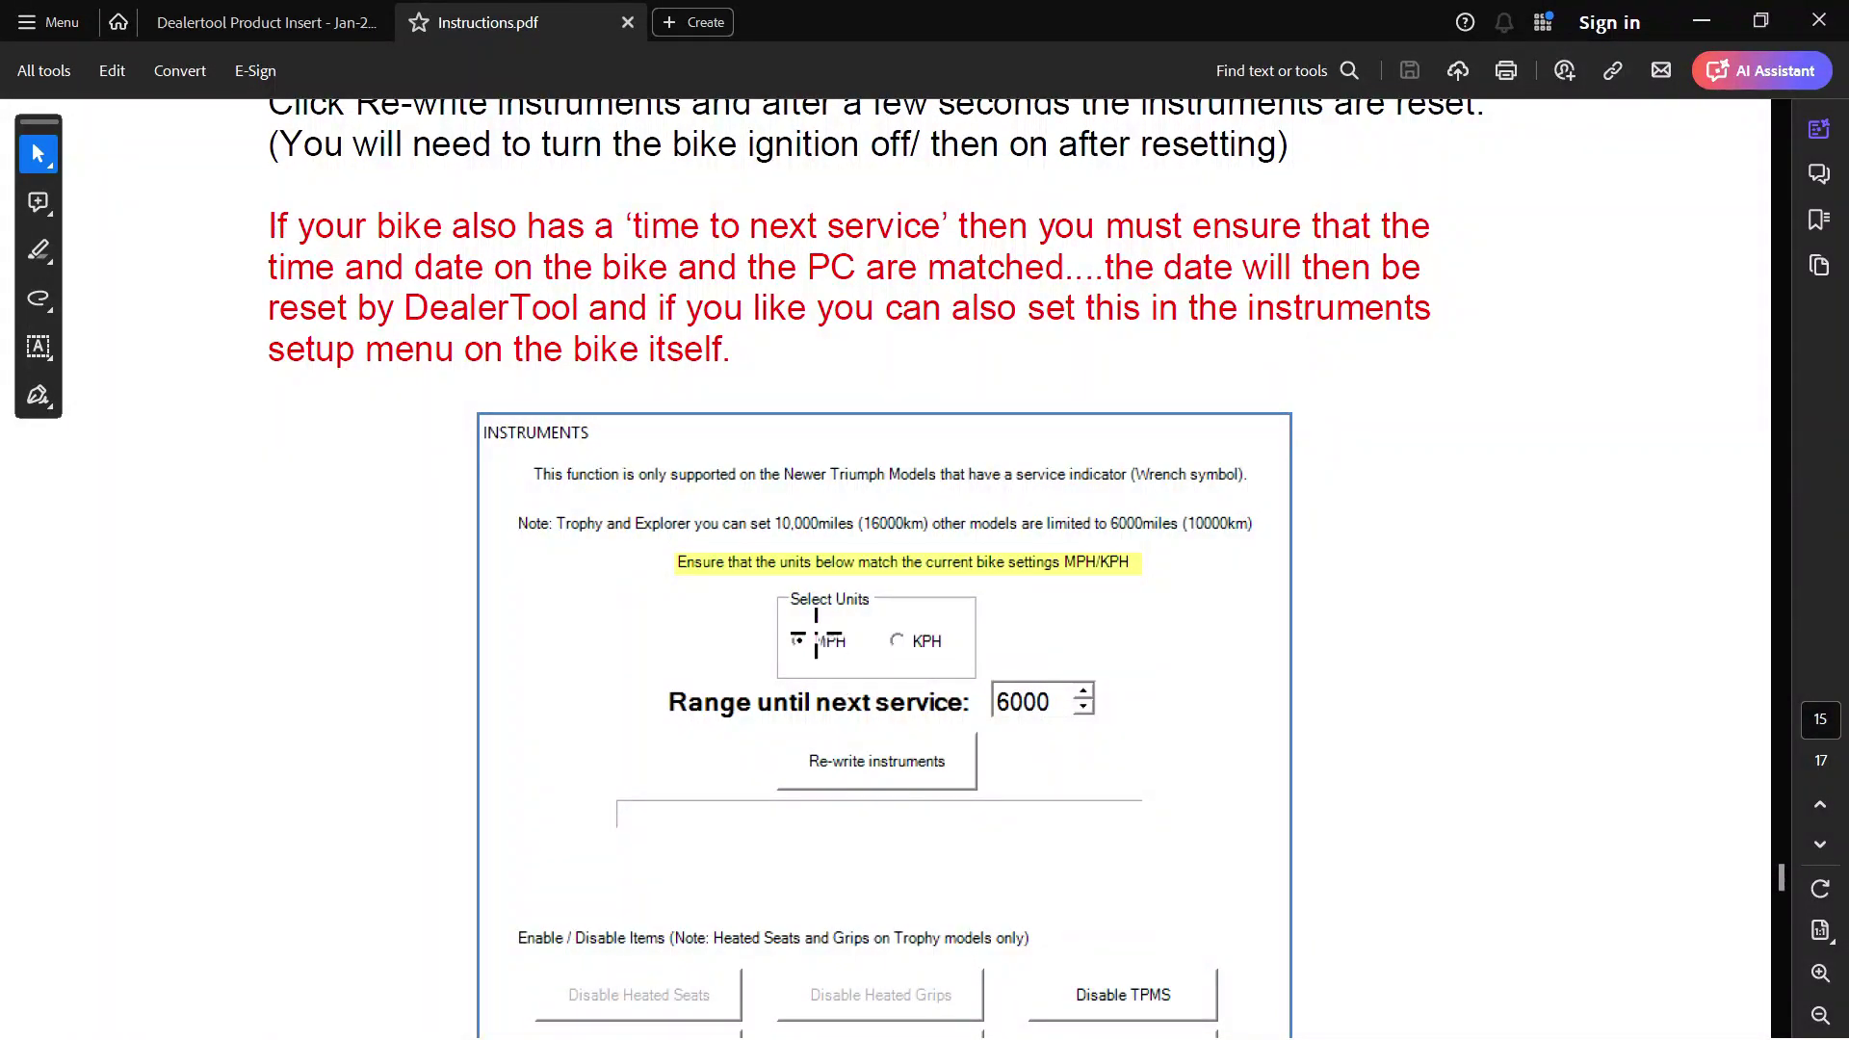
pyautogui.scroll(-2, 1083, 720)
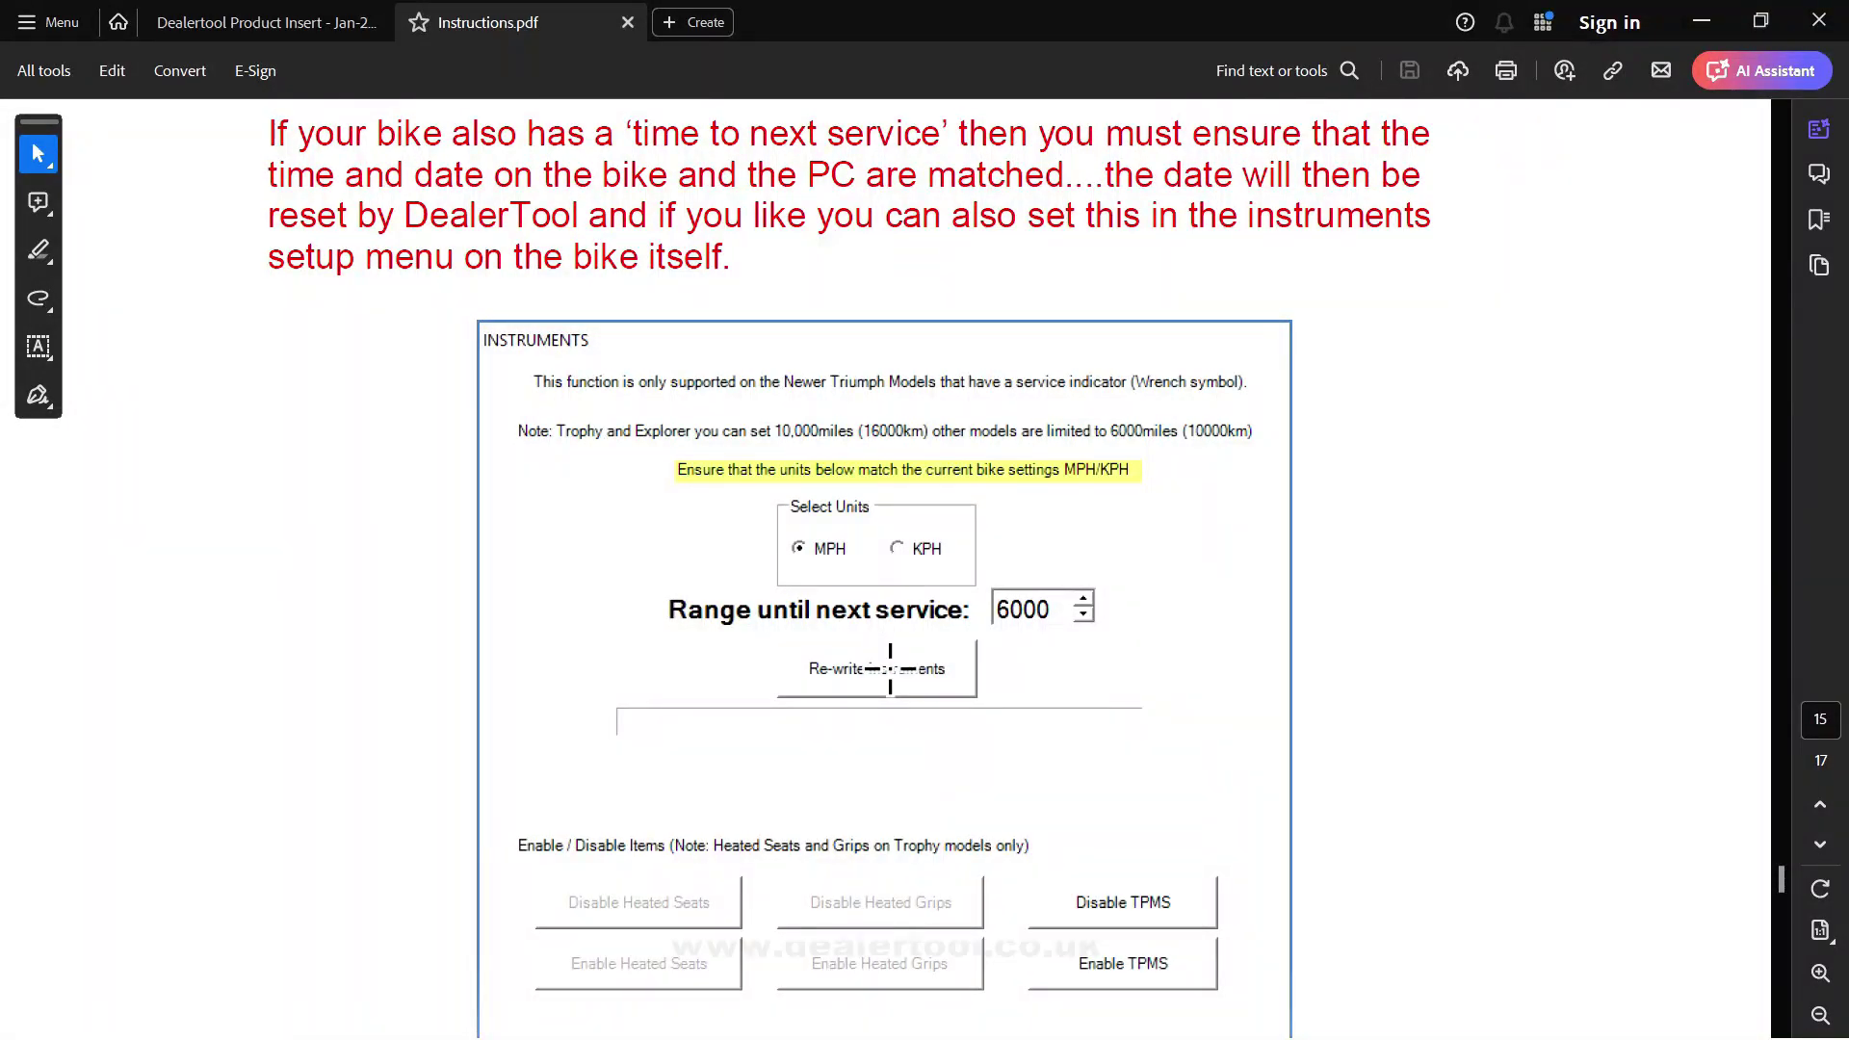
pyautogui.scroll(-10, 1477, 495)
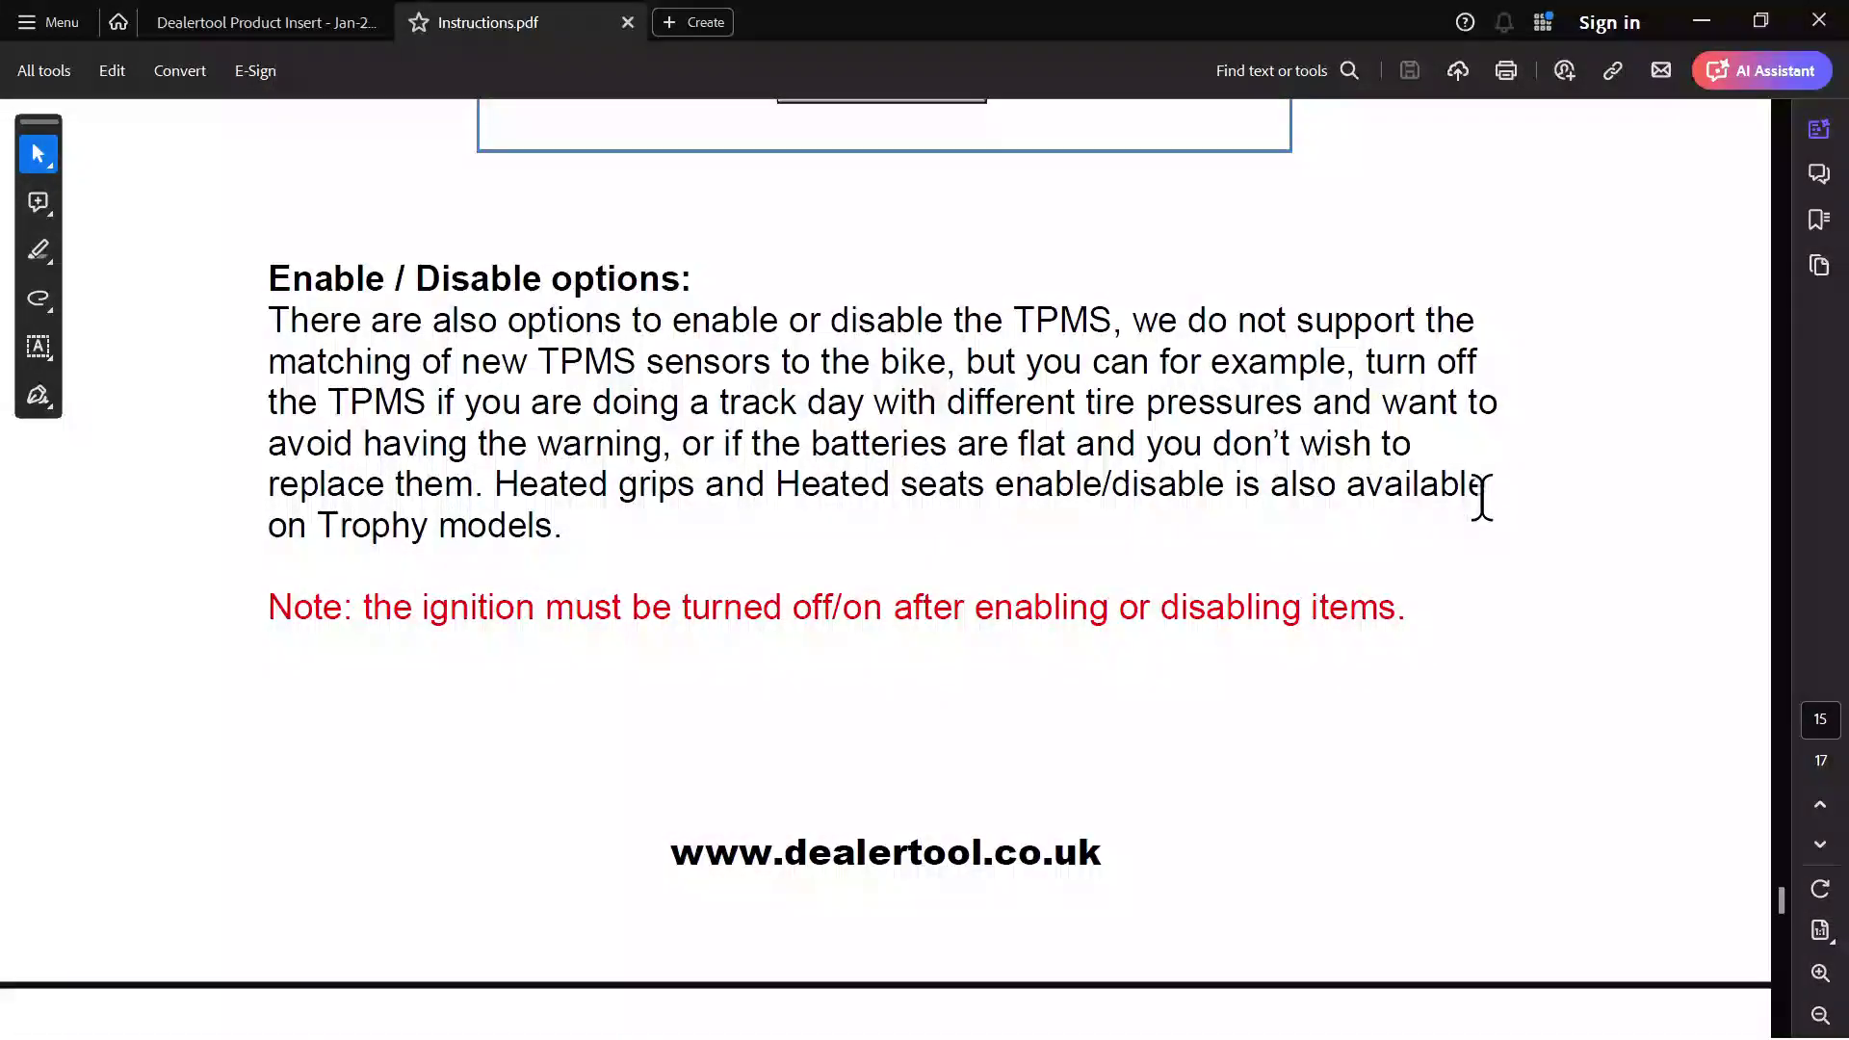
# Review the ABS section on page 16, including the brake warning, the disclaimer window and the Connect to ABS Unit illustration
pyautogui.scroll(-12, 1481, 495)
pyautogui.scroll(-4, 1483, 501)
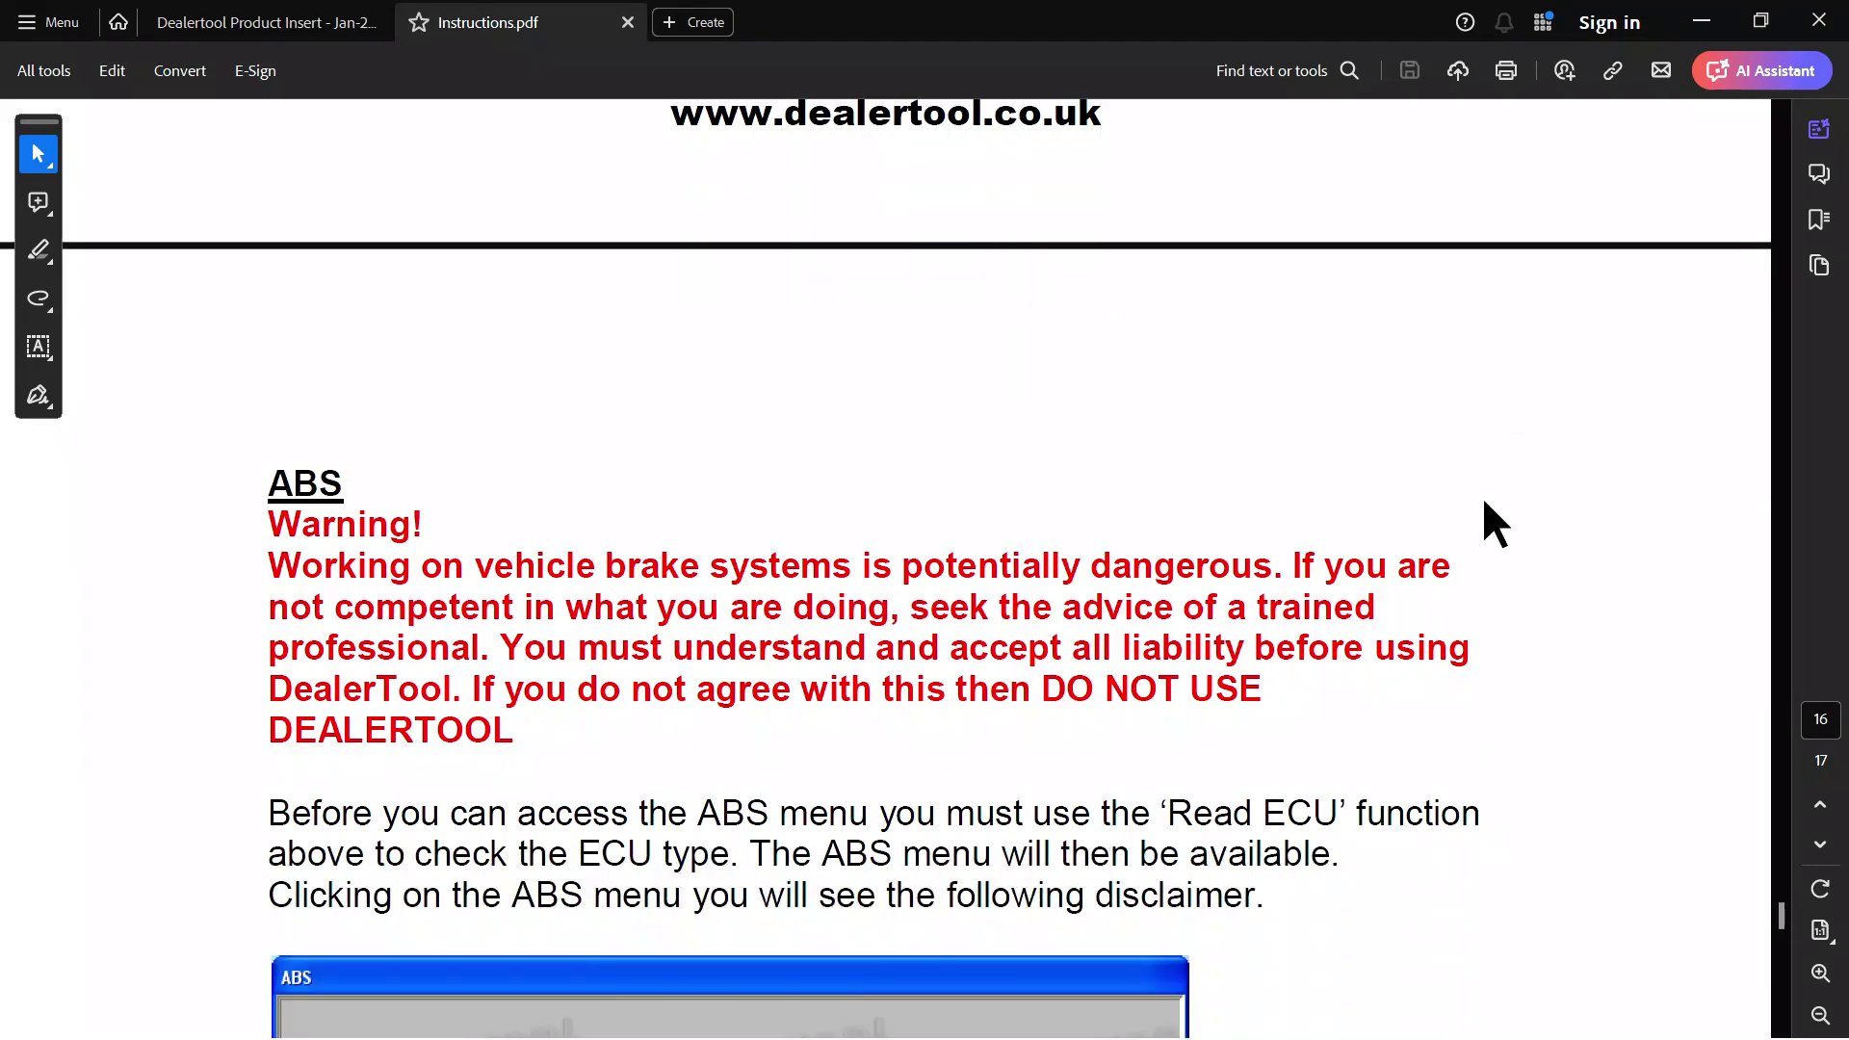
pyautogui.scroll(-8, 1483, 500)
pyautogui.scroll(-5, 1491, 523)
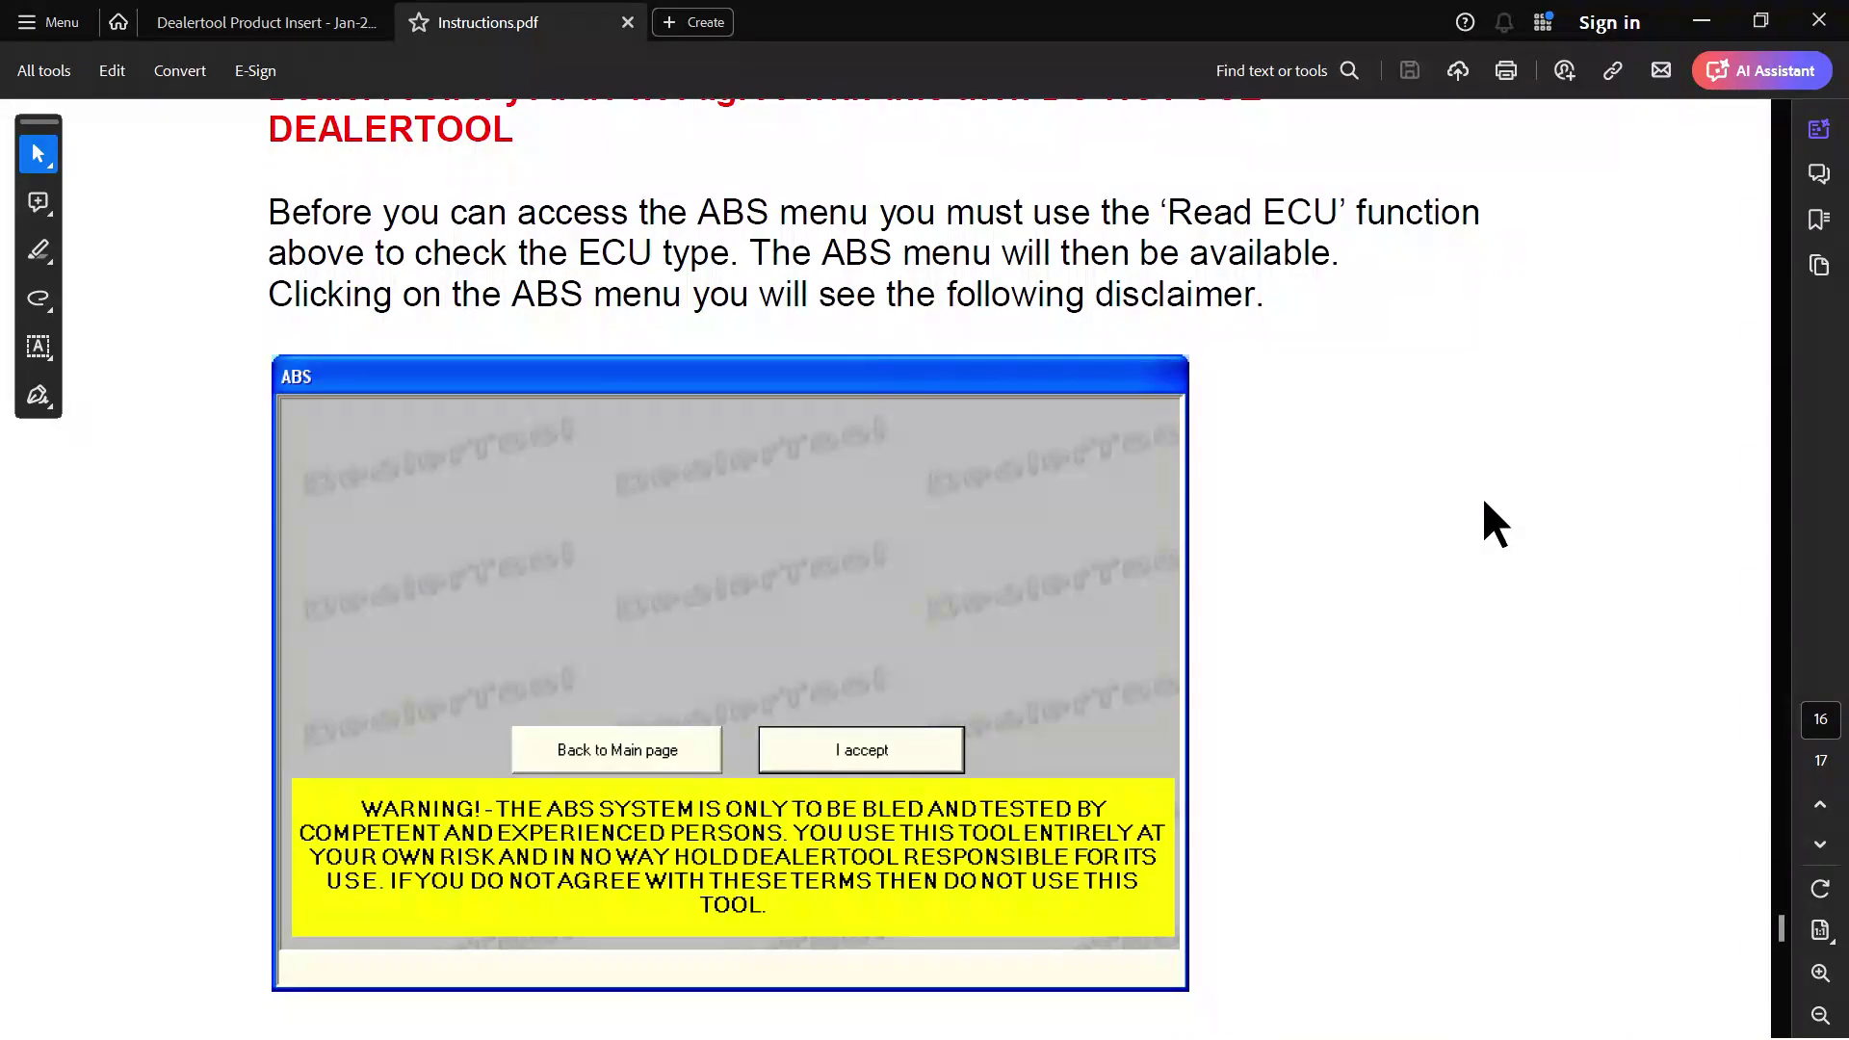
pyautogui.scroll(-8, 1485, 502)
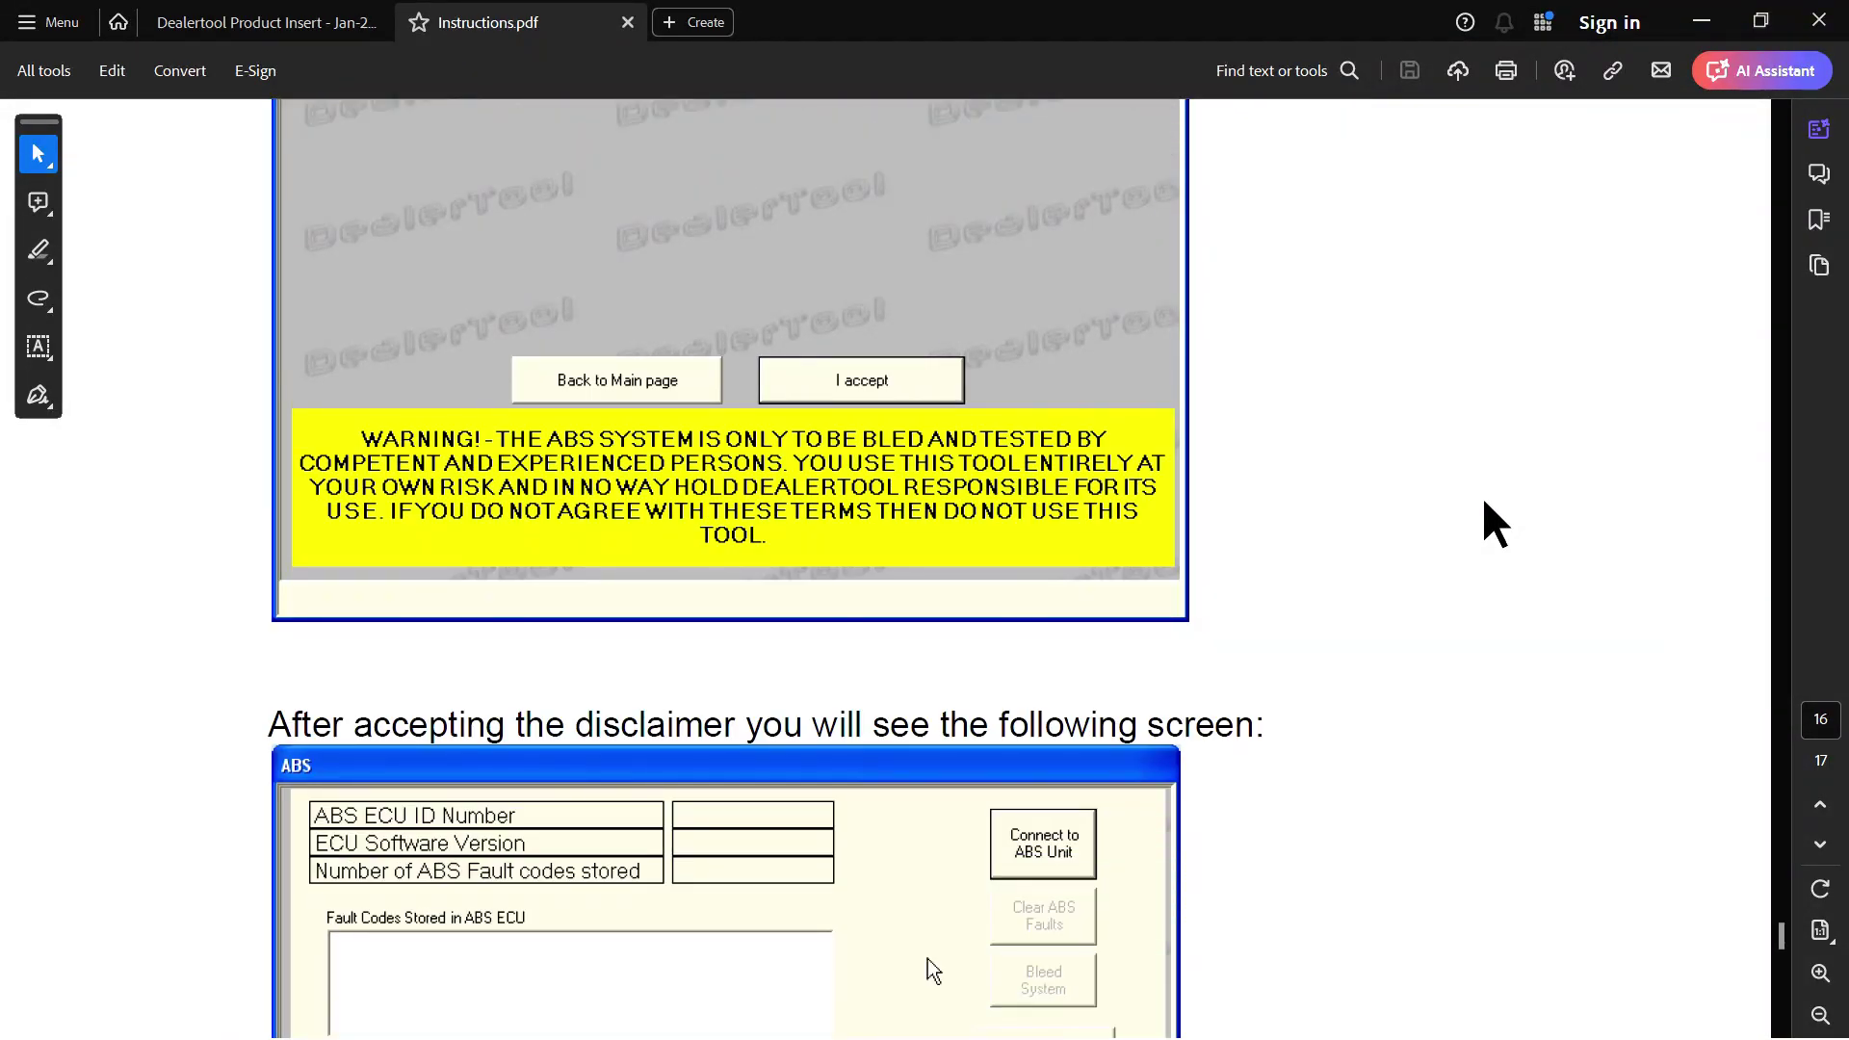
pyautogui.scroll(-4, 1484, 502)
pyautogui.scroll(-3, 1484, 502)
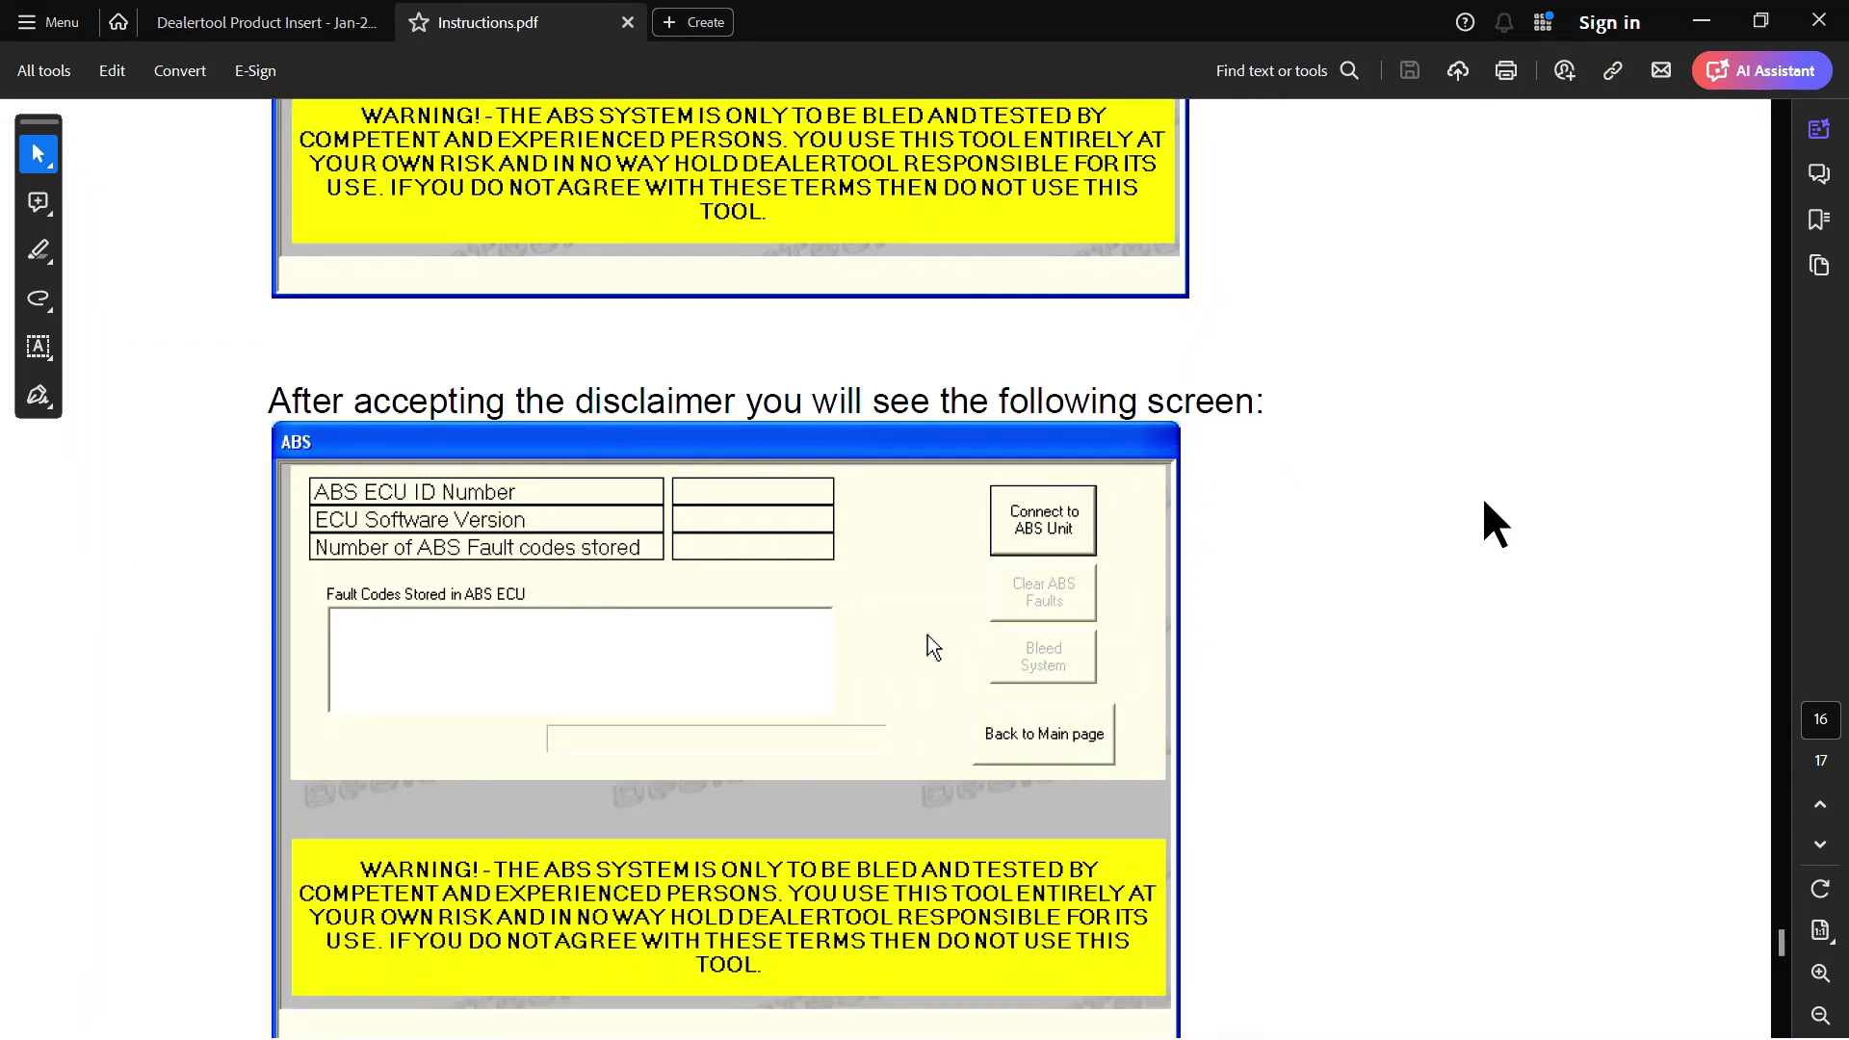
pyautogui.scroll(-1, 1483, 501)
pyautogui.scroll(-4, 1483, 501)
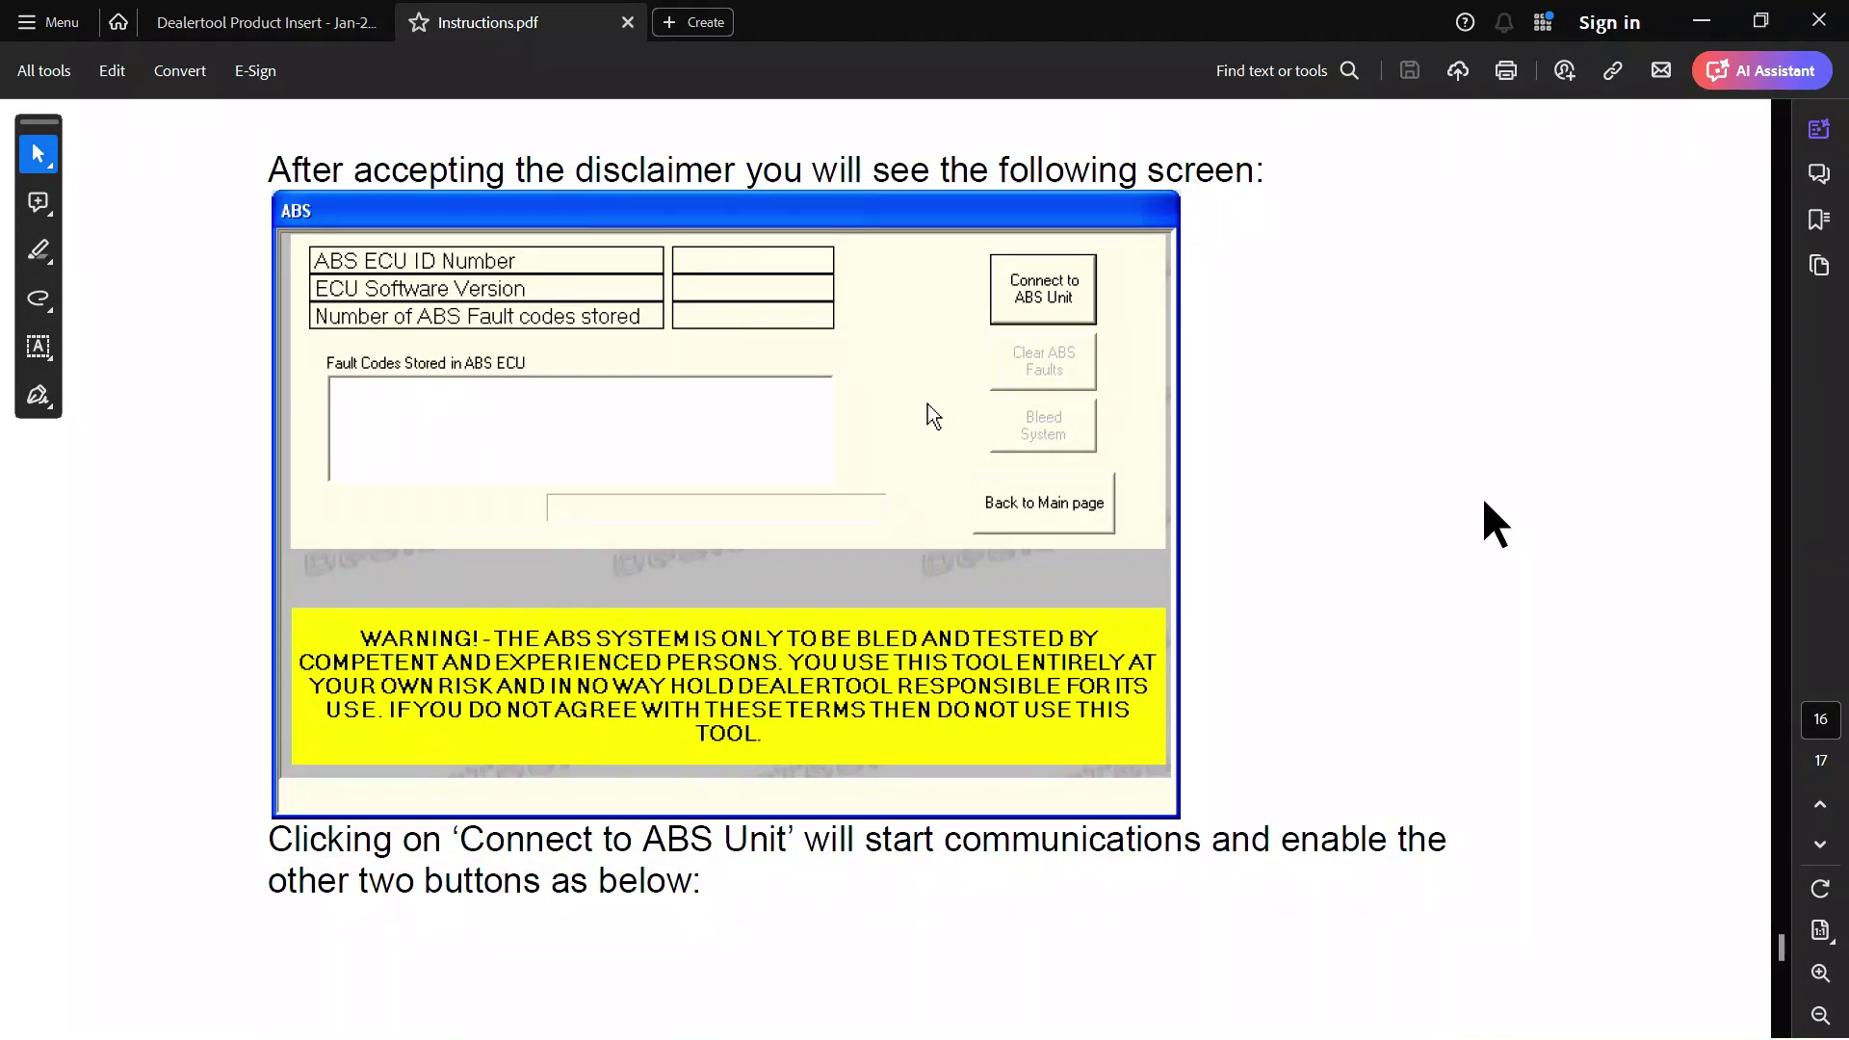
pyautogui.scroll(-14, 1485, 502)
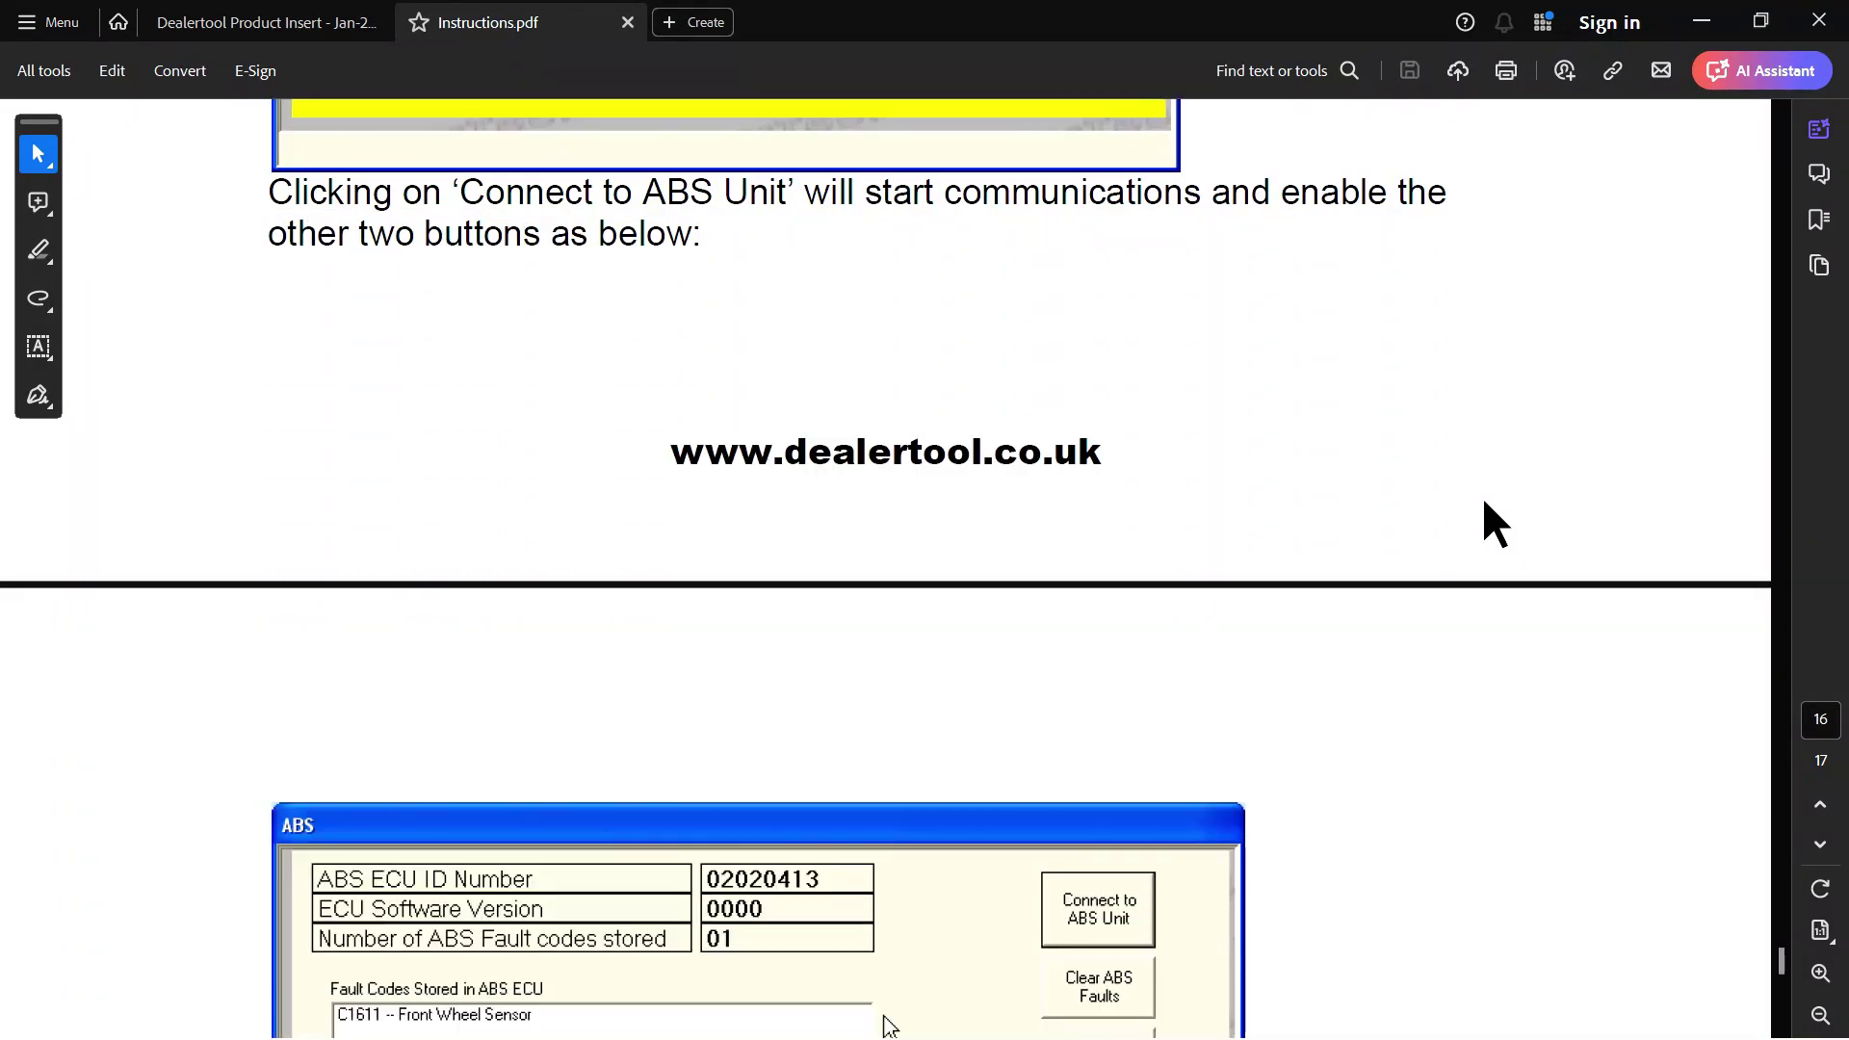
# Read page 17 on ABS fault codes, clearing faults, bleeding the system, Options and Troubleshooting
pyautogui.scroll(-3, 1484, 501)
pyautogui.scroll(-6, 1483, 501)
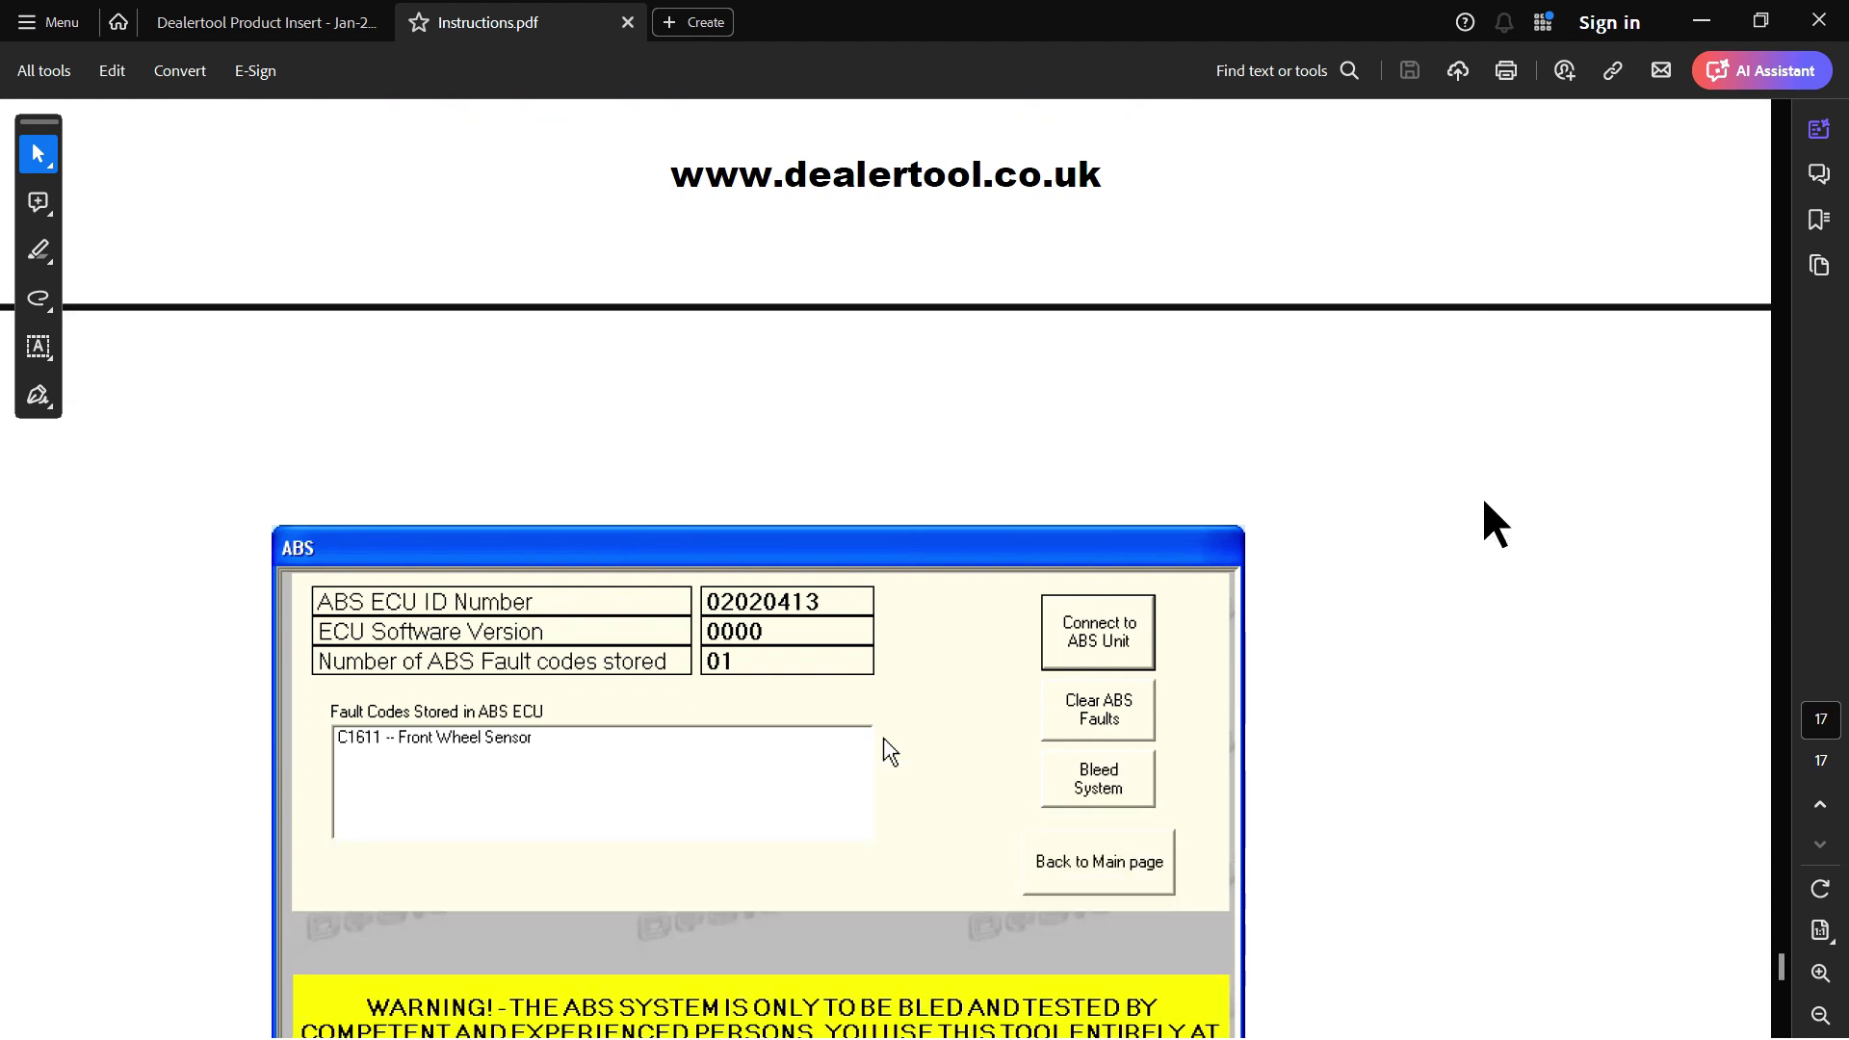
pyautogui.scroll(-14, 1484, 502)
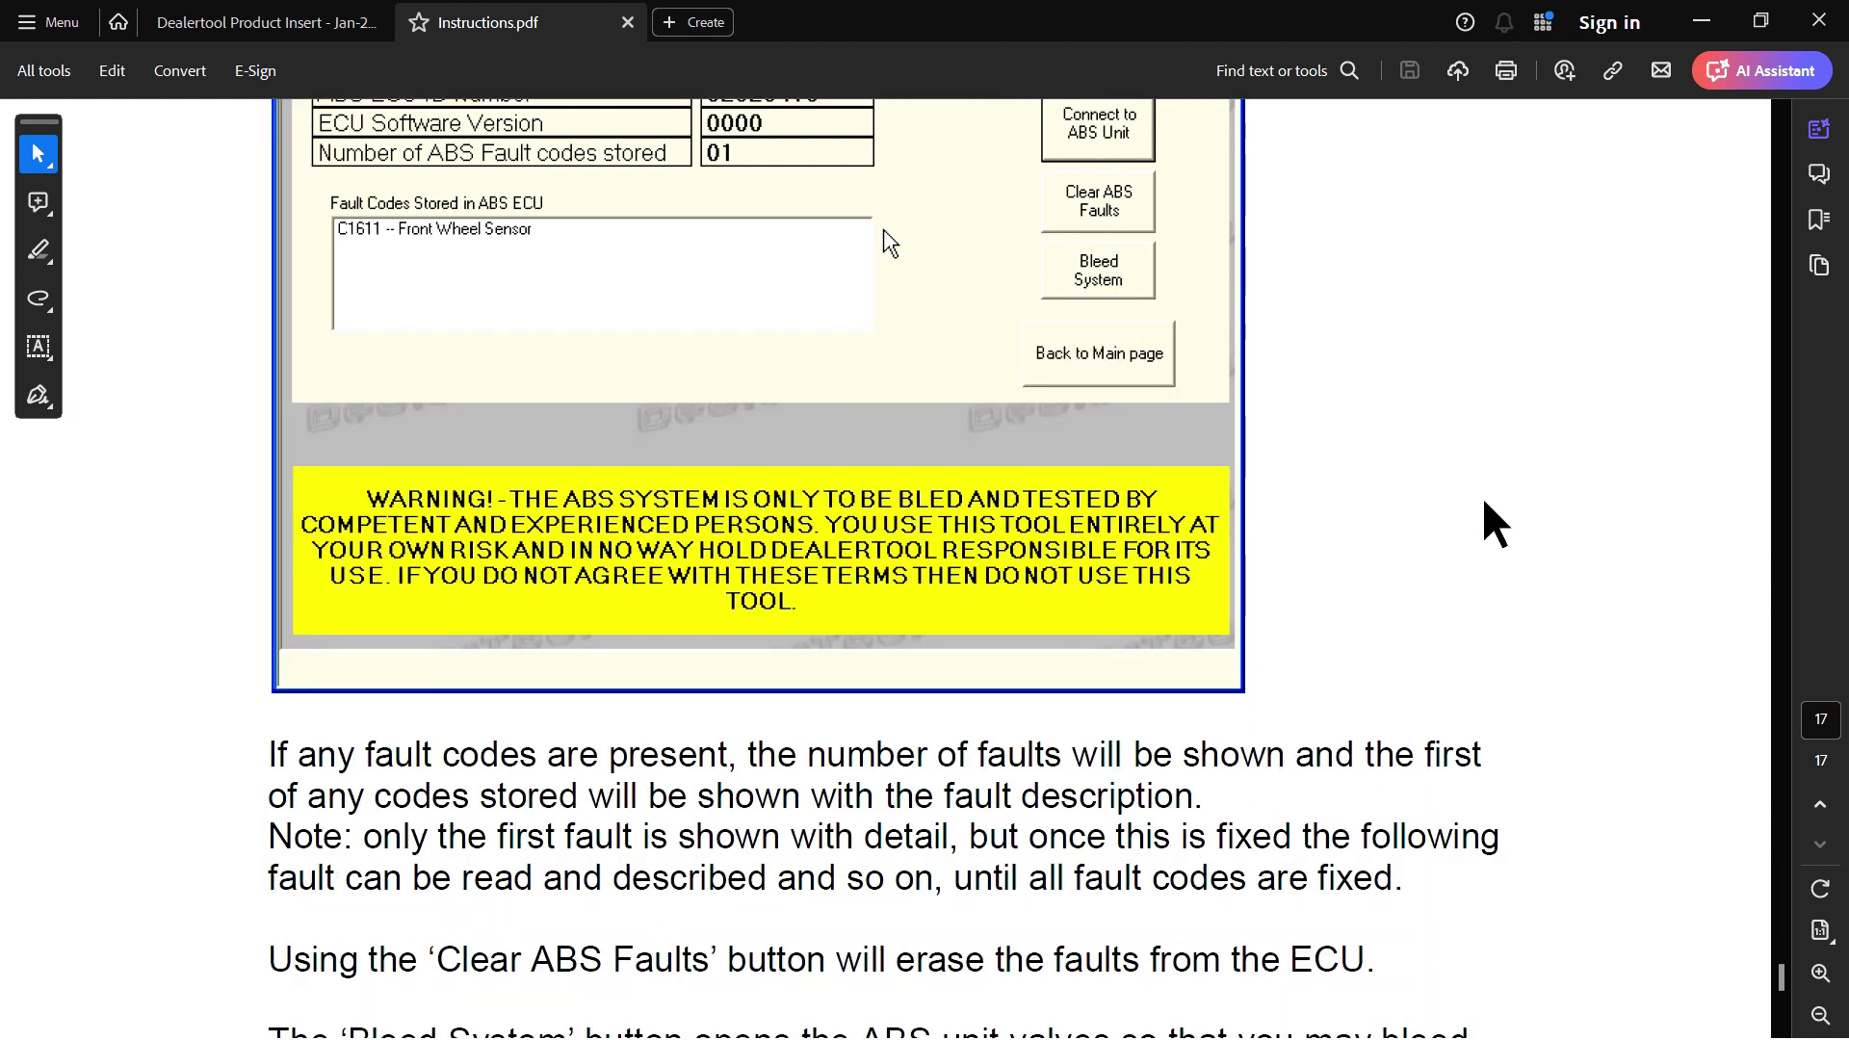
pyautogui.scroll(-19, 1481, 495)
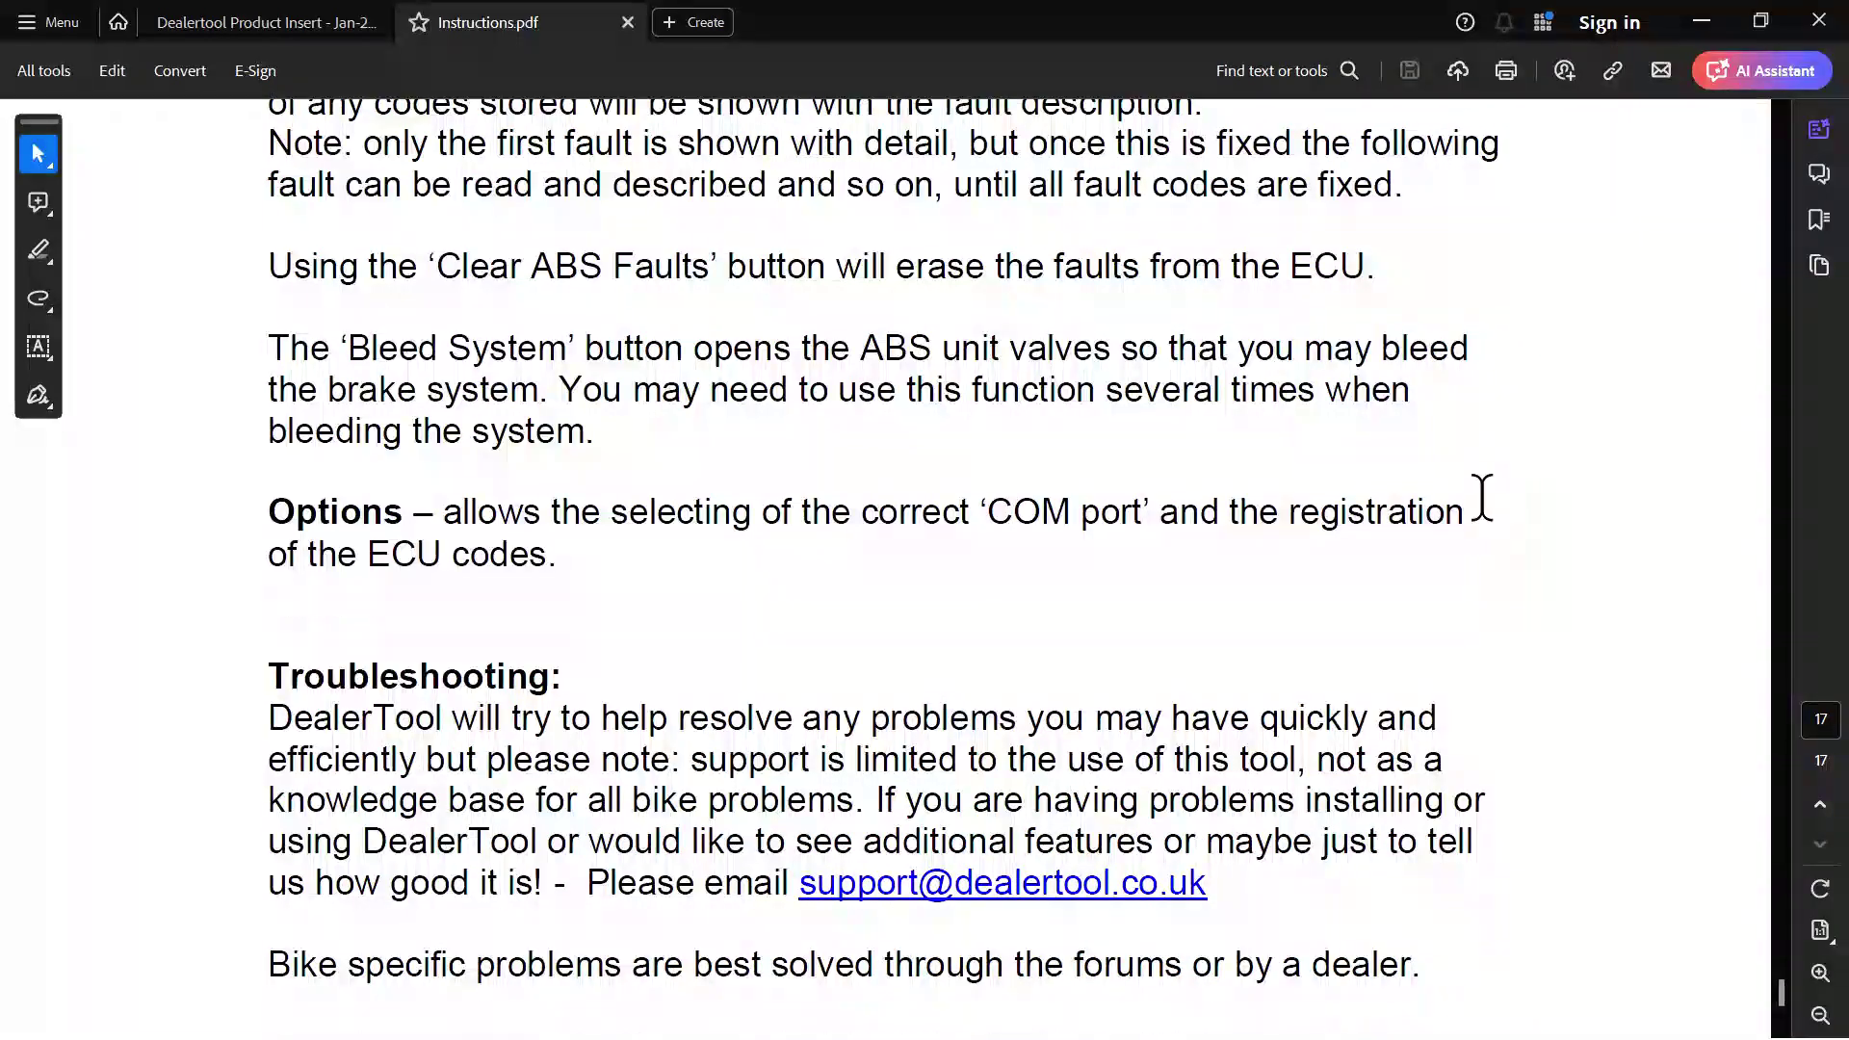
pyautogui.scroll(-2, 1484, 502)
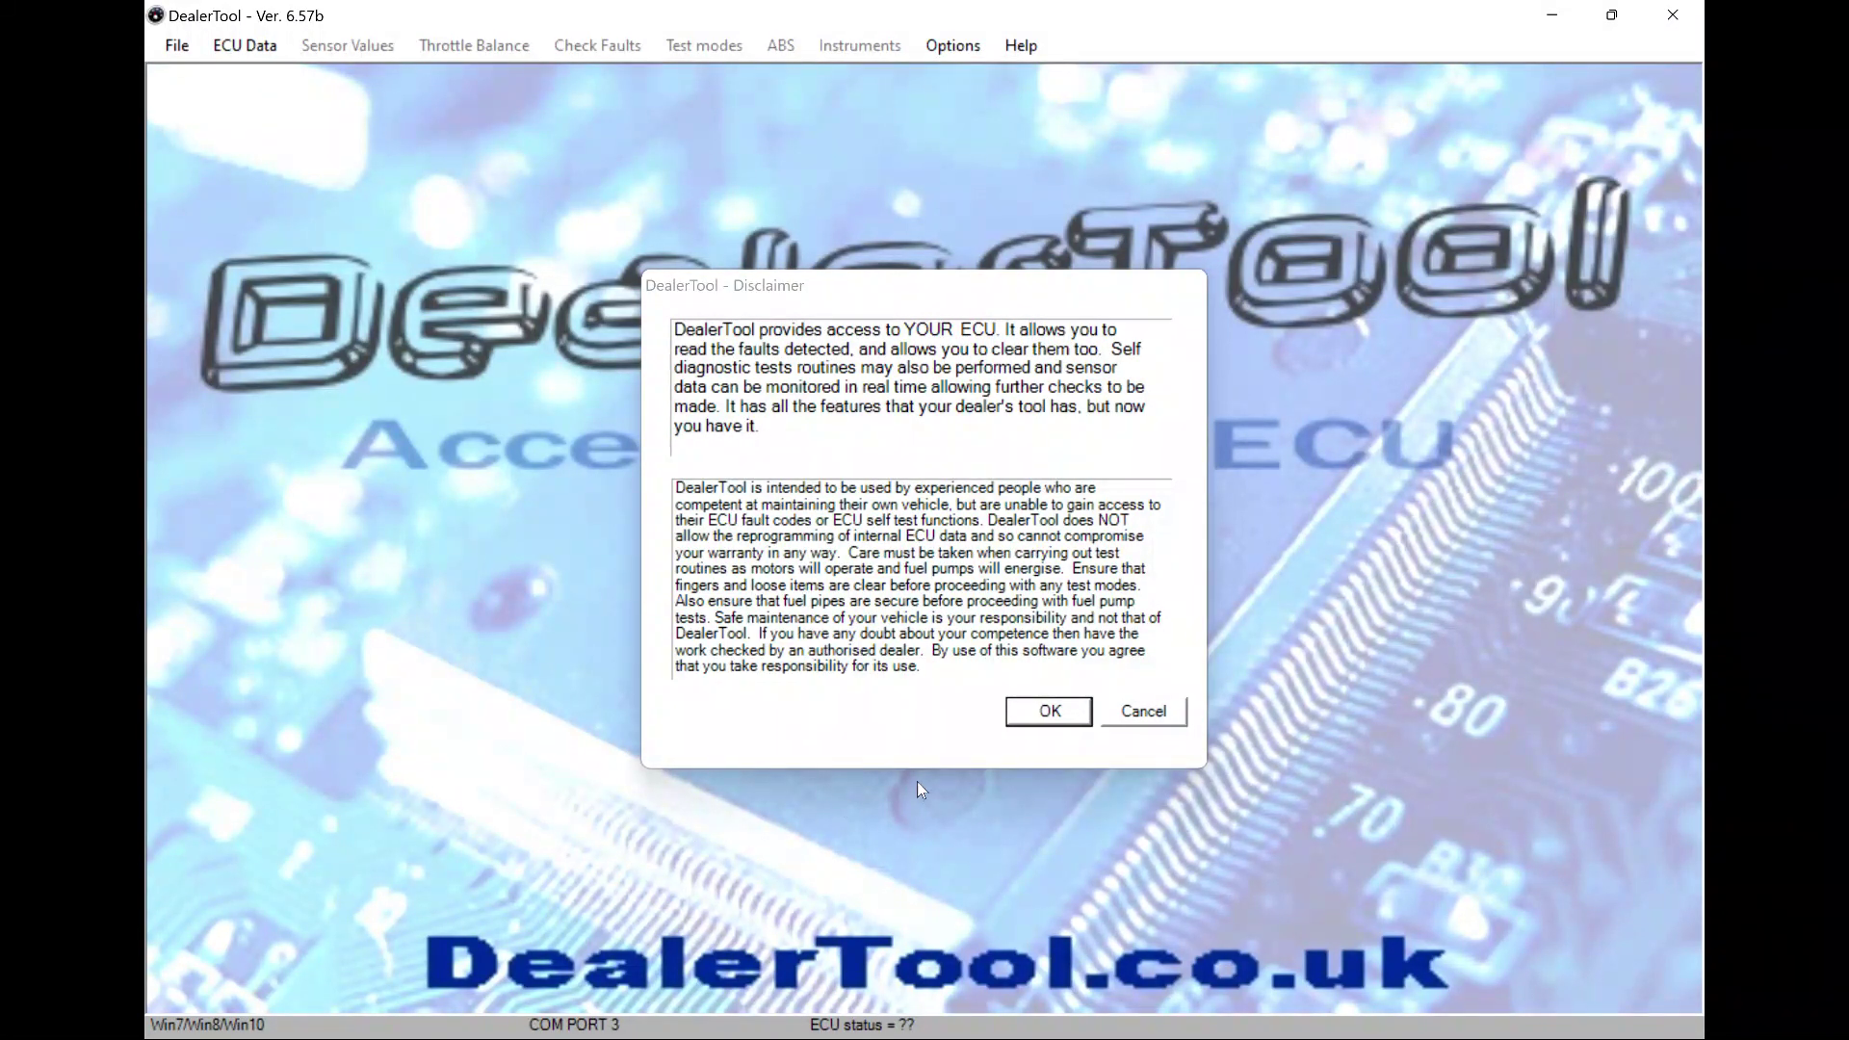
# Switch to DealerTool, accept its disclaimer and open the form for entering a new ECU registration code
pyautogui.click(1031, 714)
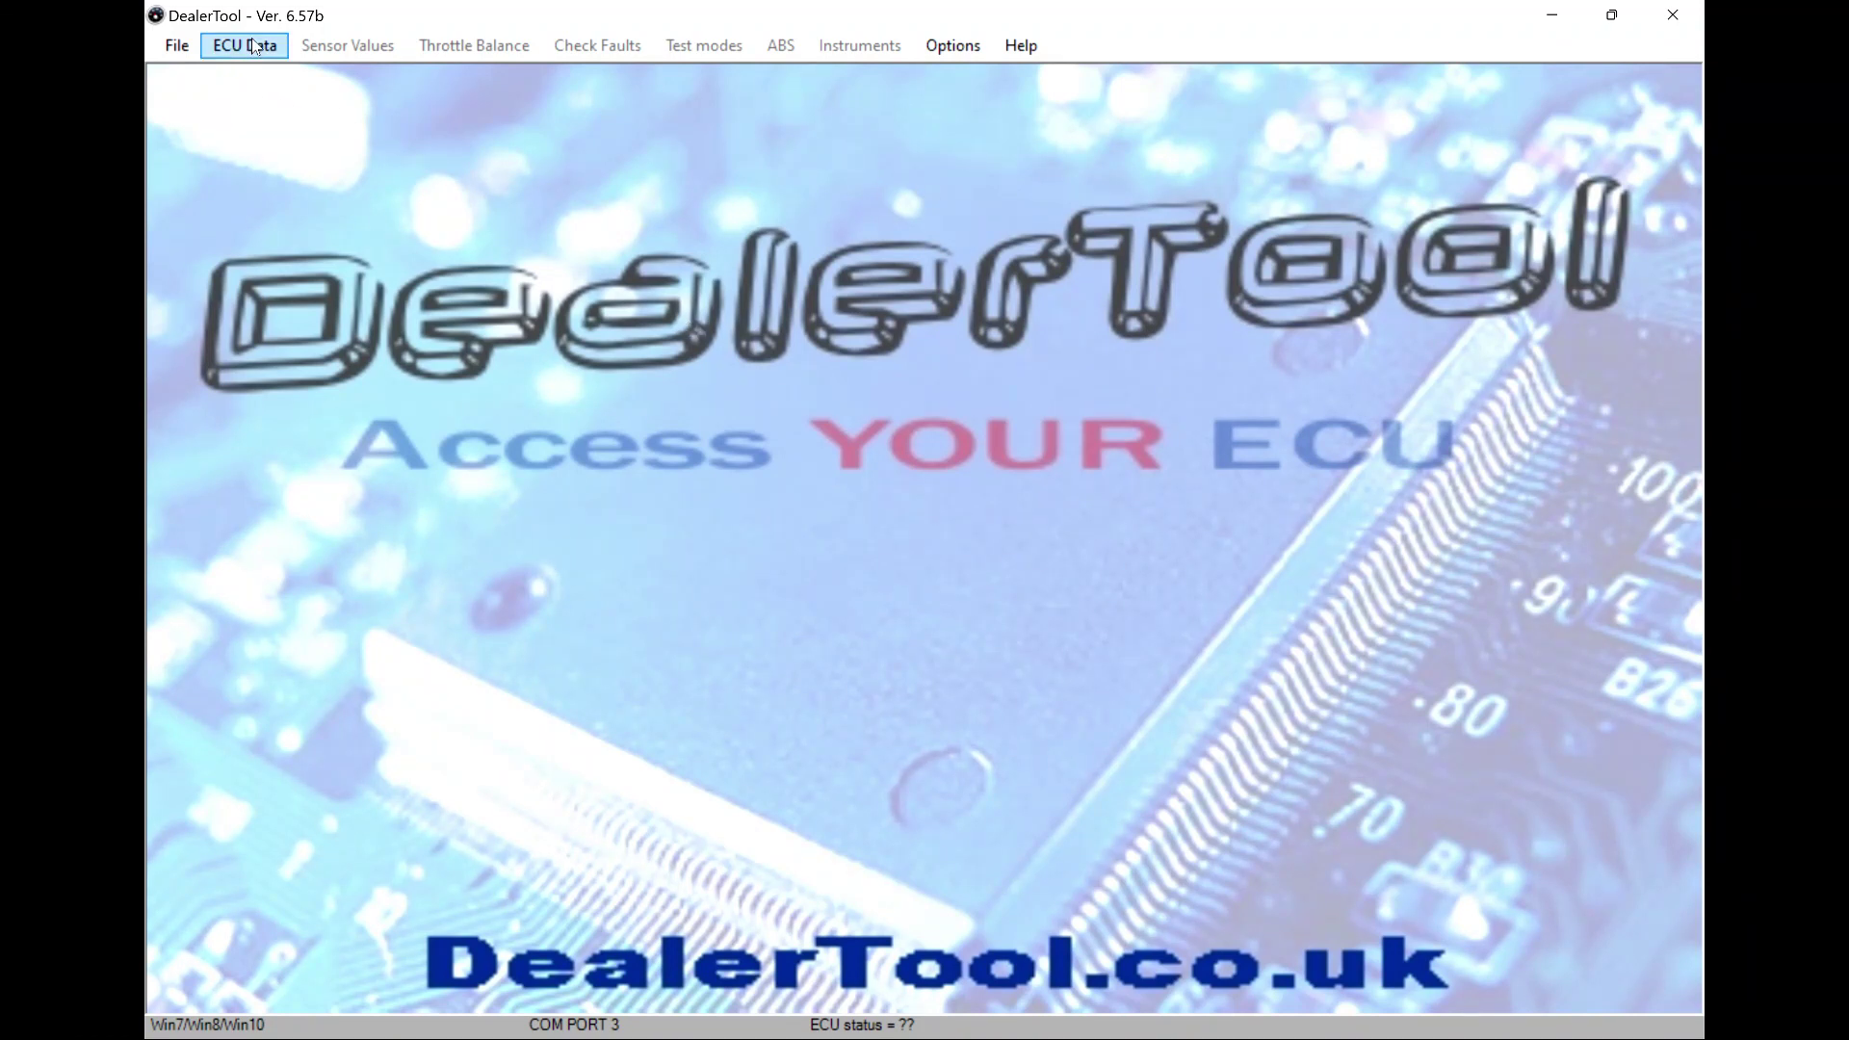
pyautogui.click(973, 49)
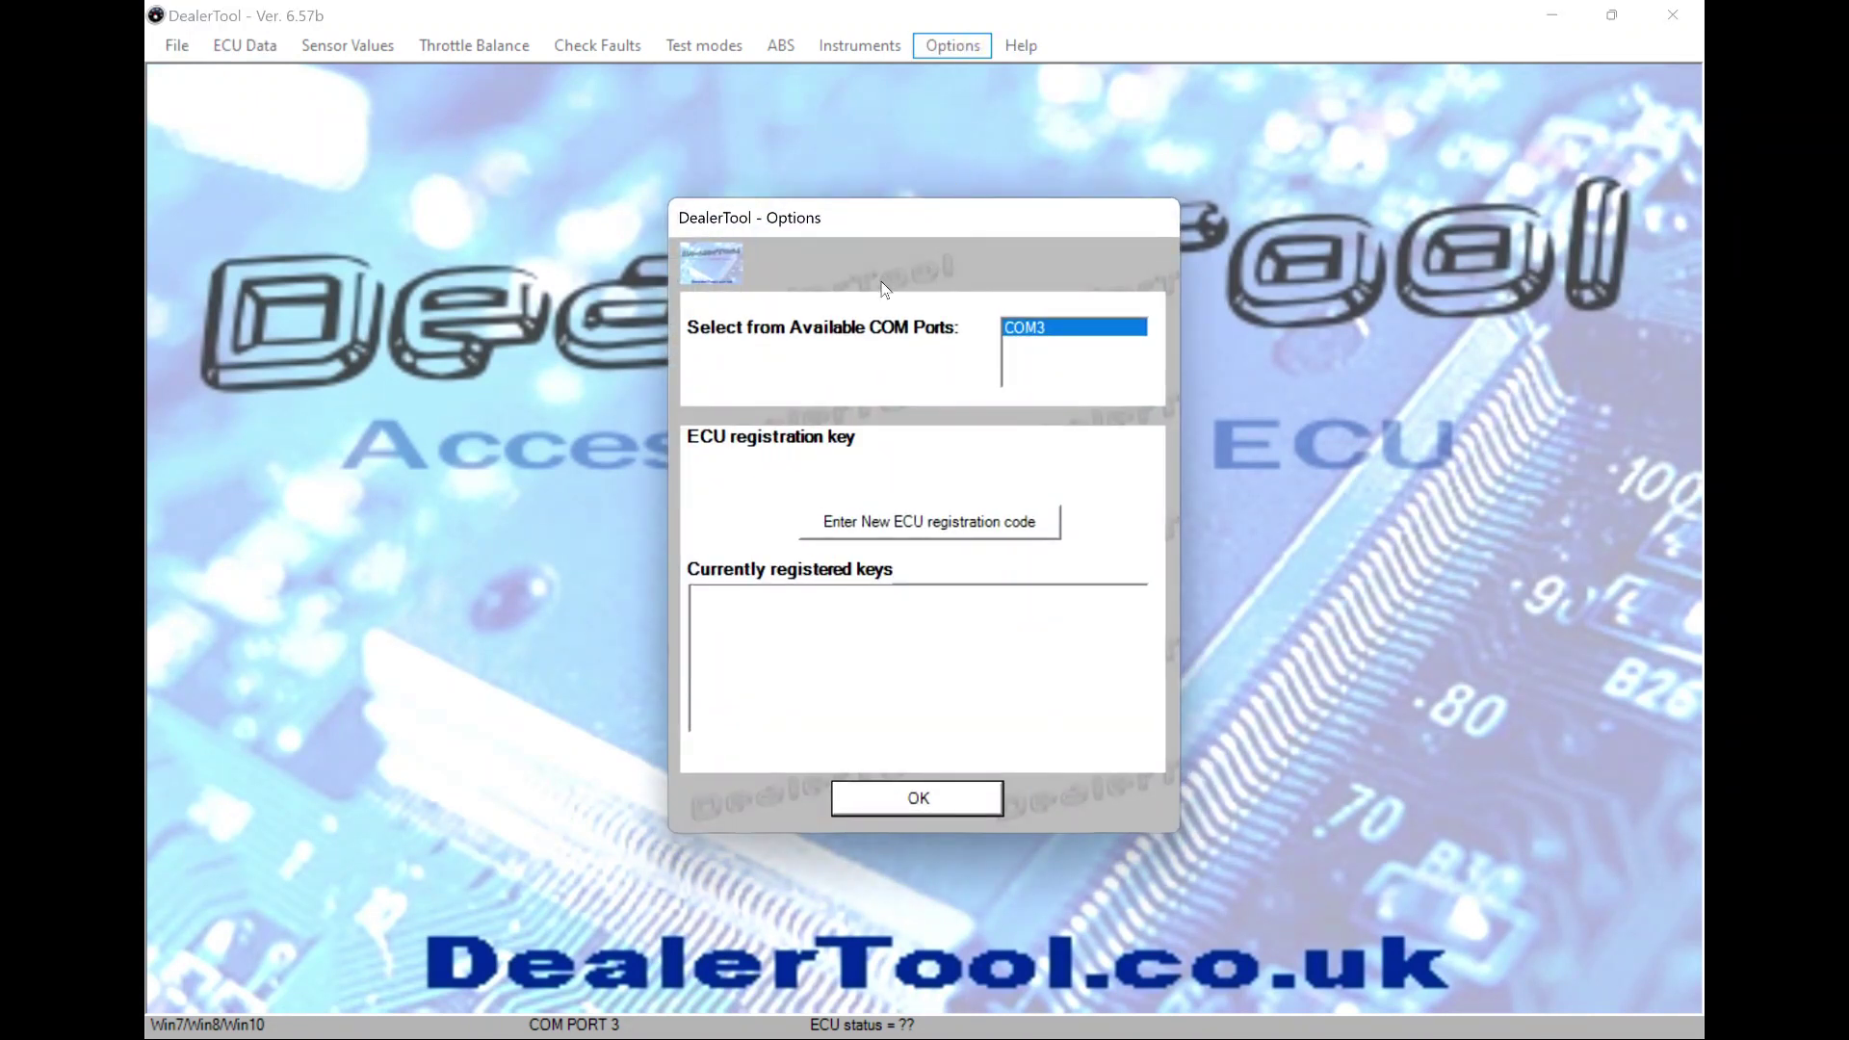
pyautogui.click(880, 529)
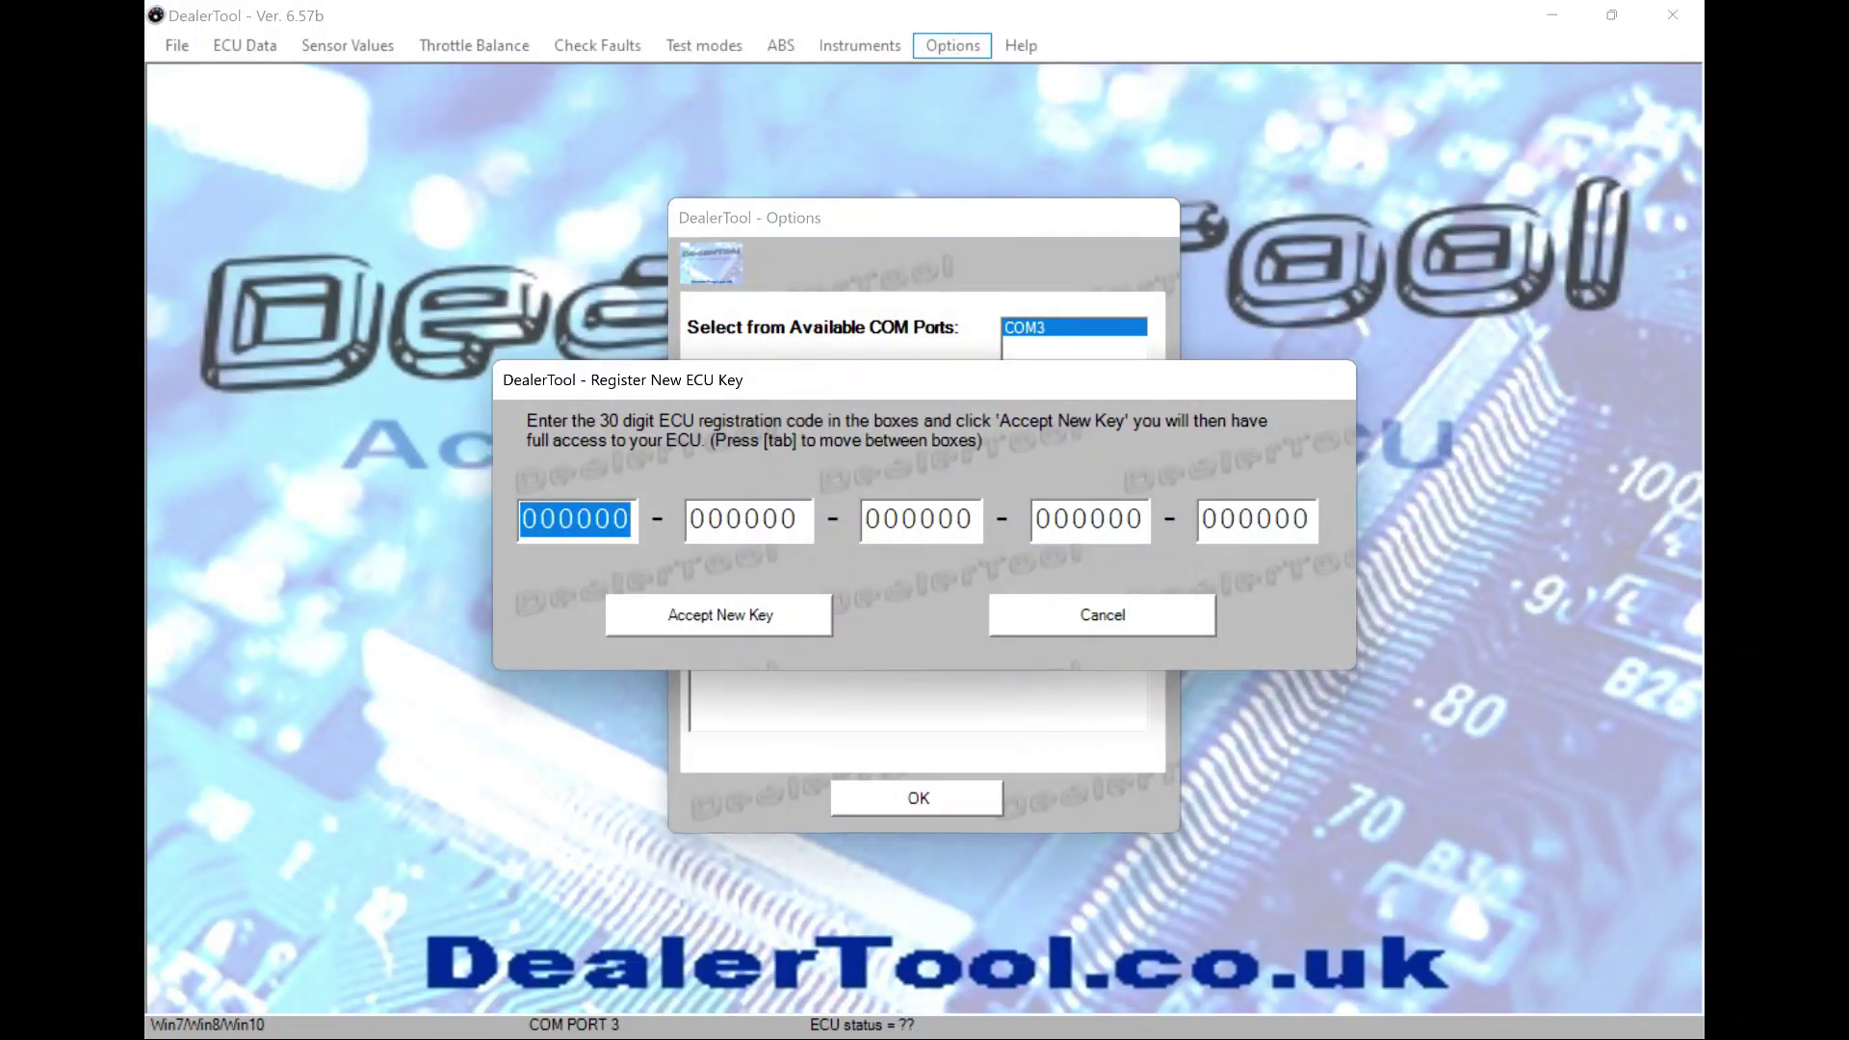
# Open the Tiger ECU Number & Dealertool Reg Number text file and register the new ECU key by entering the 30-digit registration code
pyautogui.hotkey('ctrl', 'v')
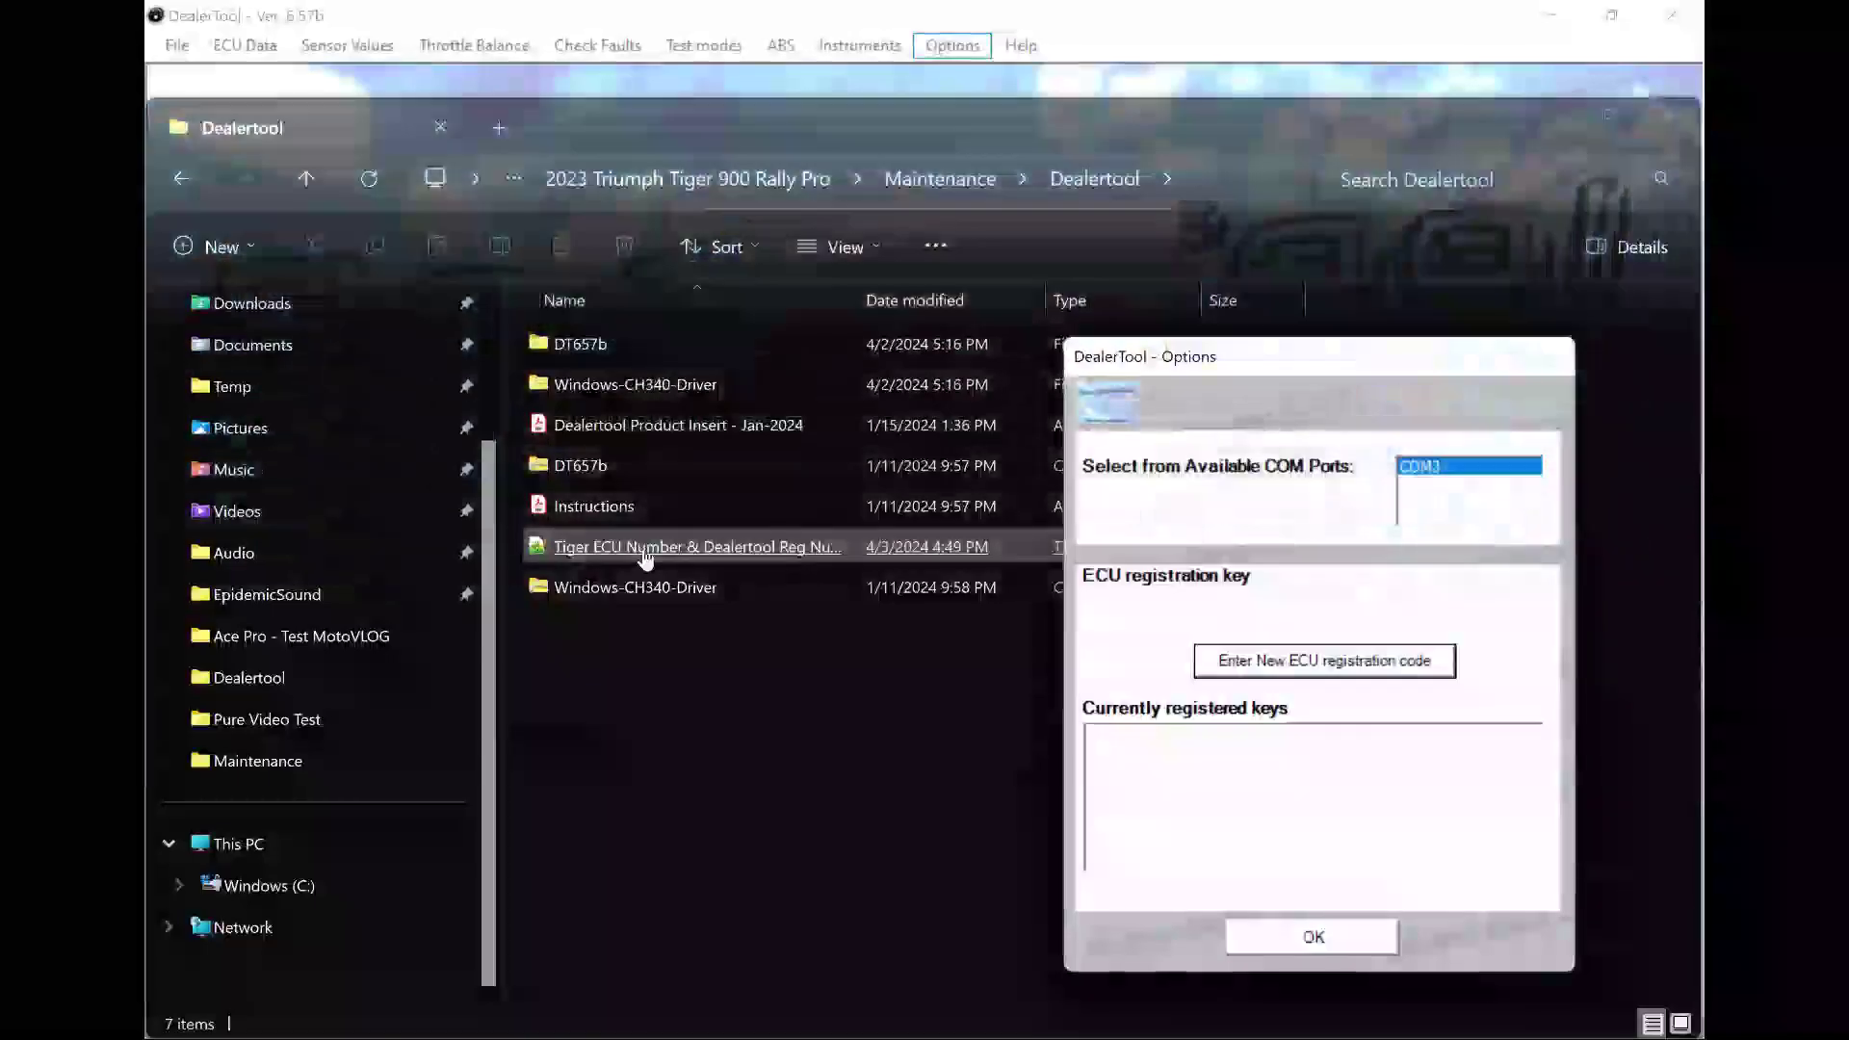
pyautogui.doubleClick(645, 548)
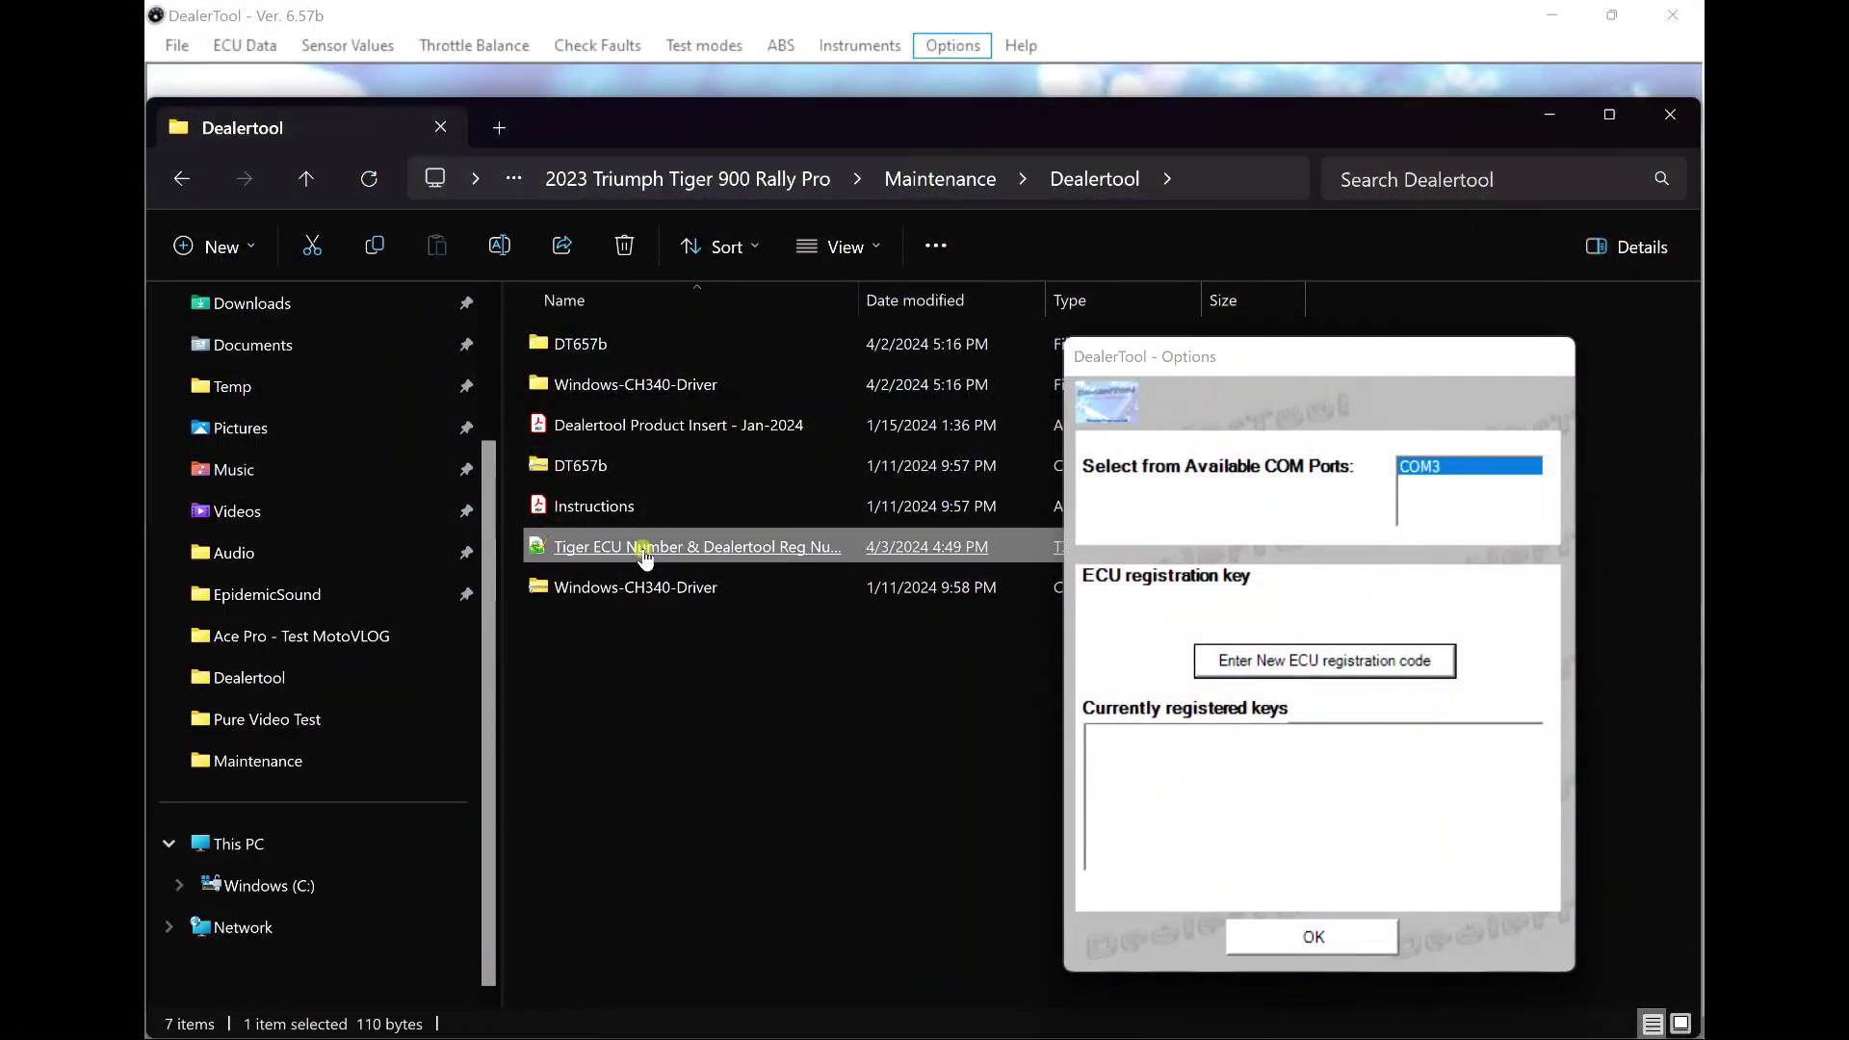
pyautogui.click(1288, 656)
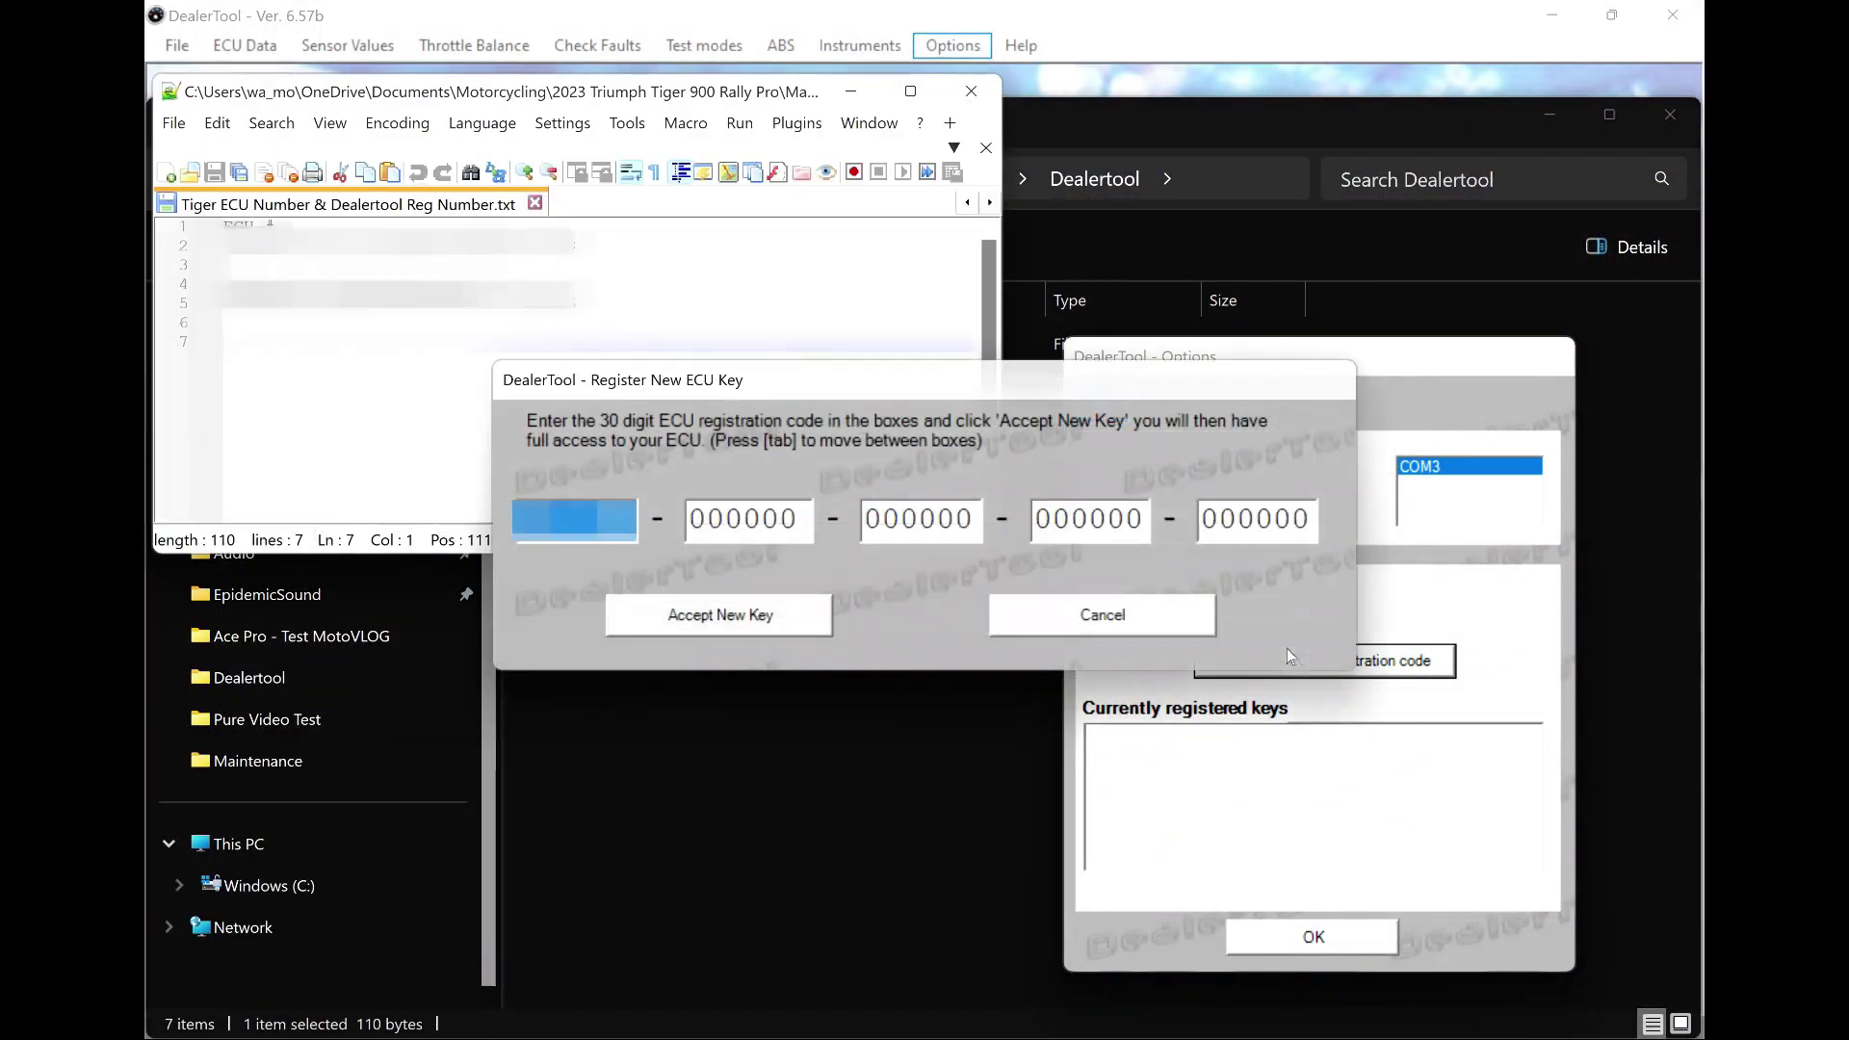
pyautogui.write('17')
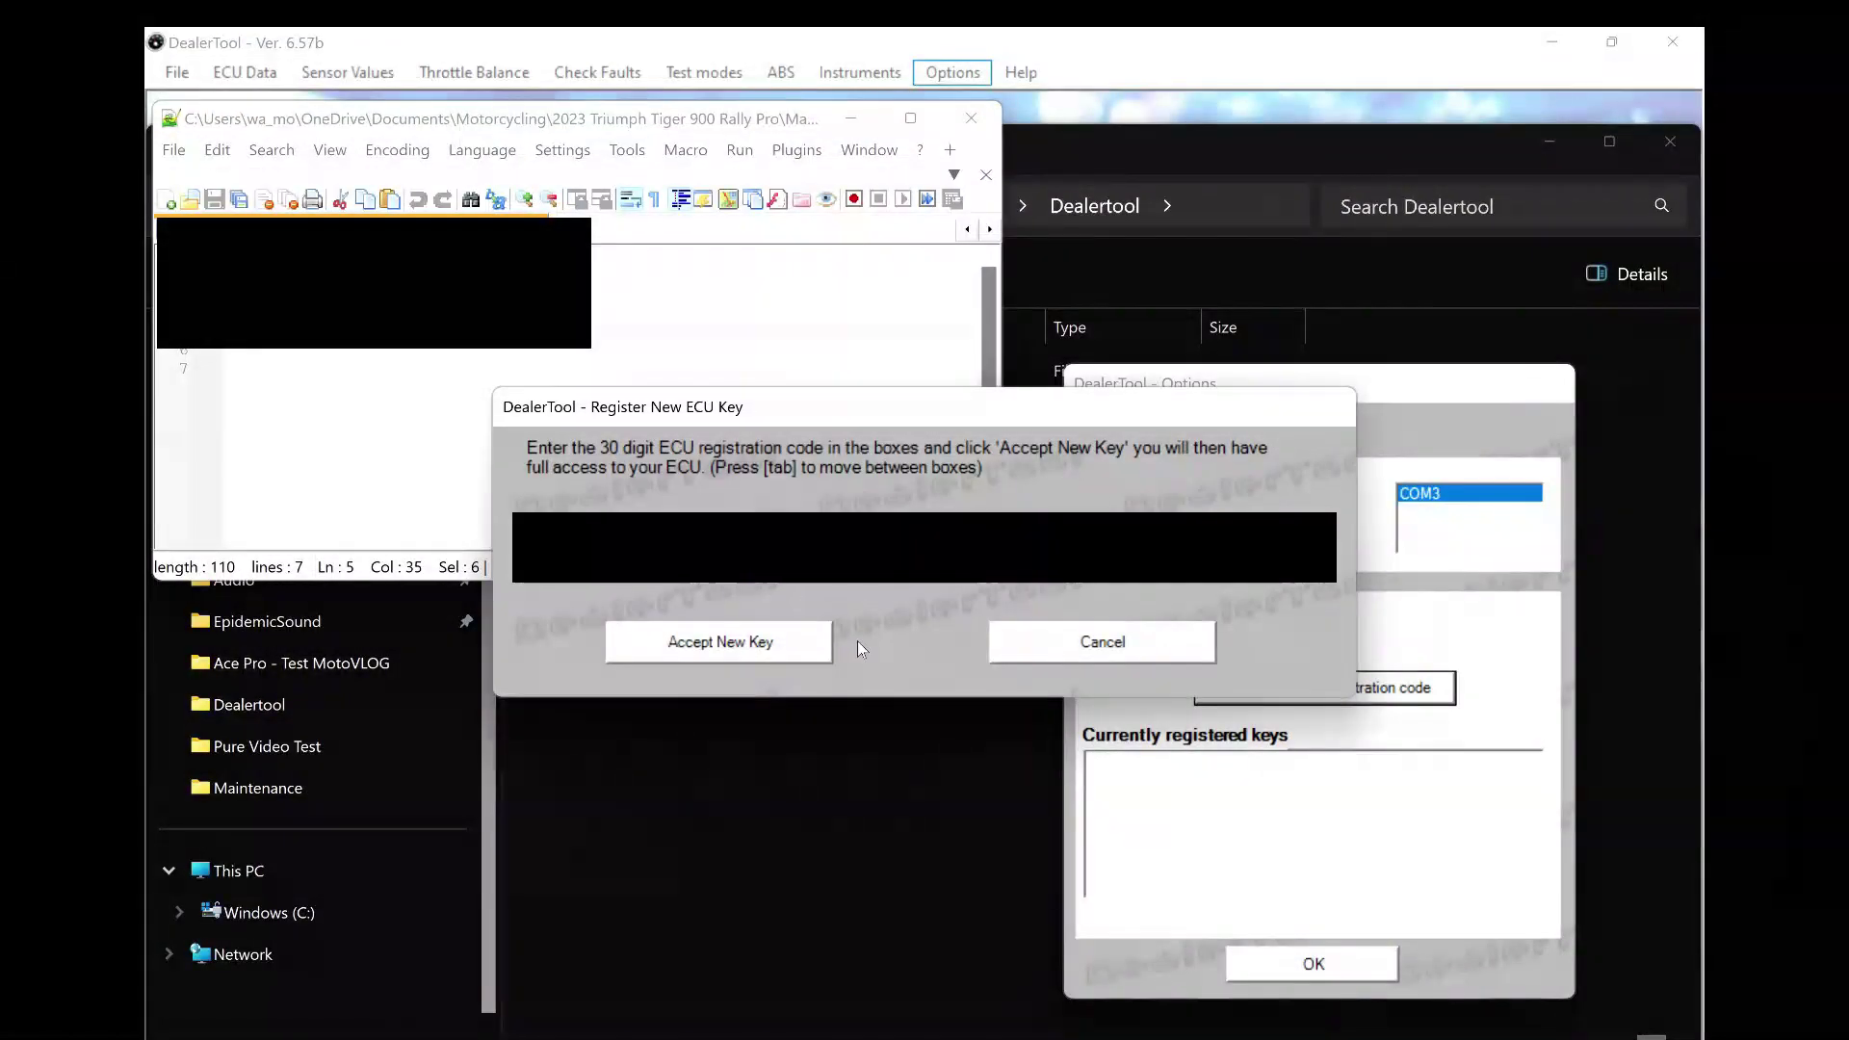
pyautogui.click(732, 632)
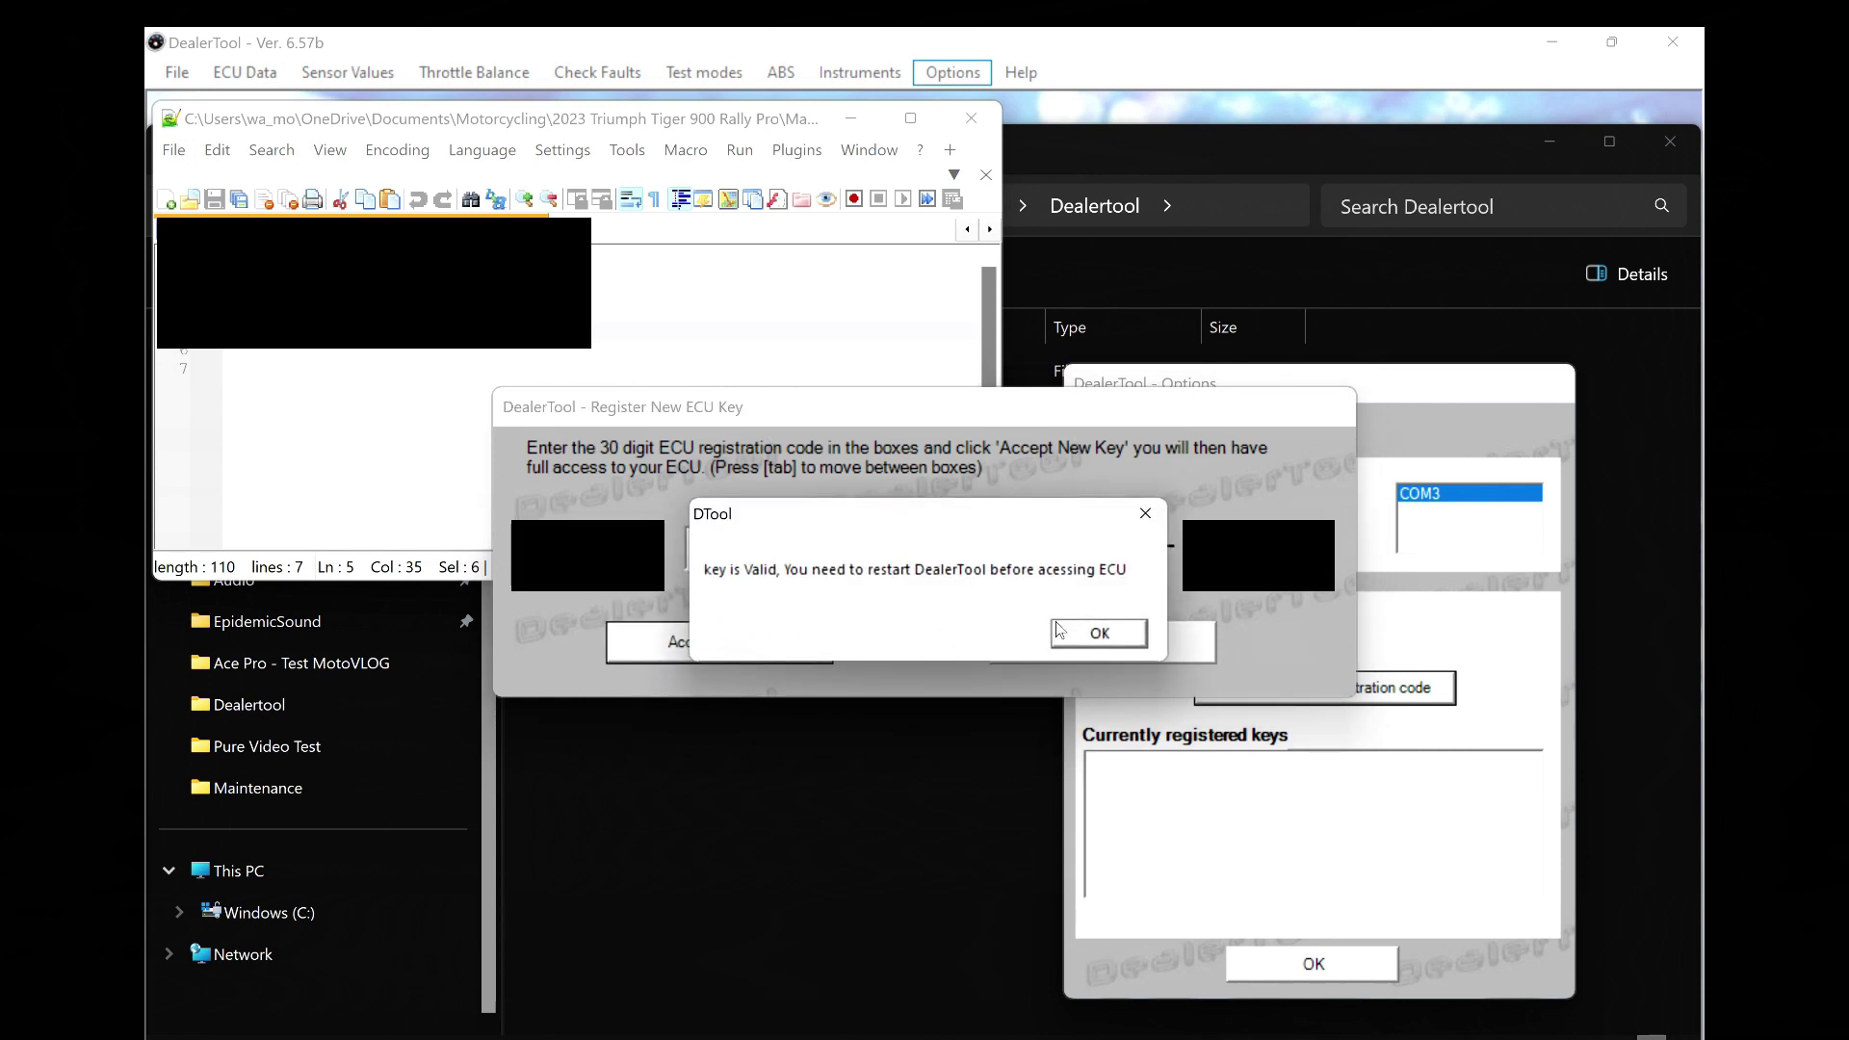
pyautogui.click(1095, 635)
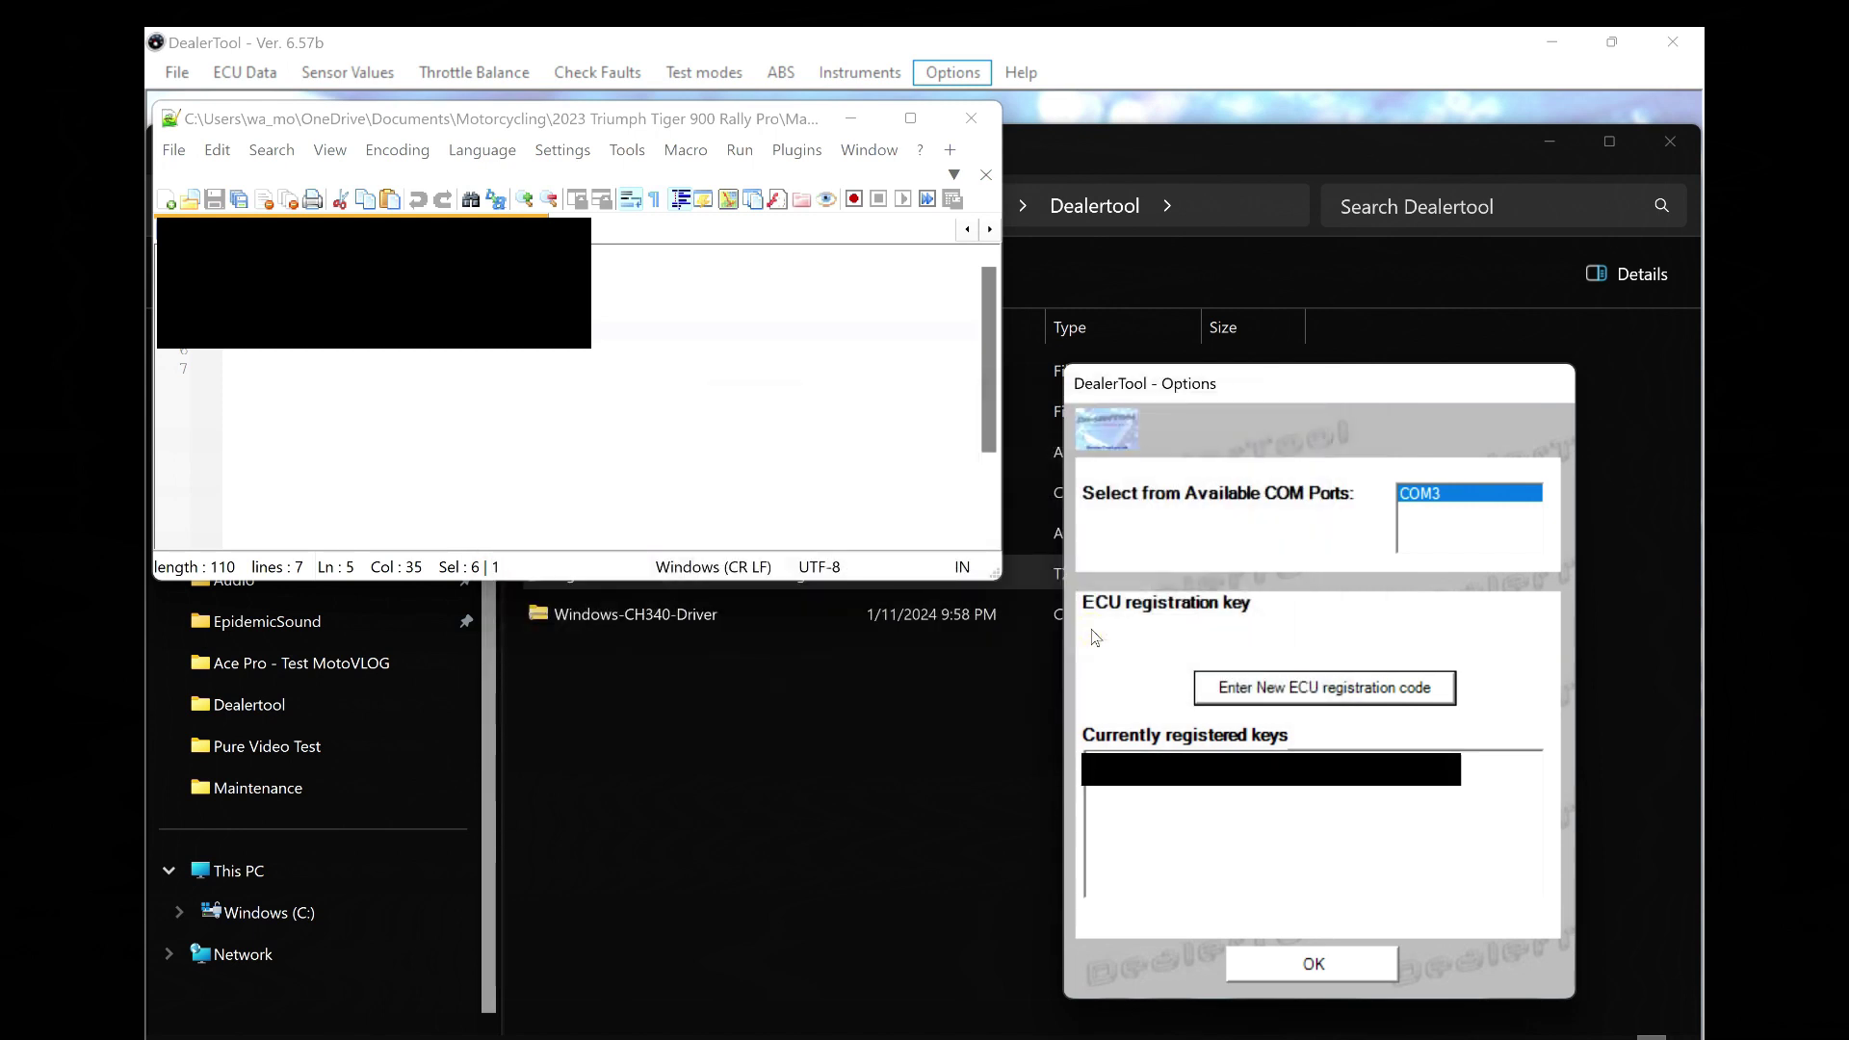
# Close the text file, relaunch DealerTool from the desktop shortcut and accept its disclaimer
pyautogui.click(971, 118)
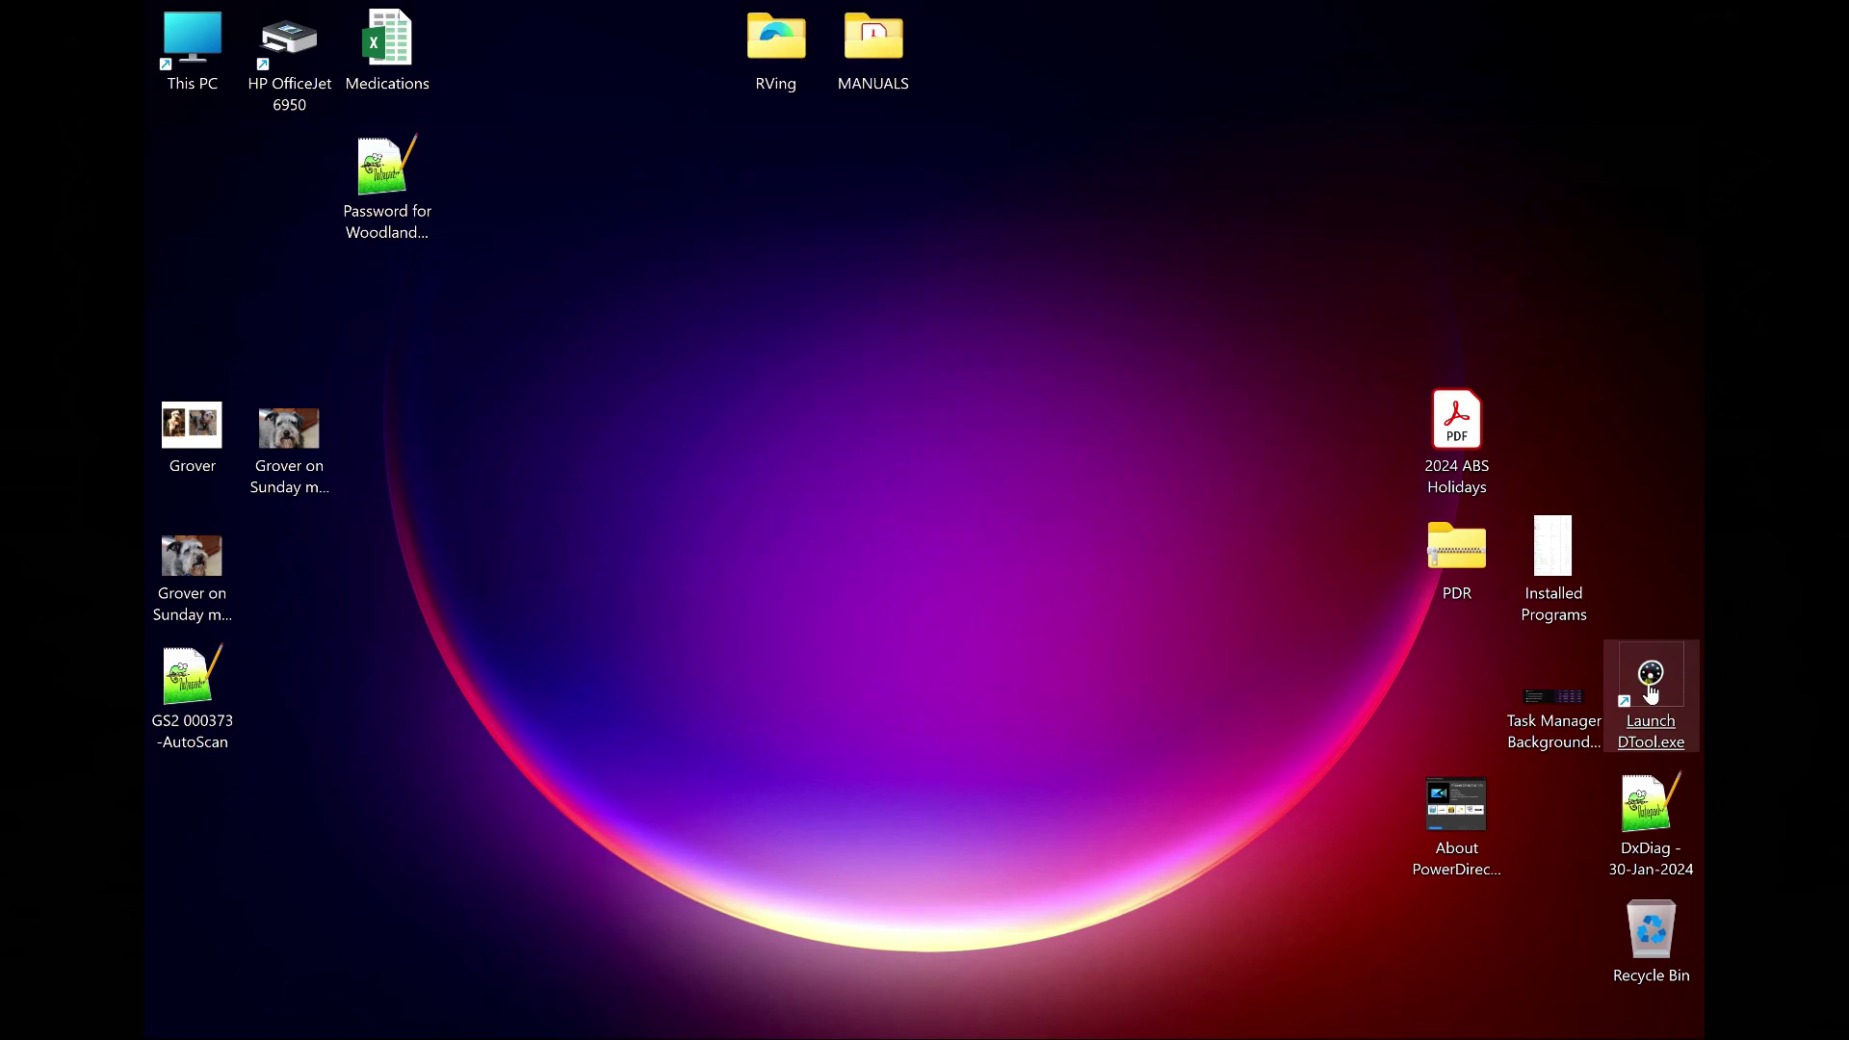
pyautogui.doubleClick(1651, 686)
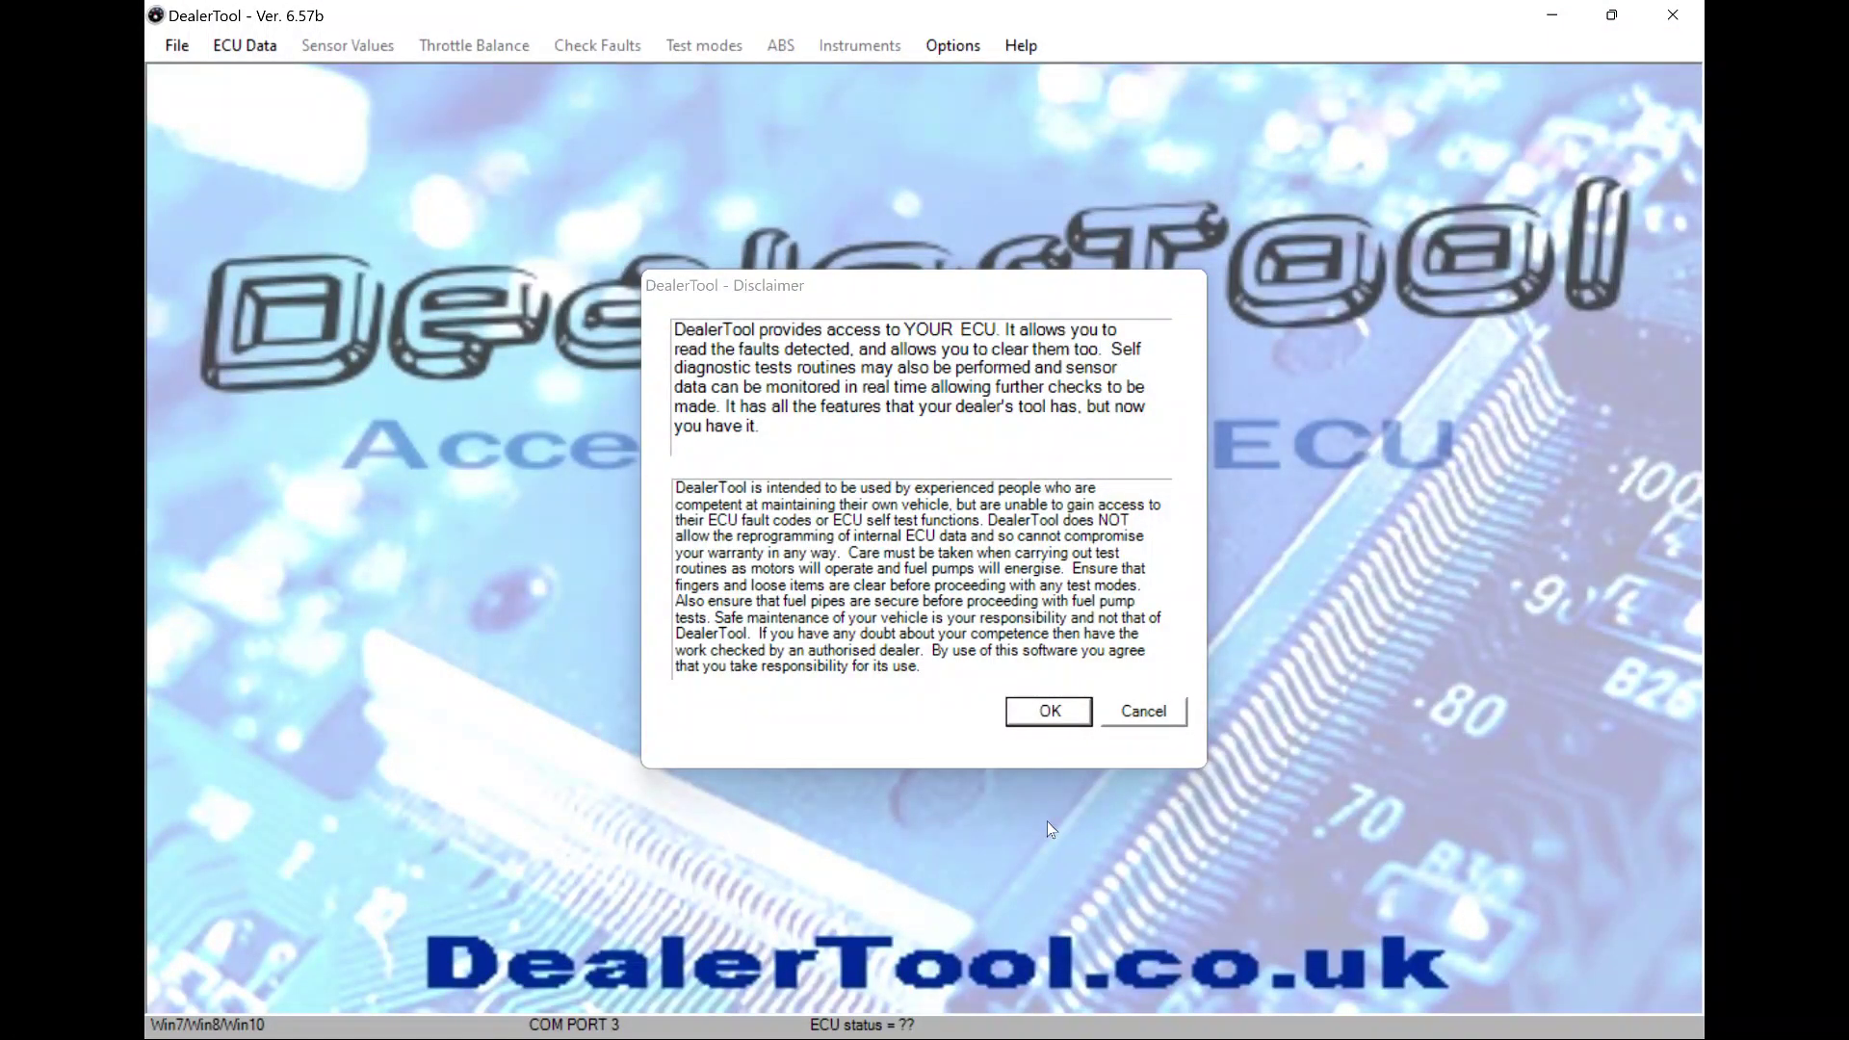
pyautogui.click(1056, 712)
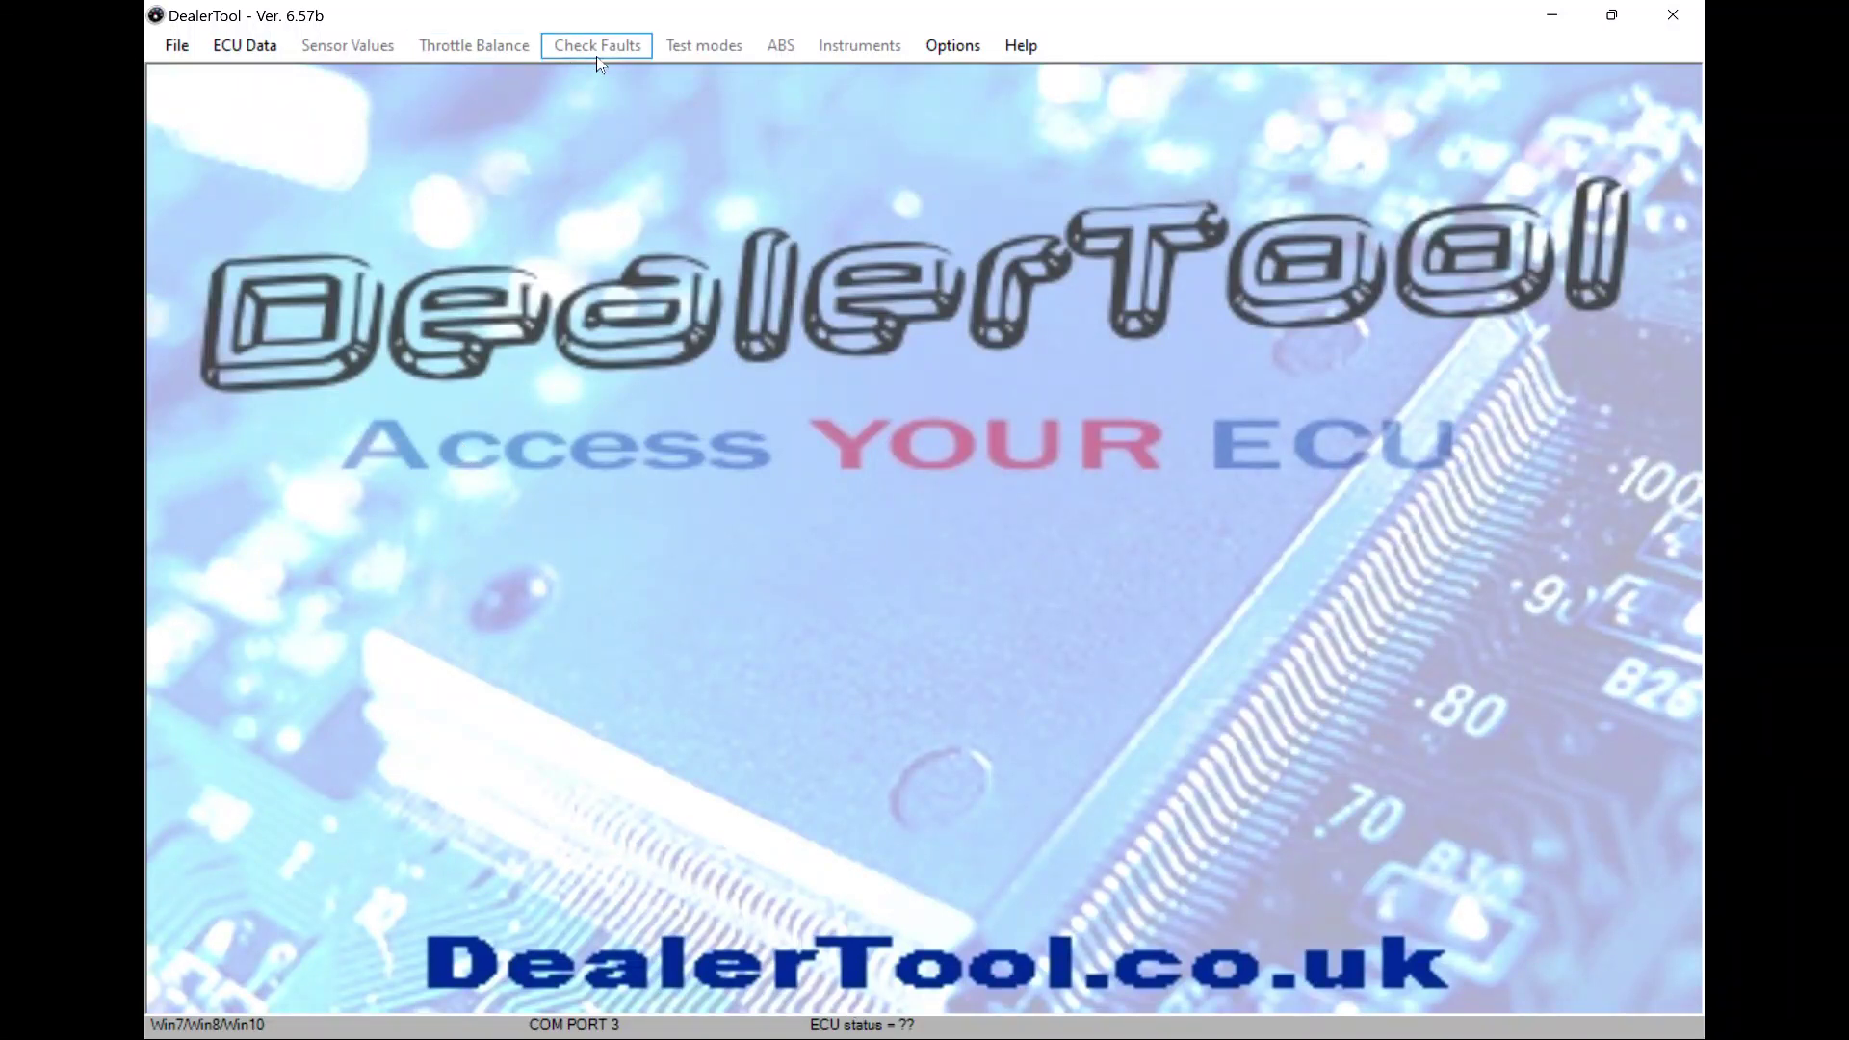
# Read the bike's ECU data to connect to the registered ECU, and return to the main page
pyautogui.click(234, 51)
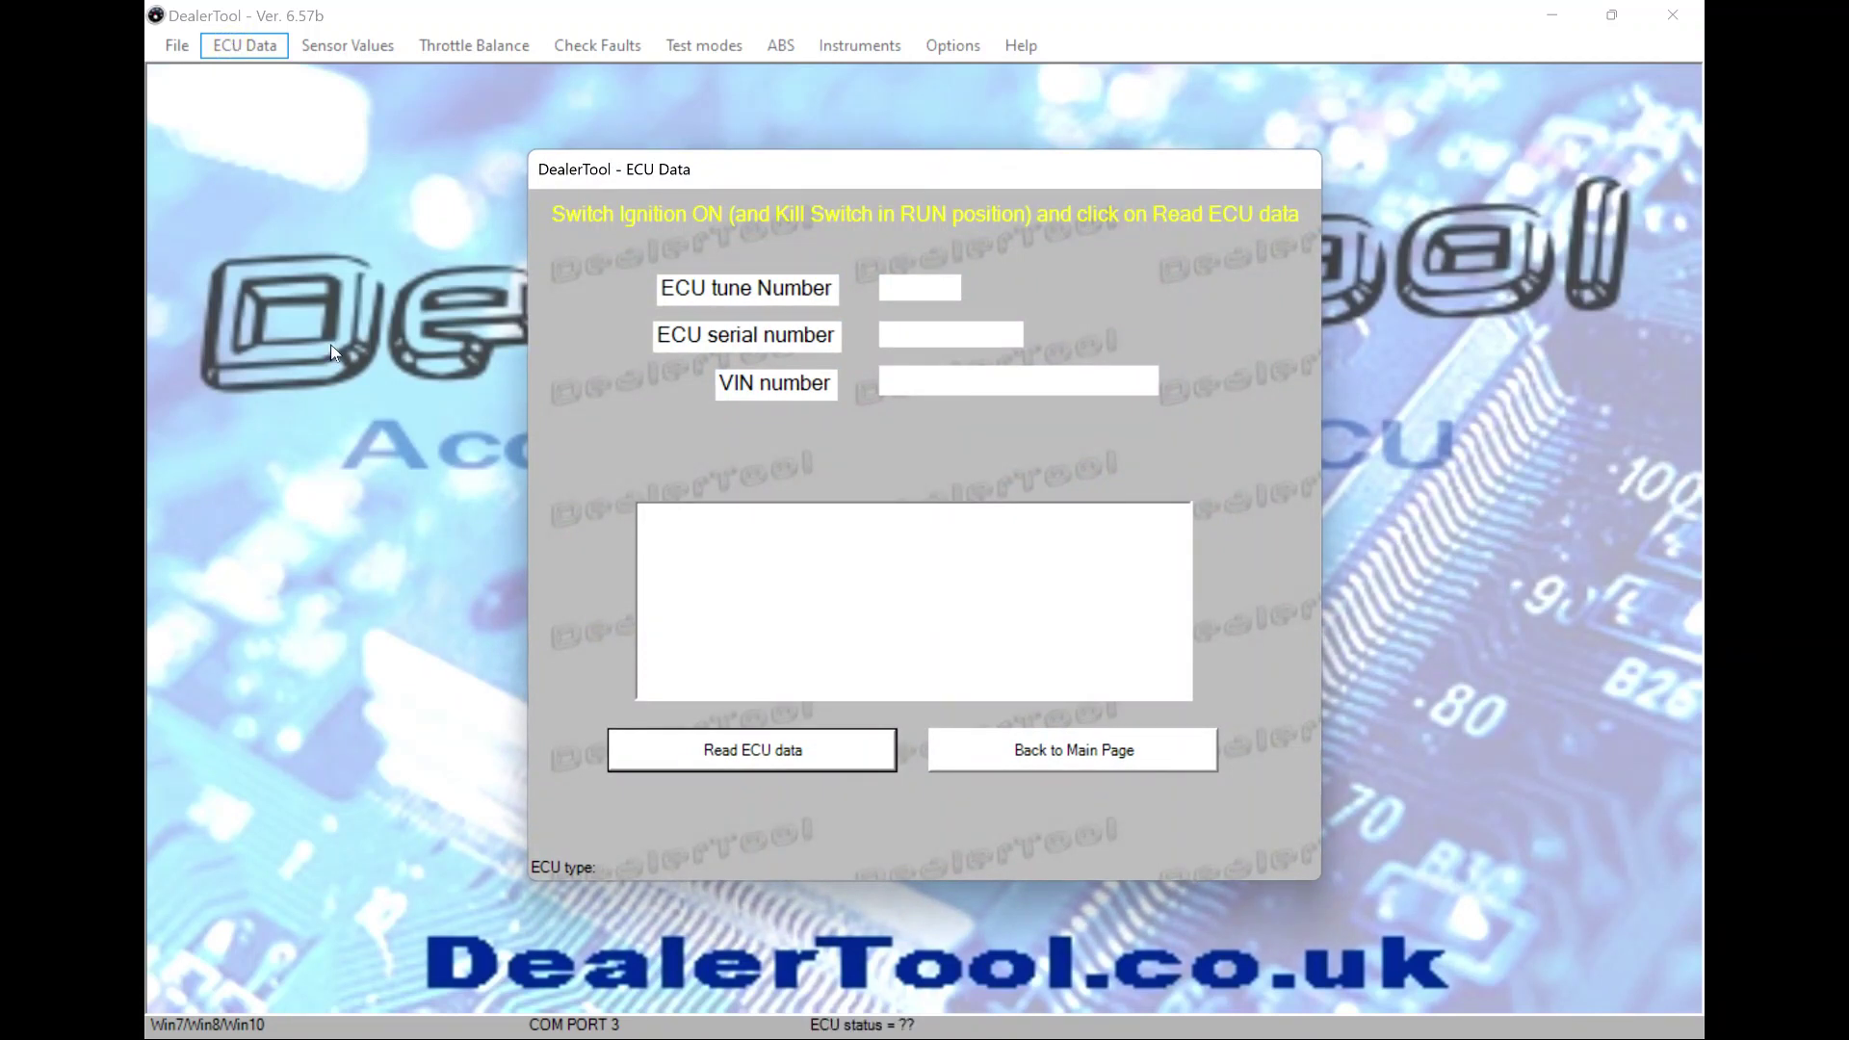
pyautogui.click(690, 749)
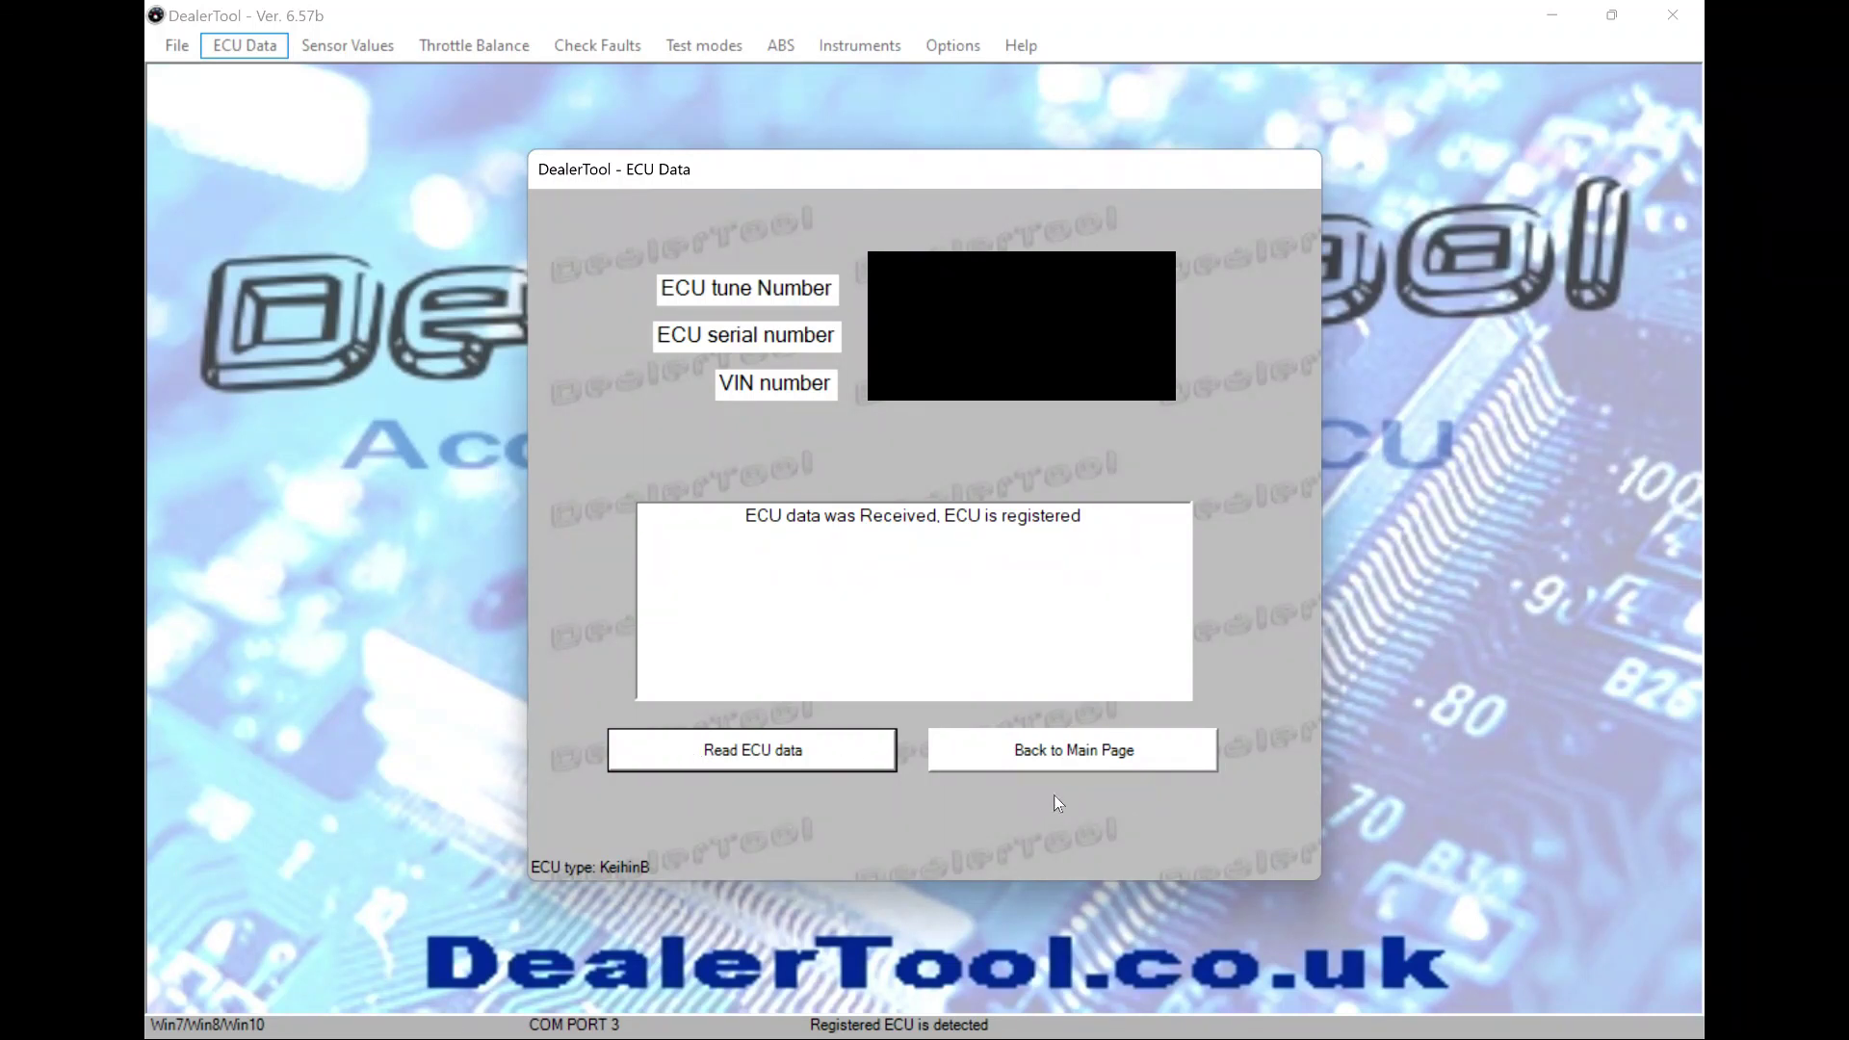
pyautogui.click(1089, 755)
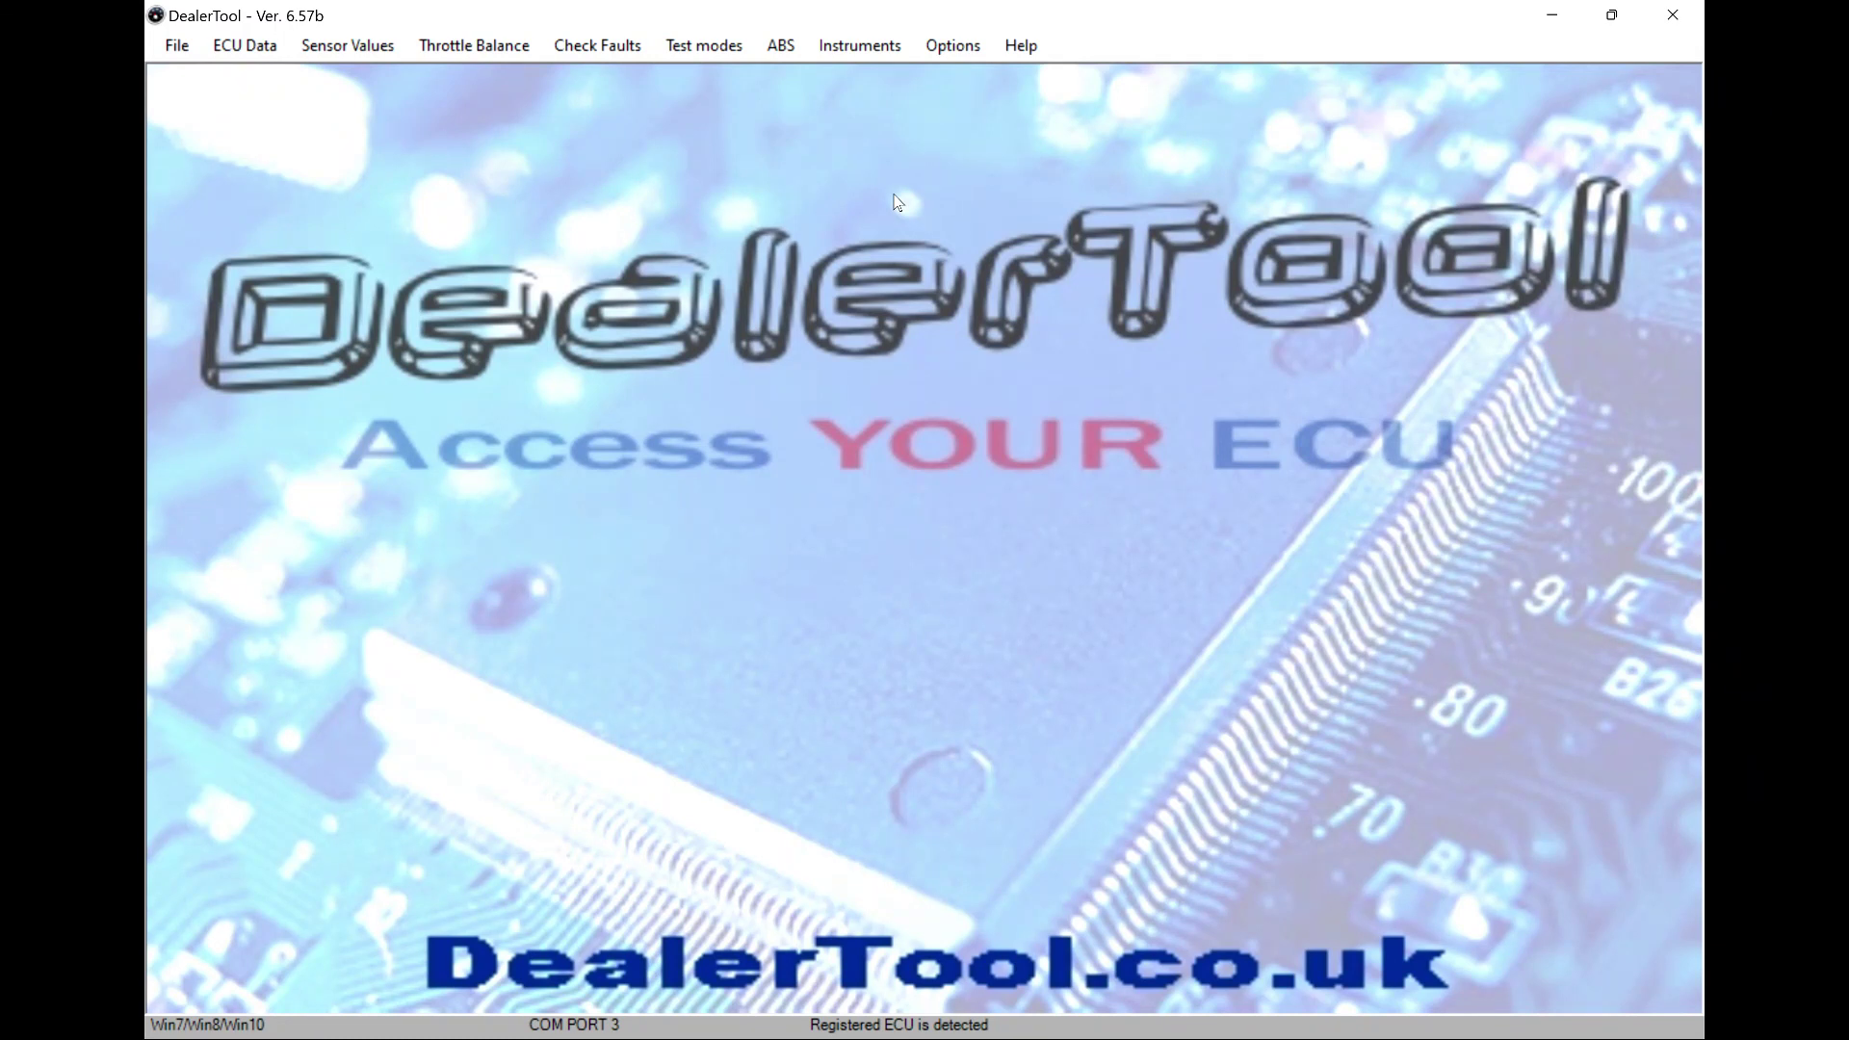
# Check the selected COM port and the registered ECU keys in the options, close them and open the instruments page
pyautogui.click(961, 50)
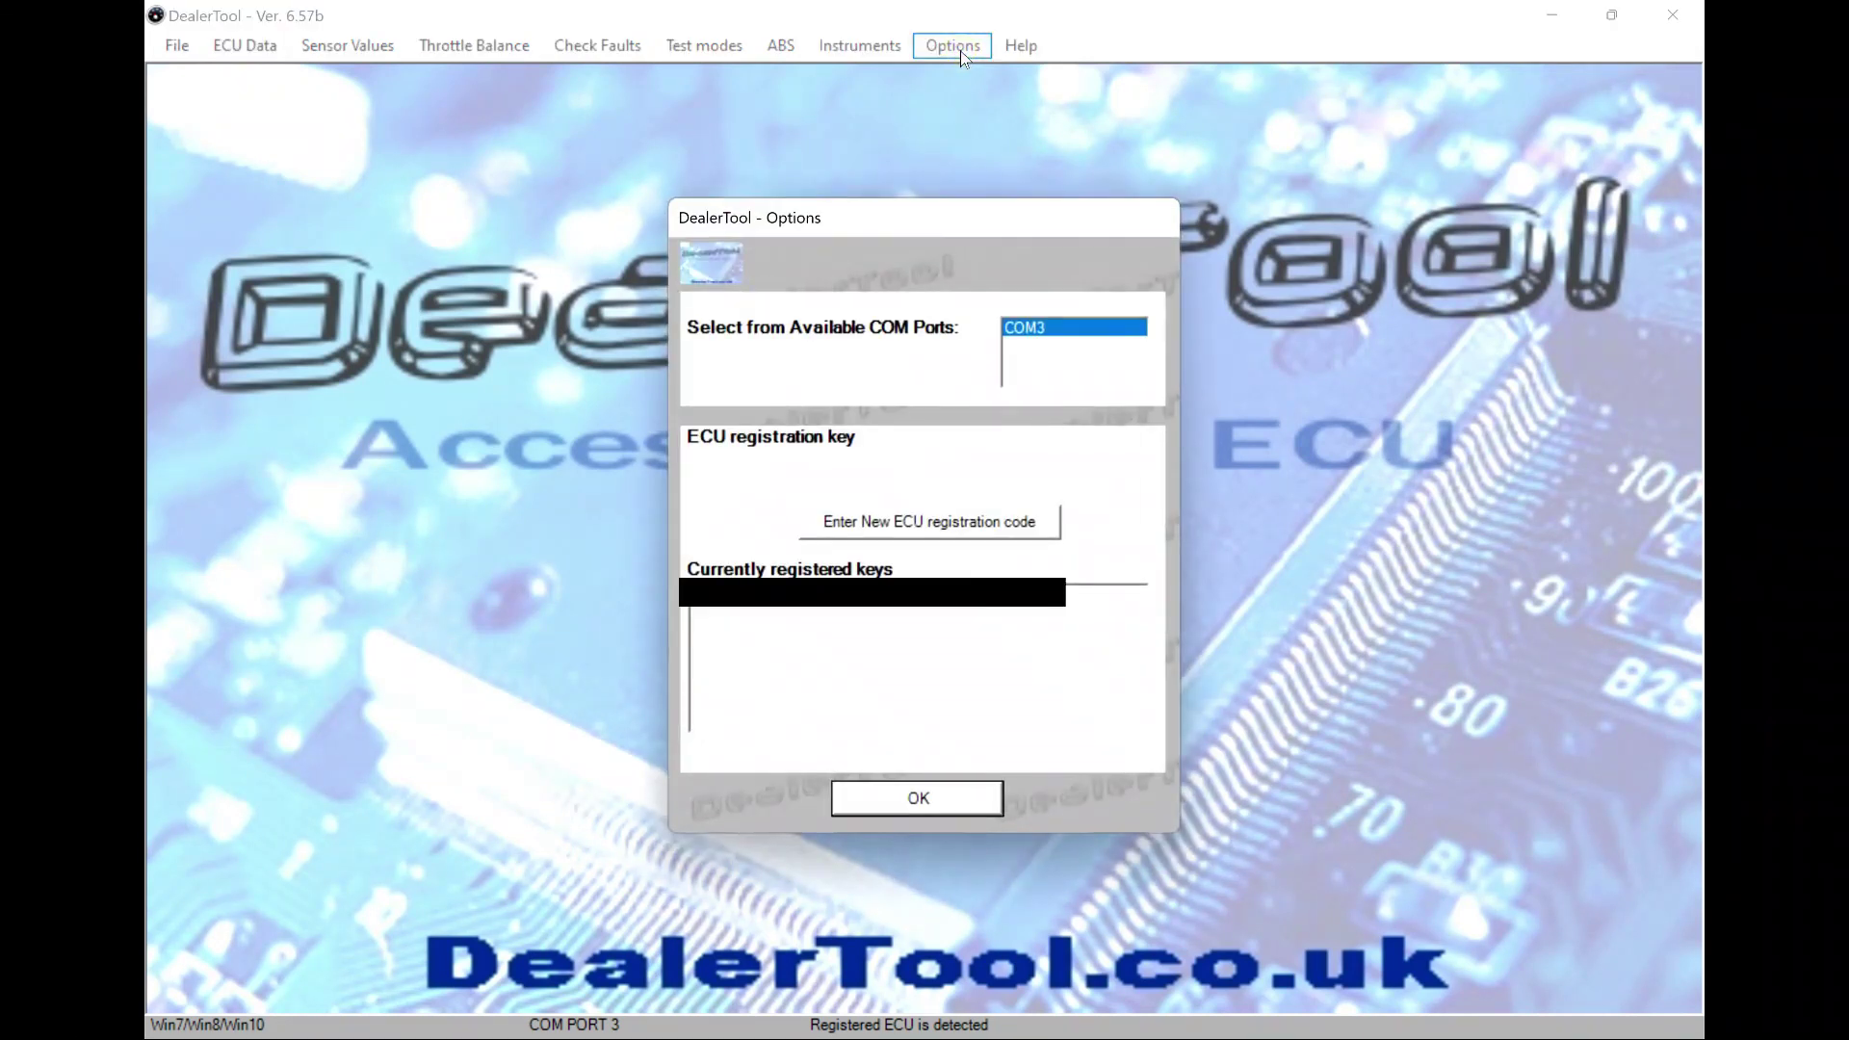
pyautogui.click(872, 798)
pyautogui.click(882, 48)
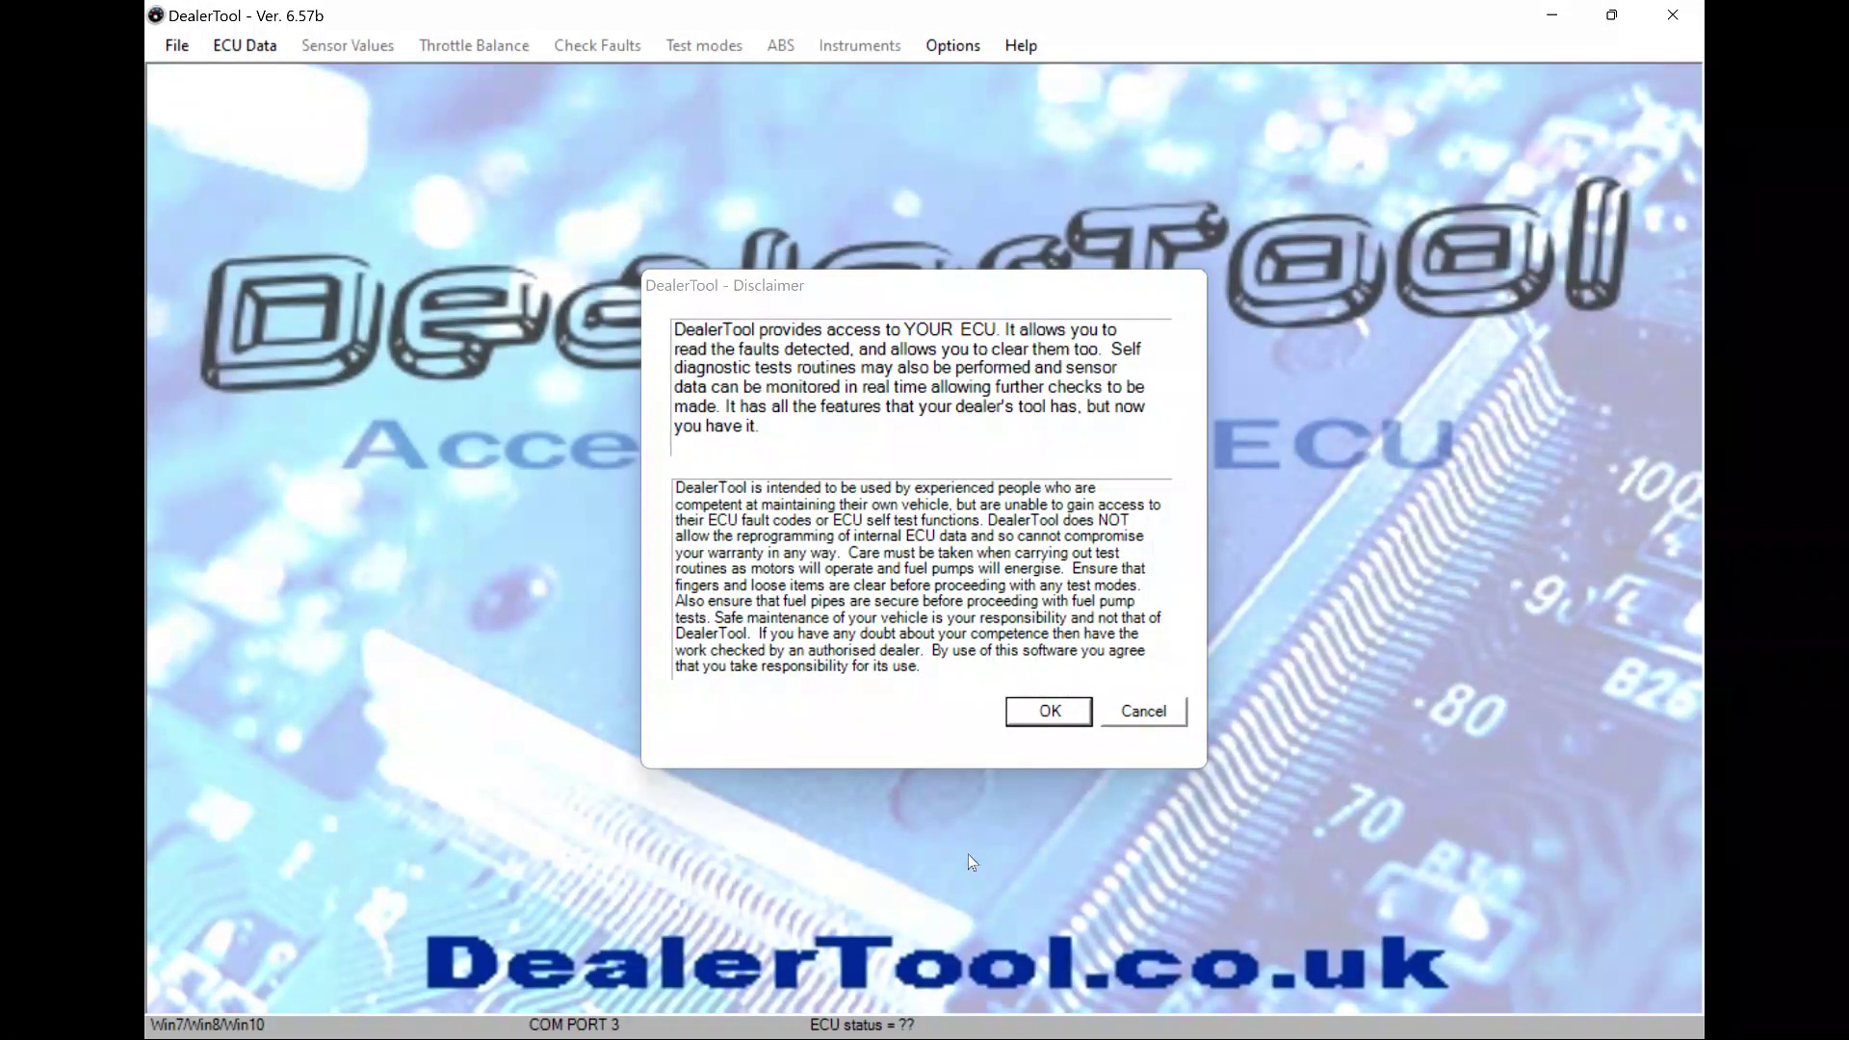
# Accept the relaunched program's disclaimer, read the ECU data from the bike again and go back to the main page
pyautogui.click(1058, 711)
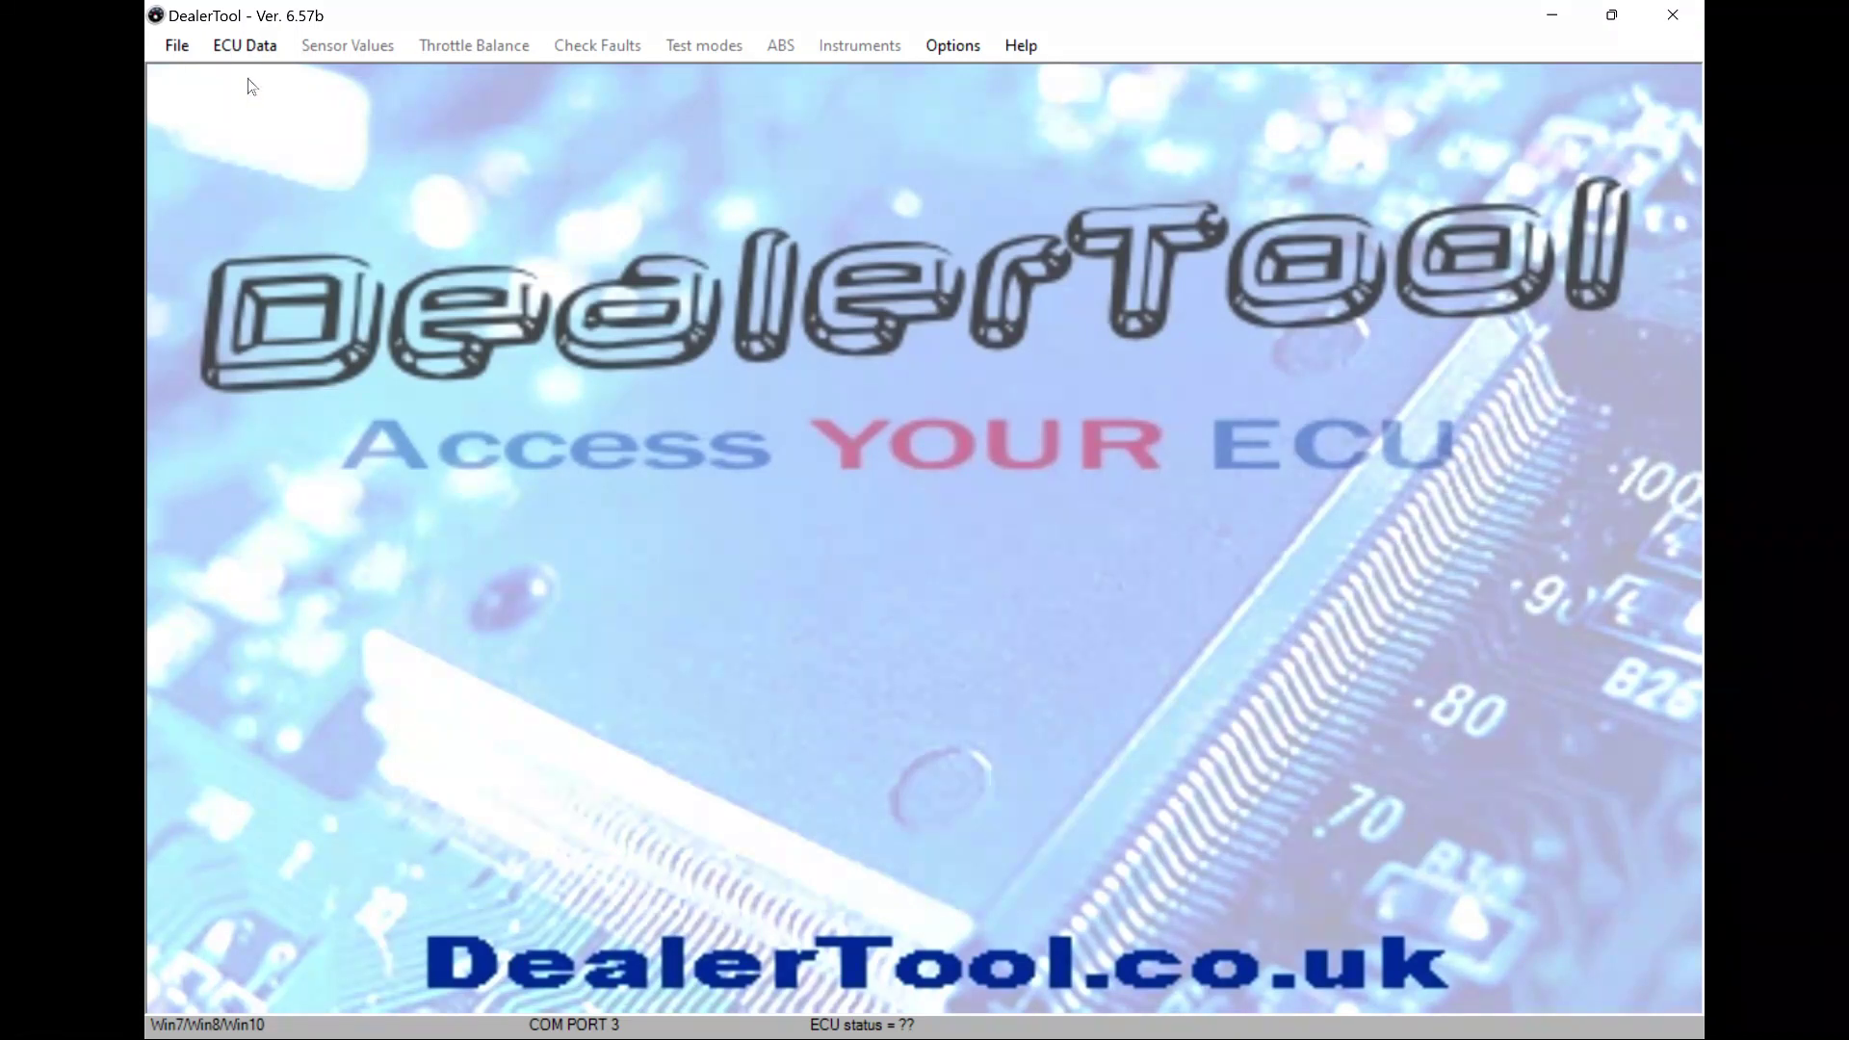
pyautogui.click(246, 45)
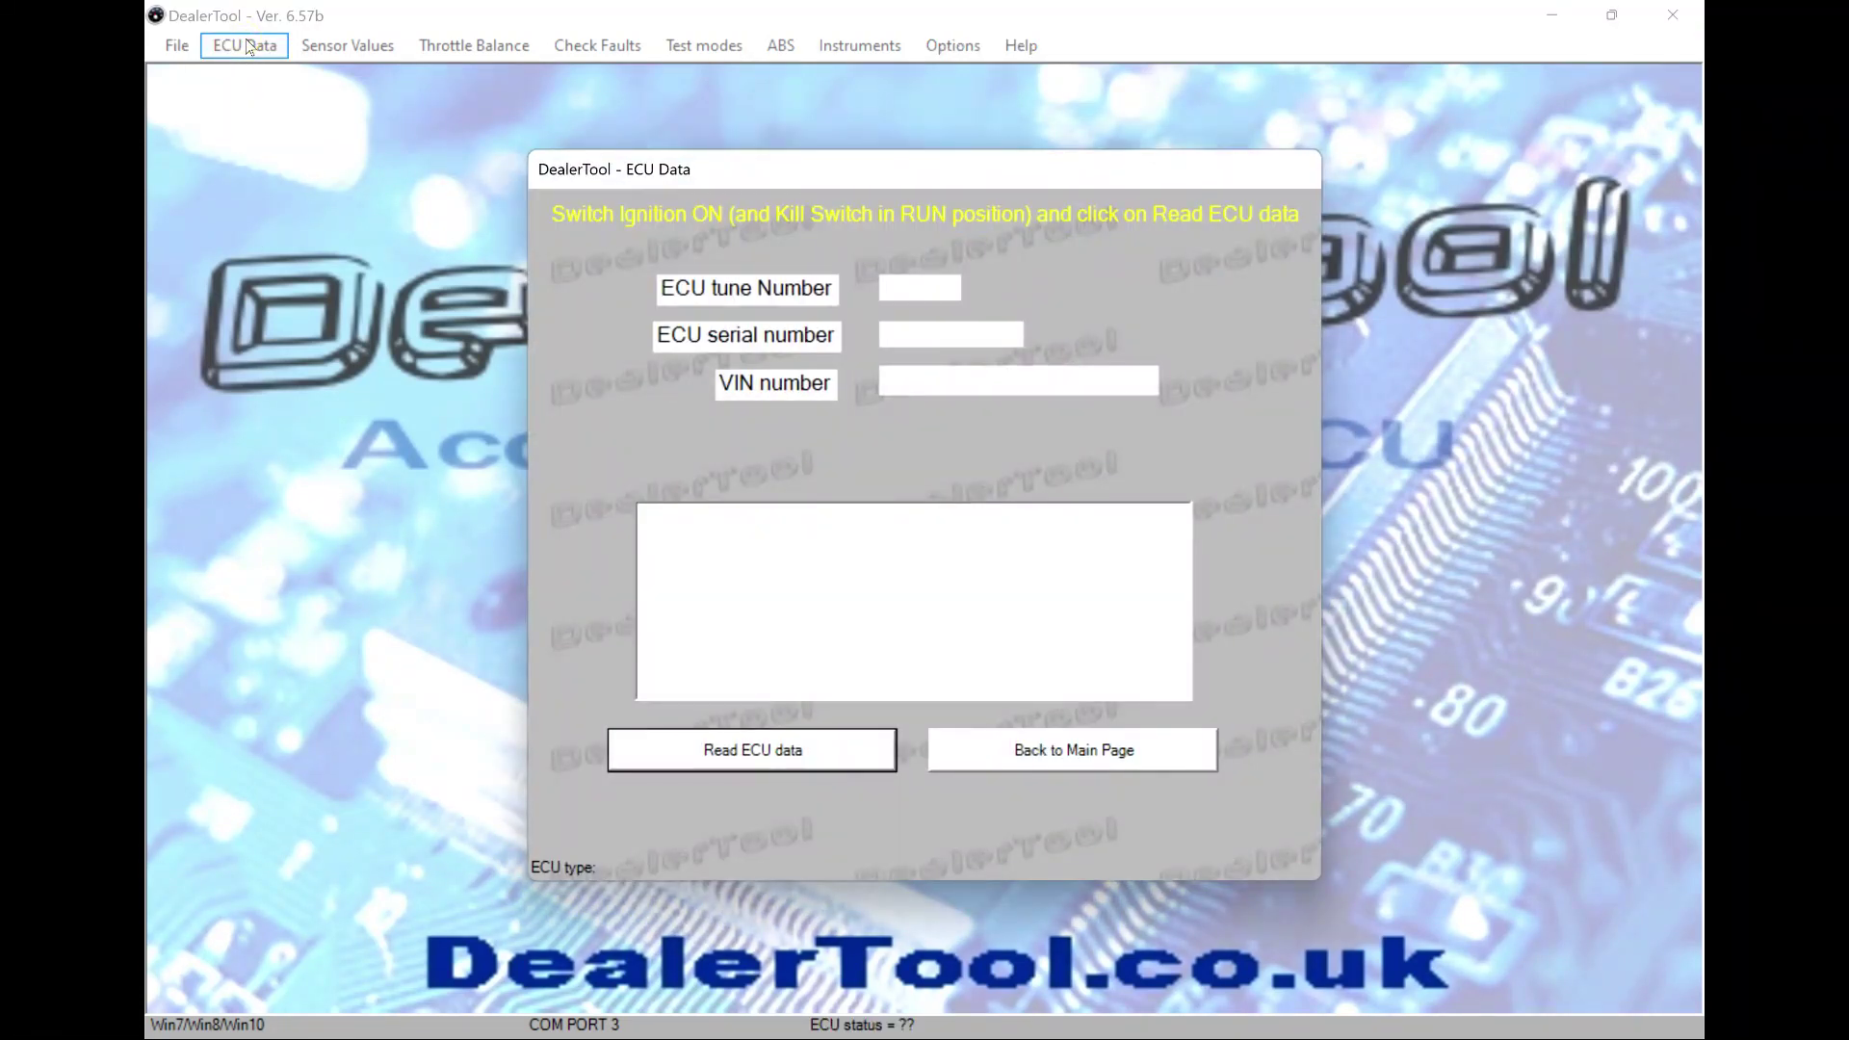
pyautogui.click(750, 760)
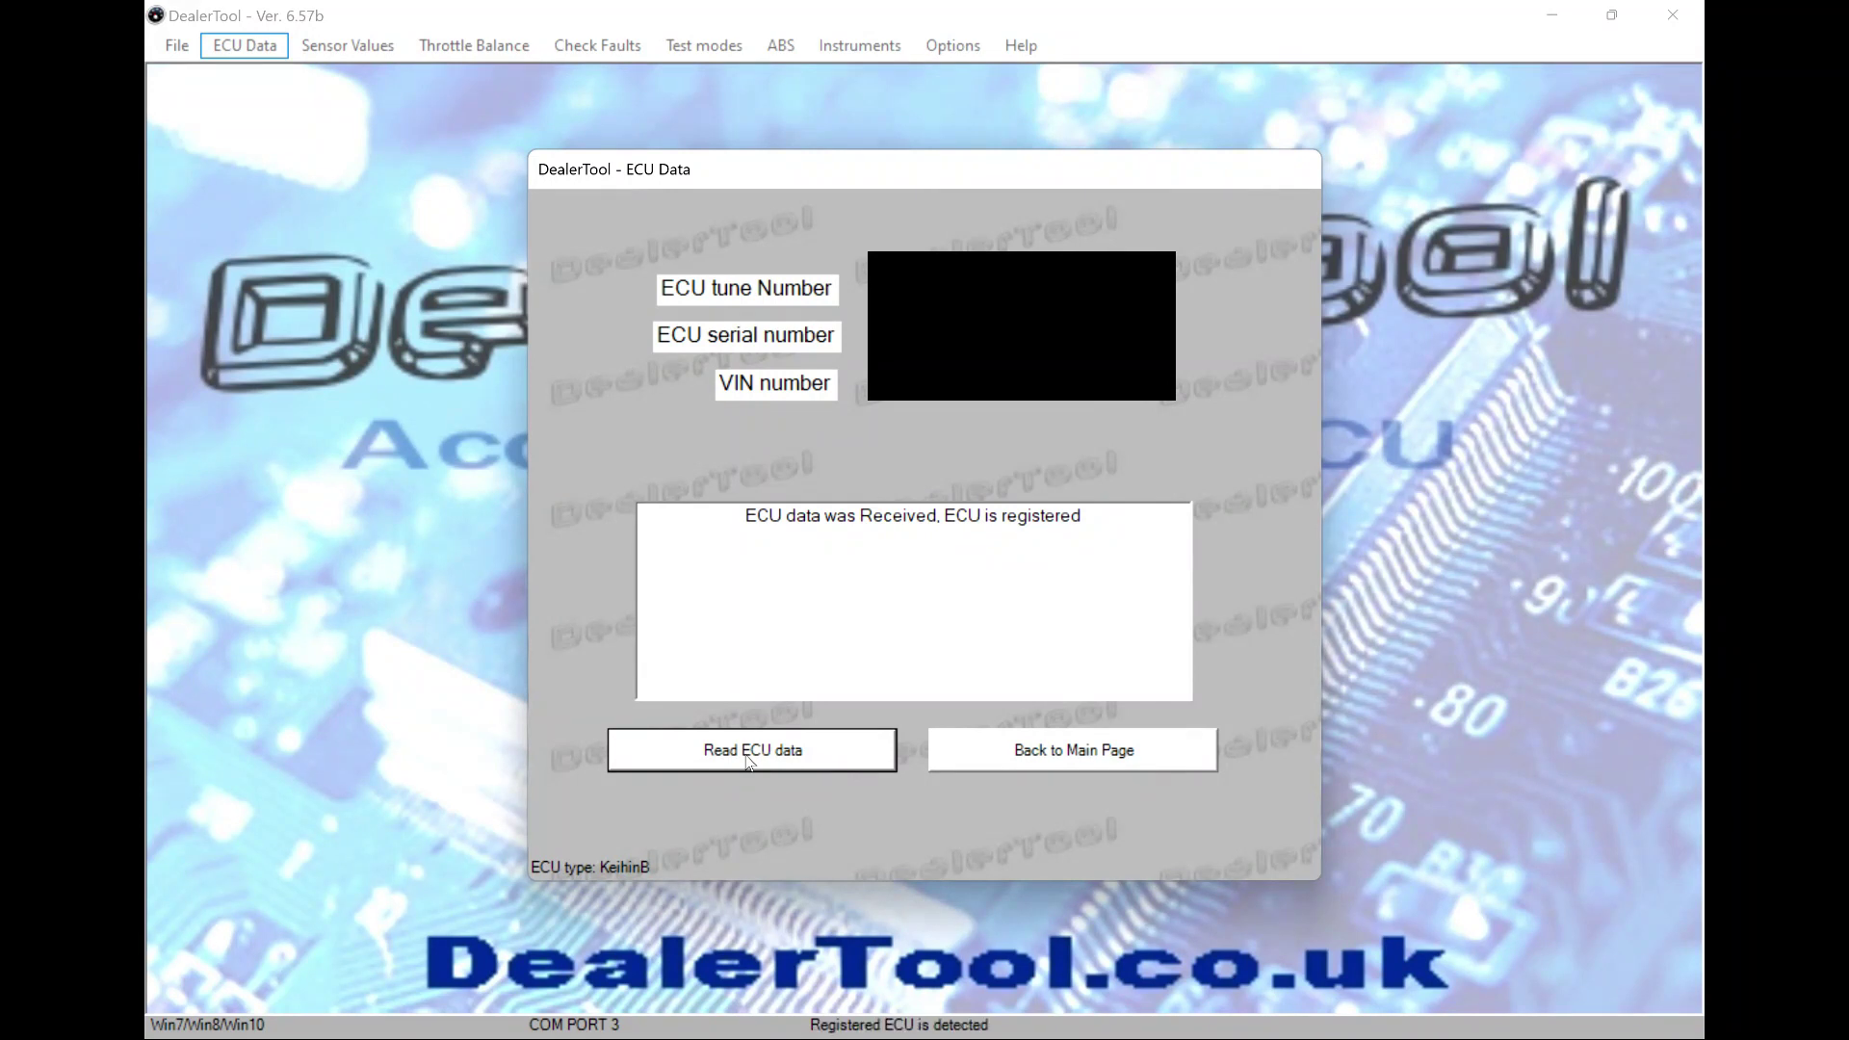
pyautogui.click(1053, 756)
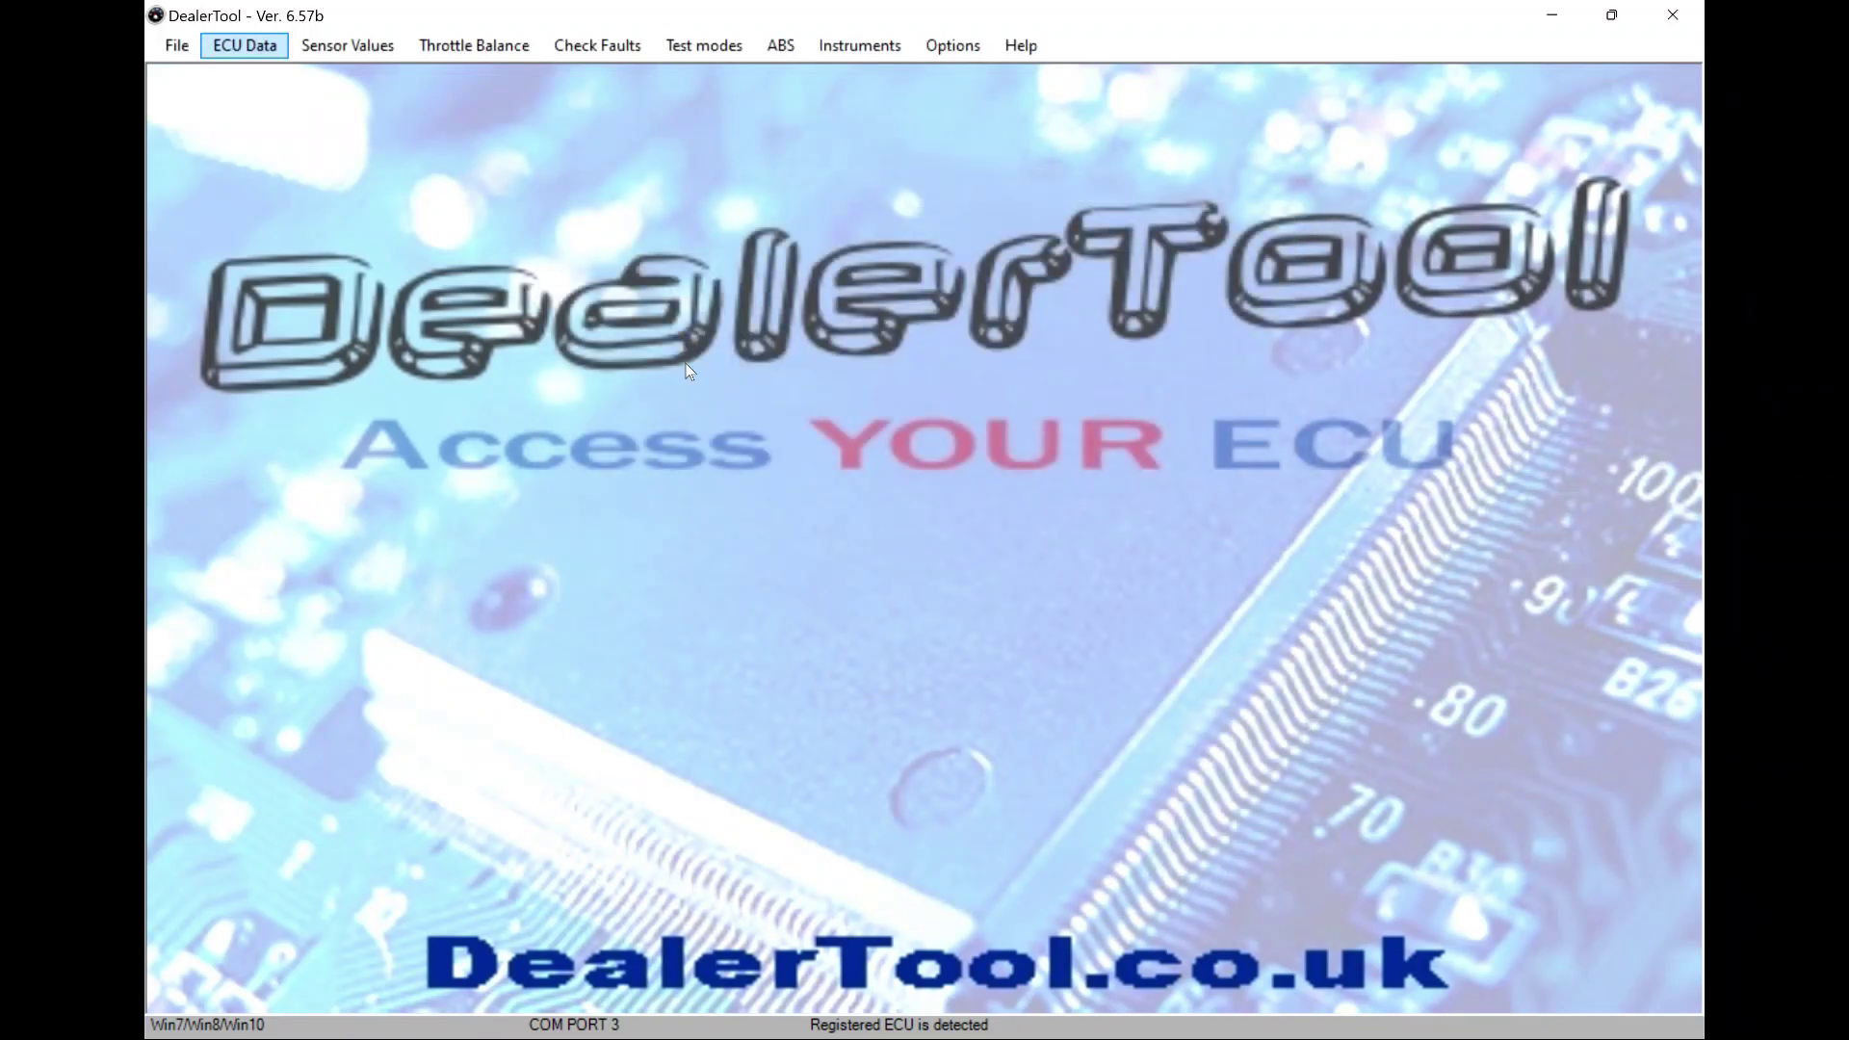
# Open the instruments page, set the days until next service to 180 and re-write the bike's instruments
pyautogui.click(841, 50)
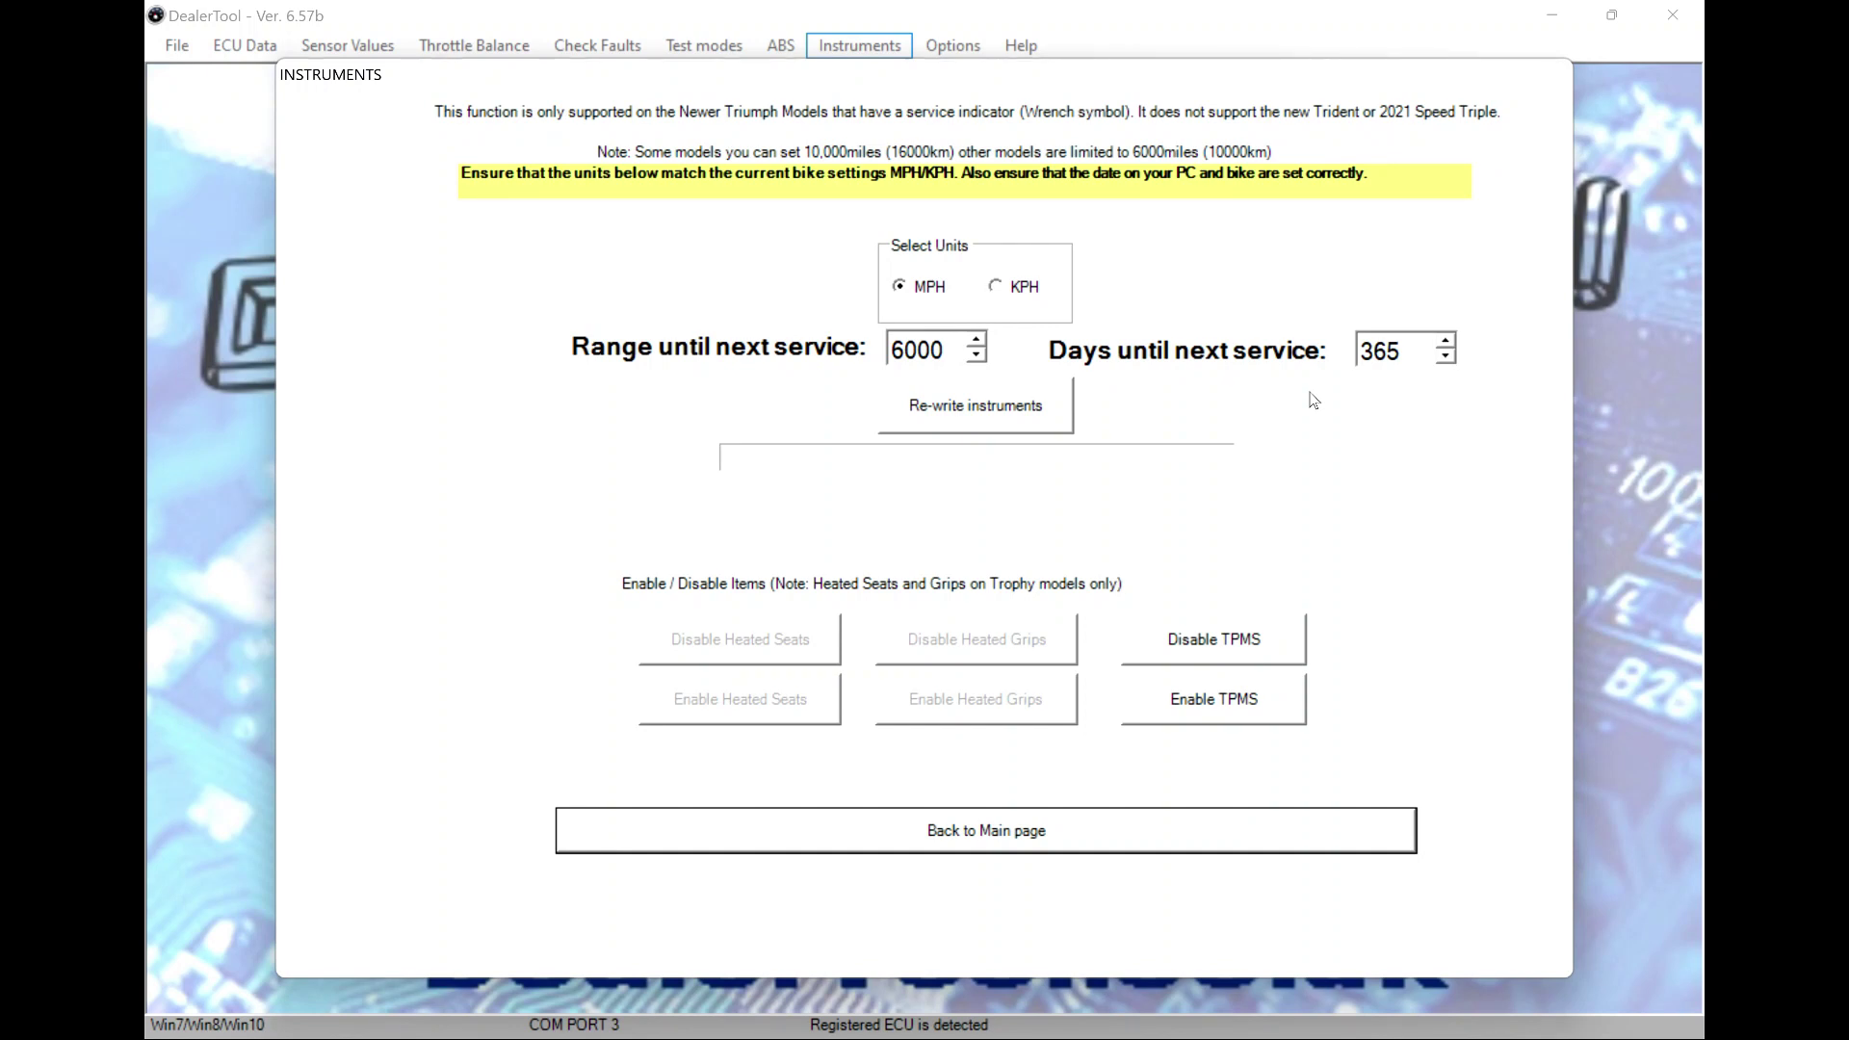
pyautogui.press('Tab')
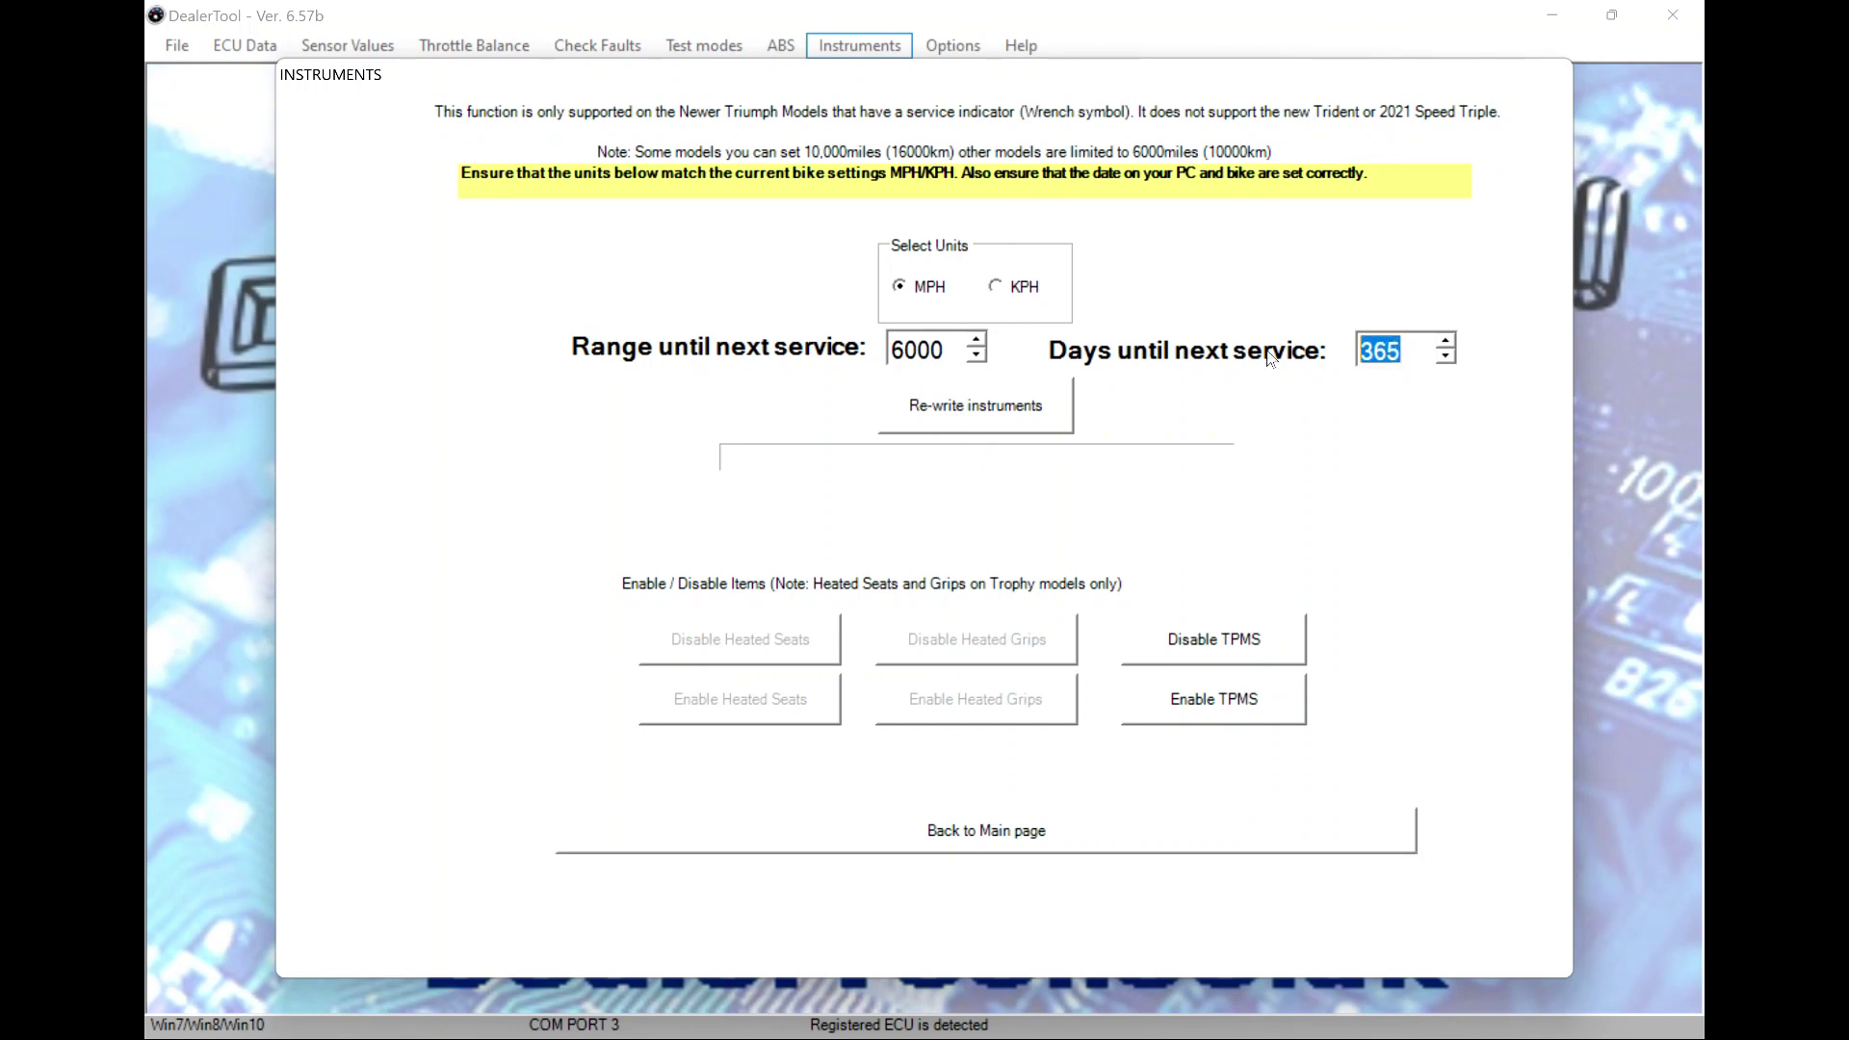
pyautogui.write('180')
pyautogui.click(1033, 410)
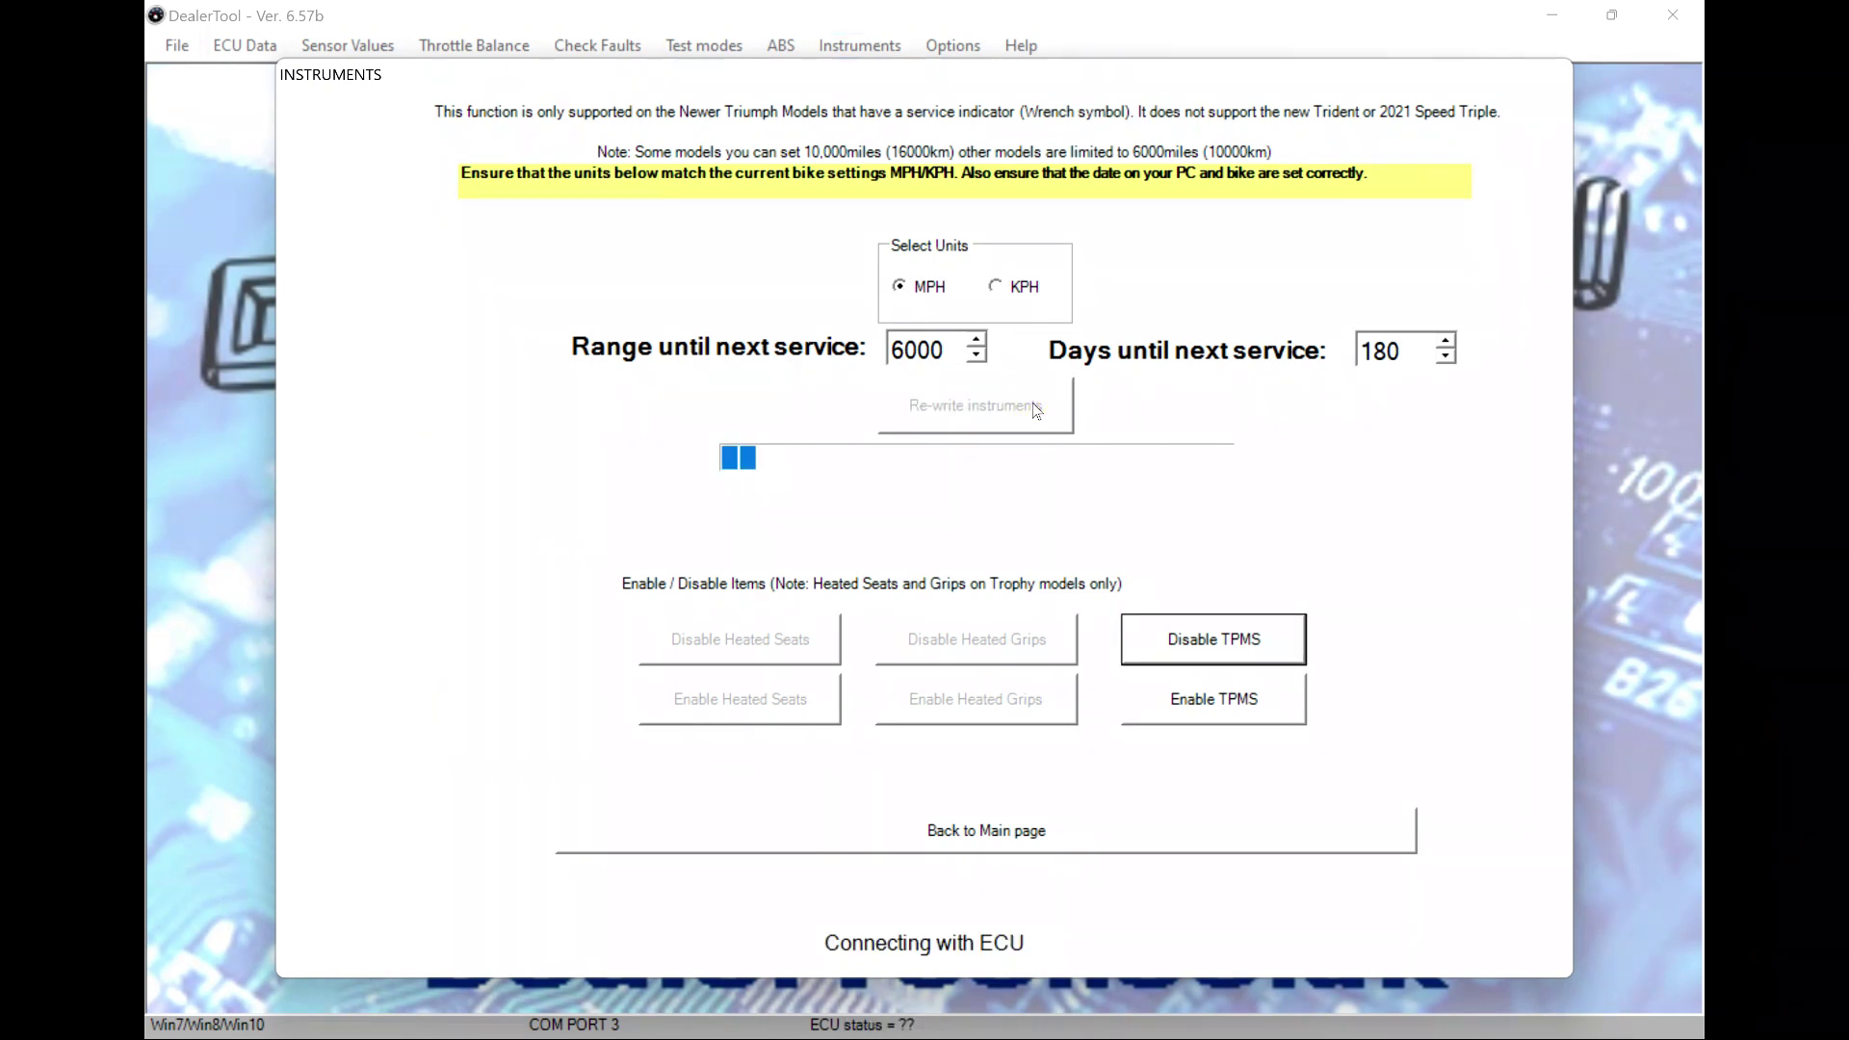